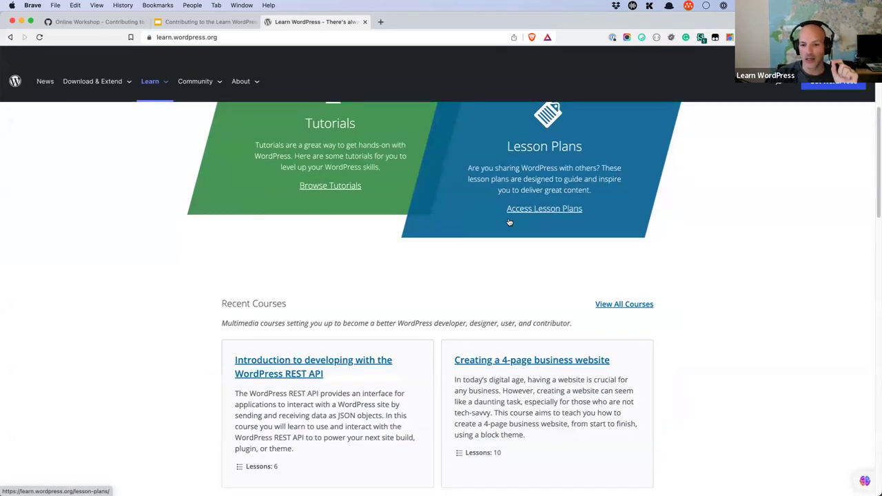
Step: Browse all upcoming online workshops, then go back to the Learn WordPress home page
{"action": "scroll", "coordinate": [508, 222], "scroll_direction": "down", "scroll_amount": 4}
{"action": "scroll", "coordinate": [508, 222], "scroll_direction": "down", "scroll_amount": 18}
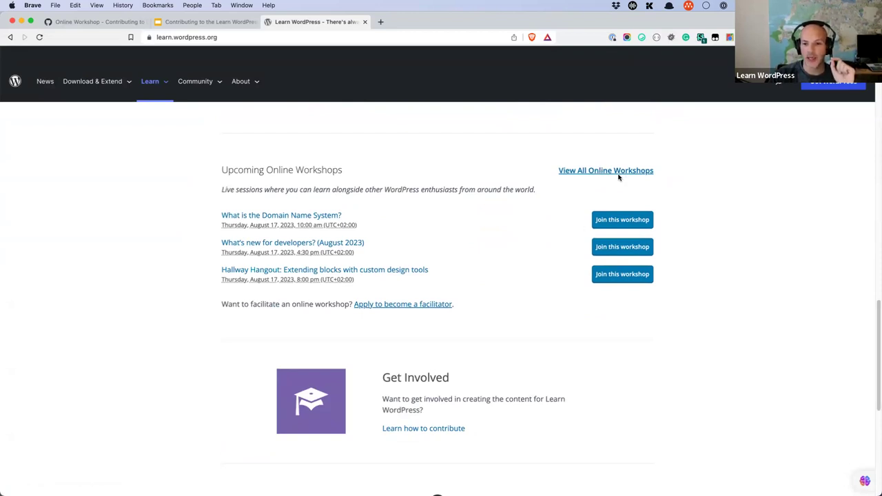
{"action": "left_click", "coordinate": [618, 172]}
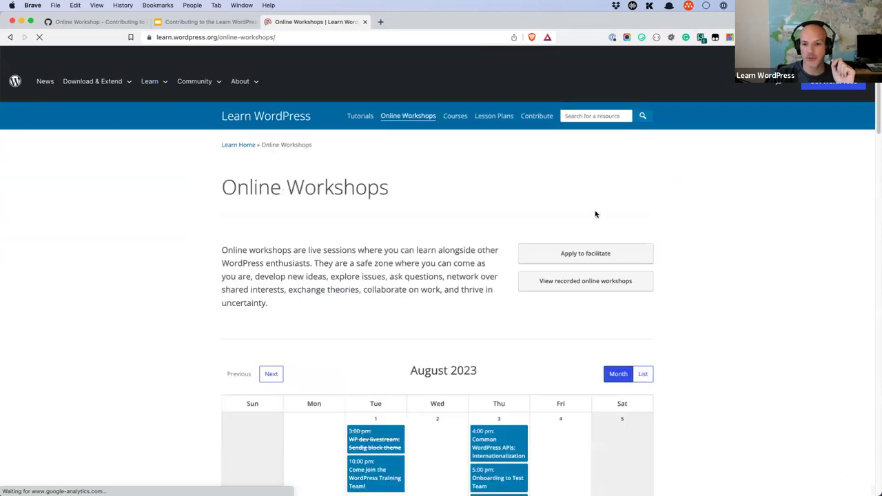
{"action": "scroll", "coordinate": [590, 308], "scroll_direction": "down", "scroll_amount": 2}
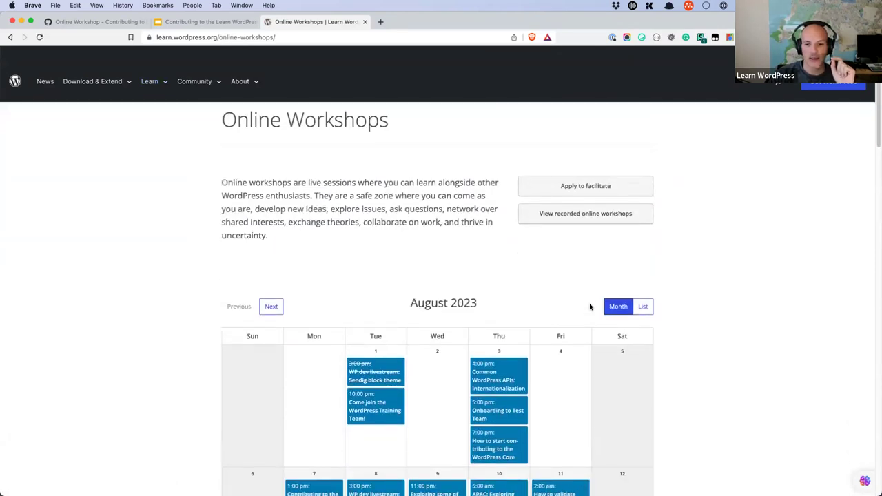
{"action": "scroll", "coordinate": [528, 252], "scroll_direction": "down", "scroll_amount": 10}
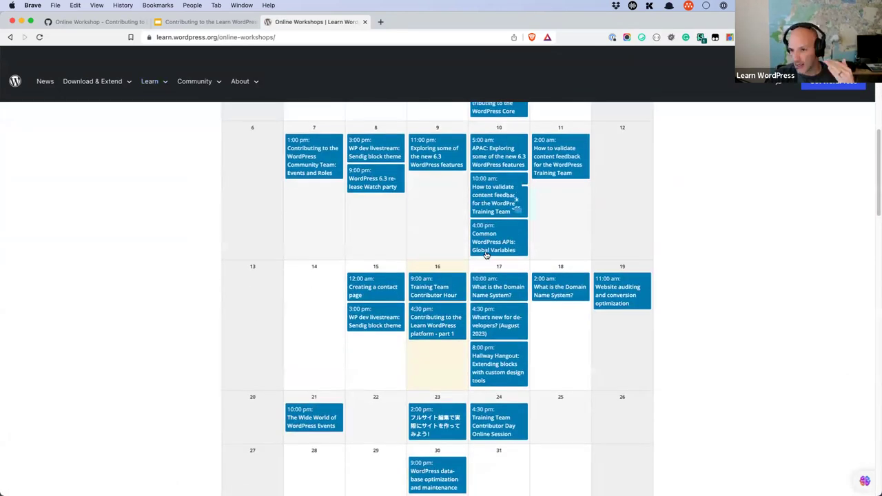
{"action": "scroll", "coordinate": [582, 248], "scroll_direction": "down", "scroll_amount": 2}
{"action": "scroll", "coordinate": [583, 247], "scroll_direction": "up", "scroll_amount": 13}
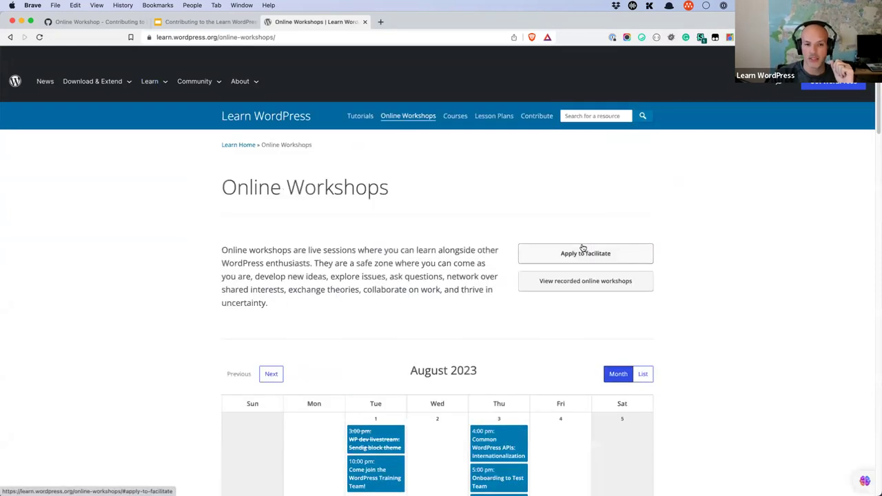
{"action": "left_click", "coordinate": [287, 121]}
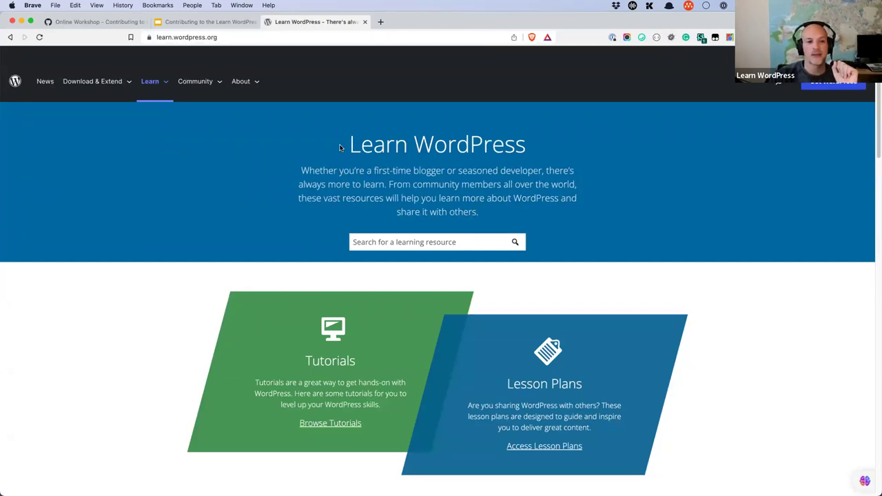
Step: Load the WordPress/Learn repository from github.com in a new tab and open the account menu
{"action": "left_click", "coordinate": [381, 22]}
{"action": "type", "text": "git"}
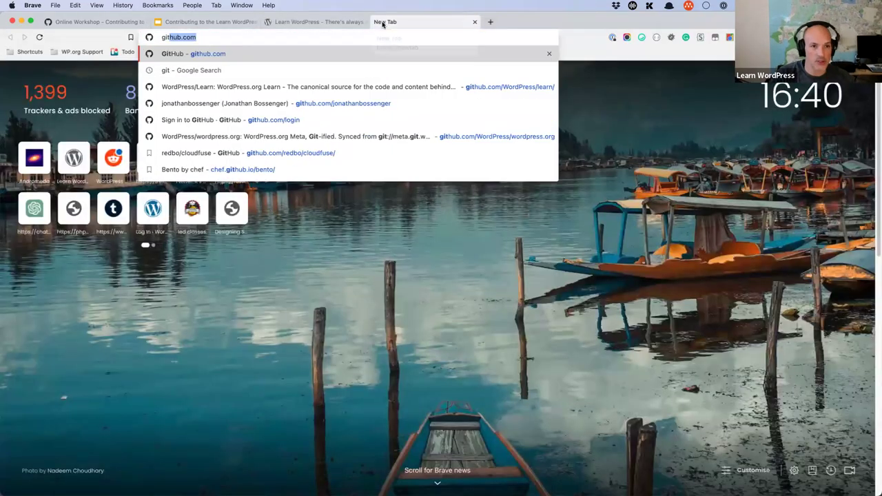
{"action": "type", "text": "hub.com/"}
{"action": "key", "text": "Return"}
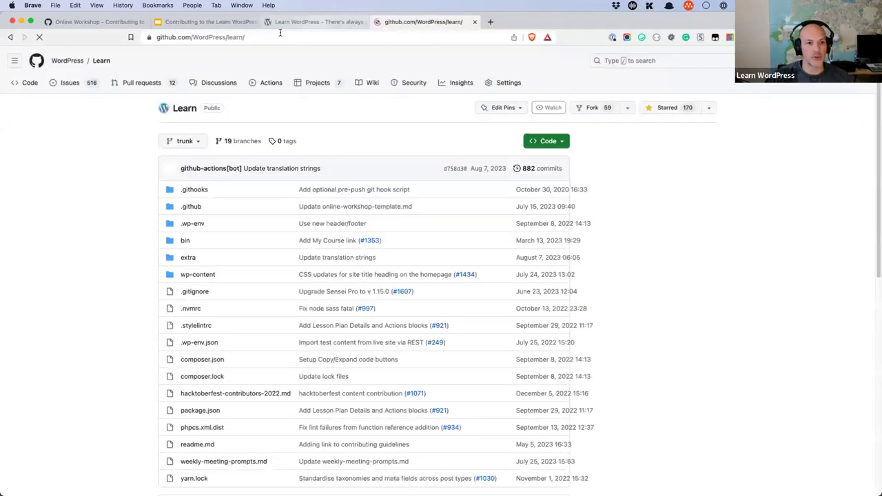
{"action": "left_click", "coordinate": [345, 41]}
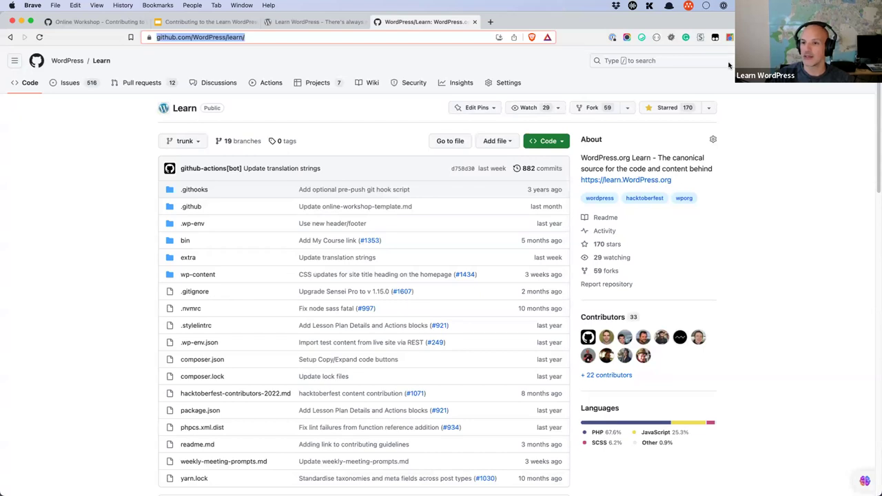
{"action": "left_click", "coordinate": [864, 60]}
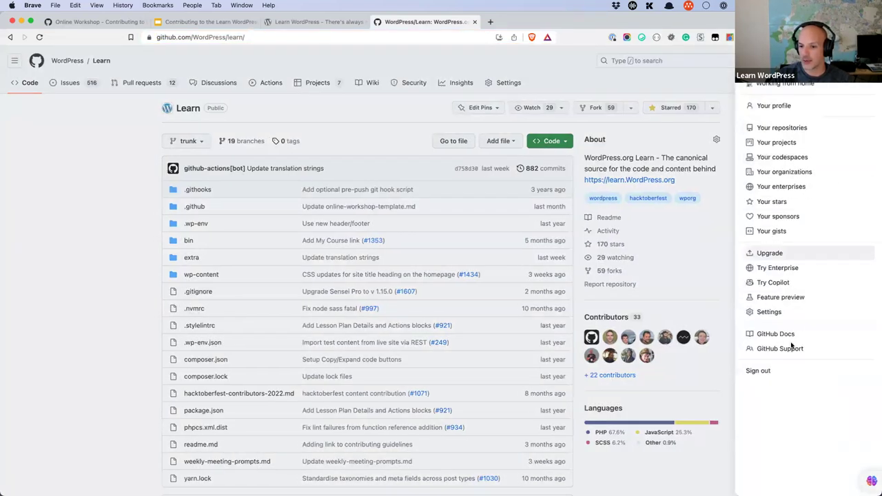
Step: Sign out of GitHub, then sign back in with the saved 1Password login
{"action": "left_click", "coordinate": [785, 370]}
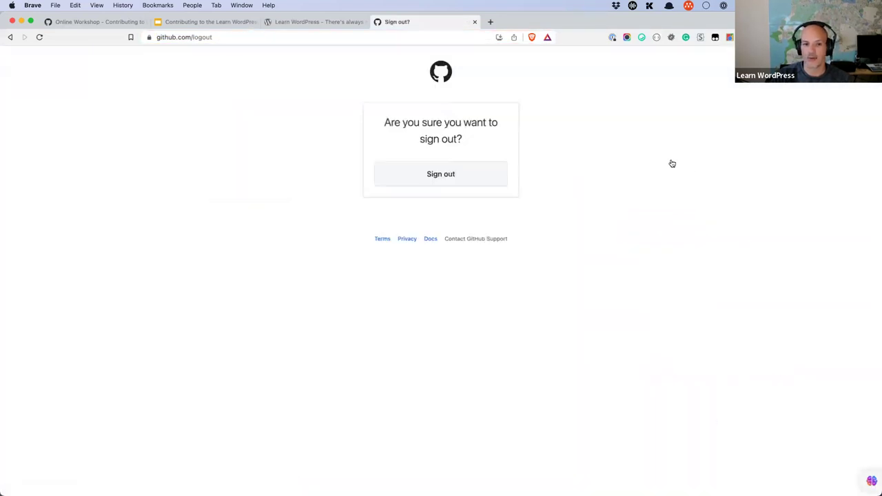
{"action": "left_click", "coordinate": [460, 185]}
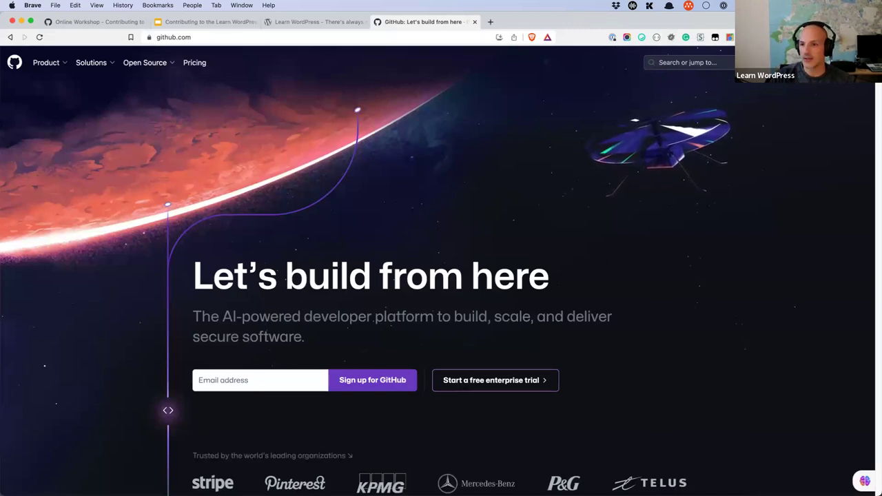
{"action": "left_click", "coordinate": [799, 62]}
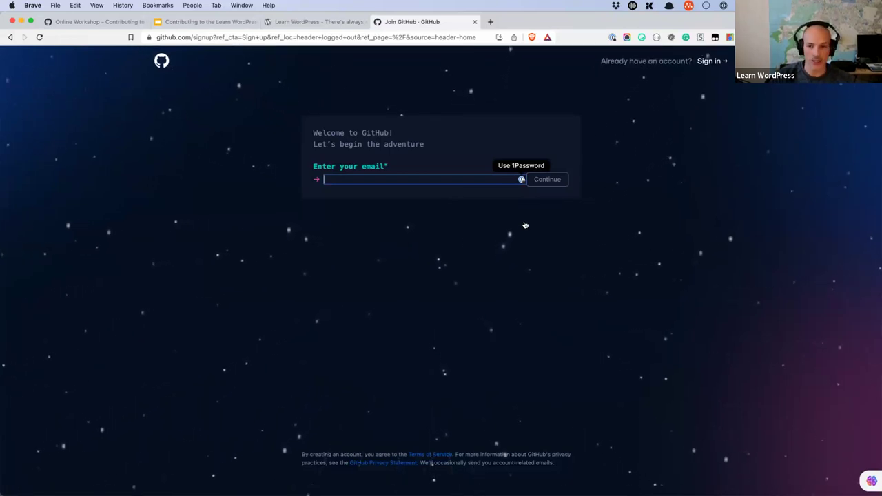
{"action": "left_click", "coordinate": [713, 62]}
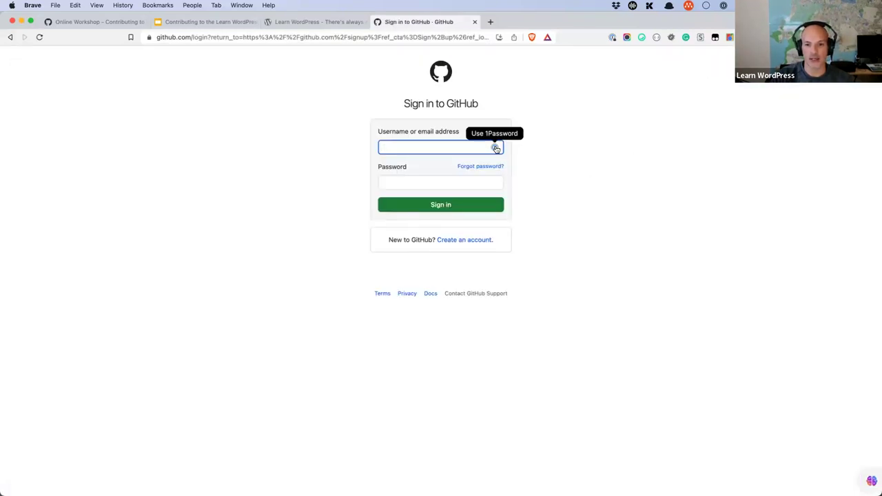
{"action": "left_click", "coordinate": [495, 148]}
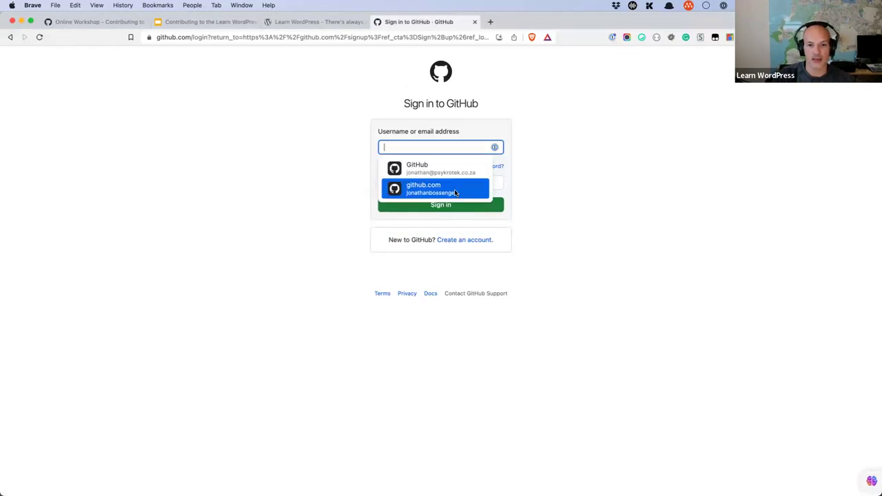
{"action": "left_click", "coordinate": [451, 169]}
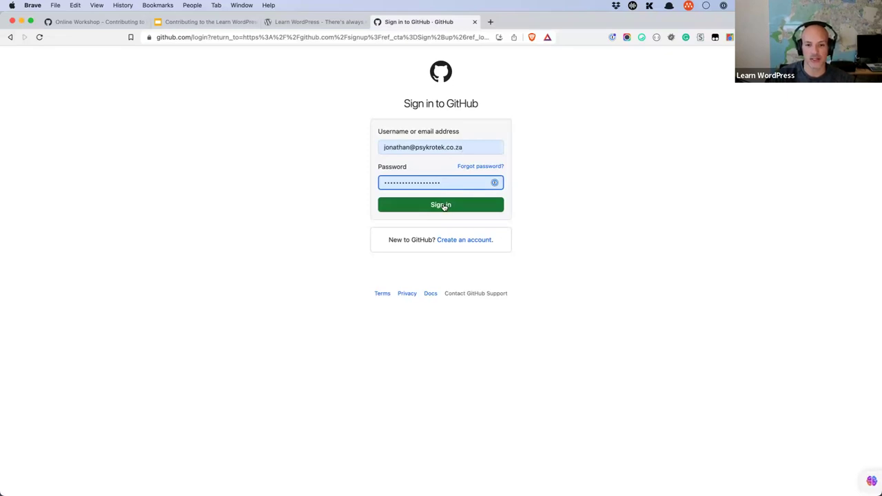
{"action": "left_click", "coordinate": [443, 205]}
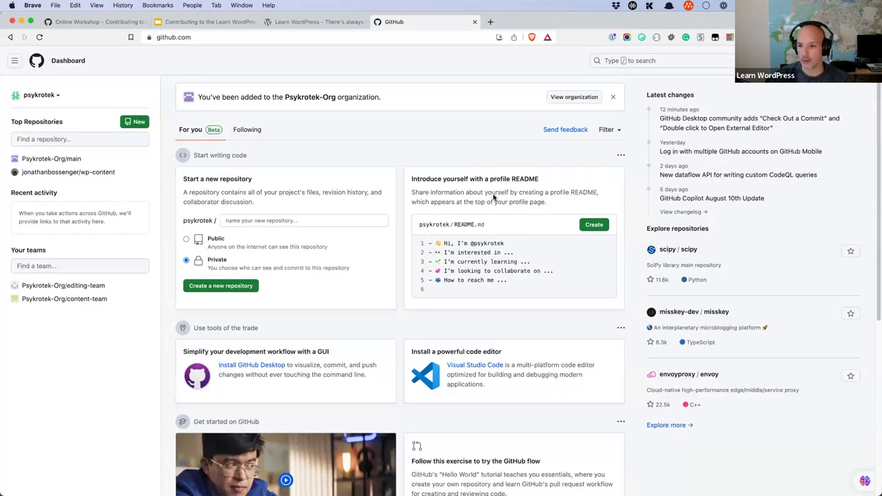
Step: Go back to the WordPress/Learn repository through github.com/w and start a fork
{"action": "left_click", "coordinate": [334, 26]}
{"action": "left_click", "coordinate": [399, 23]}
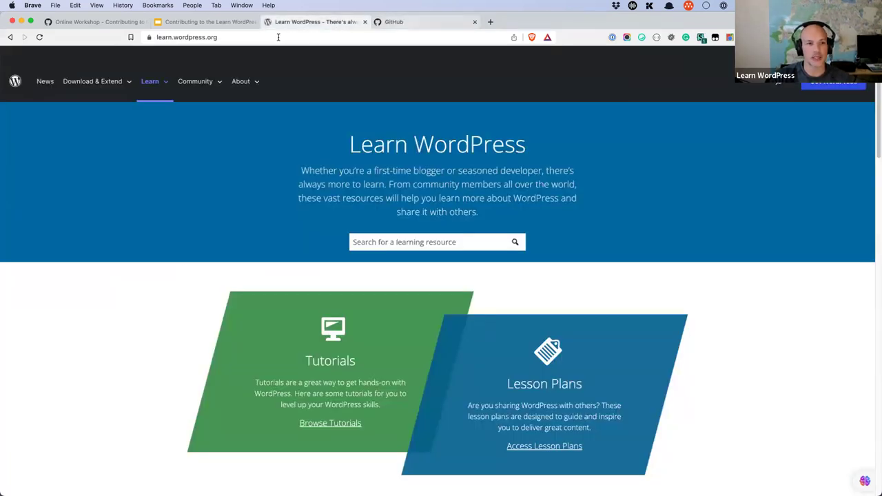
{"action": "left_click", "coordinate": [300, 38]}
{"action": "type", "text": "github.com/w"}
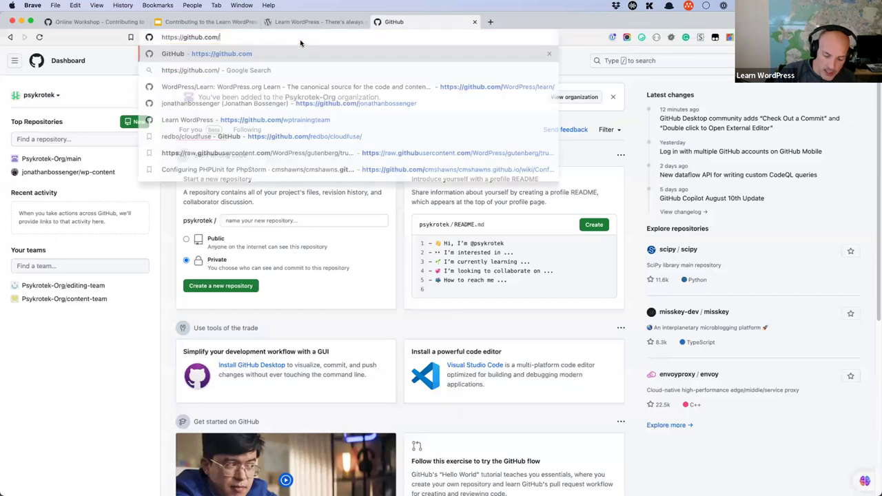
{"action": "key", "text": "Return"}
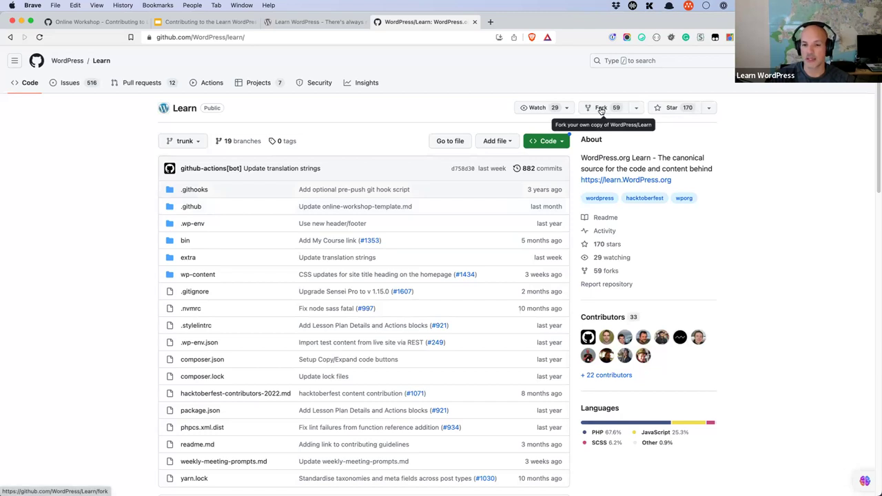
{"action": "left_click", "coordinate": [600, 108]}
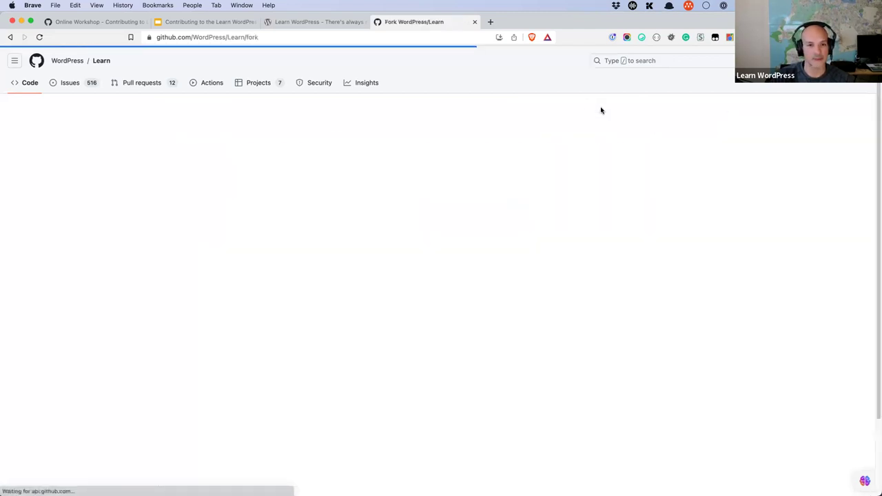
{"action": "left_click", "coordinate": [396, 197]}
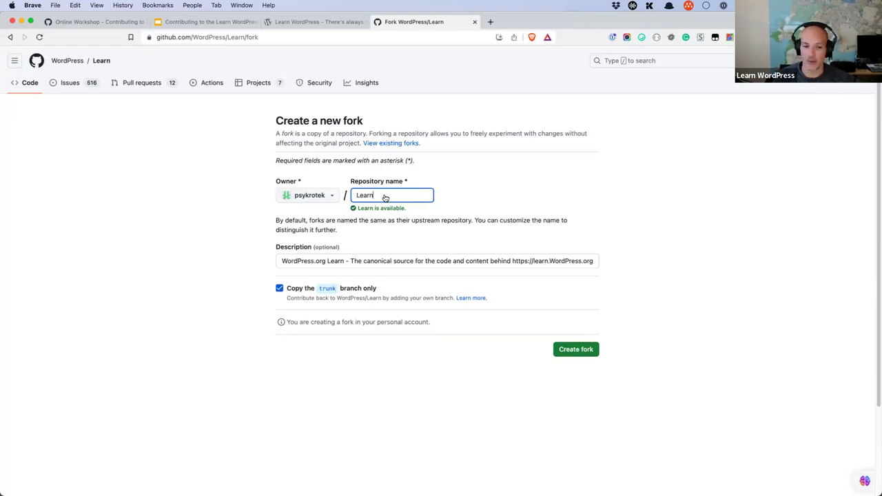
{"action": "type", "text": "-W"}
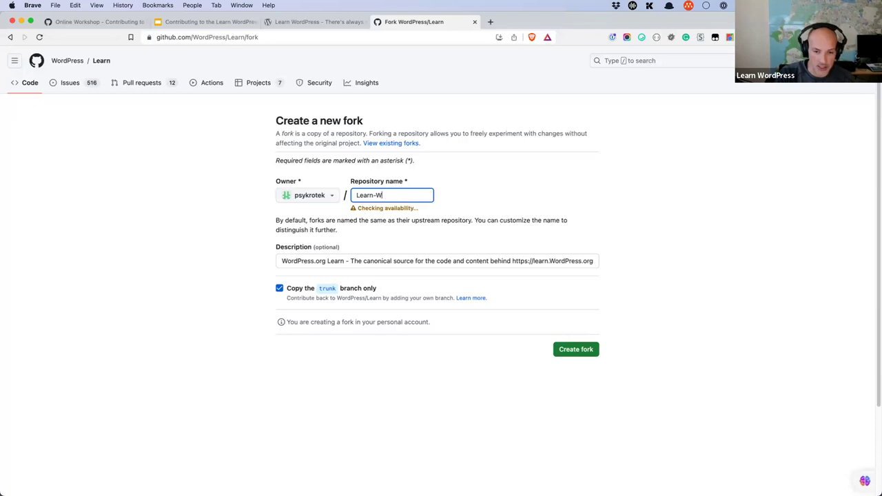
{"action": "type", "text": "ord"}
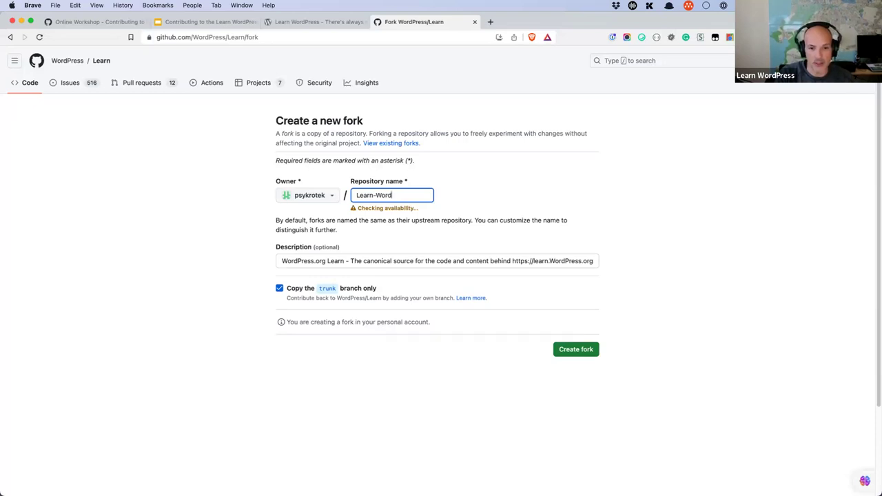
{"action": "type", "text": "Press"}
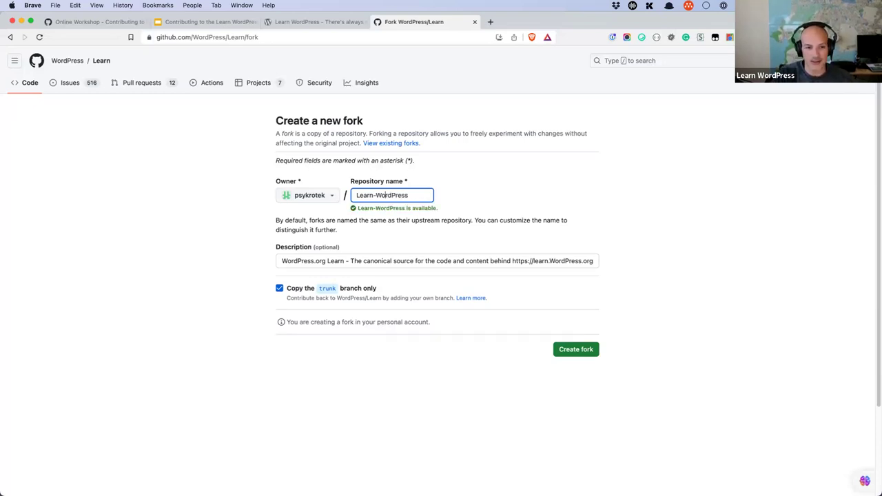
{"action": "key", "text": "BackSpace"}
{"action": "type", "text": "l"}
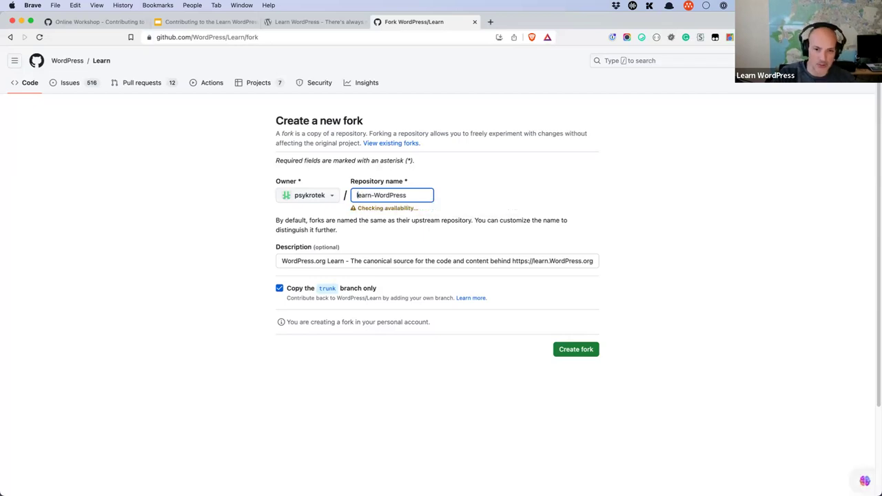
{"action": "key", "text": "BackSpace"}
{"action": "type", "text": "w"}
{"action": "left_click", "coordinate": [394, 195]}
{"action": "key", "text": "BackSpace"}
{"action": "type", "text": "p"}
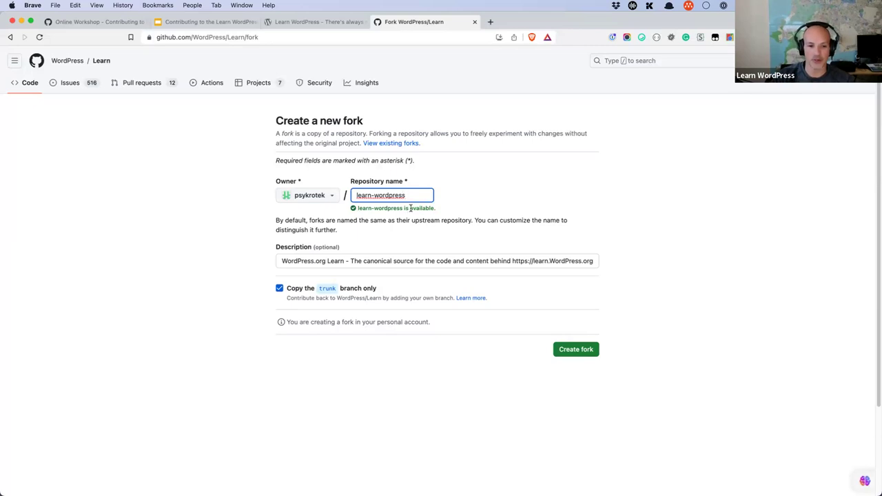
{"action": "left_click", "coordinate": [293, 262]}
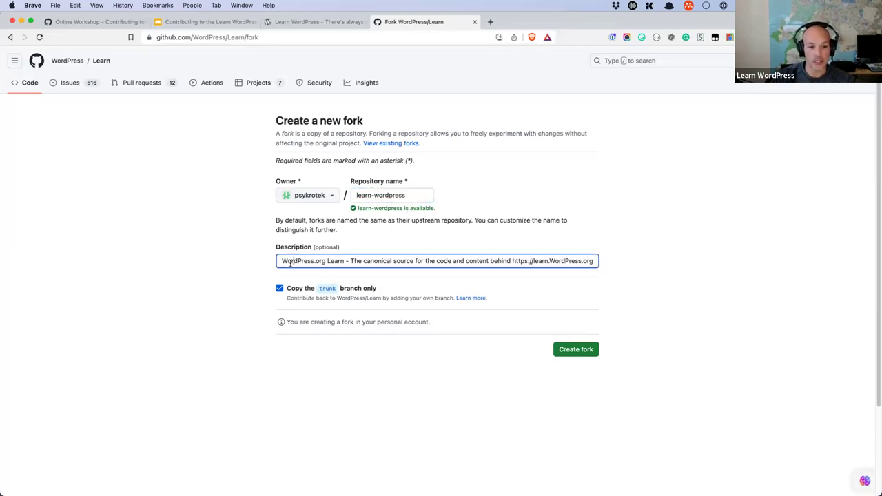
{"action": "left_click_drag", "start_coordinate": [321, 260], "coordinate": [617, 262]}
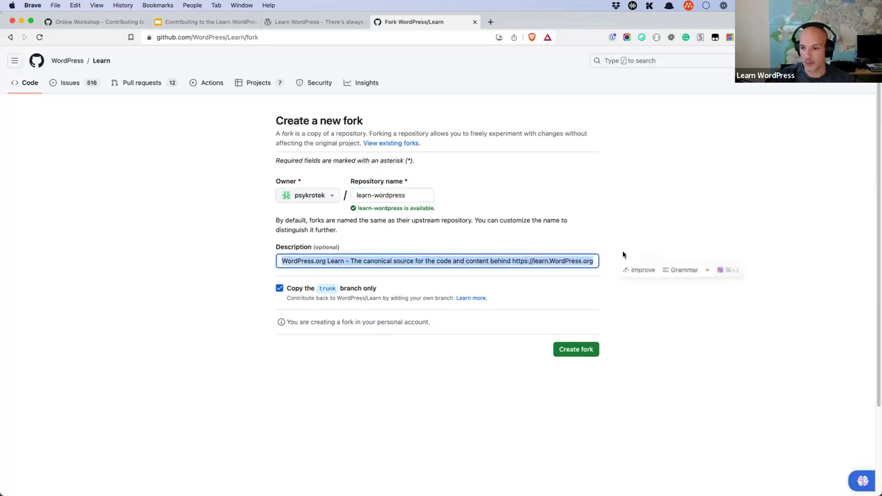
{"action": "left_click", "coordinate": [643, 249]}
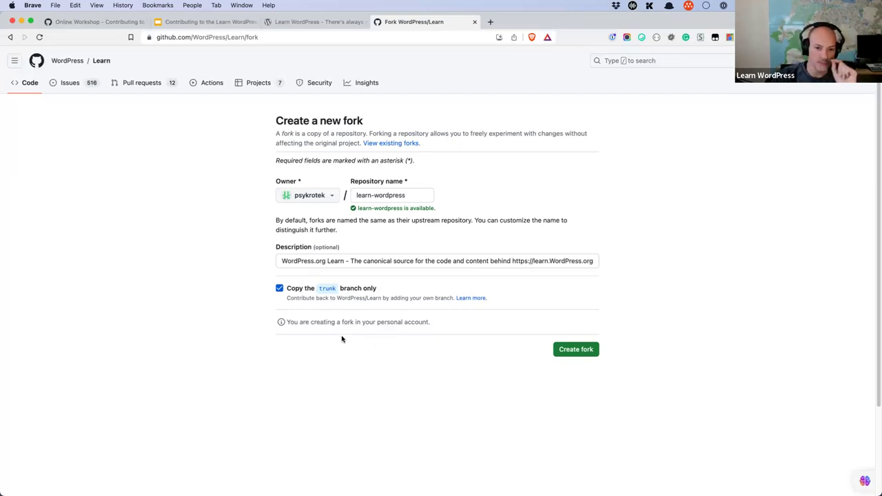
Step: Create the learn-wordpress fork, check its account URL and trunk branch list, and scroll to the README
{"action": "left_click", "coordinate": [578, 351]}
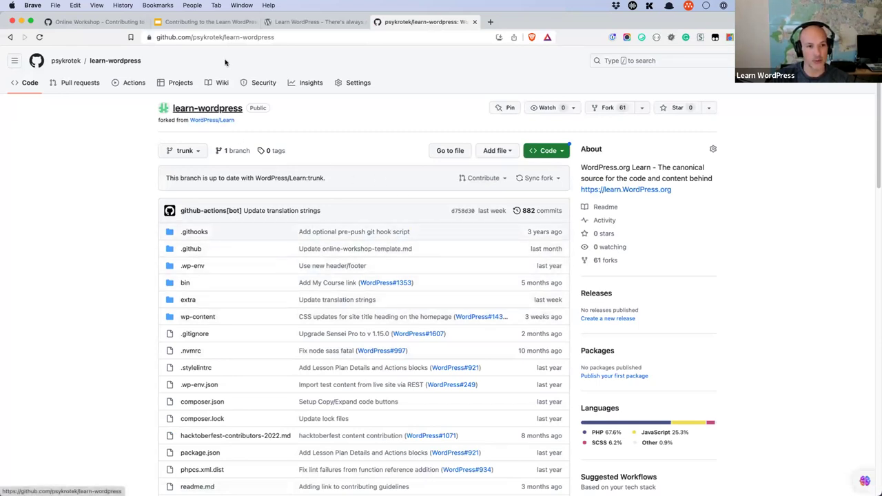
{"action": "double_click", "coordinate": [213, 37]}
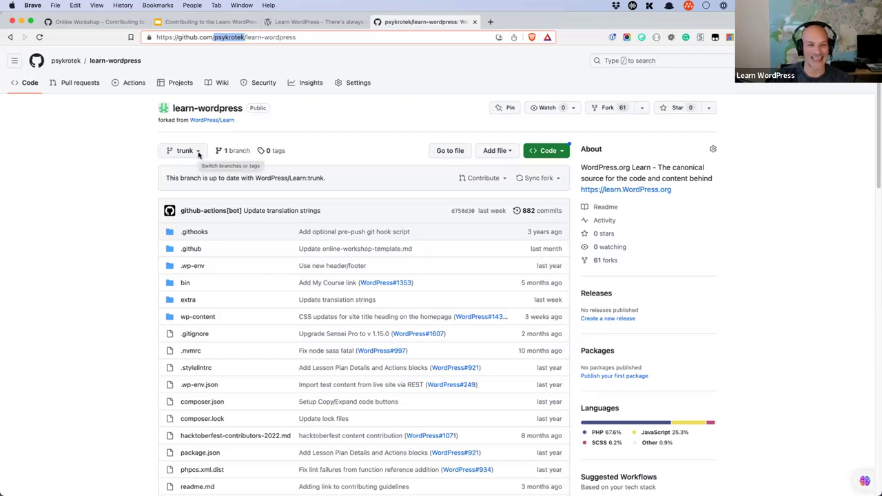
{"action": "left_click", "coordinate": [198, 152]}
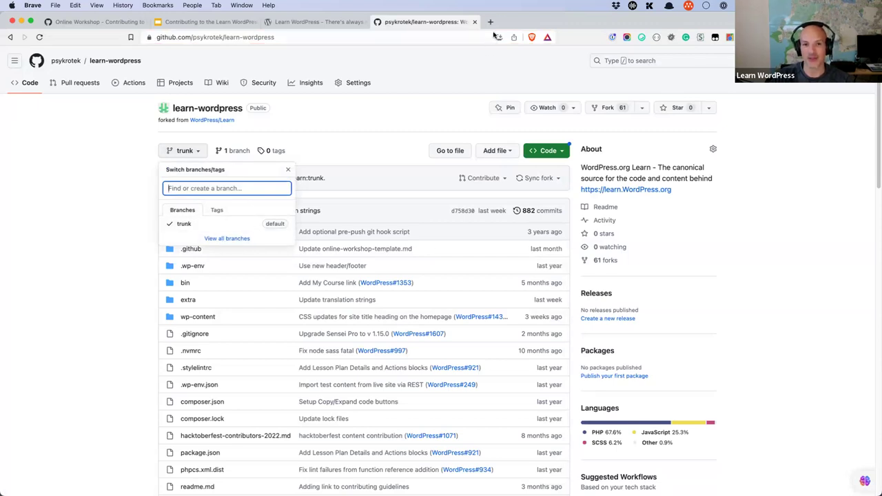
{"action": "left_click", "coordinate": [350, 136]}
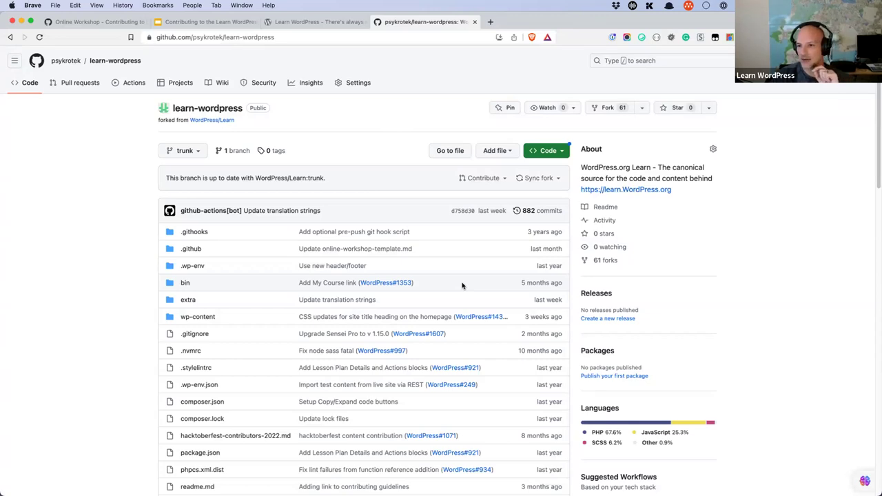
{"action": "scroll", "coordinate": [413, 270], "scroll_direction": "down", "scroll_amount": 10}
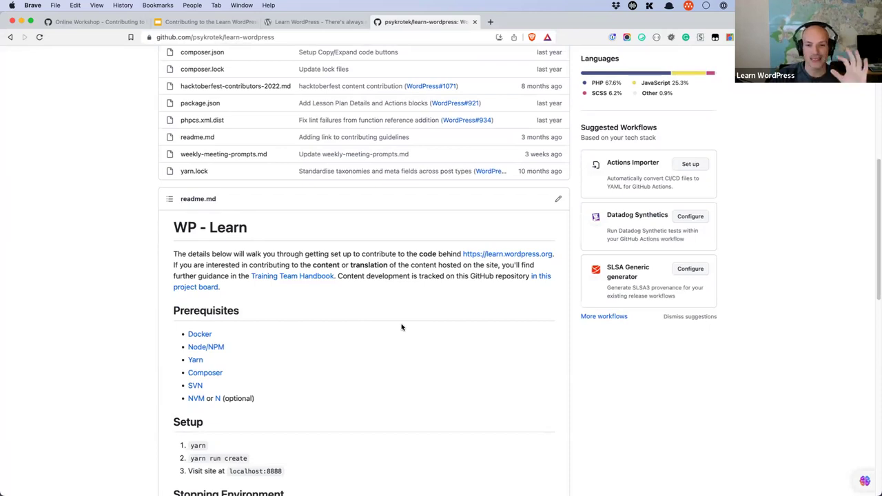
{"action": "scroll", "coordinate": [401, 328], "scroll_direction": "up", "scroll_amount": 1}
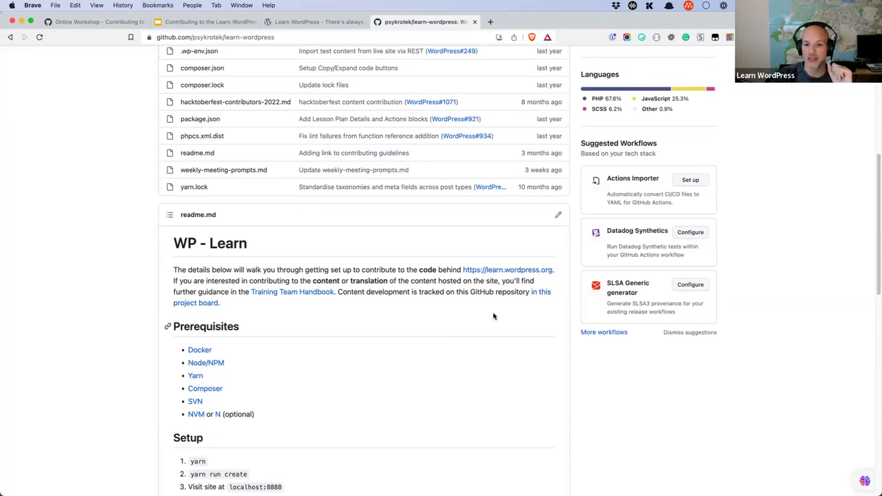
Step: View the README's markdown source, cancel without changes, and return to the Learning outcomes slide
{"action": "left_click", "coordinate": [559, 217]}
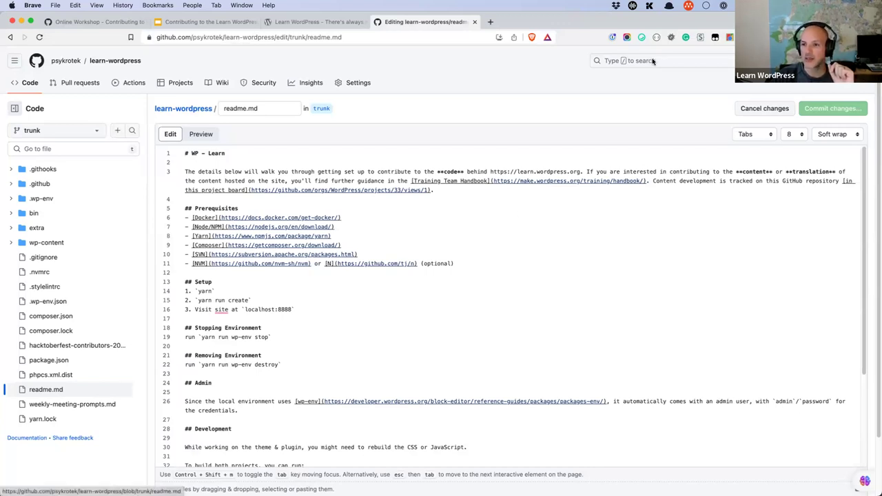
{"action": "left_click", "coordinate": [751, 111]}
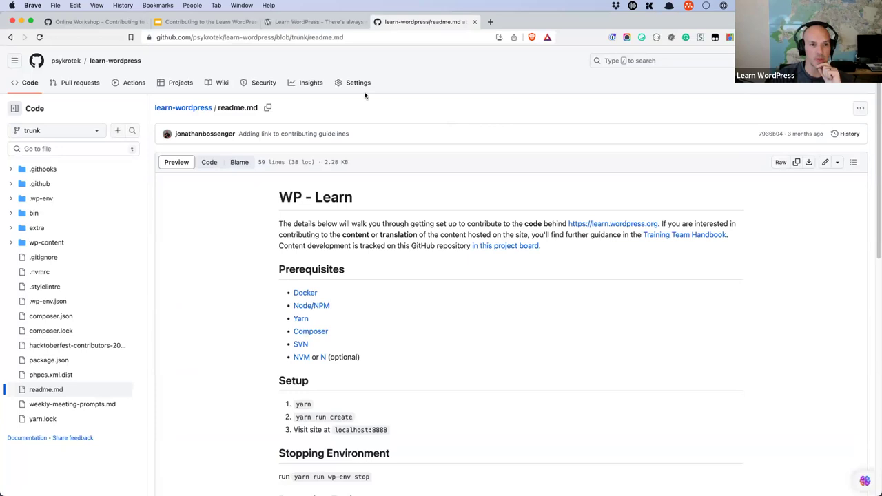
{"action": "left_click", "coordinate": [217, 23]}
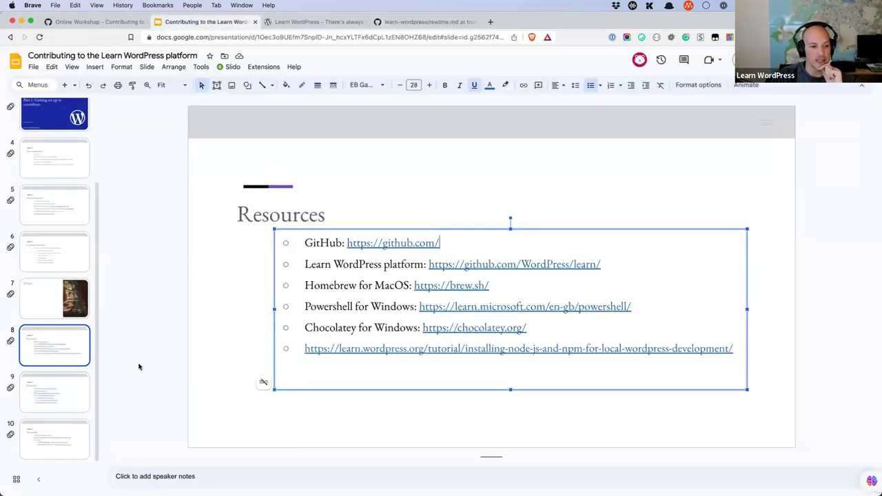
{"action": "left_click", "coordinate": [55, 252]}
Step: Highlight the 'Installing the required software' and forking lines on the Learning outcomes slide
{"action": "left_click_drag", "start_coordinate": [477, 268], "coordinate": [324, 267]}
{"action": "left_click", "coordinate": [491, 268]}
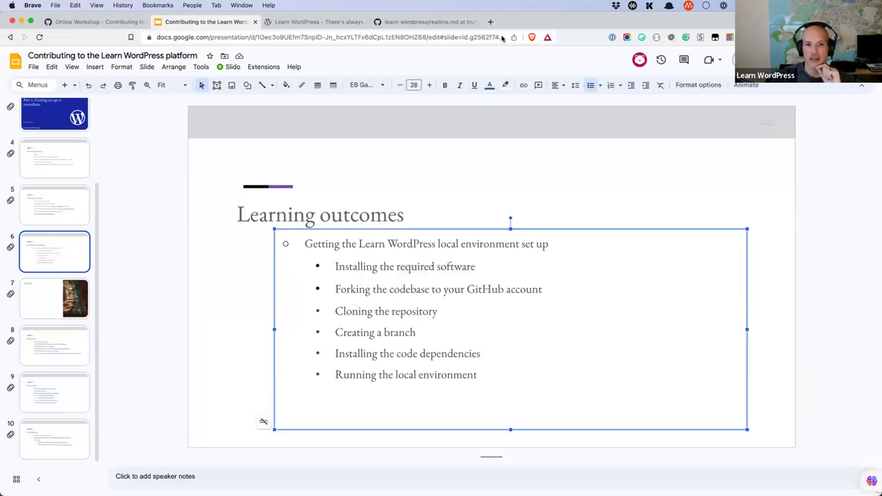
{"action": "left_click", "coordinate": [554, 291]}
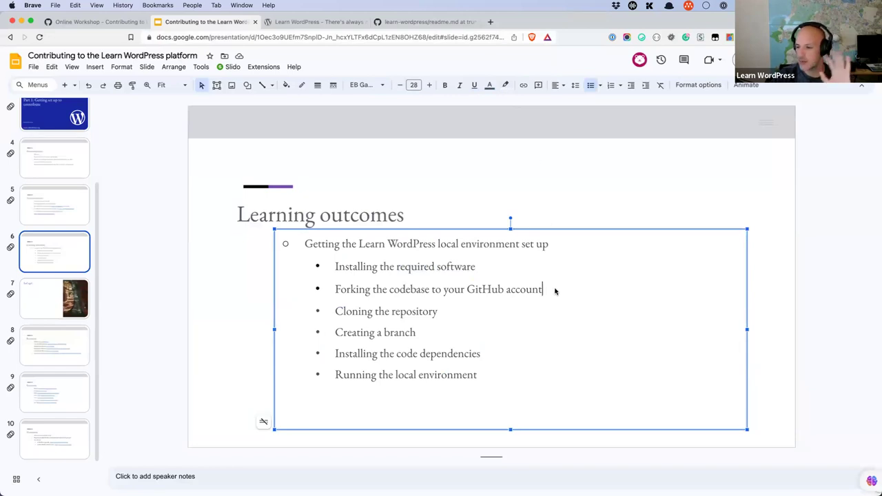
{"action": "left_click", "coordinate": [480, 268]}
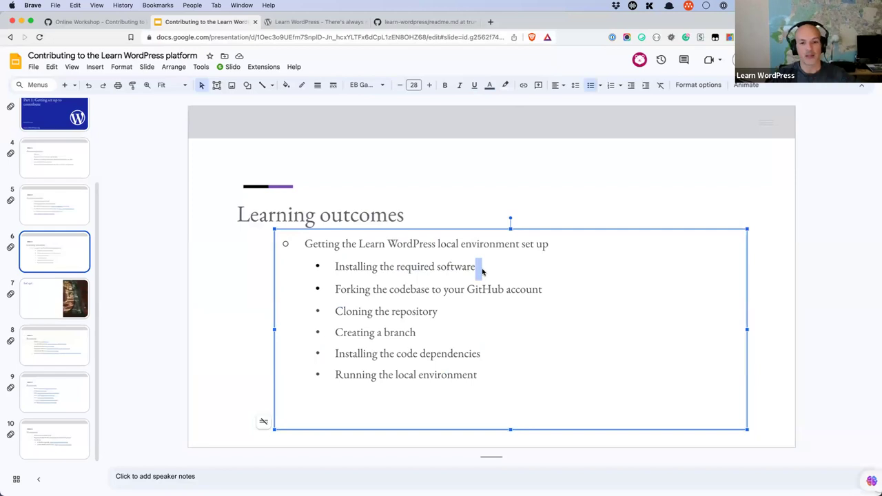
Step: Open the git-scm.com link from the Resources slide in a new tab and switch to it
{"action": "left_click", "coordinate": [78, 400]}
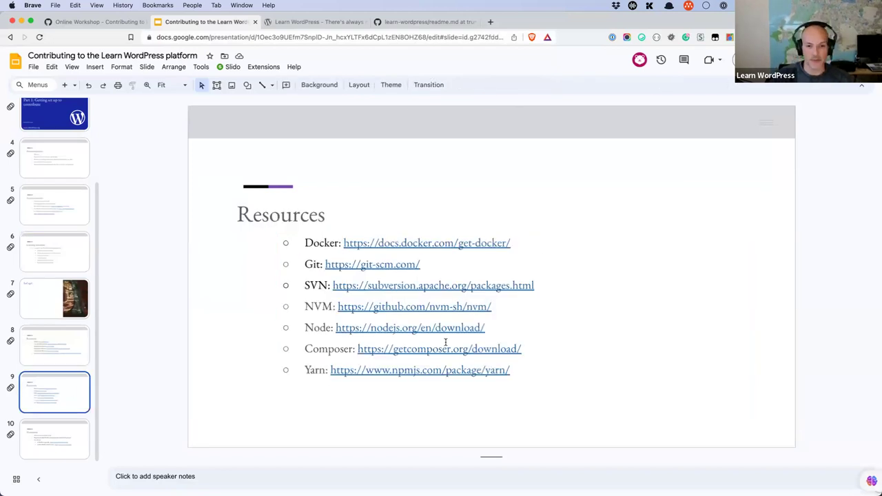
{"action": "left_click", "coordinate": [425, 263]}
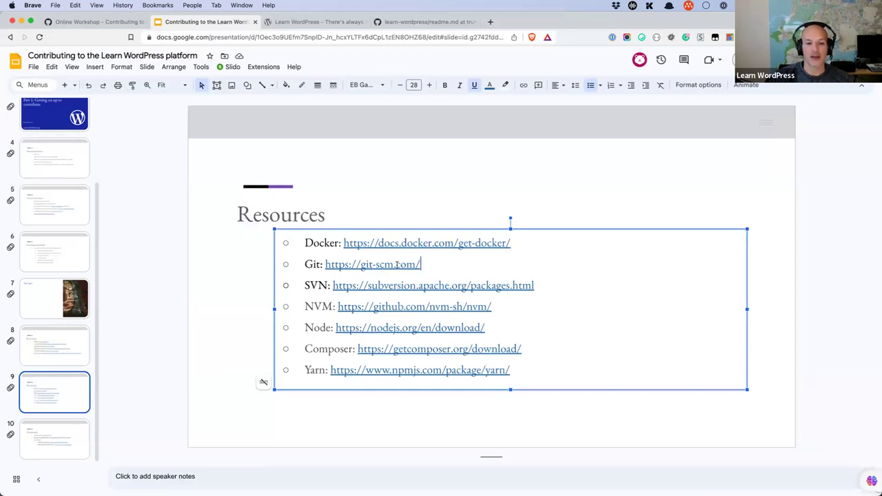
{"action": "left_click", "coordinate": [396, 264]}
{"action": "left_click", "coordinate": [370, 285]}
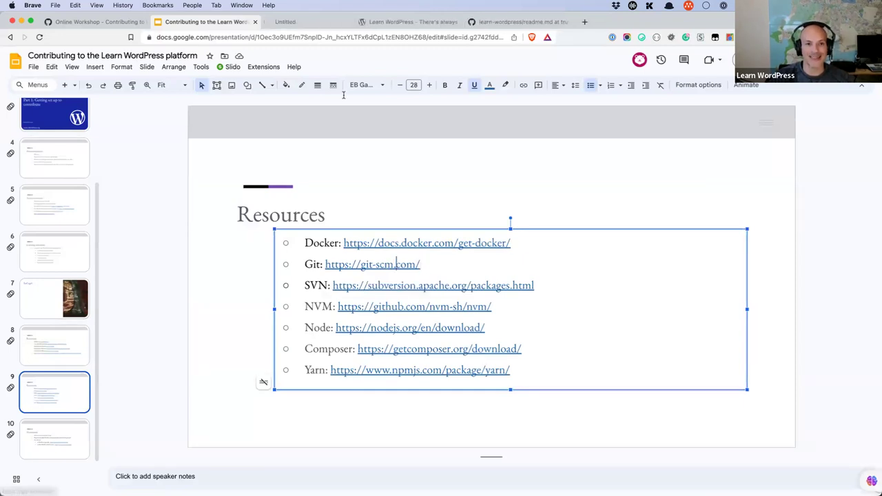
{"action": "left_click", "coordinate": [311, 24]}
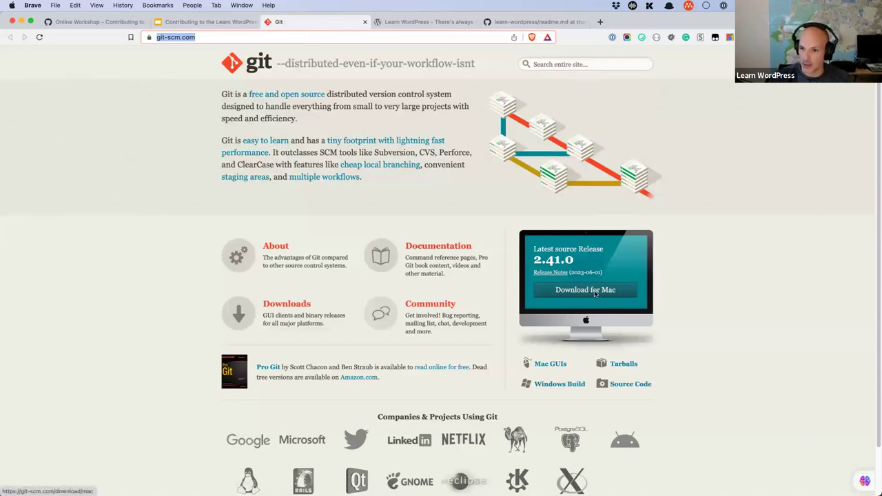
Step: Copy the SVN link from the slide and load it in a new tab beside the Git tab
{"action": "left_click", "coordinate": [206, 22]}
{"action": "left_click_drag", "start_coordinate": [535, 286], "coordinate": [332, 284]}
{"action": "key", "text": "super+c"}
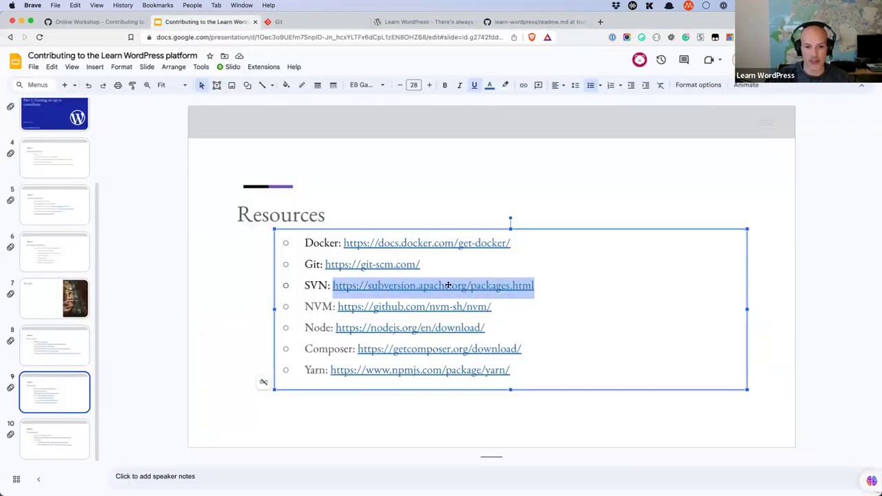
{"action": "left_click", "coordinate": [600, 22]}
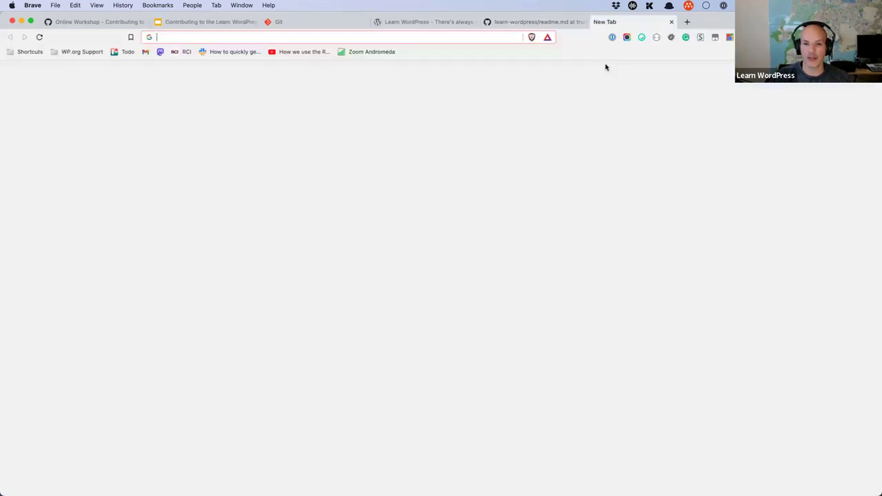
{"action": "left_click_drag", "start_coordinate": [662, 22], "coordinate": [385, 28]}
{"action": "key", "text": "super+v"}
{"action": "key", "text": "Return"}
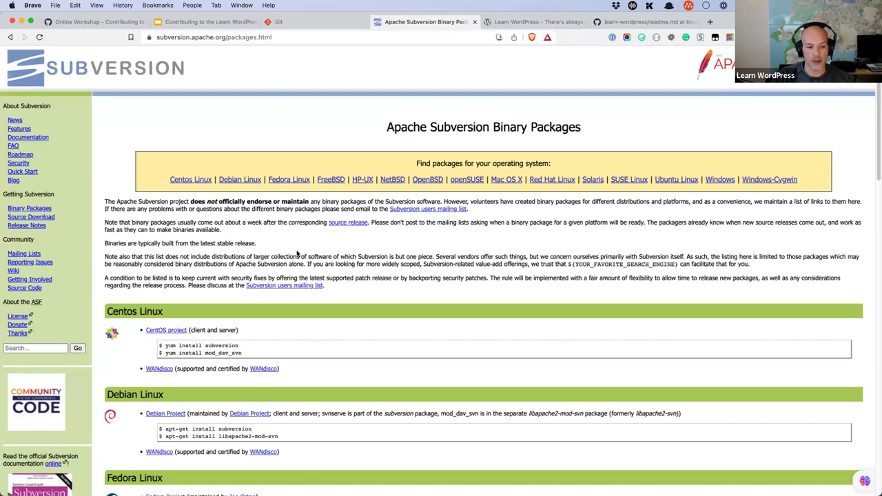
Step: Scroll through the Subversion Binary Packages page, then return via the Git tab to the slides
{"action": "scroll", "coordinate": [297, 254], "scroll_direction": "down", "scroll_amount": 15}
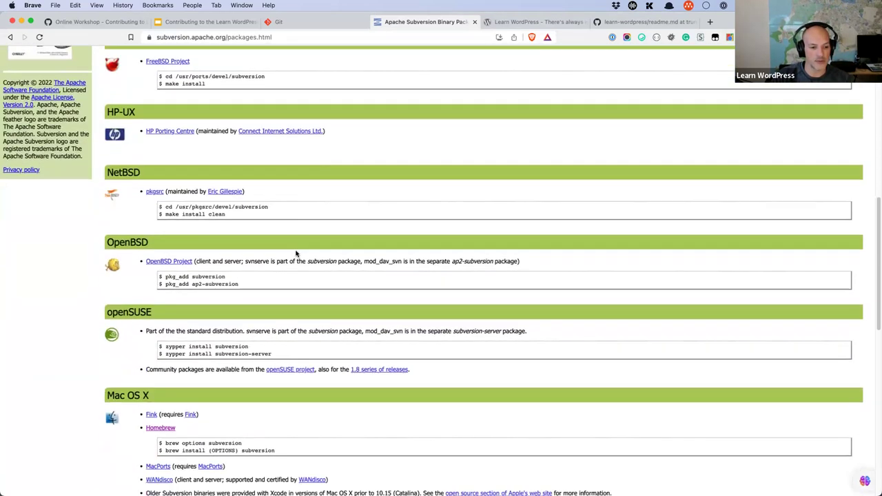
{"action": "scroll", "coordinate": [282, 250], "scroll_direction": "down", "scroll_amount": 8}
{"action": "scroll", "coordinate": [250, 321], "scroll_direction": "down", "scroll_amount": 5}
{"action": "scroll", "coordinate": [251, 323], "scroll_direction": "down", "scroll_amount": 4}
{"action": "scroll", "coordinate": [339, 246], "scroll_direction": "up", "scroll_amount": 15}
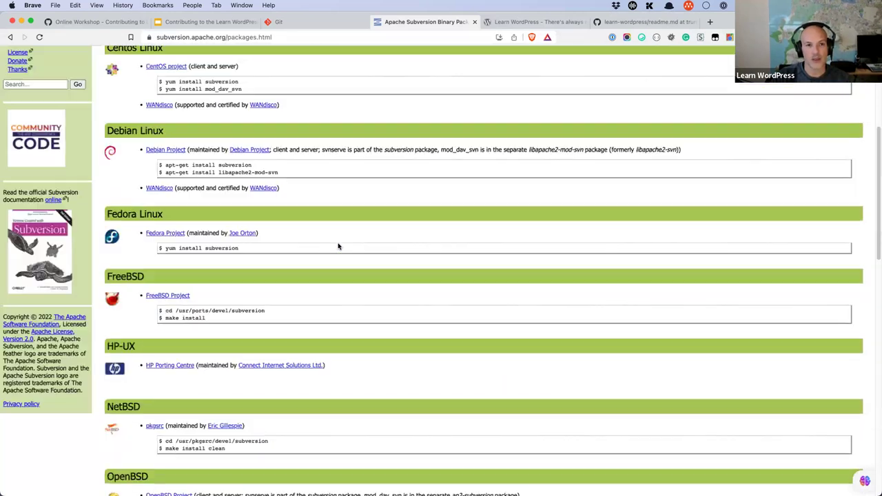
{"action": "scroll", "coordinate": [339, 246], "scroll_direction": "up", "scroll_amount": 10}
{"action": "left_click", "coordinate": [321, 26]}
{"action": "left_click", "coordinate": [225, 36]}
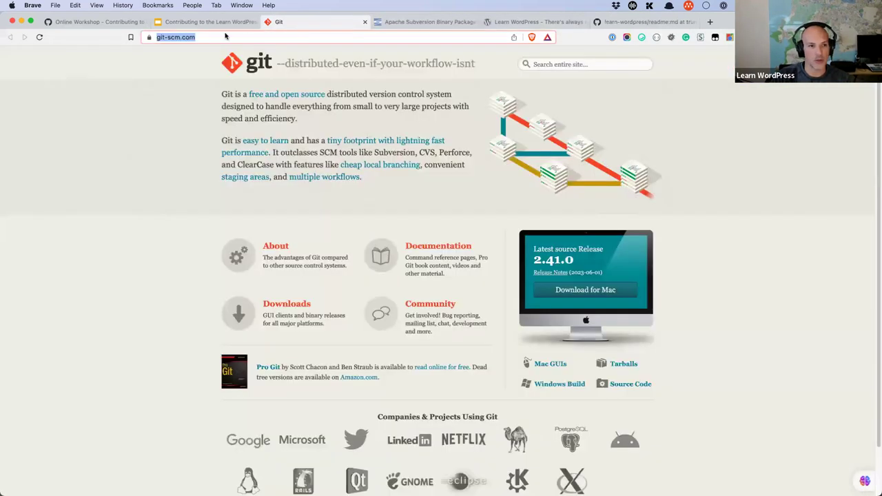
{"action": "left_click", "coordinate": [207, 21]}
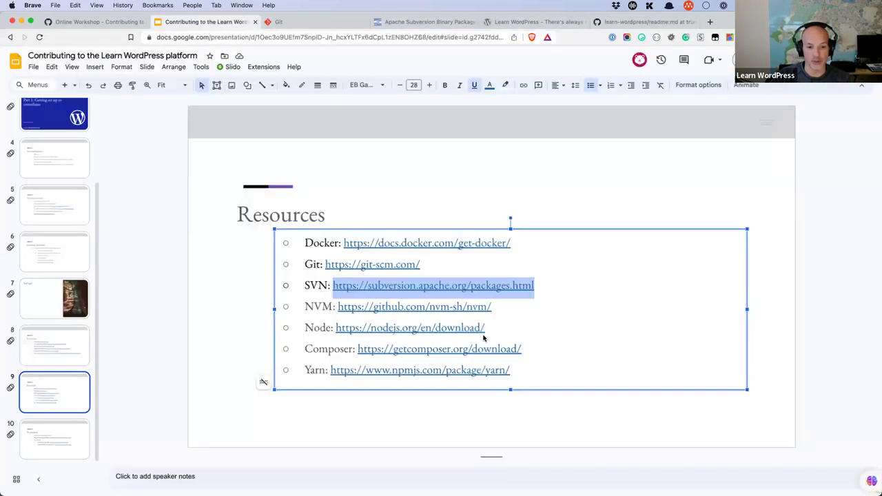
Step: Clear the SVN link highlight and launch a Terminal window from the Dock
{"action": "left_click", "coordinate": [593, 344]}
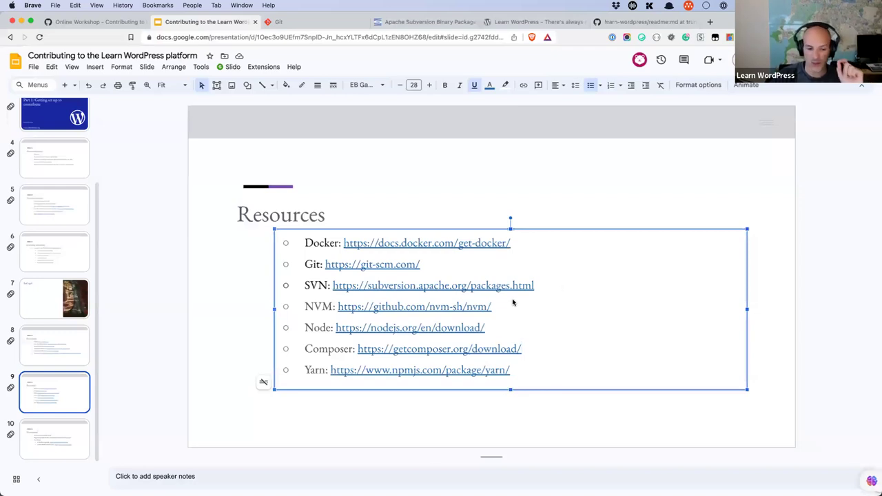
{"action": "mouse_move", "coordinate": [427, 492]}
{"action": "left_click", "coordinate": [371, 475]}
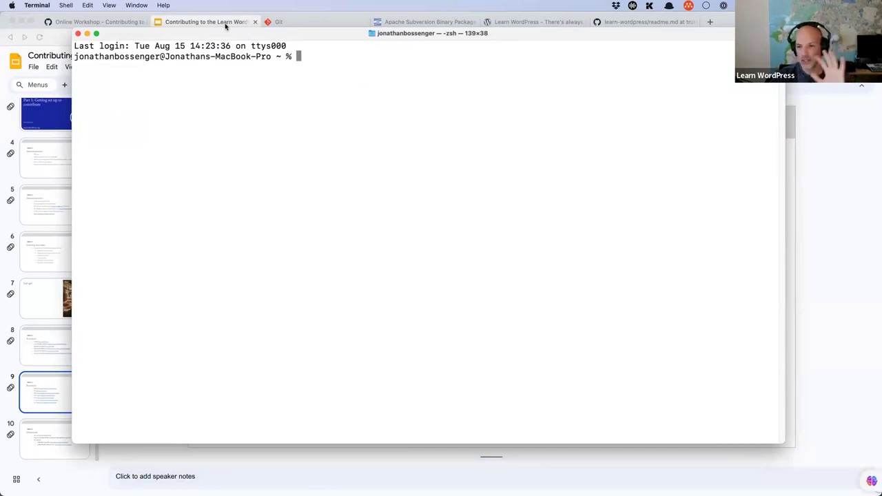
Step: Bring the slides back and step through slides 10 and 9 to slide 8's Resources list
{"action": "left_click", "coordinate": [55, 397]}
{"action": "left_click", "coordinate": [63, 444]}
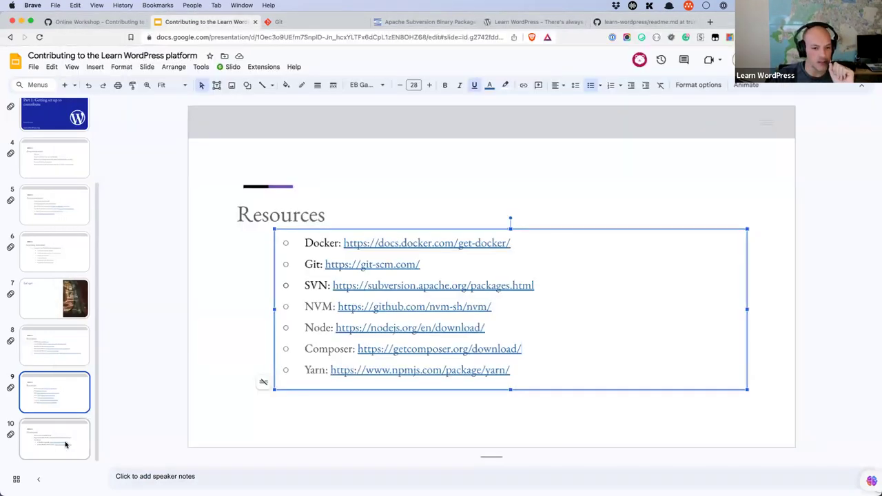
{"action": "left_click", "coordinate": [61, 392]}
{"action": "left_click", "coordinate": [58, 348]}
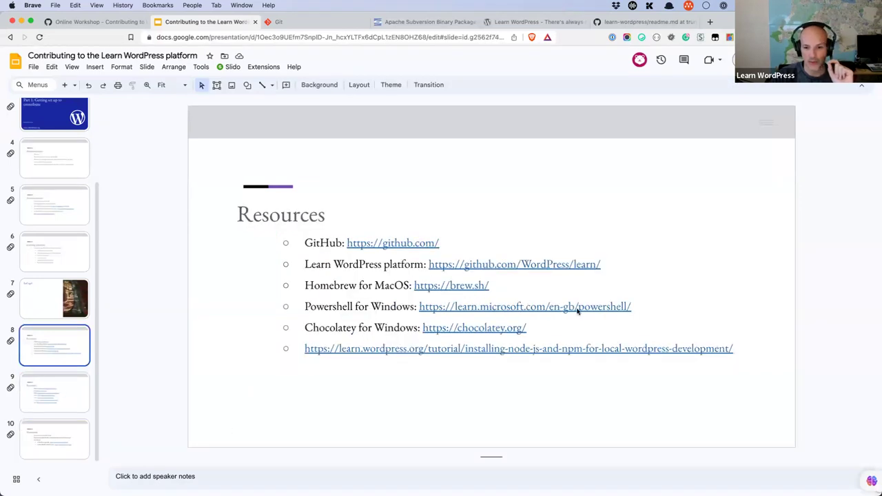
Step: Copy the slide's PowerShell for Windows URL and load it in a new tab
{"action": "left_click_drag", "start_coordinate": [633, 309], "coordinate": [419, 313]}
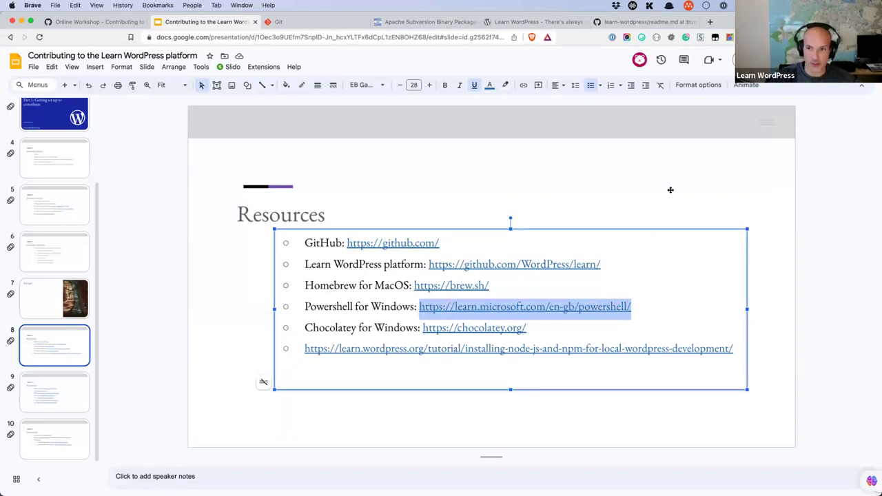
{"action": "key", "text": "super+c"}
{"action": "key", "text": "super+t"}
{"action": "key", "text": "super+v"}
{"action": "key", "text": "Return"}
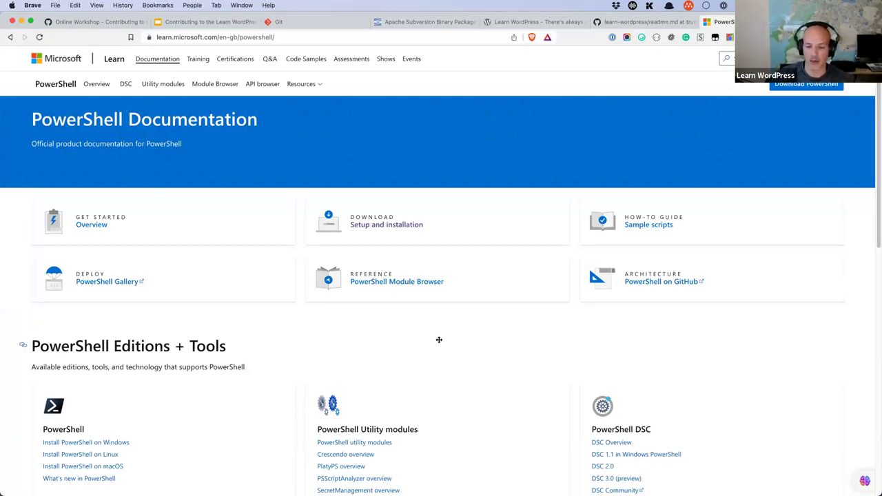
{"action": "left_click", "coordinate": [241, 22]}
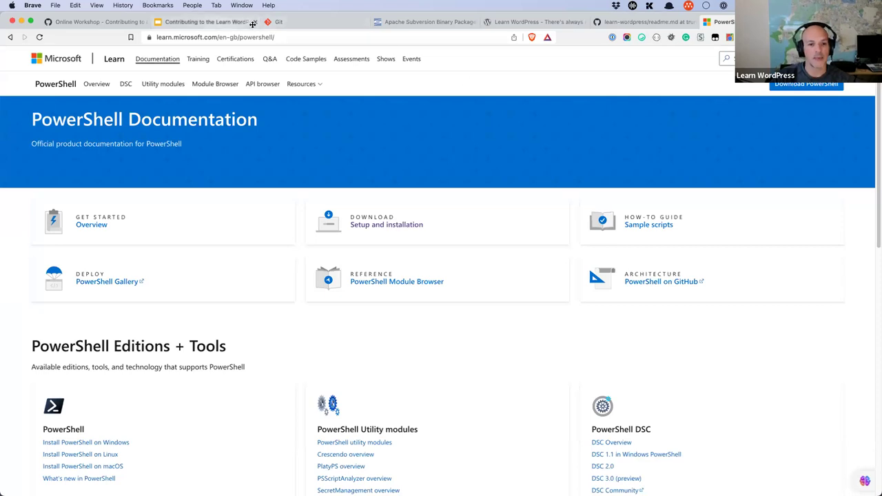
{"action": "left_click", "coordinate": [446, 247]}
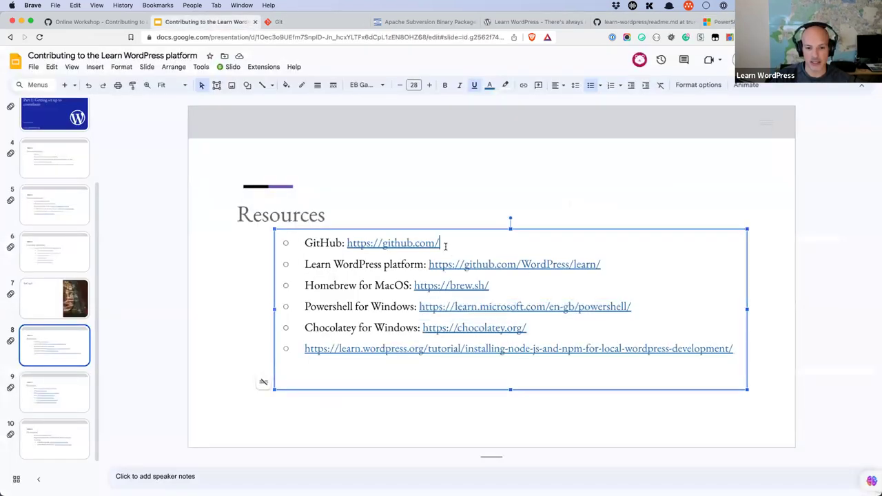
{"action": "left_click_drag", "start_coordinate": [493, 286], "coordinate": [303, 285]}
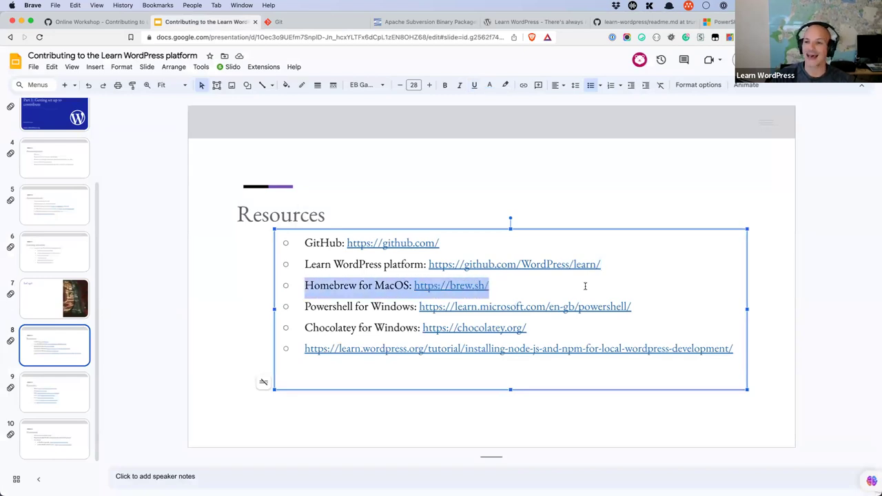
{"action": "left_click", "coordinate": [506, 287]}
{"action": "left_click_drag", "start_coordinate": [505, 287], "coordinate": [415, 286]}
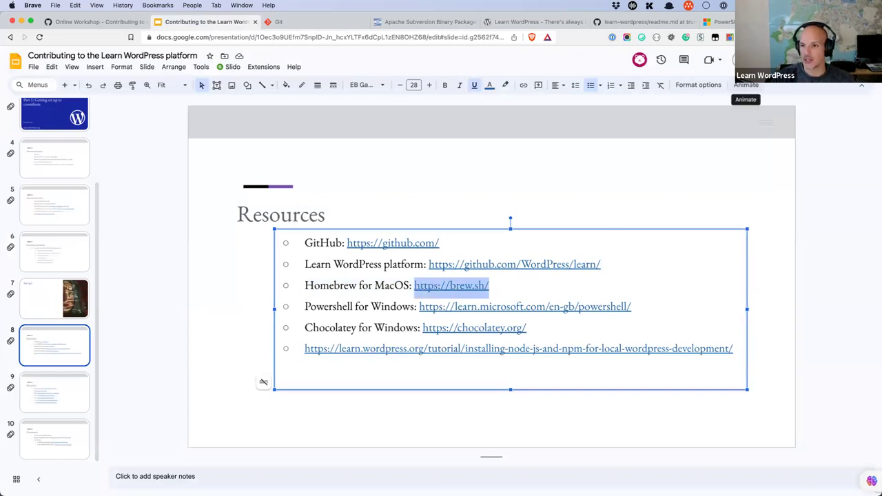
{"action": "key", "text": "ctrl+t"}
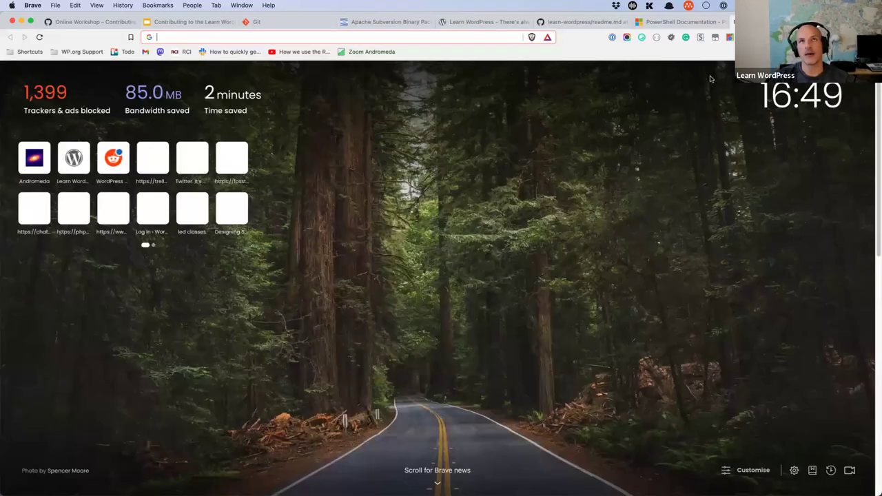
{"action": "key", "text": "super+v"}
{"action": "key", "text": "Return"}
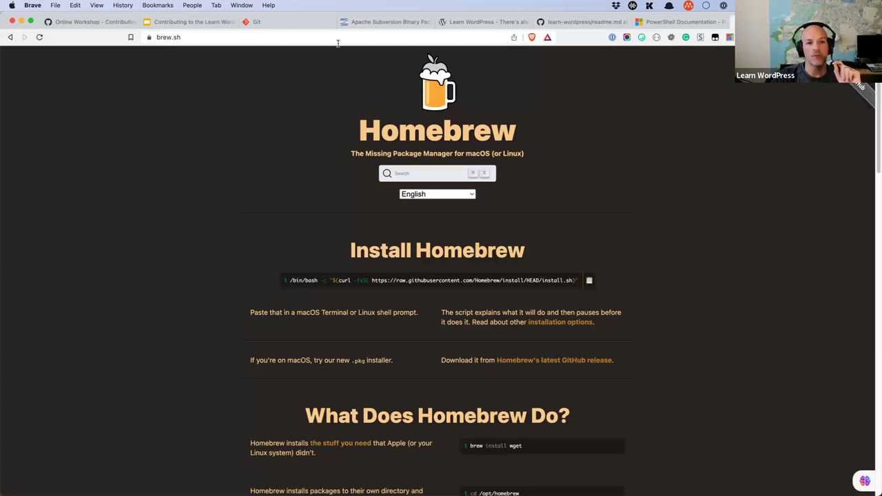
{"action": "left_click", "coordinate": [279, 26]}
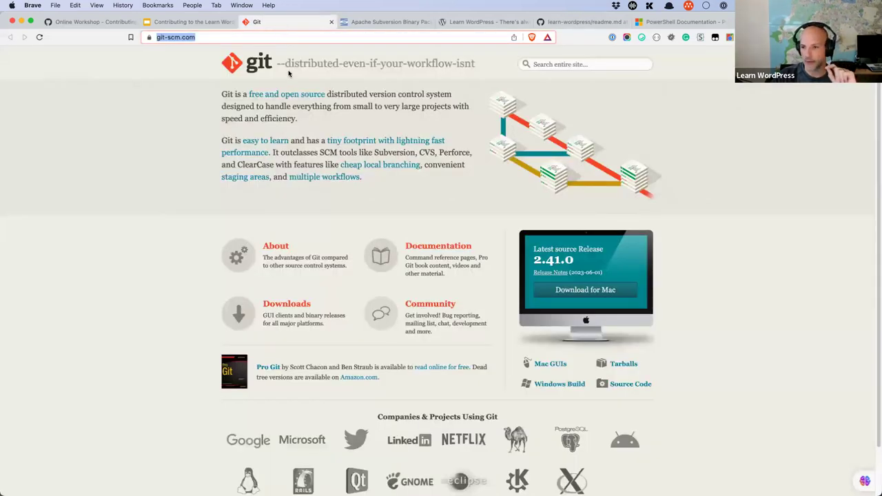
Step: Review the Apache Subversion binary packages and Homebrew pages, then go back to Google Slides
{"action": "left_click", "coordinate": [412, 26]}
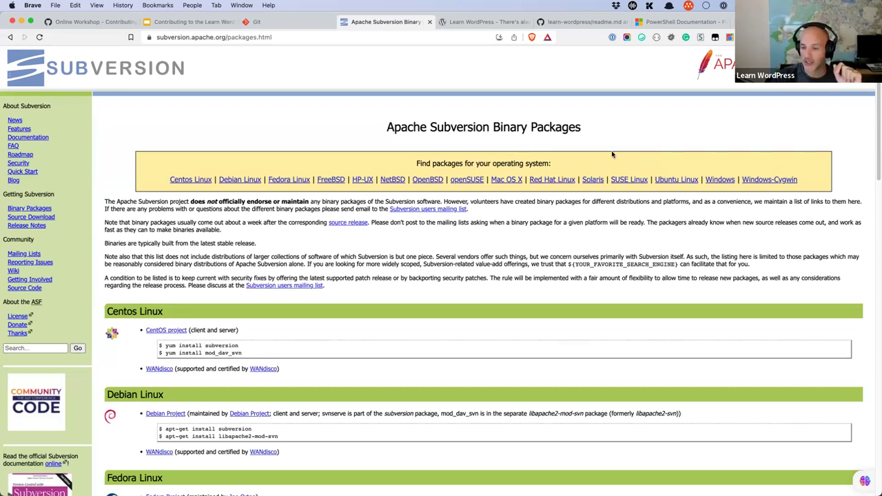
{"action": "key", "text": "ctrl+shift+Tab"}
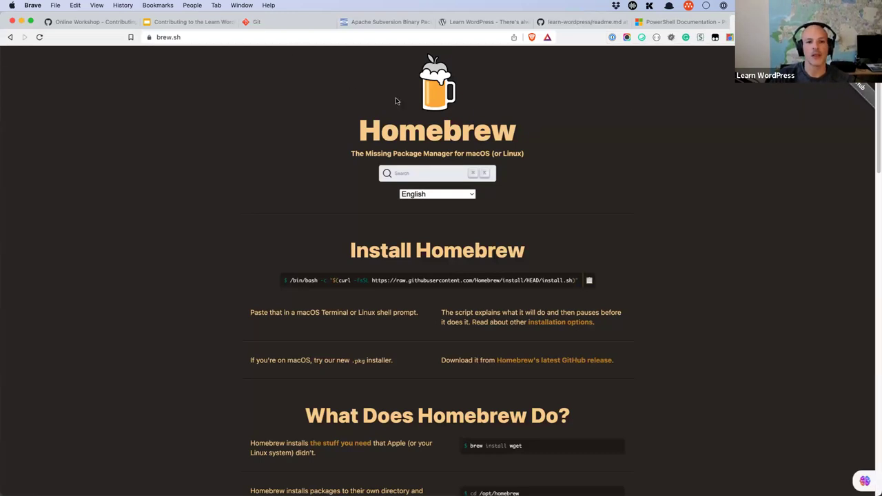
{"action": "left_click", "coordinate": [199, 24]}
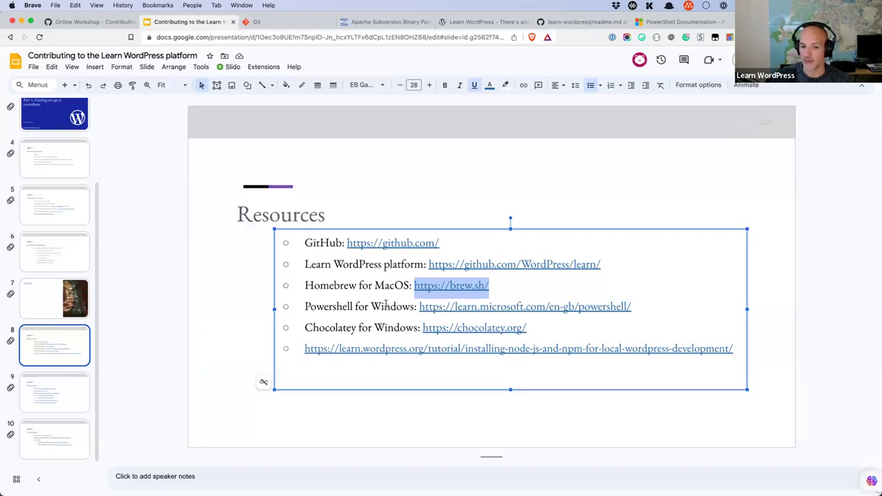
{"action": "left_click_drag", "start_coordinate": [523, 329], "coordinate": [422, 329]}
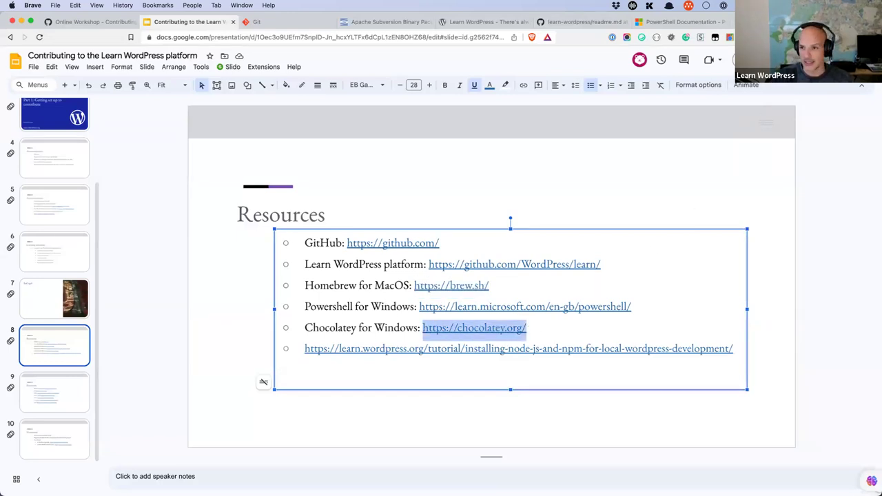
{"action": "key", "text": "super+c"}
{"action": "key", "text": "super+t"}
{"action": "key", "text": "super+v"}
{"action": "key", "text": "Return"}
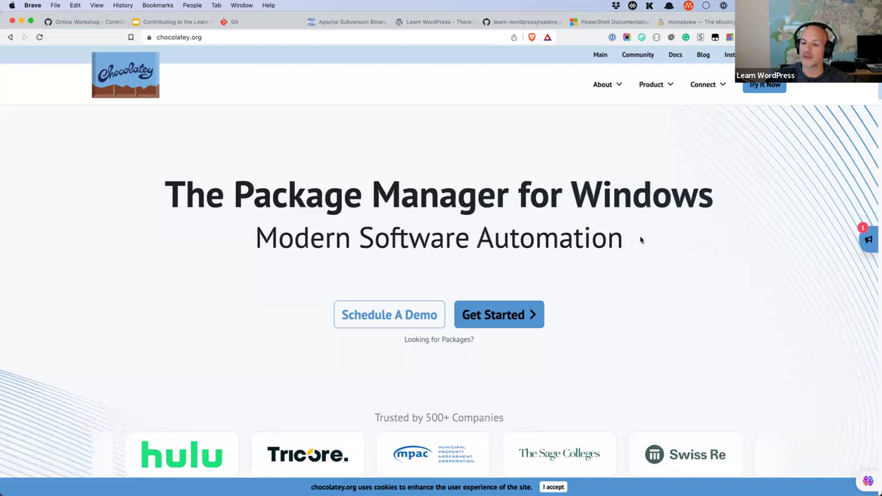
Step: Scroll through the Chocolatey homepage, past its livestream events and Trusted by 500+ Companies section
{"action": "scroll", "coordinate": [640, 240], "scroll_direction": "down", "scroll_amount": 5}
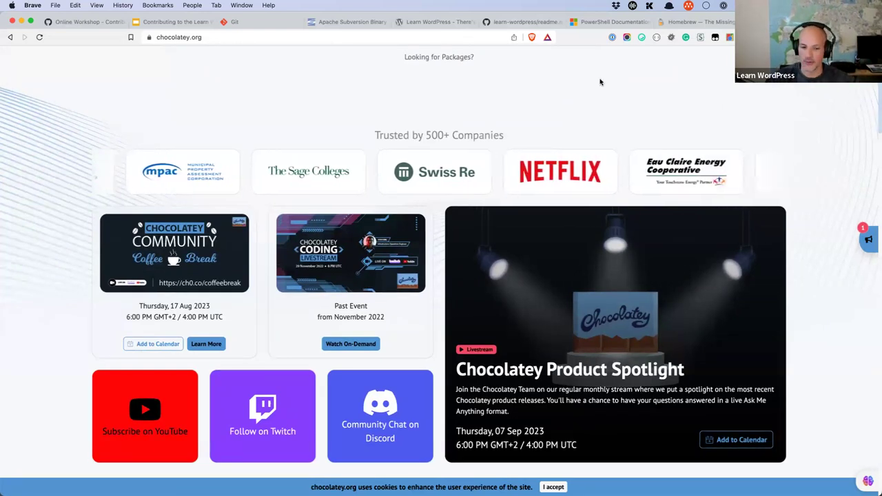
{"action": "scroll", "coordinate": [597, 91], "scroll_direction": "up", "scroll_amount": 5}
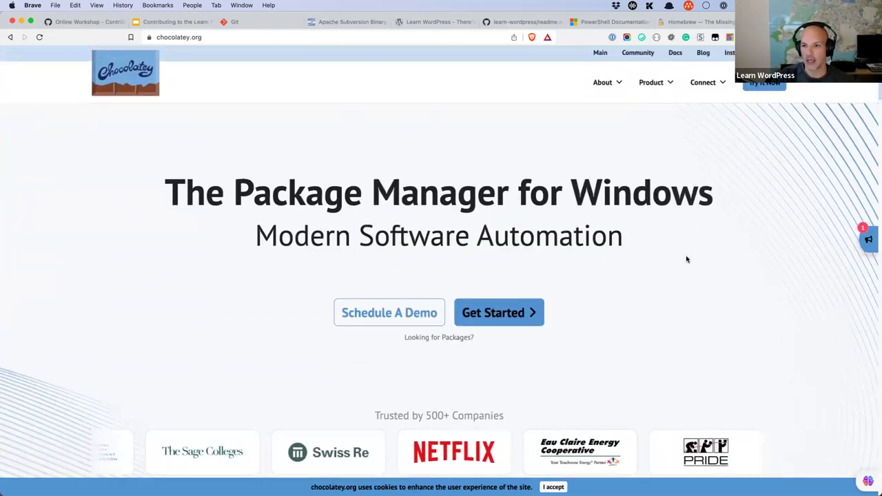
{"action": "scroll", "coordinate": [685, 258], "scroll_direction": "up", "scroll_amount": 1}
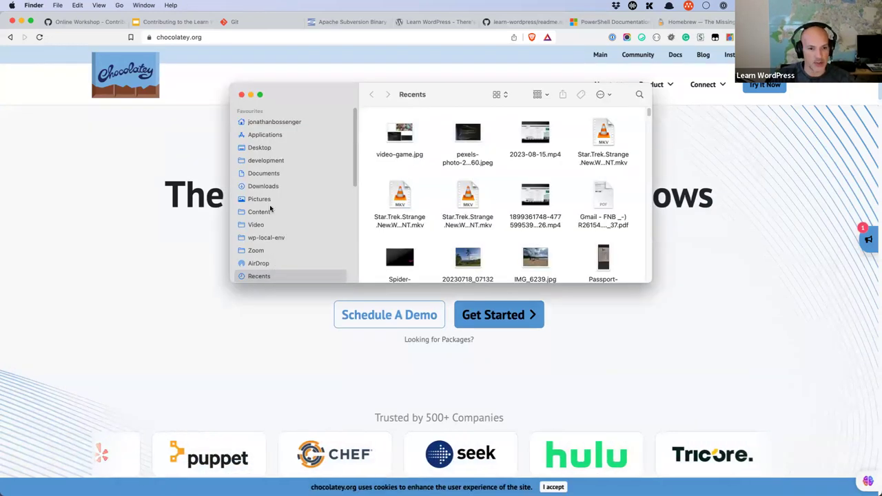
{"action": "left_click", "coordinate": [285, 115]}
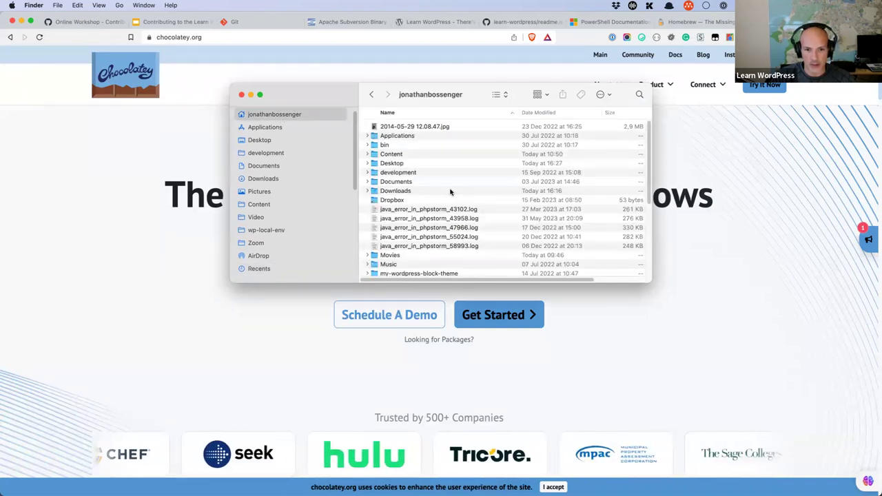
{"action": "double_click", "coordinate": [391, 256]}
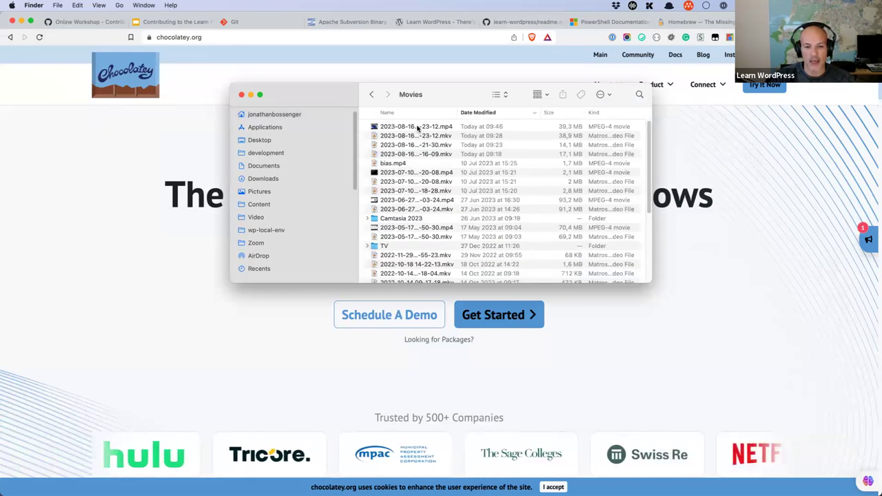
{"action": "left_click", "coordinate": [417, 127]}
{"action": "double_click", "coordinate": [417, 127]}
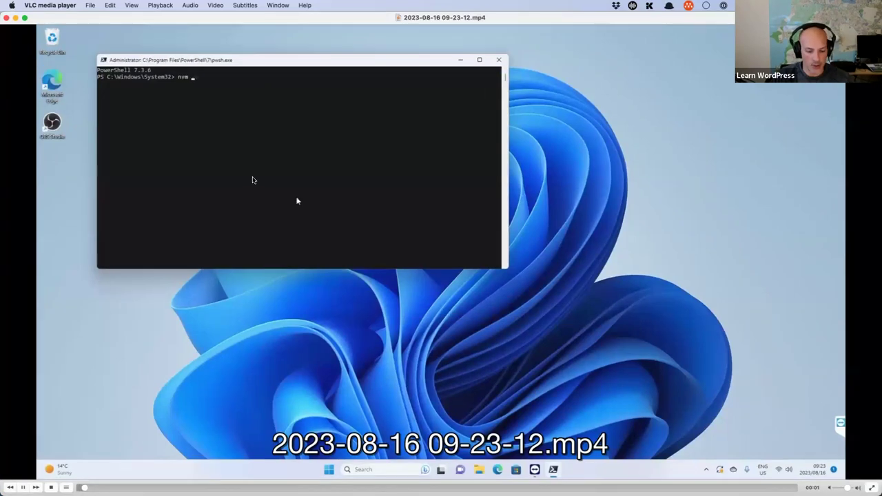
Step: Pause and resume the Windows recording of nvm, npm, node checks and Chocolatey PHP install, then close VLC
{"action": "key", "text": "space"}
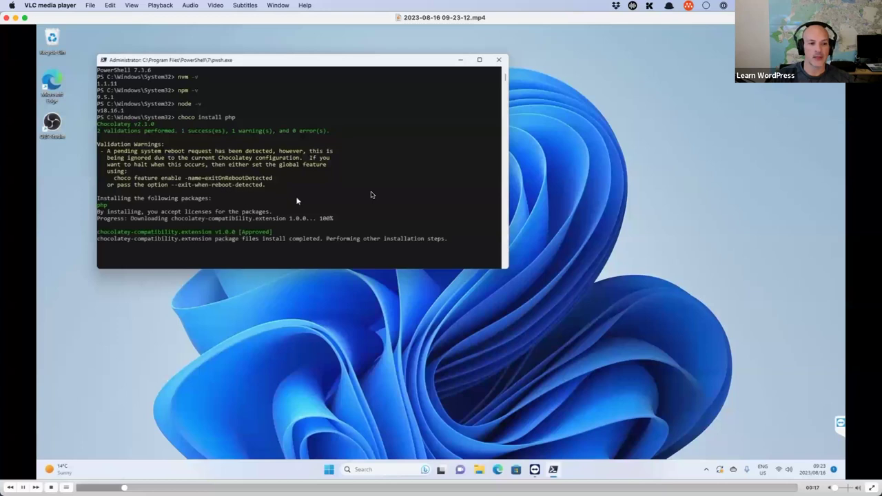
{"action": "key", "text": "s"}
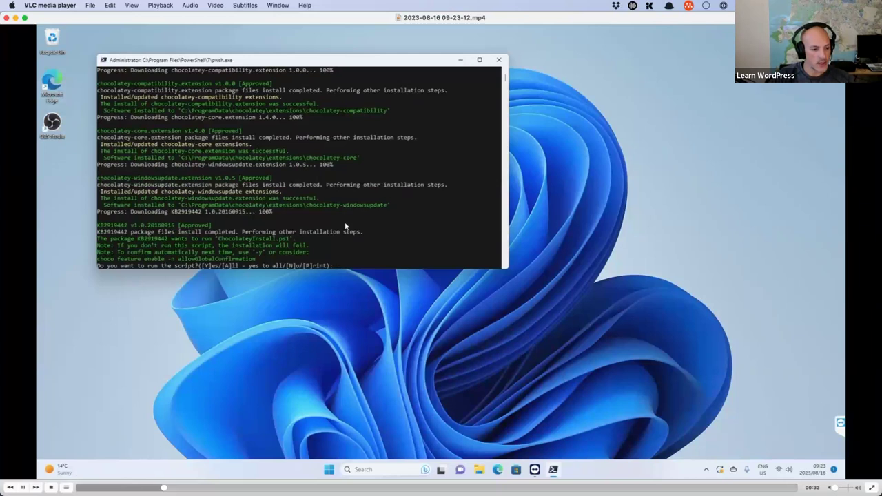
{"action": "left_click", "coordinate": [6, 18]}
Step: Close Finder and return to the Google Slides Resources slide, clearing the link selection
{"action": "left_click", "coordinate": [365, 90]}
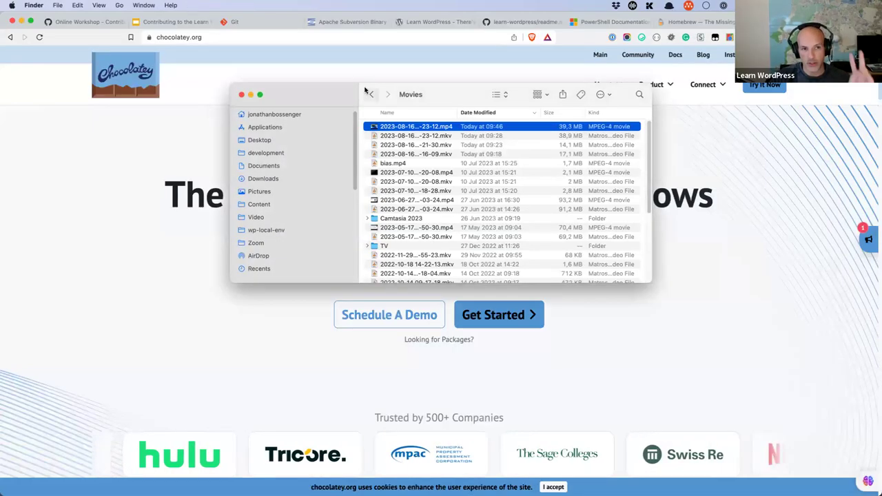
{"action": "left_click", "coordinate": [241, 94]}
{"action": "left_click", "coordinate": [182, 21]}
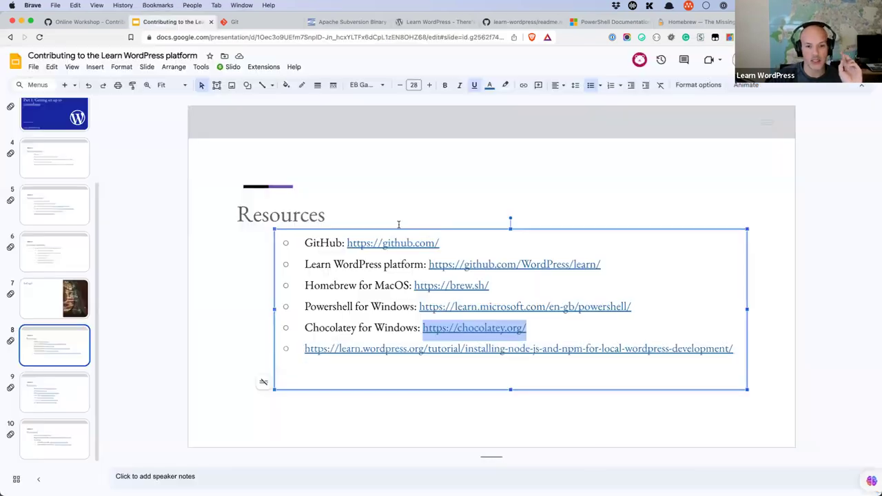
{"action": "left_click", "coordinate": [466, 238]}
Step: Go over the Resources slide's tool links and start a new blank Brave tab
{"action": "left_click", "coordinate": [507, 284]}
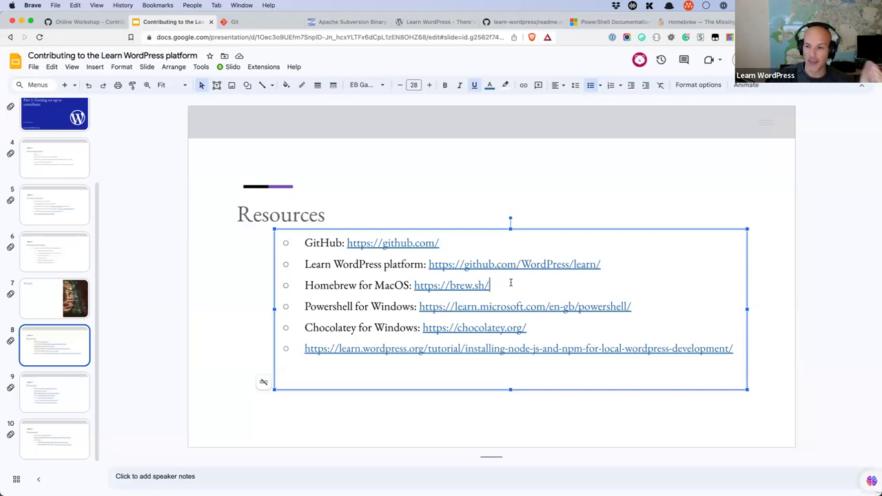
{"action": "left_click", "coordinate": [543, 329]}
{"action": "left_click", "coordinate": [507, 286]}
{"action": "left_click", "coordinate": [635, 306]}
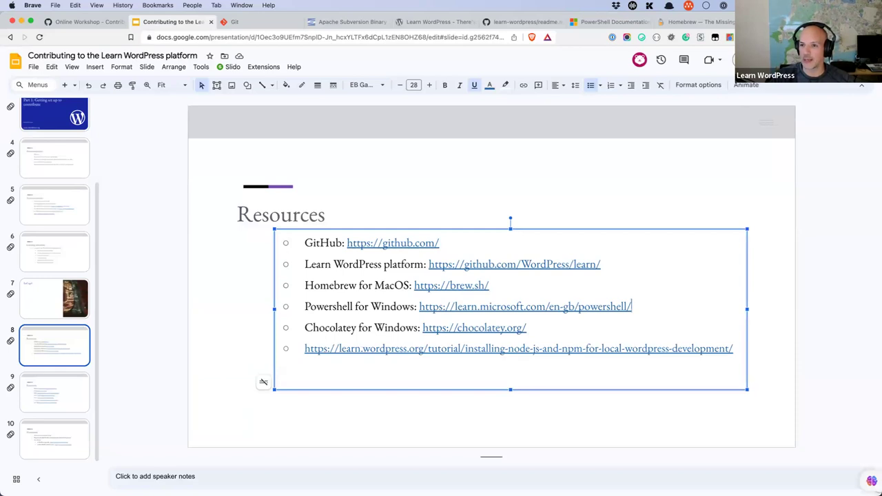
{"action": "key", "text": "super+t"}
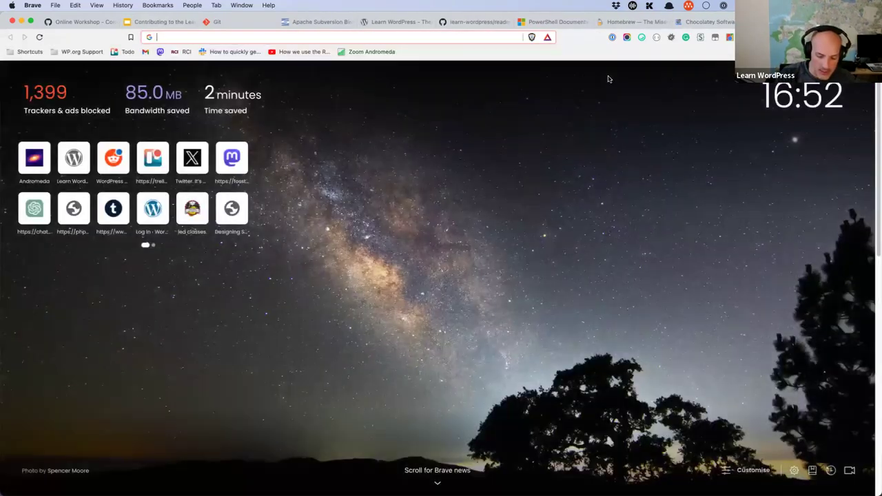
Step: Load the Learn WordPress website and scroll down its homepage
{"action": "type", "text": "learn.wordpress.org"}
{"action": "key", "text": "Return"}
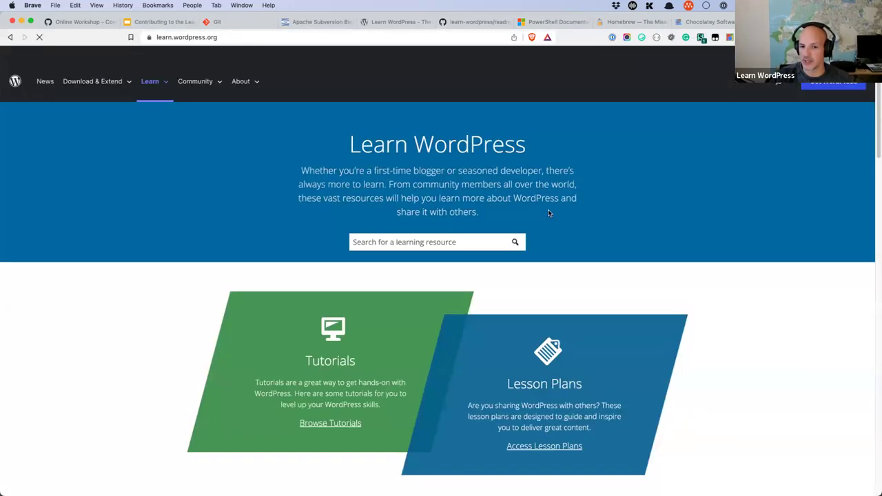
{"action": "scroll", "coordinate": [549, 214], "scroll_direction": "down", "scroll_amount": 5}
{"action": "scroll", "coordinate": [567, 244], "scroll_direction": "down", "scroll_amount": 8}
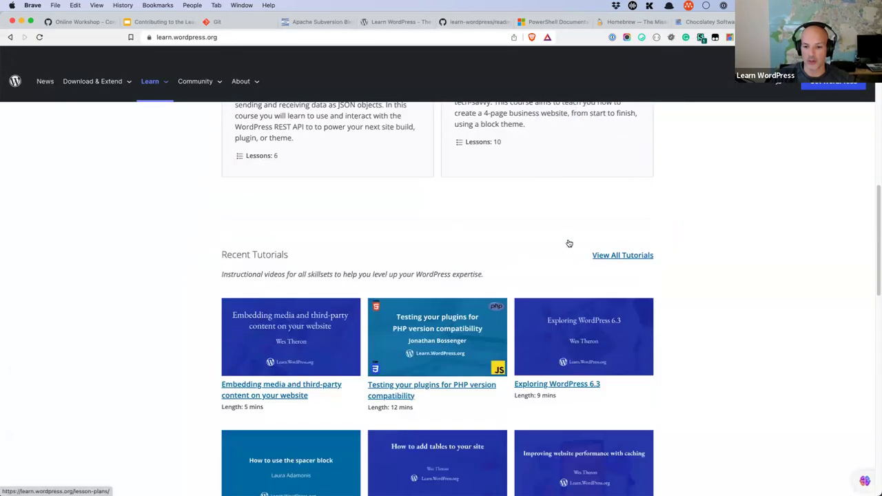
Step: From View All Tutorials, open 'Installing Node.js and npm for local WordPress development'
{"action": "left_click", "coordinate": [627, 154]}
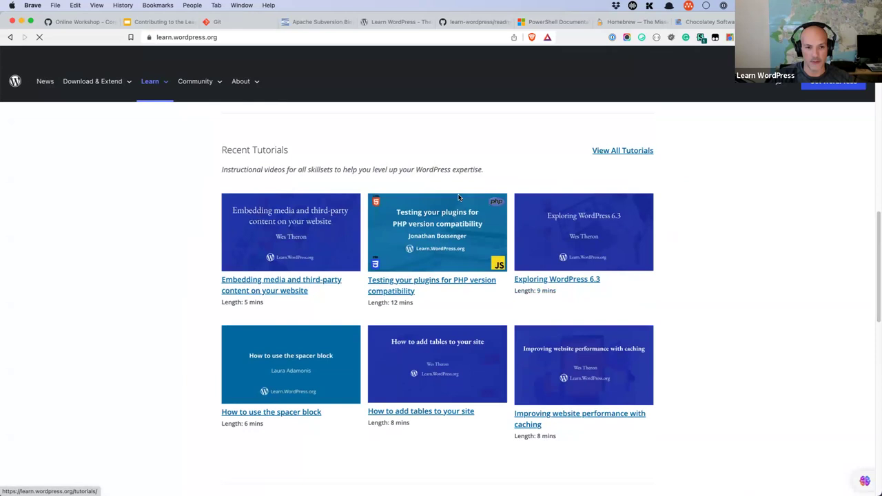
{"action": "scroll", "coordinate": [437, 215], "scroll_direction": "down", "scroll_amount": 5}
{"action": "scroll", "coordinate": [436, 216], "scroll_direction": "down", "scroll_amount": 10}
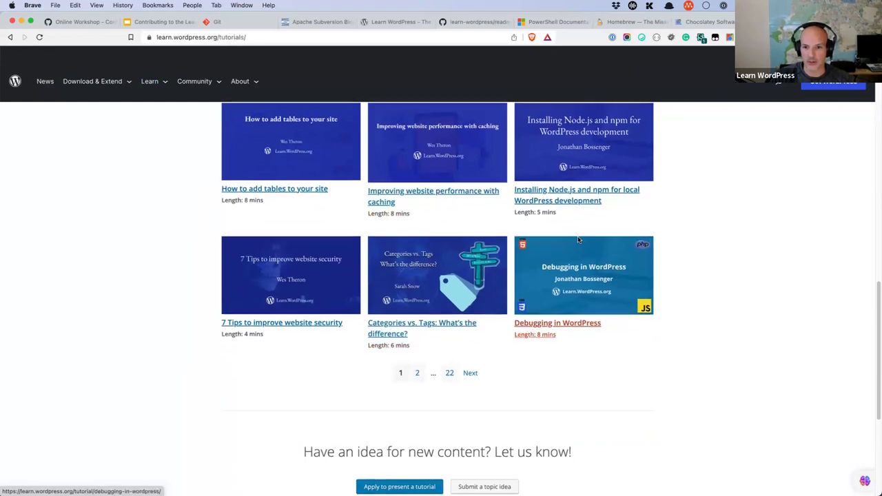
{"action": "scroll", "coordinate": [551, 262], "scroll_direction": "up", "scroll_amount": 1}
{"action": "left_click", "coordinate": [554, 207]}
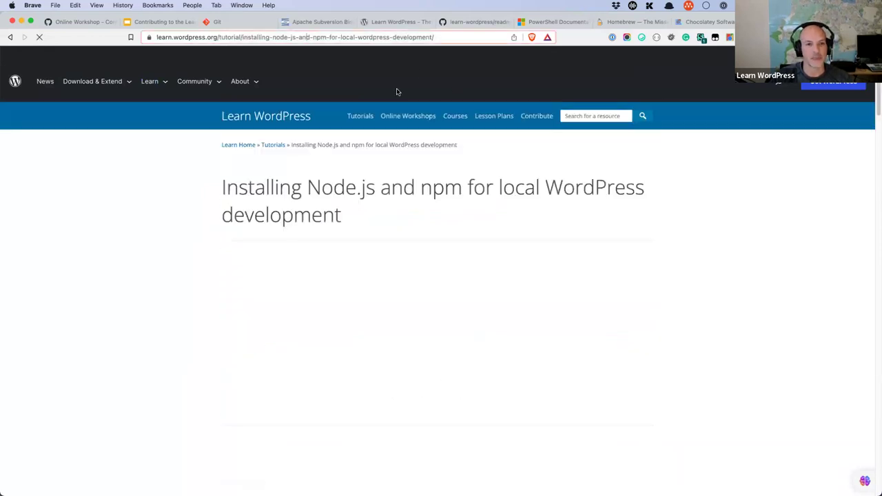
Step: Discard a pasted Chocolatey address, then start the tutorial video and show it full screen
{"action": "key", "text": "super+l"}
{"action": "type", "text": "https://chocolatey.org/"}
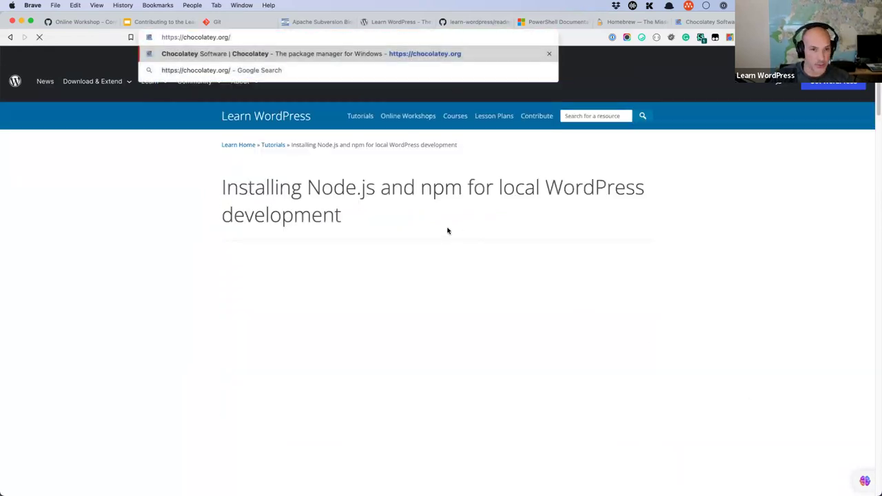
{"action": "key", "text": "super+z"}
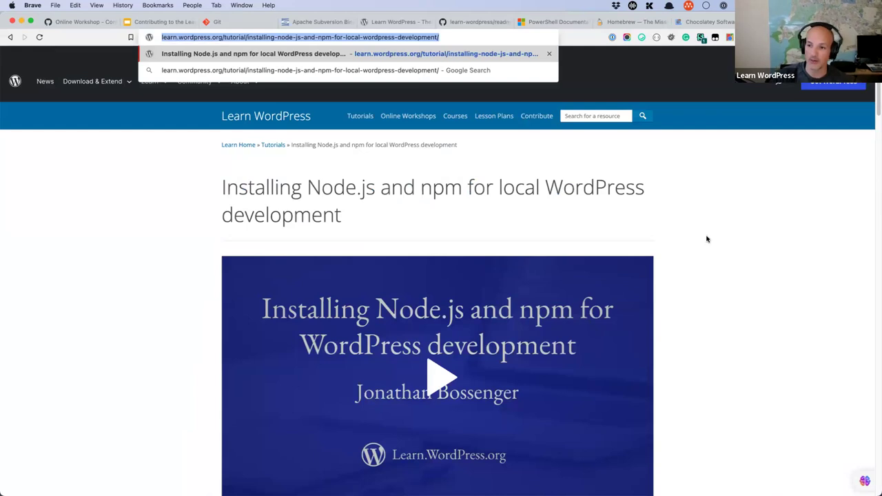
{"action": "scroll", "coordinate": [706, 239], "scroll_direction": "down", "scroll_amount": 3}
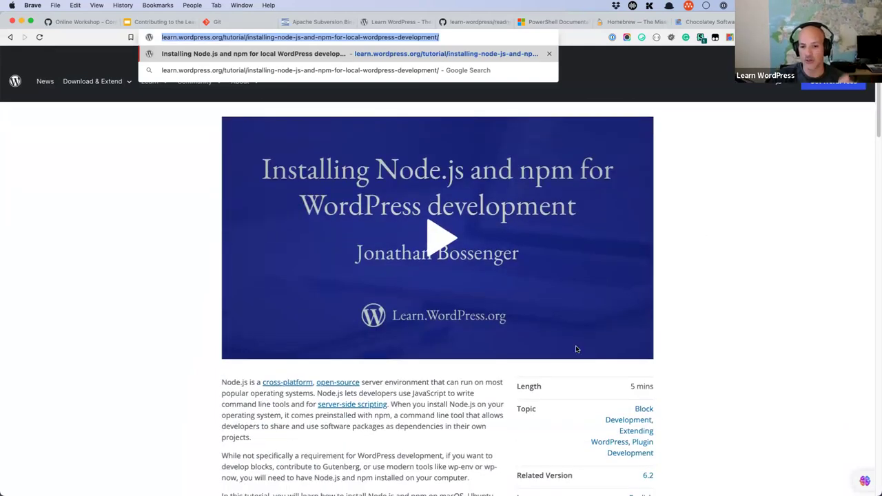
{"action": "left_click", "coordinate": [641, 331]}
{"action": "left_click", "coordinate": [232, 343]}
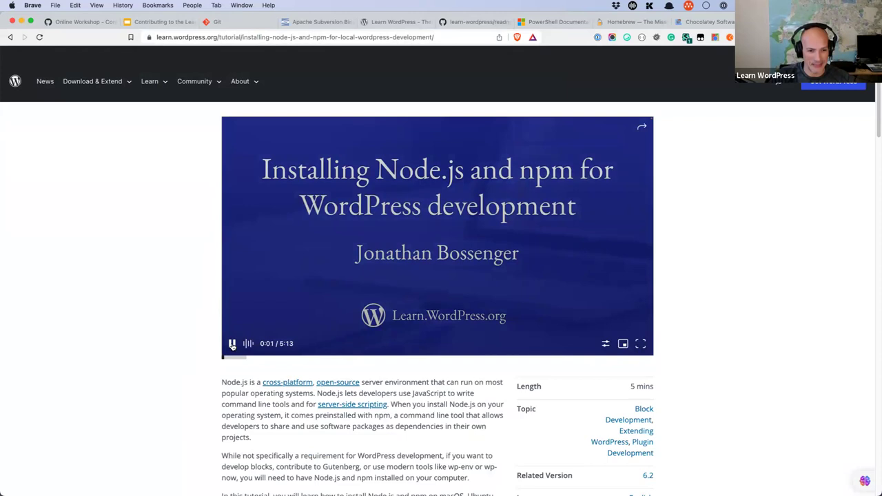
{"action": "left_click", "coordinate": [640, 344]}
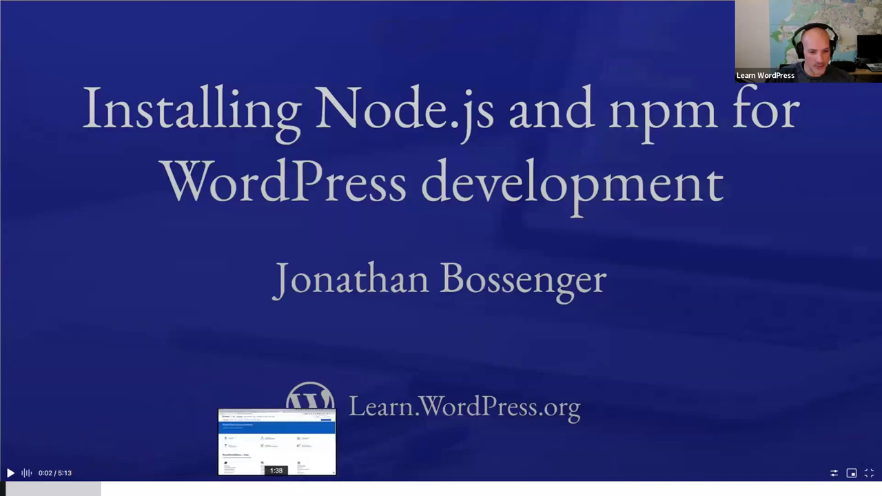
Step: Seek the video to 1:50, 2:33 and 2:49, then exit full screen
{"action": "left_click", "coordinate": [309, 489]}
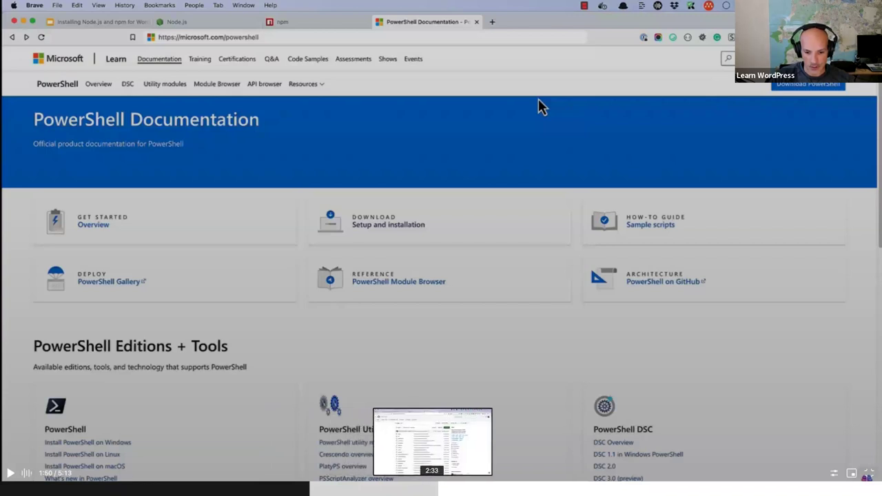
{"action": "left_click", "coordinate": [432, 489]}
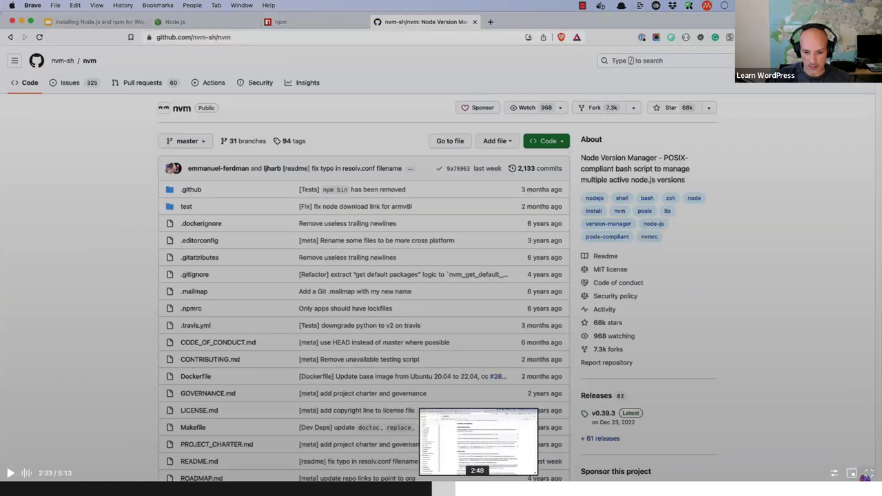
{"action": "left_click", "coordinate": [476, 489]}
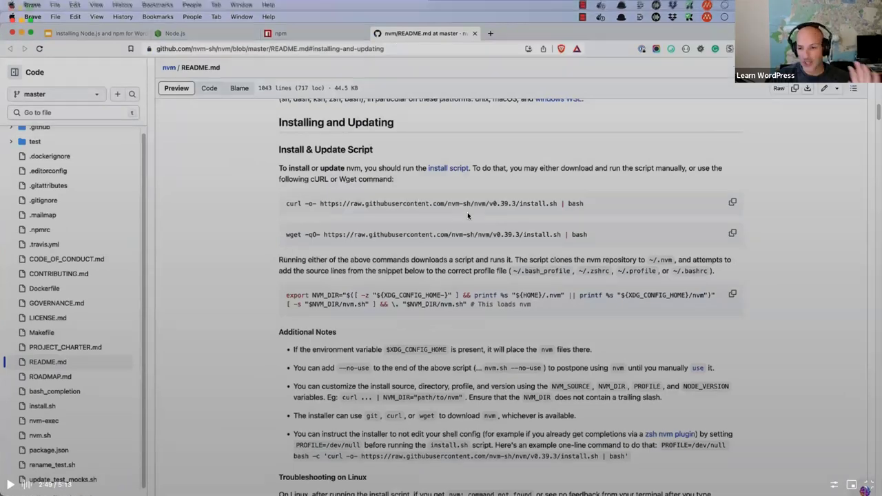
{"action": "key", "text": "Escape"}
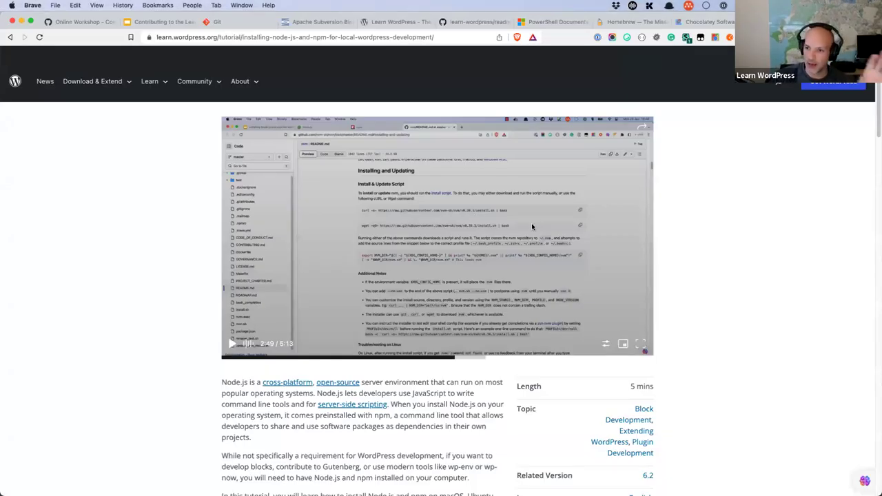
Step: Resume the video, skip to the Chocolatey install part at 3:09, then return to the slide deck
{"action": "left_click", "coordinate": [528, 285]}
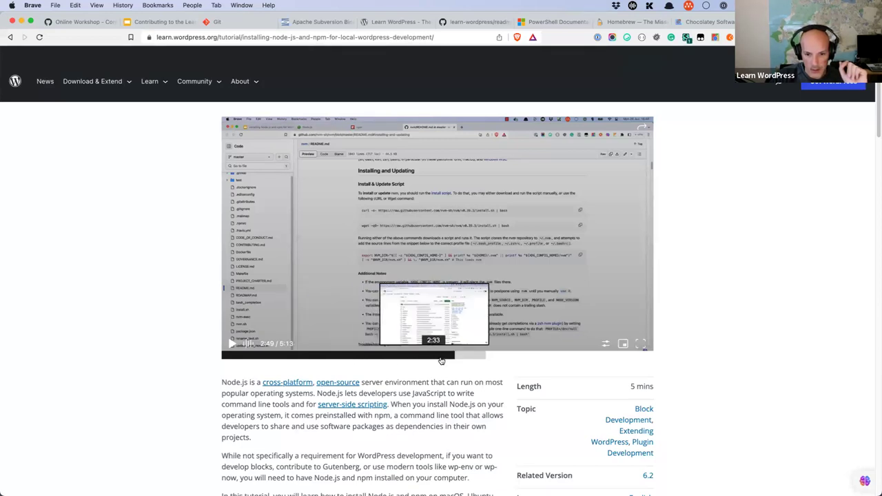
{"action": "left_click", "coordinate": [482, 359]}
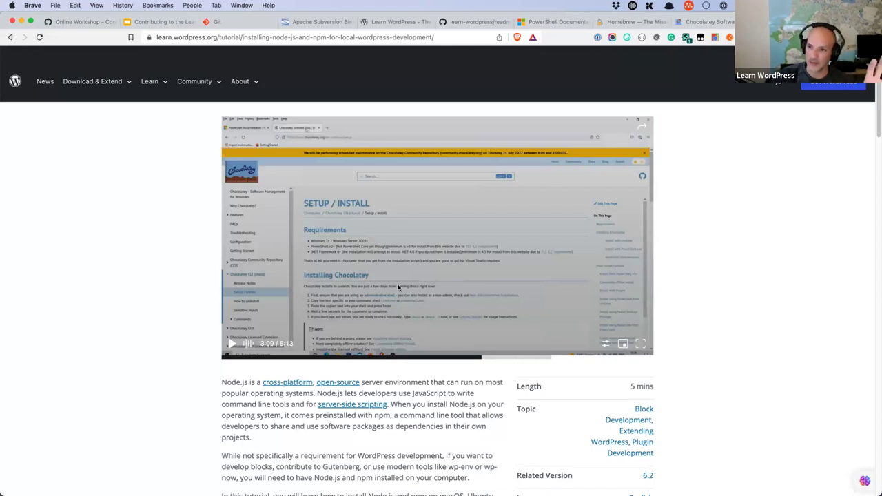
{"action": "scroll", "coordinate": [473, 284], "scroll_direction": "down", "scroll_amount": 1}
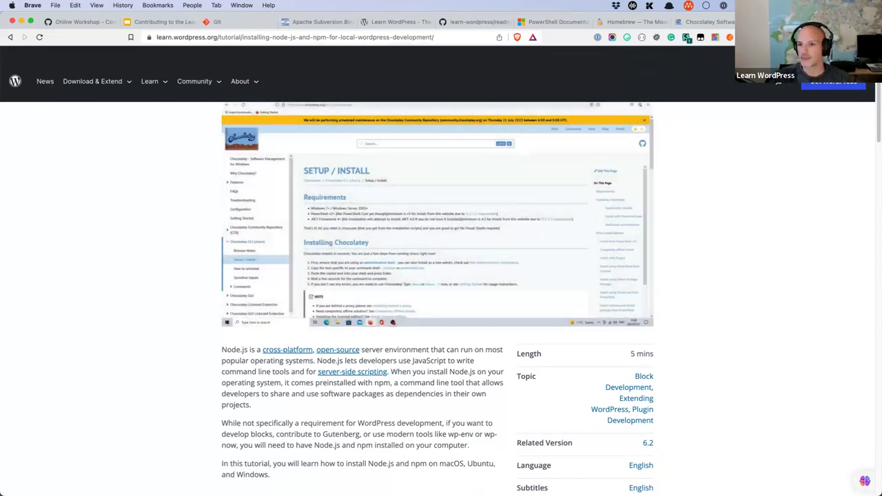
{"action": "key", "text": "super+2"}
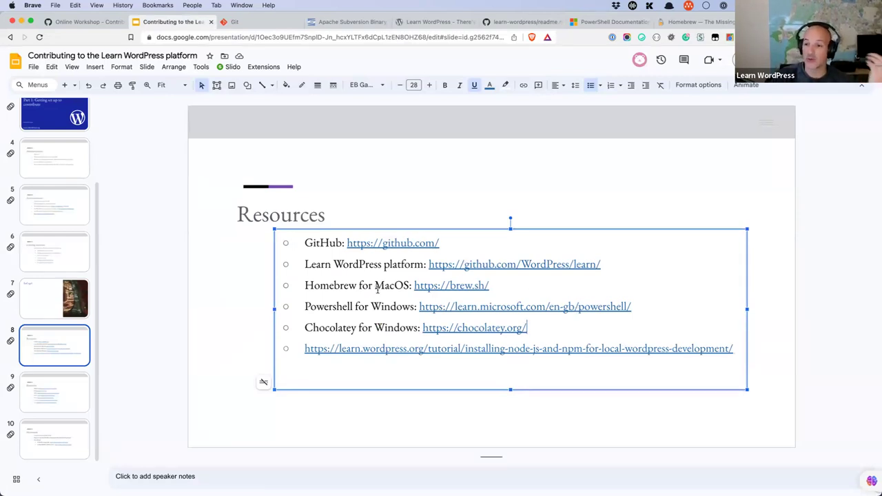
Step: On slide 9, open the Docker link's docs.docker.com/get-docker page in a new tab
{"action": "left_click", "coordinate": [84, 394]}
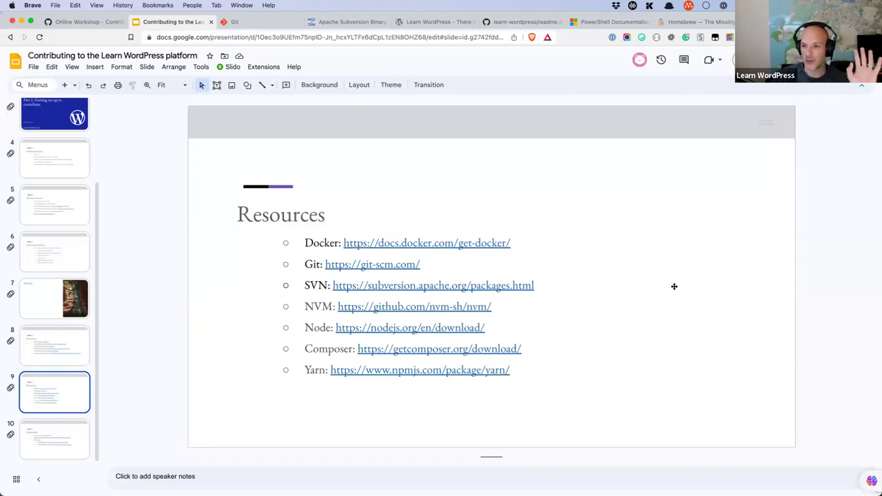
{"action": "left_click", "coordinate": [462, 243]}
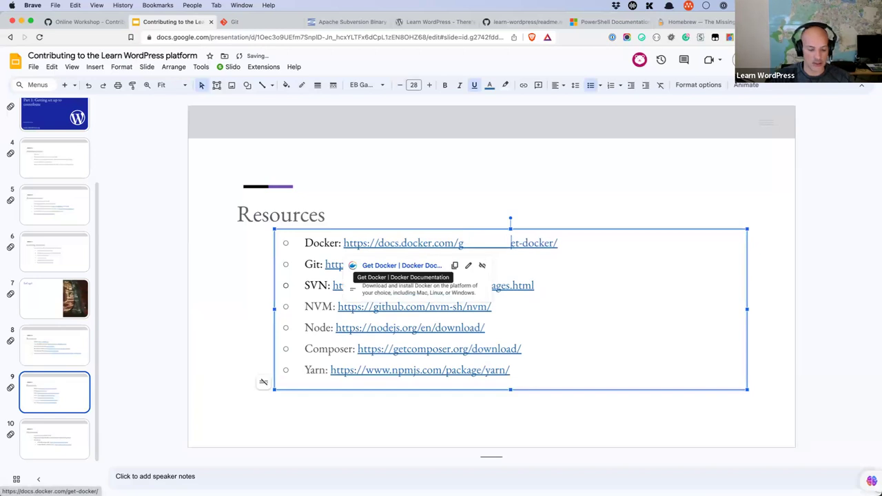
{"action": "key", "text": "super+z"}
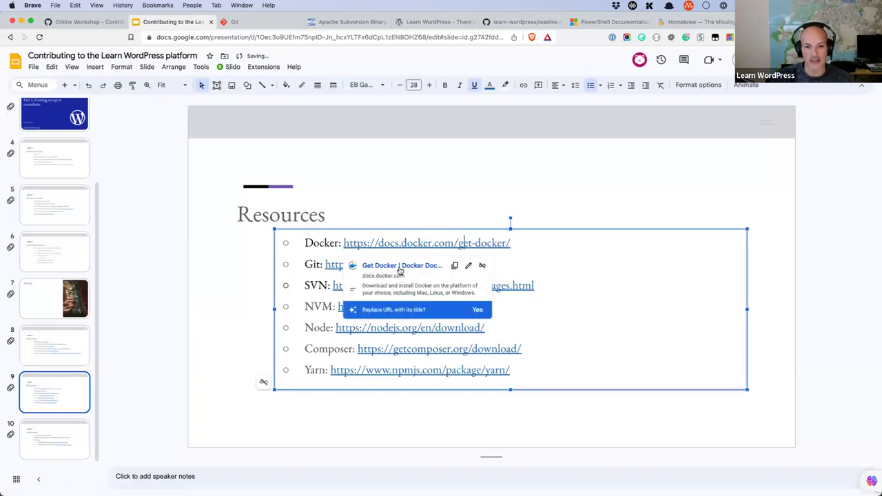
{"action": "left_click", "coordinate": [401, 266]}
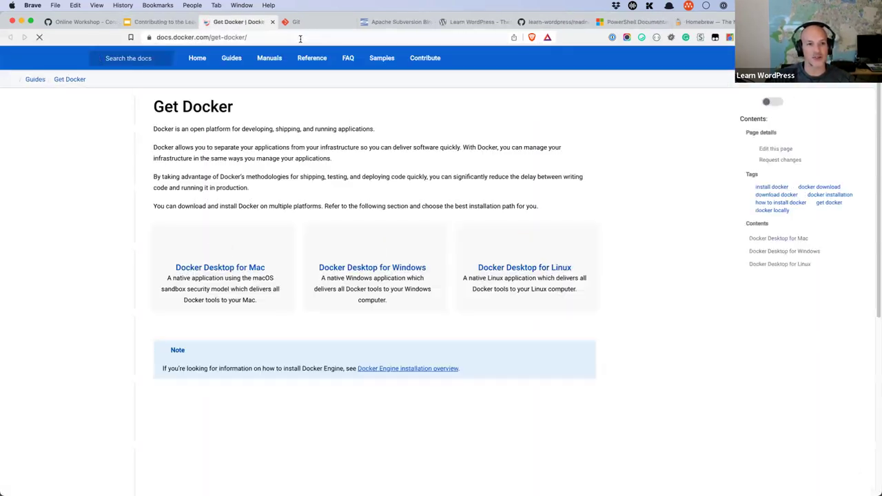
{"action": "left_click", "coordinate": [300, 39]}
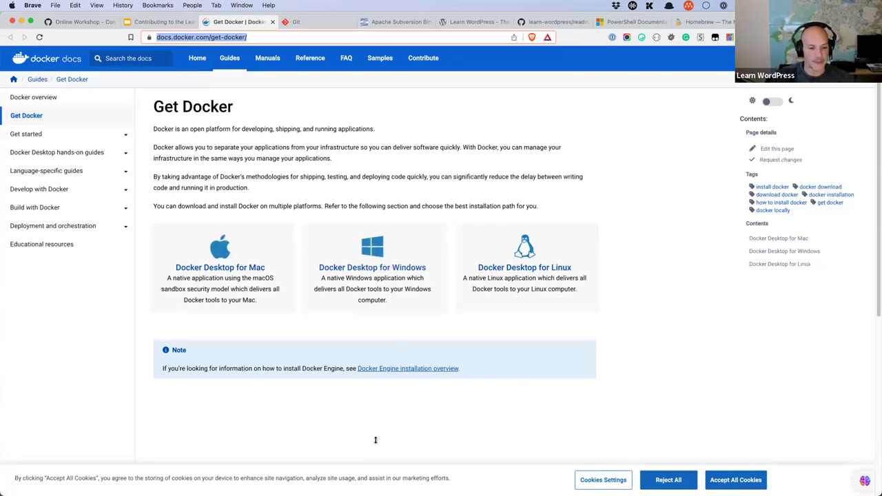
{"action": "mouse_move", "coordinate": [324, 475]}
{"action": "left_click", "coordinate": [169, 476]}
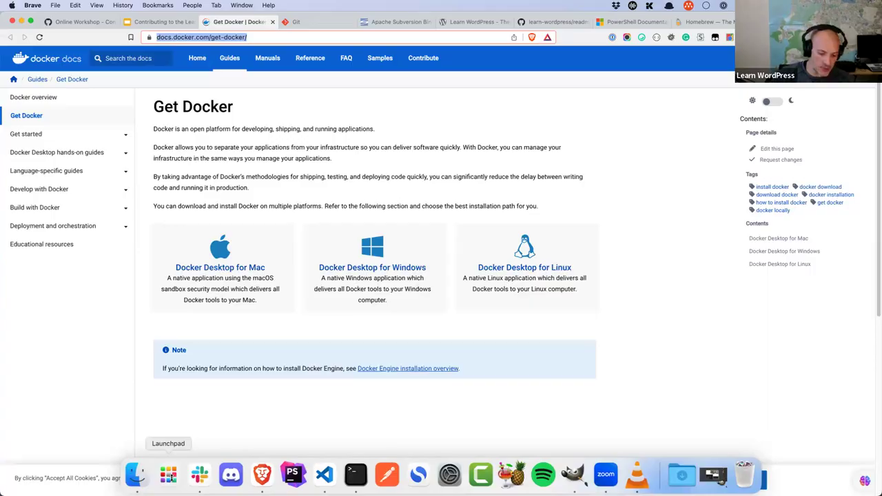
Step: Launch Docker from Launchpad and open the Docker Desktop dashboard from the menu-bar whale
{"action": "type", "text": "docker"}
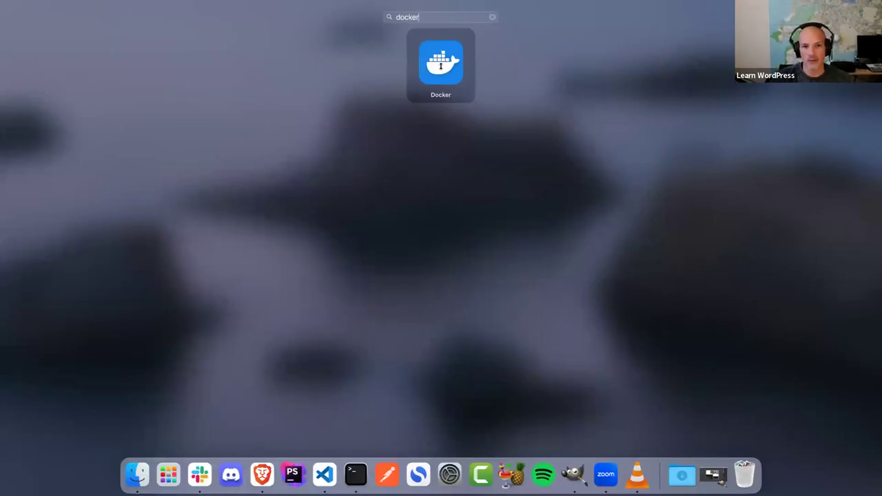
{"action": "left_click", "coordinate": [441, 63]}
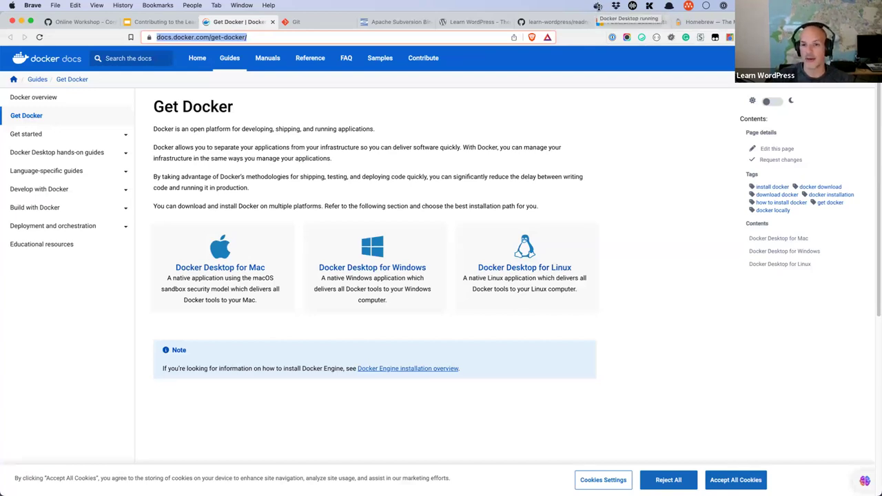
{"action": "left_click", "coordinate": [597, 6]}
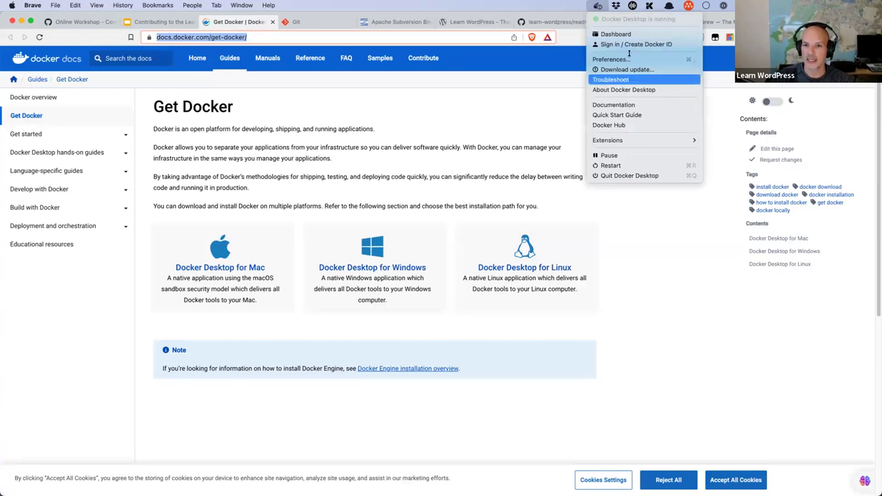
{"action": "left_click", "coordinate": [615, 34]}
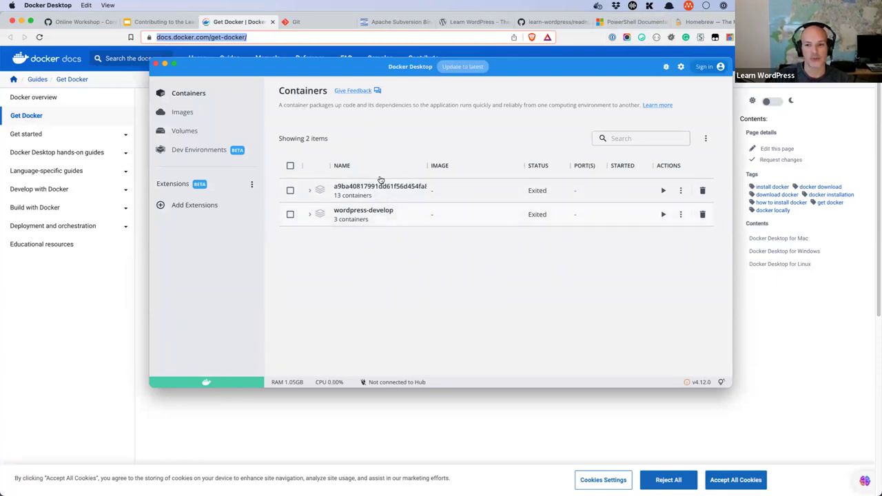
Step: Close the dashboard with its two exited containers and return to the Resources slide's Git link
{"action": "left_click", "coordinate": [156, 63]}
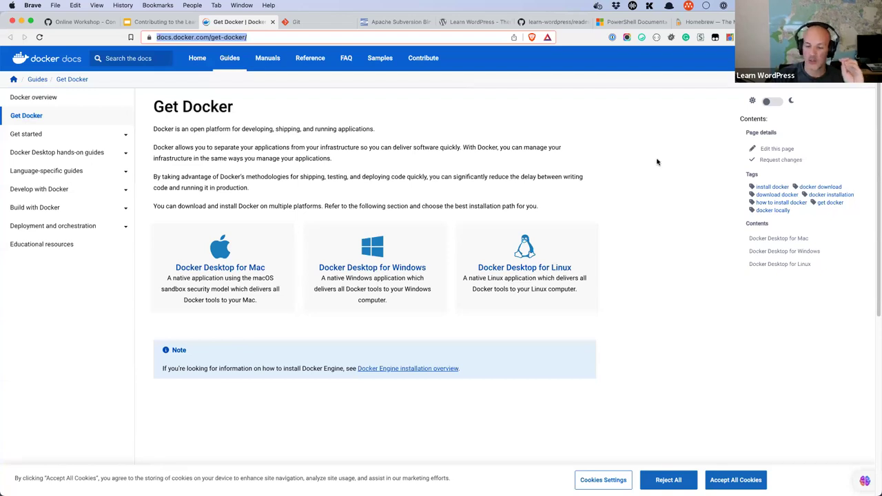
{"action": "left_click", "coordinate": [164, 22]}
{"action": "left_click", "coordinate": [439, 263]}
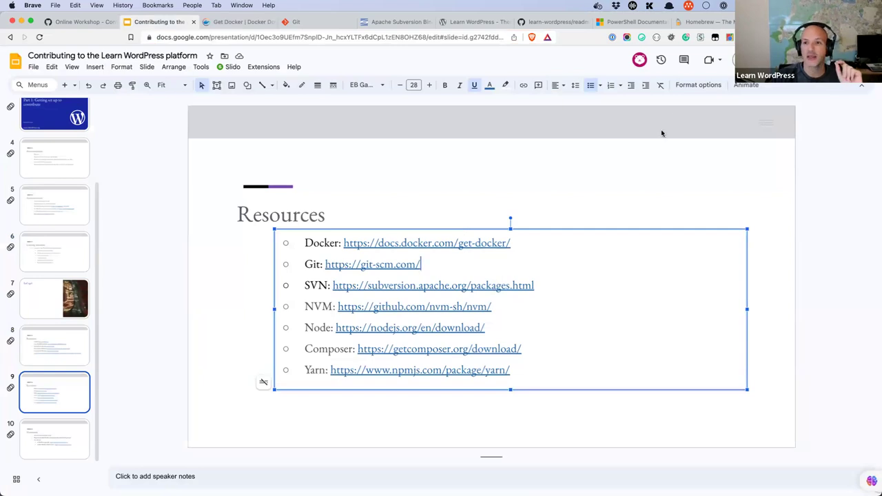
Step: Go to the Chocolatey site and open its community packages listing
{"action": "left_click", "coordinate": [709, 23]}
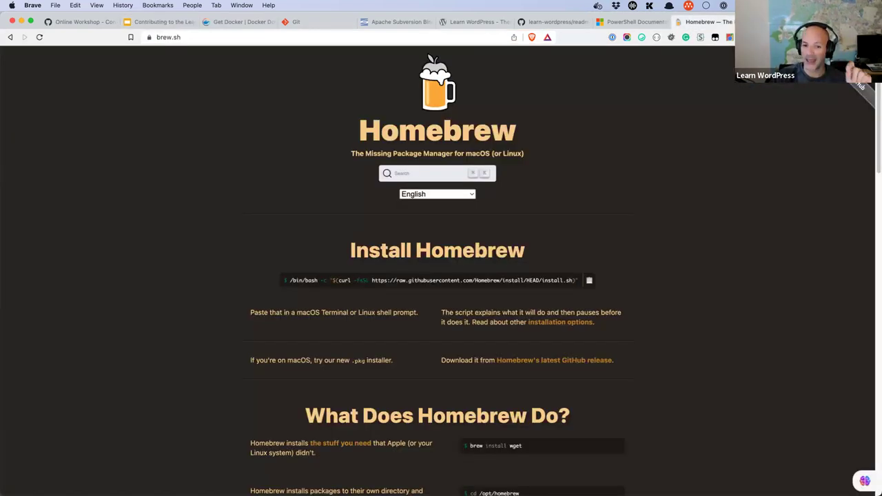
{"action": "key", "text": "ctrl+Tab"}
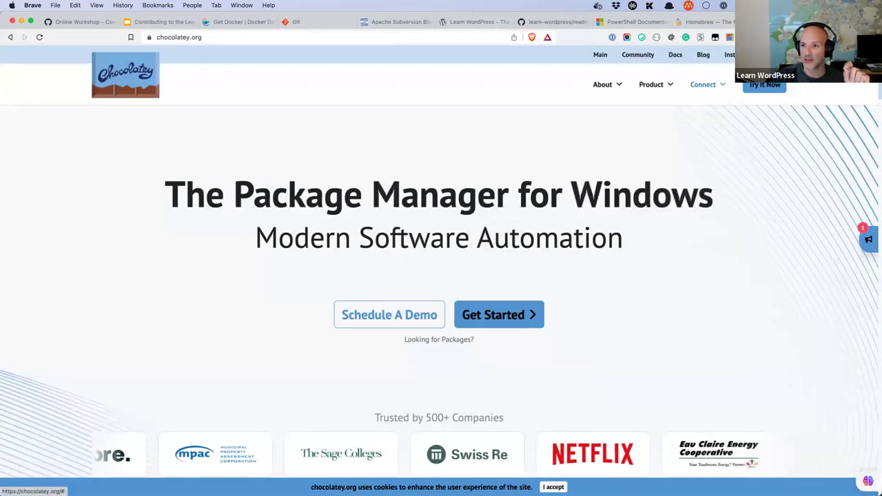
{"action": "mouse_move", "coordinate": [693, 103]}
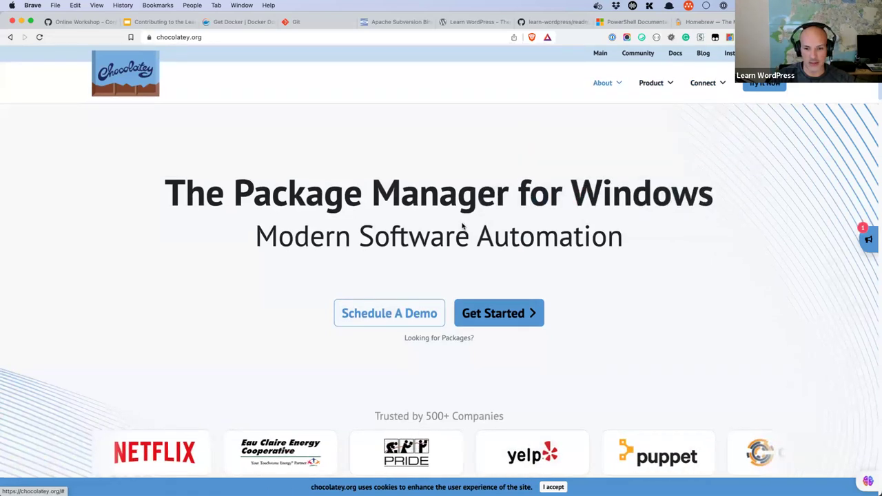
{"action": "scroll", "coordinate": [461, 224], "scroll_direction": "down", "scroll_amount": 7}
{"action": "scroll", "coordinate": [502, 266], "scroll_direction": "up", "scroll_amount": 5}
{"action": "left_click", "coordinate": [501, 266]}
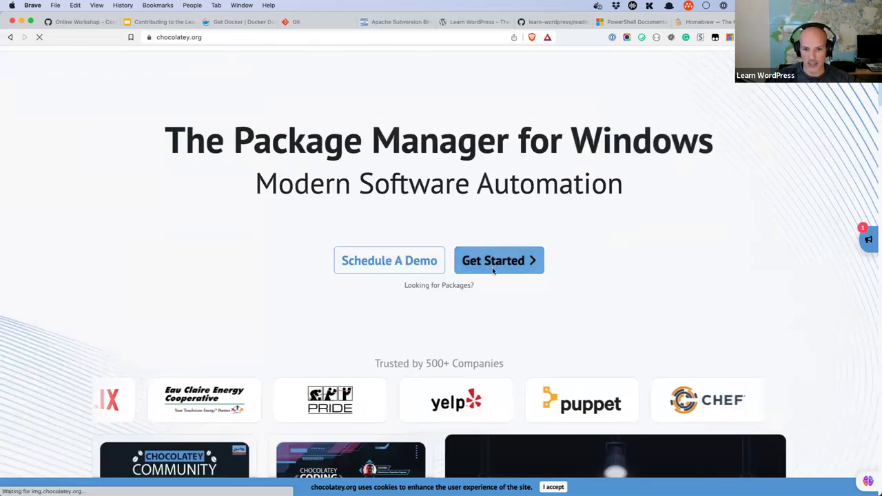
{"action": "left_click", "coordinate": [11, 38]}
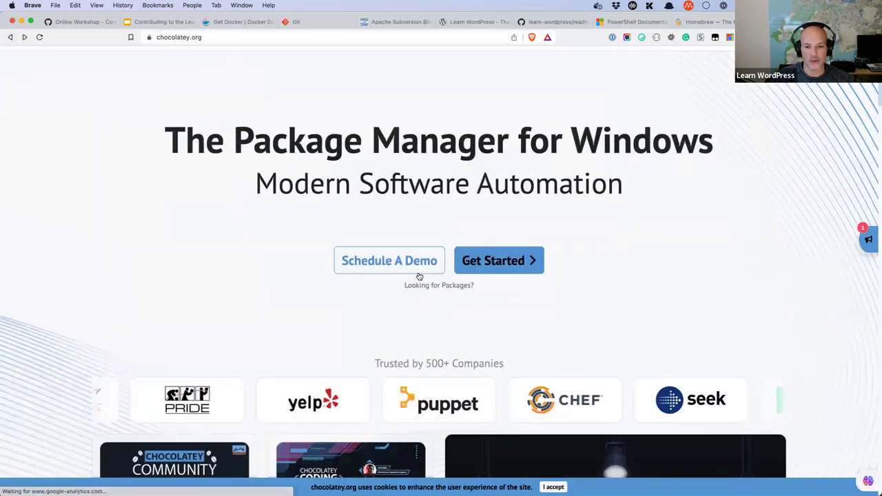
{"action": "left_click", "coordinate": [443, 287]}
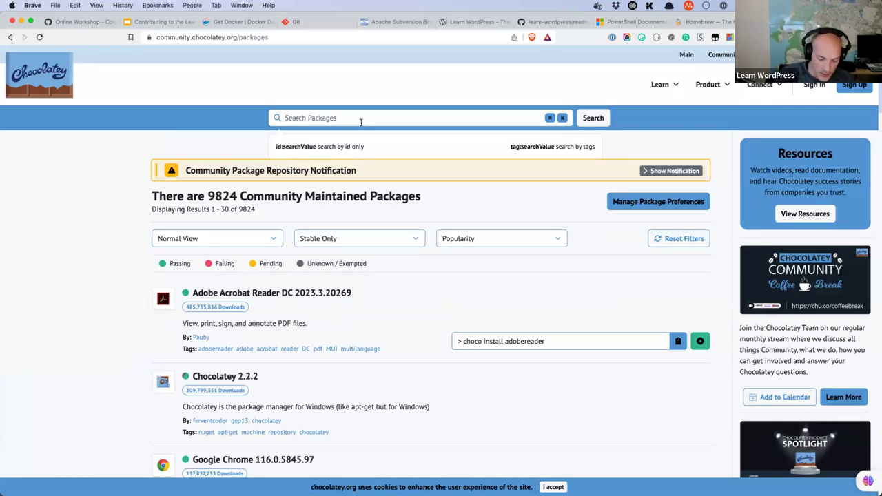
Step: Search Chocolatey packages for git and select the 'choco install git' command
{"action": "type", "text": "git"}
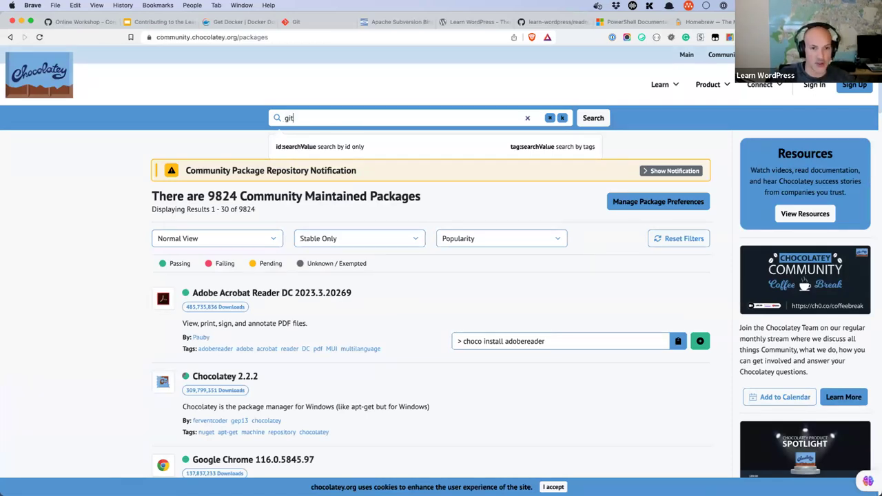
{"action": "key", "text": "Return"}
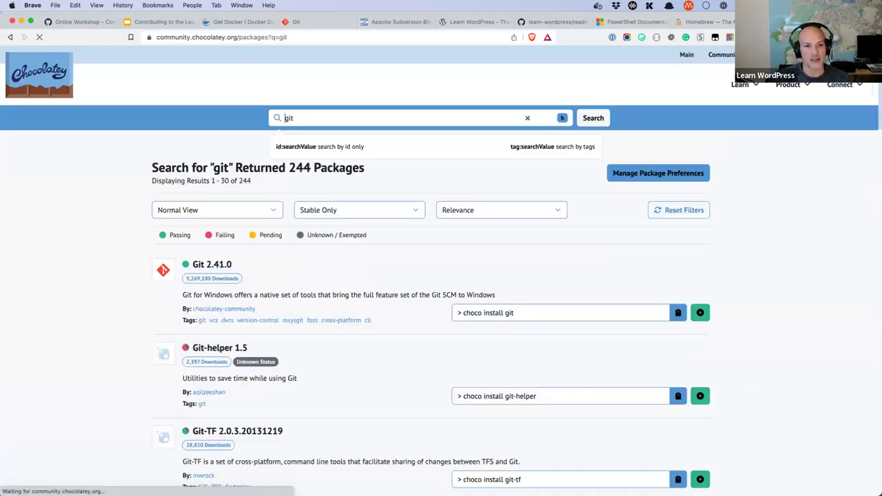
{"action": "left_click", "coordinate": [518, 341]}
{"action": "left_click_drag", "start_coordinate": [518, 341], "coordinate": [463, 341]}
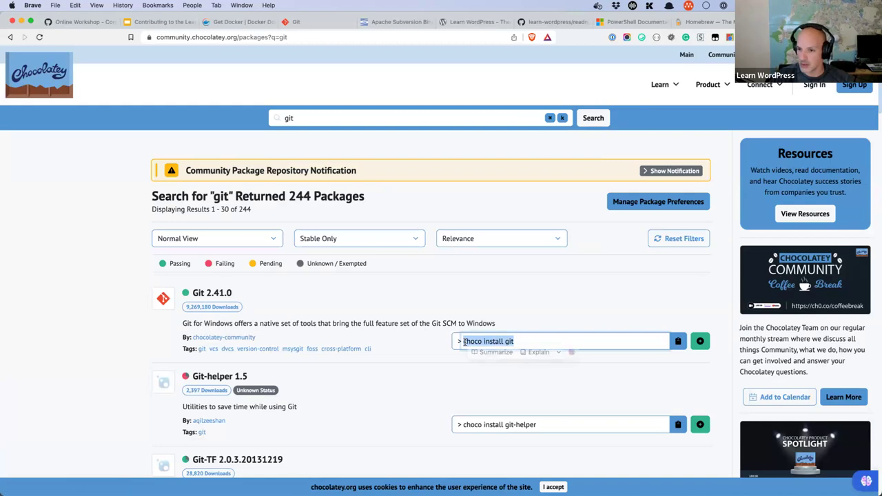
{"action": "left_click", "coordinate": [700, 23]}
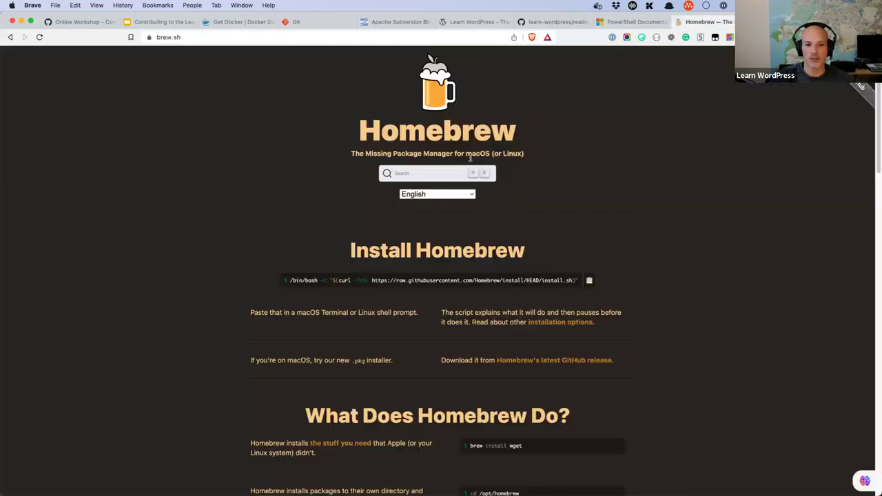
Step: Search Homebrew formulae for git and open the git formula page, stable version 2.41.0
{"action": "left_click", "coordinate": [433, 175]}
{"action": "type", "text": "git"}
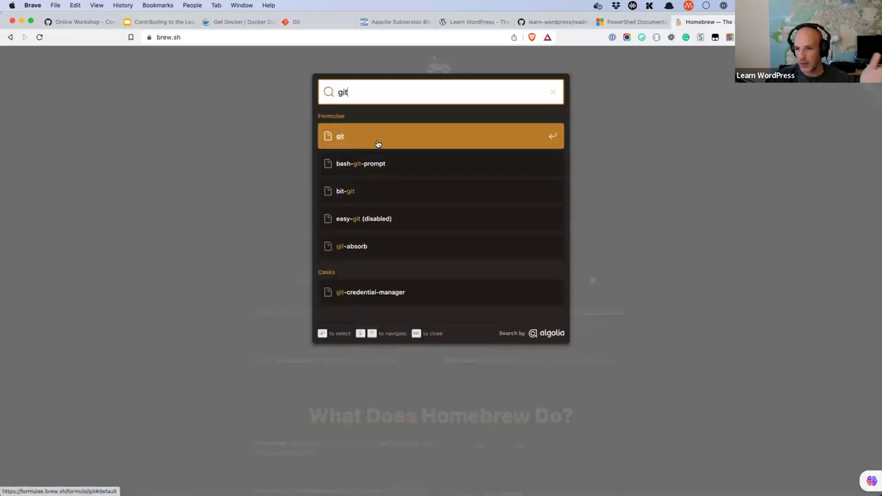
{"action": "left_click", "coordinate": [366, 138]}
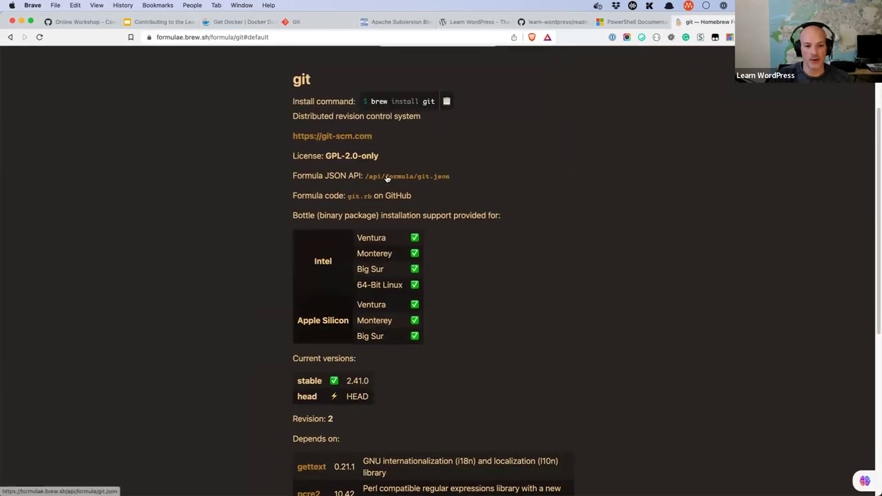
{"action": "scroll", "coordinate": [415, 262], "scroll_direction": "up", "scroll_amount": 2}
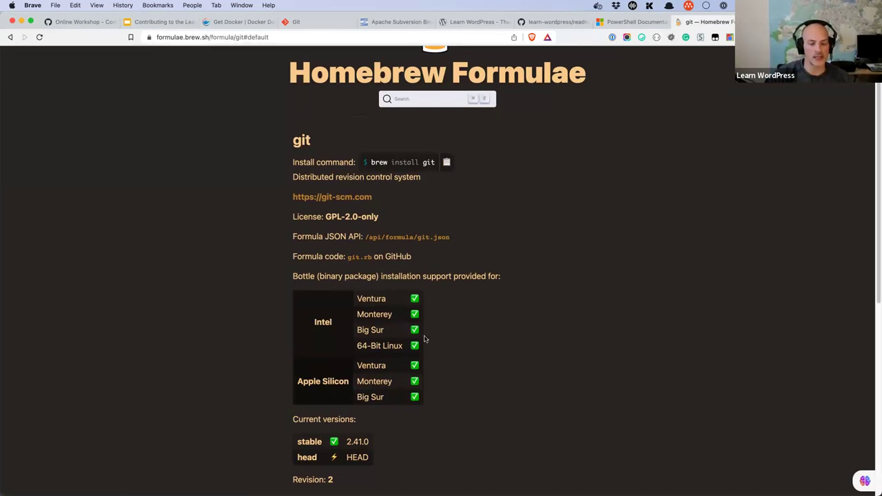
Step: Run git -v in Terminal, which reports git version 2.39.2 (Apple Git-143)
{"action": "left_click", "coordinate": [350, 480]}
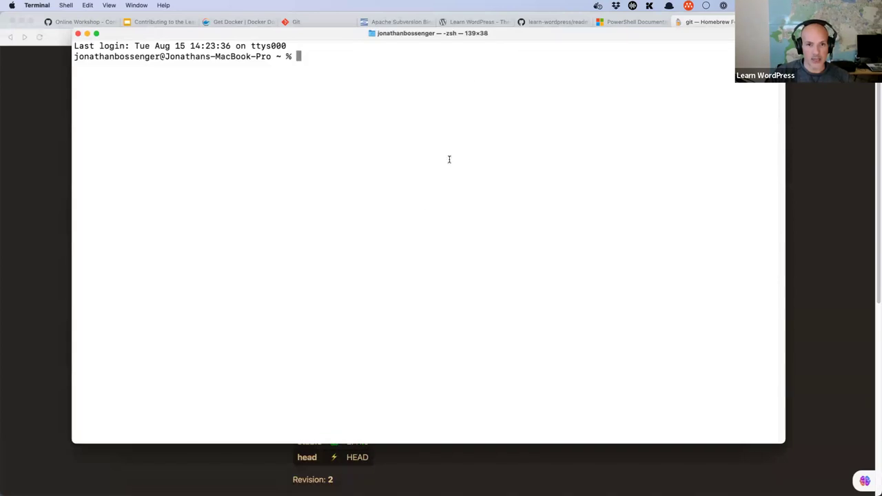
{"action": "mouse_move", "coordinate": [483, 48]}
{"action": "left_mouse_down"}
{"action": "mouse_move", "coordinate": [478, 99]}
{"action": "mouse_move", "coordinate": [482, 63]}
{"action": "left_mouse_up"}
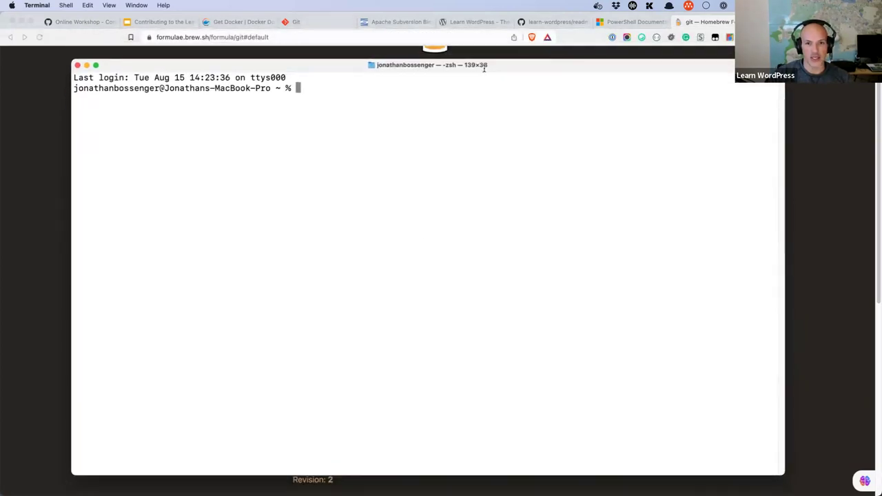
{"action": "type", "text": "git -v"}
{"action": "key", "text": "Return"}
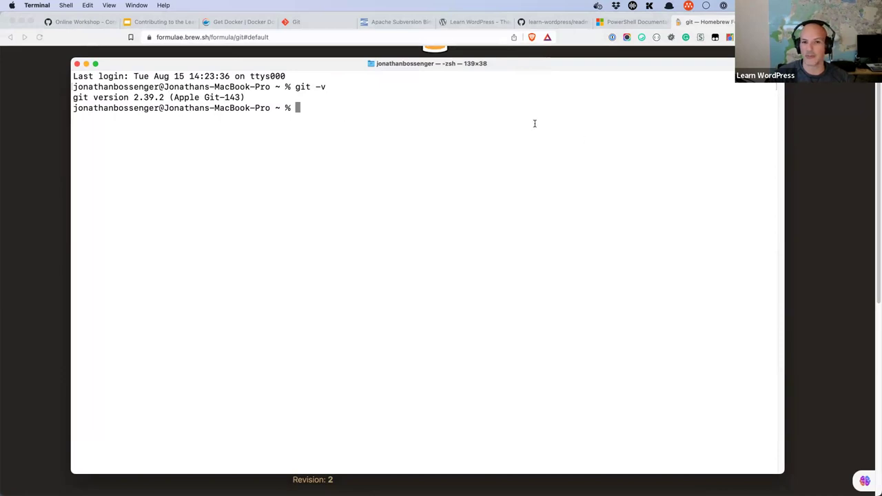
{"action": "left_click", "coordinate": [172, 22]}
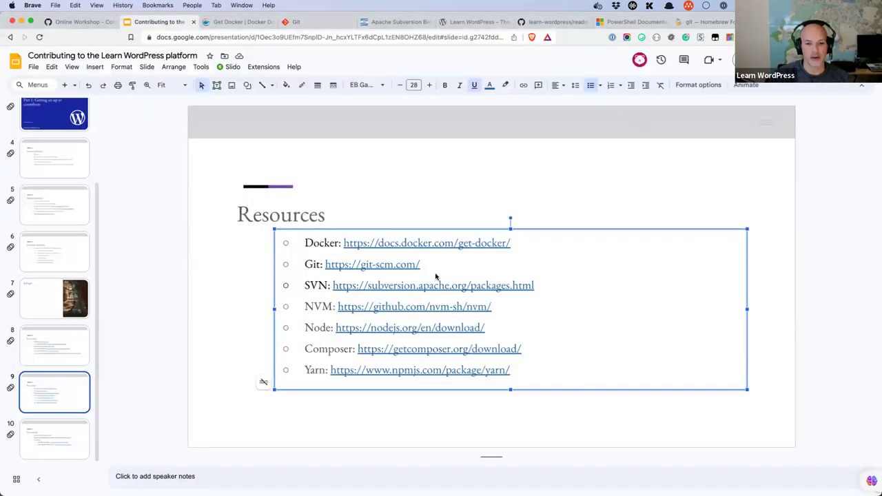
Step: Select the SVN packages link on the slide, then search Homebrew formulae for svn
{"action": "left_click_drag", "start_coordinate": [542, 289], "coordinate": [334, 289]}
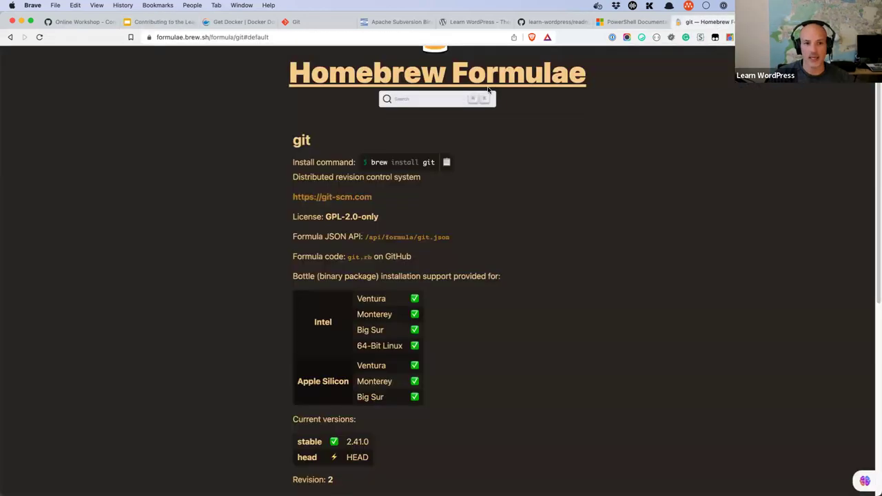
{"action": "left_click", "coordinate": [715, 22]}
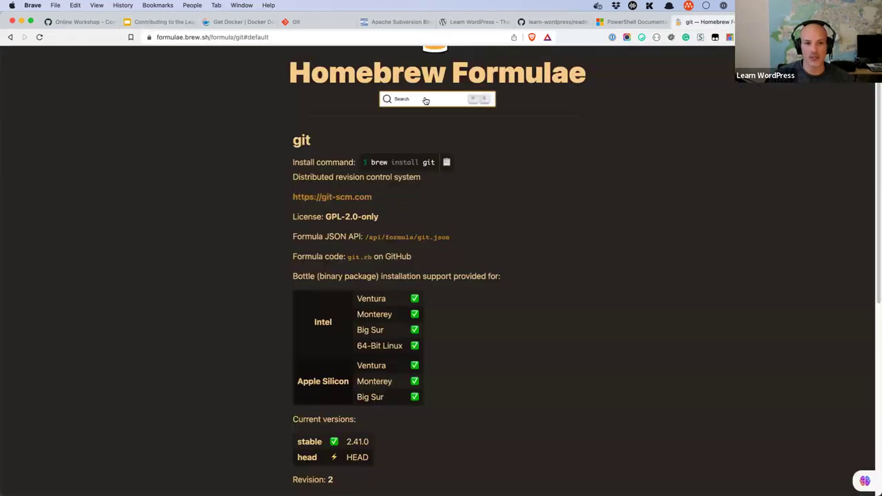
{"action": "left_click", "coordinate": [426, 100]}
{"action": "type", "text": "svn"}
{"action": "key", "text": "BackSpace"}
{"action": "key", "text": "BackSpace"}
{"action": "type", "text": "vn"}
{"action": "key", "text": "Return"}
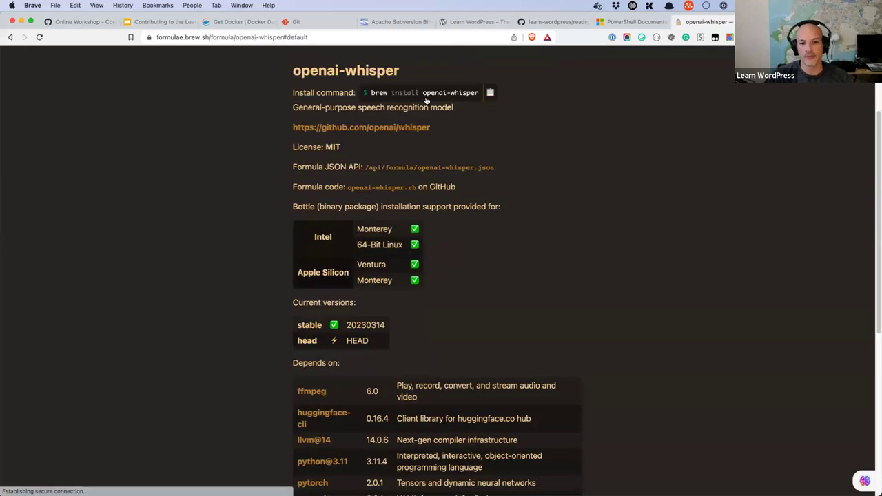
{"action": "scroll", "coordinate": [414, 136], "scroll_direction": "up", "scroll_amount": 3}
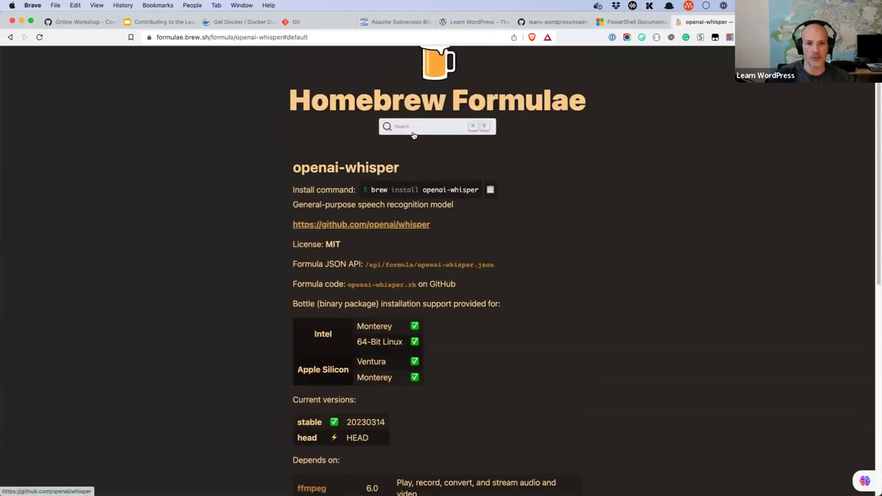
Step: Search Homebrew for svn again and open the git-svn formula page
{"action": "left_click", "coordinate": [416, 157]}
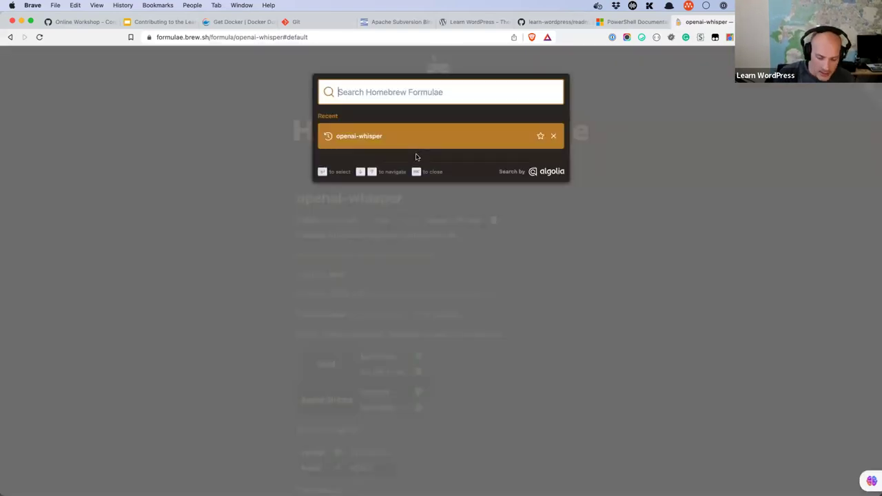
{"action": "type", "text": "svn"}
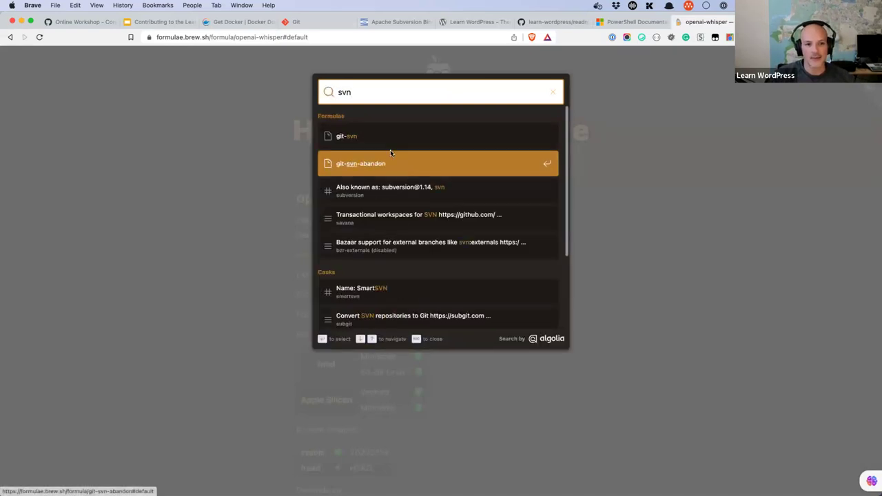
{"action": "scroll", "coordinate": [363, 177], "scroll_direction": "down", "scroll_amount": 1}
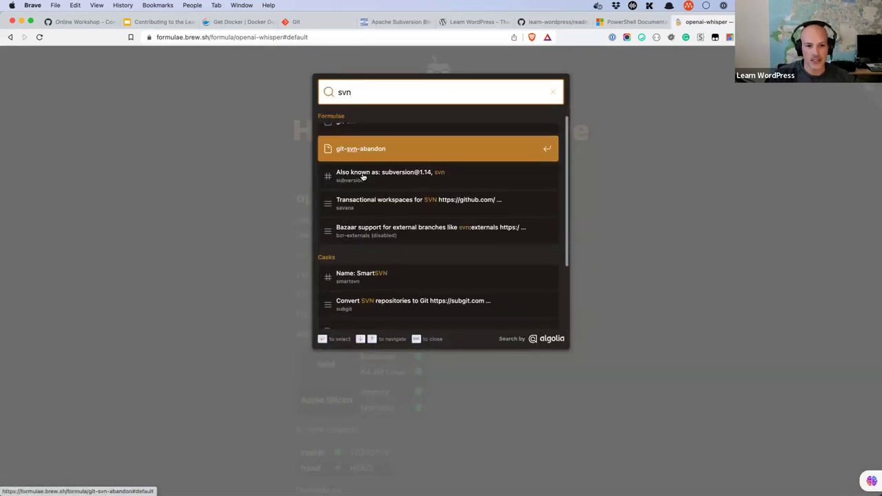
{"action": "scroll", "coordinate": [363, 168], "scroll_direction": "up", "scroll_amount": 1}
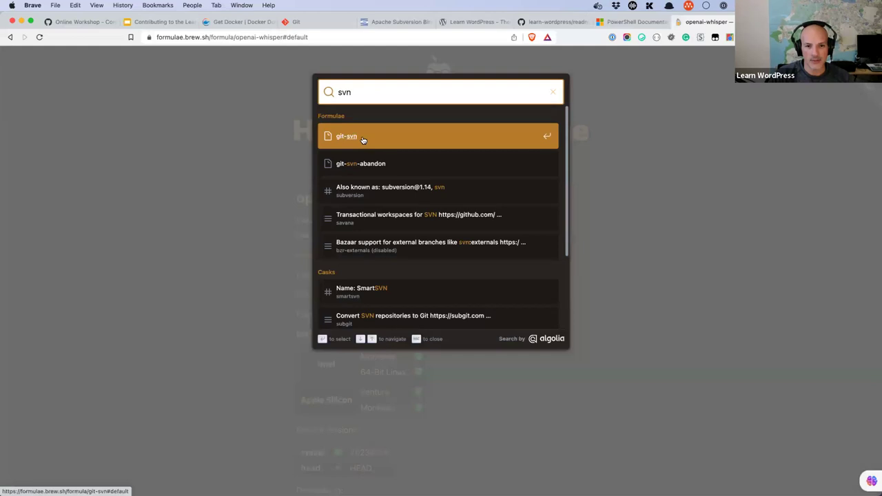
{"action": "left_click", "coordinate": [362, 137]}
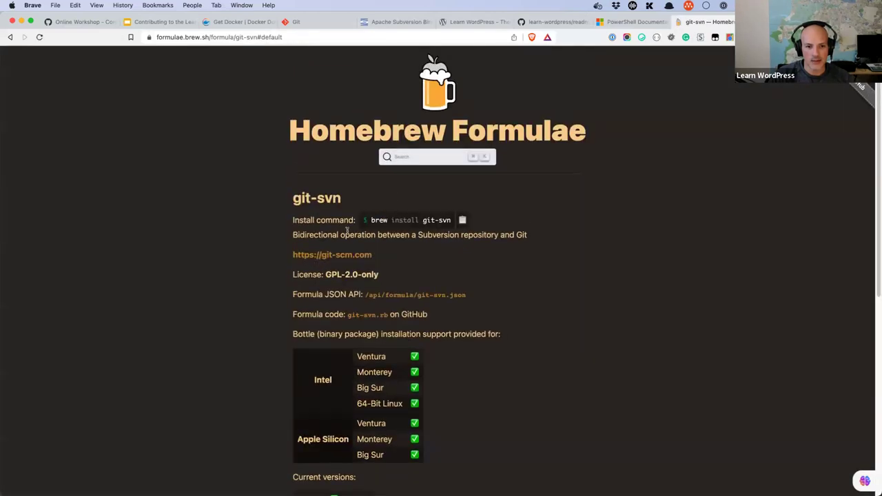
Step: Open the subversion formula page: brew install subversion, stable 1.14.2
{"action": "left_click", "coordinate": [427, 159]}
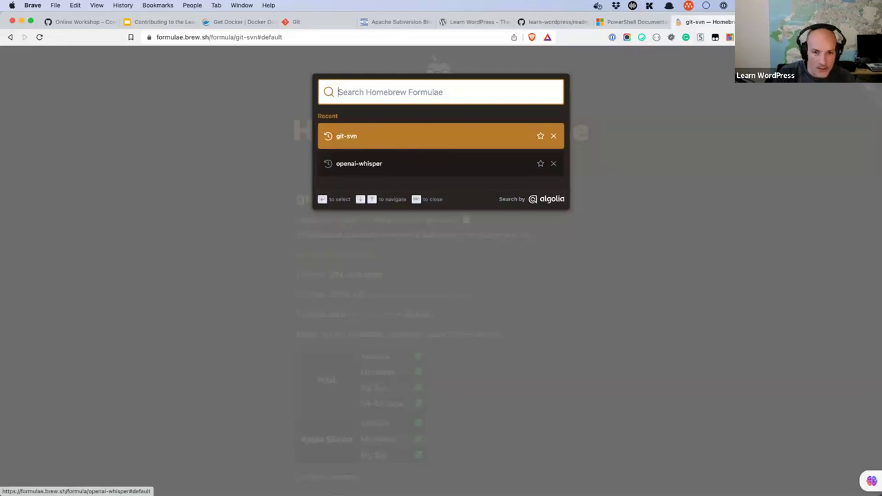
{"action": "type", "text": "svn"}
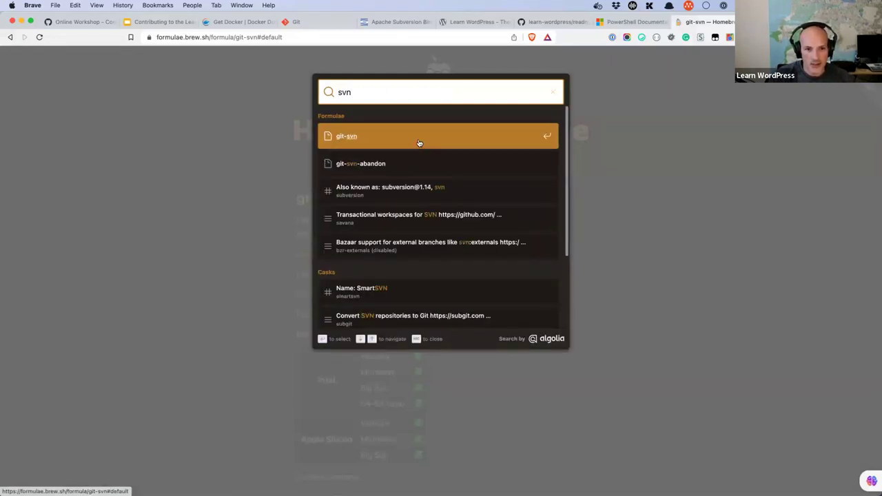
{"action": "key", "text": "BackSpace"}
{"action": "key", "text": "BackSpace"}
{"action": "type", "text": "ubversion"}
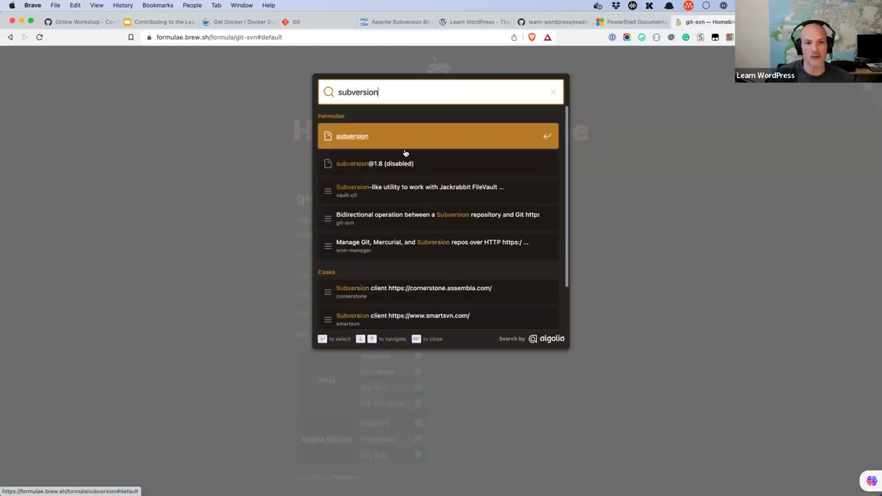
{"action": "left_click", "coordinate": [364, 142]}
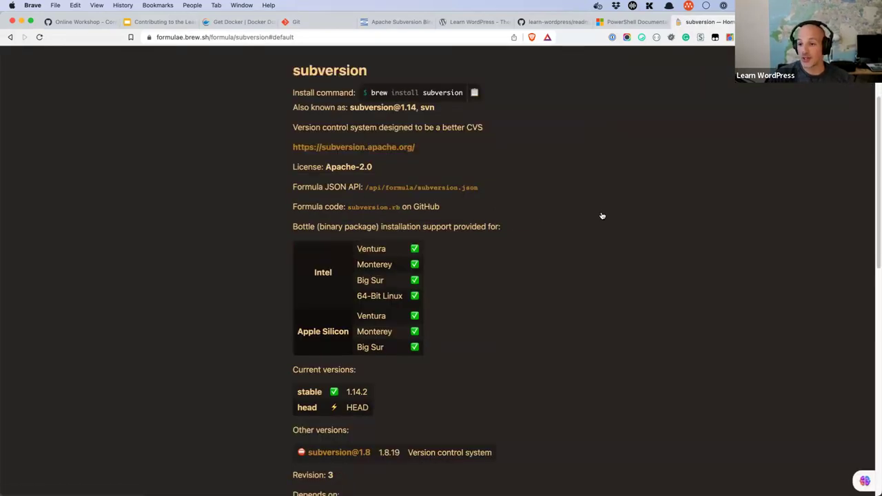
{"action": "scroll", "coordinate": [602, 215], "scroll_direction": "up", "scroll_amount": 1}
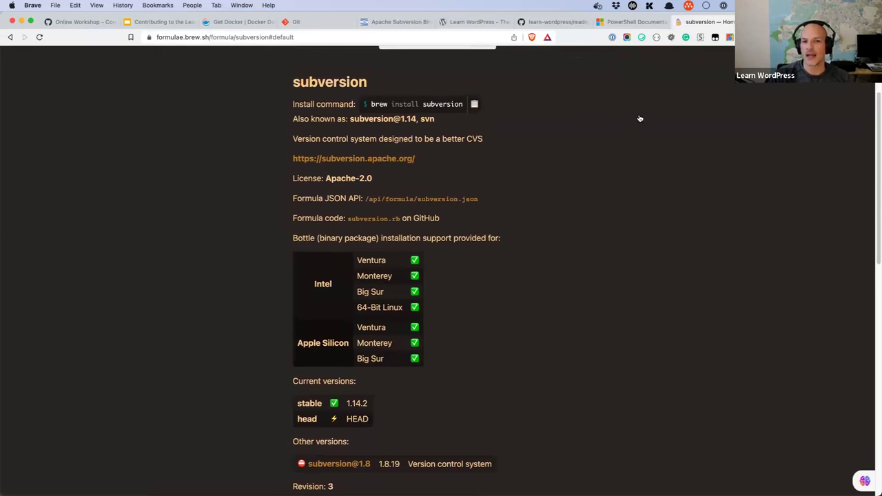
{"action": "left_click", "coordinate": [403, 22]}
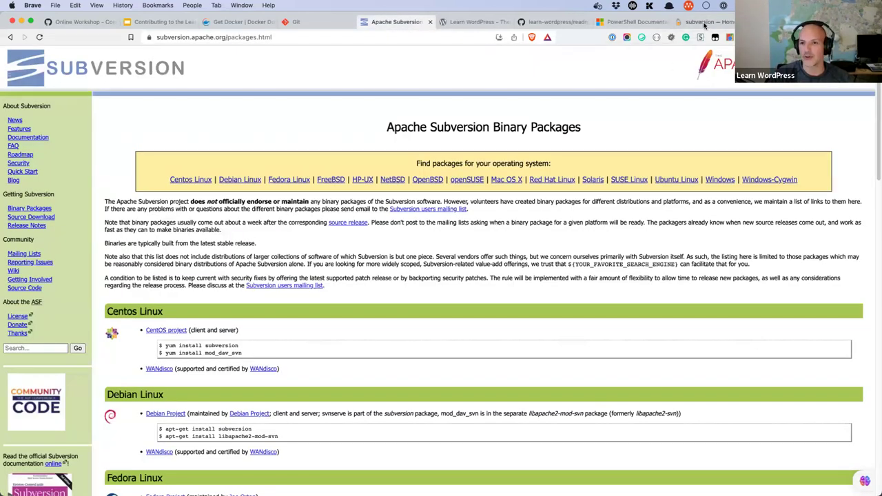
Step: Relabel the Resources slide's SVN entry as 'Subversion', keeping its packages link
{"action": "left_click", "coordinate": [160, 21]}
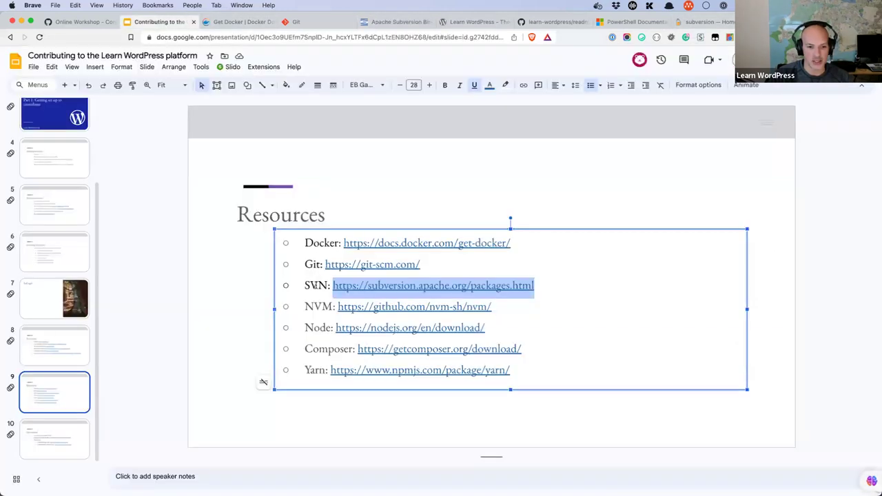
{"action": "double_click", "coordinate": [311, 285]}
{"action": "type", "text": "Subversion"}
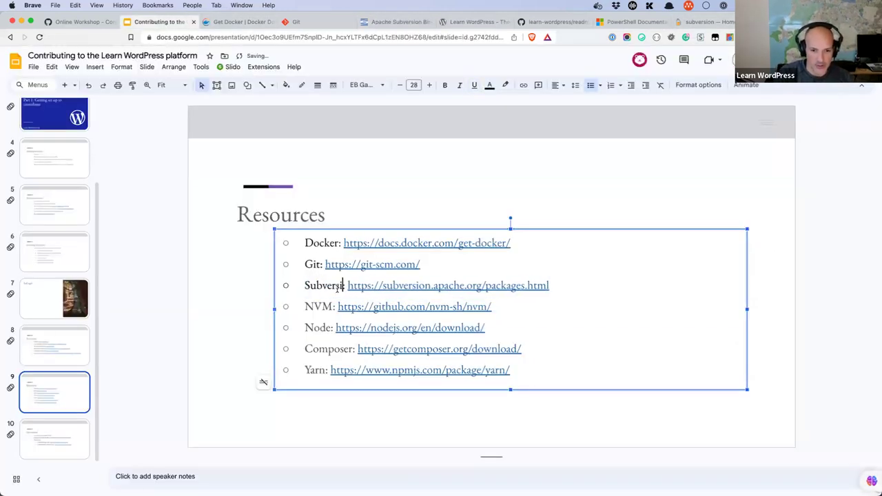
{"action": "left_click", "coordinate": [697, 21]}
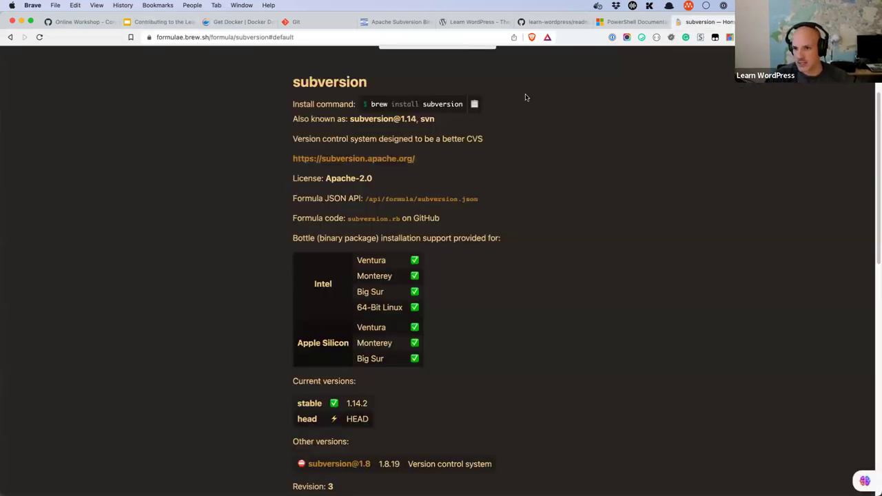
Step: Search Chocolatey packages for subversion, with Subversion for Windows 1.8.15 listed first
{"action": "key", "text": "super+4"}
{"action": "left_click", "coordinate": [275, 117]}
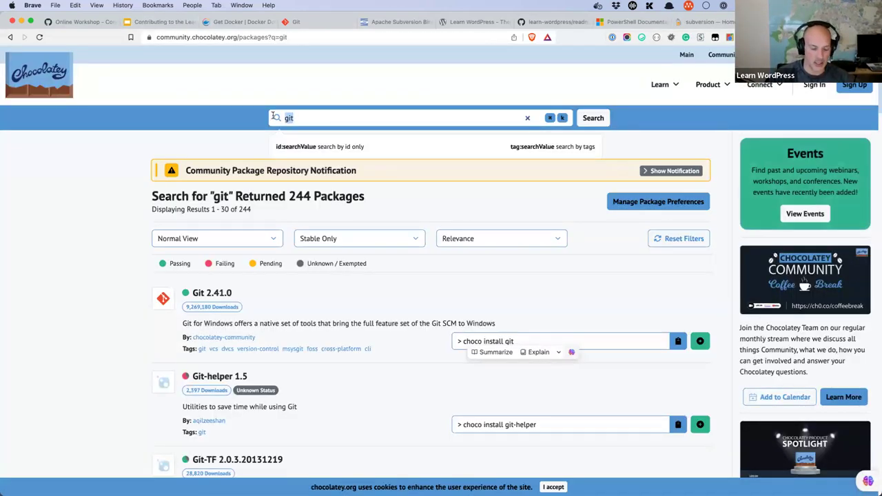
{"action": "type", "text": "subversion"}
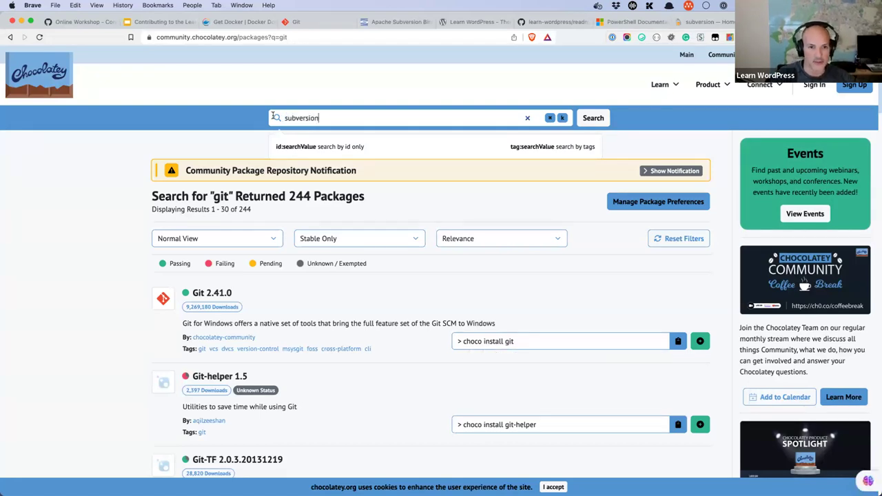
{"action": "key", "text": "Return"}
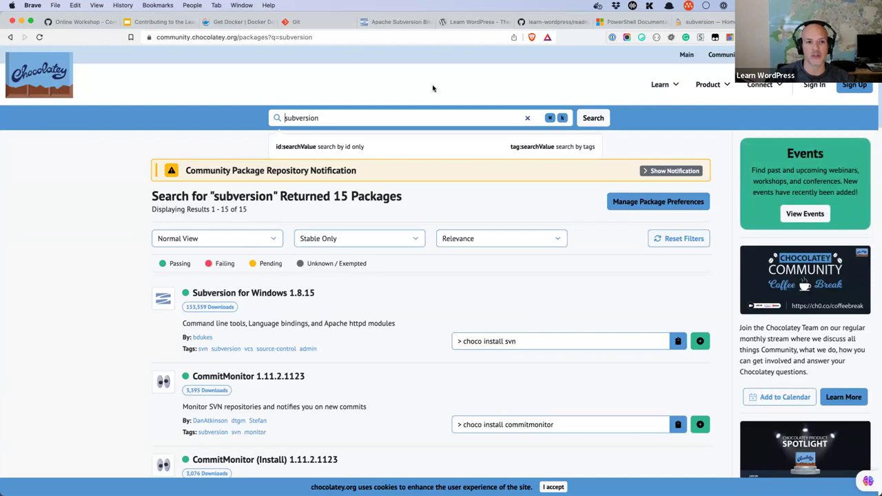
Step: Return to the Resources slide and place the cursor after the NVM link
{"action": "left_click", "coordinate": [414, 28]}
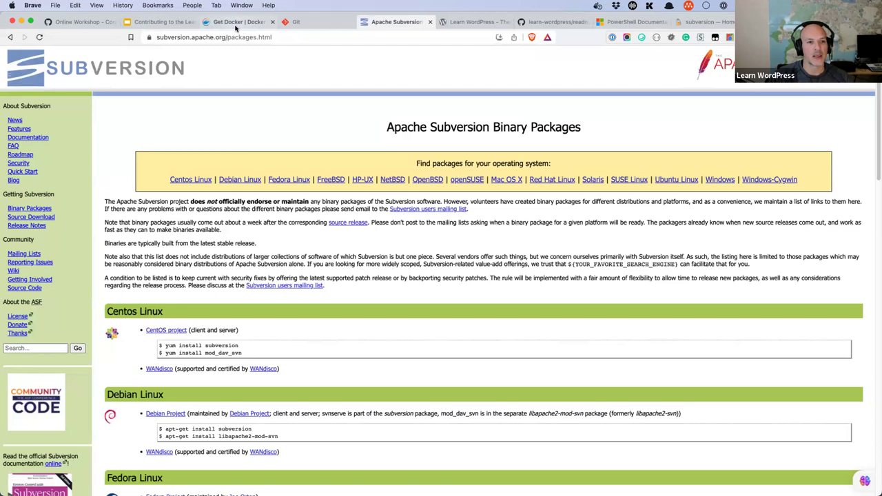
{"action": "left_click", "coordinate": [164, 22]}
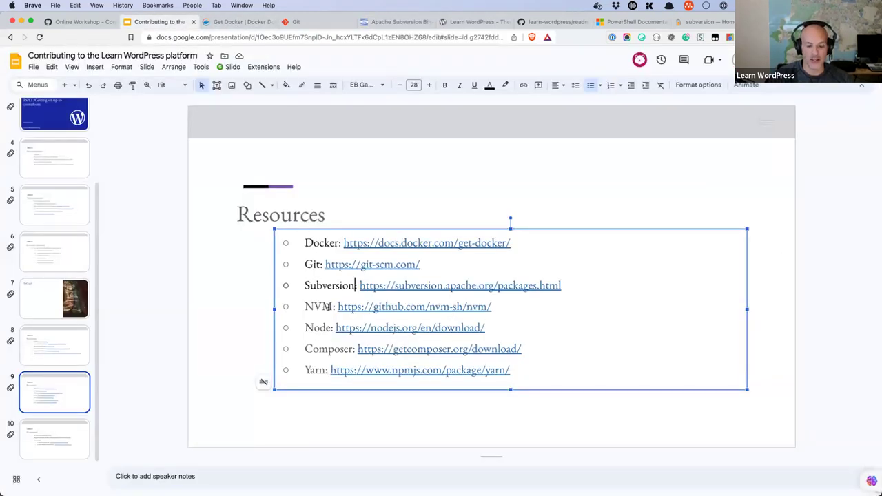
{"action": "left_click", "coordinate": [508, 306]}
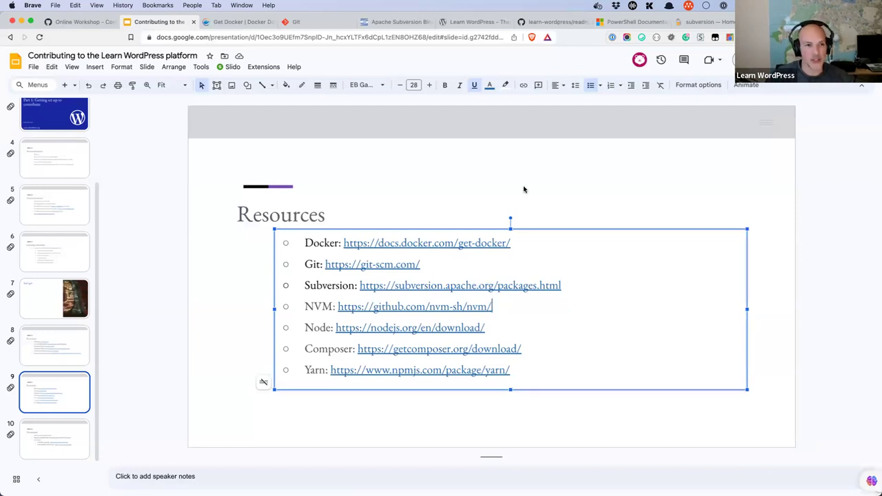
Step: Switch to the Learn WordPress home page at learn.wordpress.org
{"action": "left_click", "coordinate": [477, 23]}
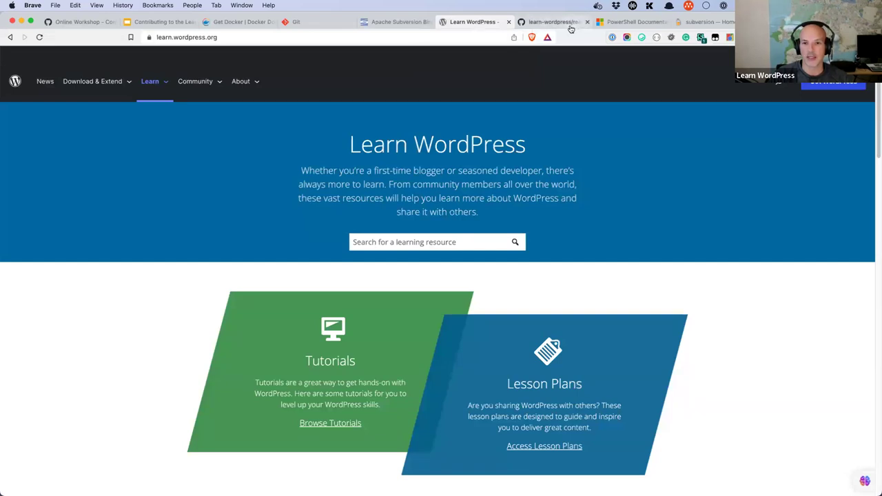
Step: Open the forked learn-wordpress repository and scroll to its readme prerequisites
{"action": "left_click", "coordinate": [571, 26]}
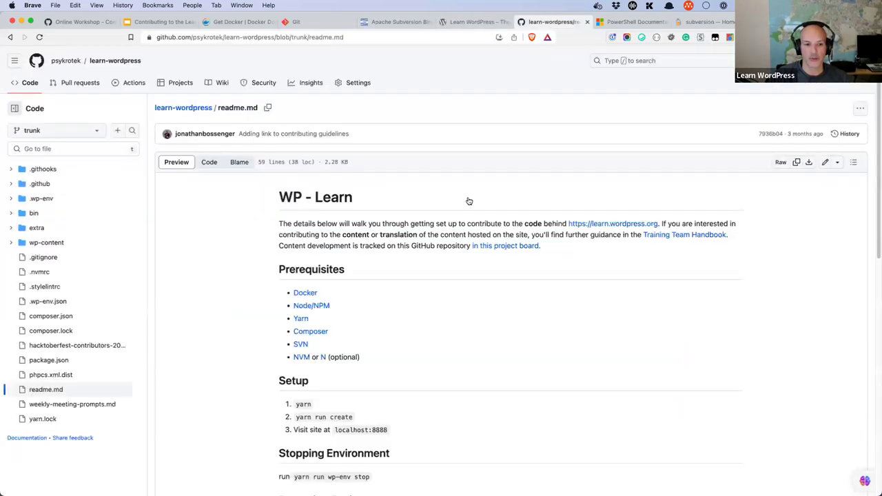
{"action": "left_click", "coordinate": [105, 63]}
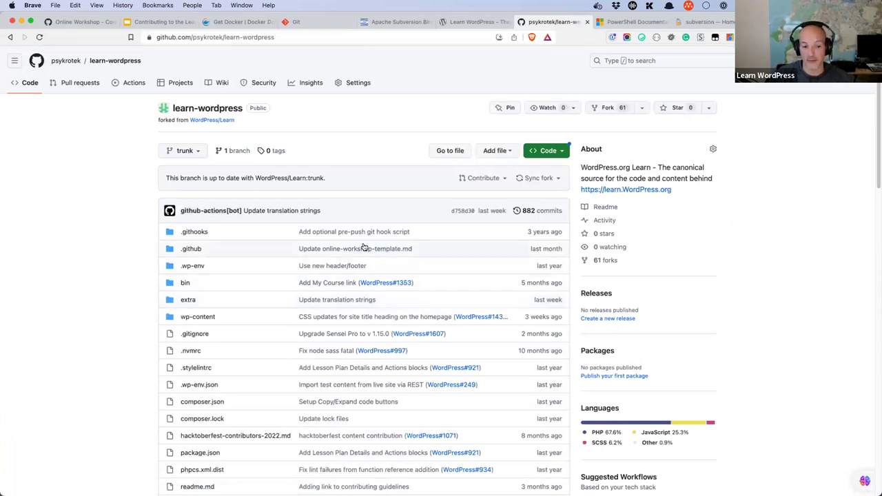
{"action": "scroll", "coordinate": [363, 247], "scroll_direction": "down", "scroll_amount": 10}
{"action": "scroll", "coordinate": [364, 247], "scroll_direction": "down", "scroll_amount": 2}
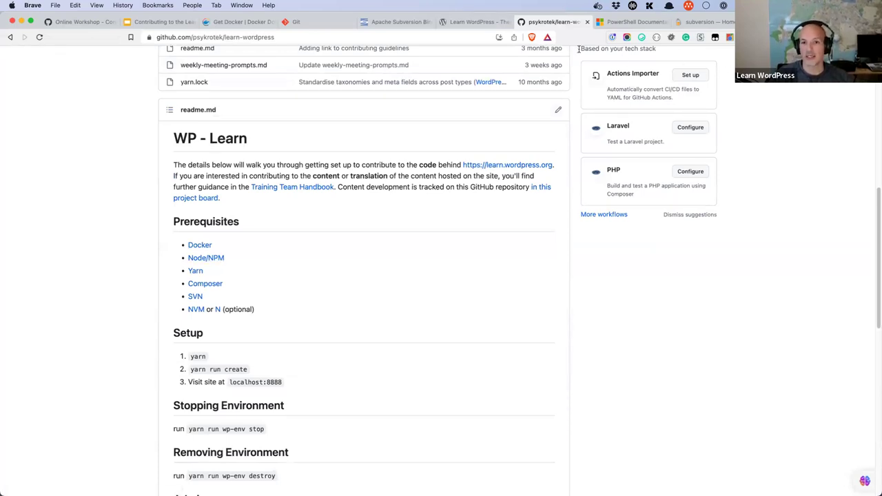
Step: Load the Node.js installation tutorial in the Learn WordPress tab from the pasted URL
{"action": "left_click", "coordinate": [478, 22]}
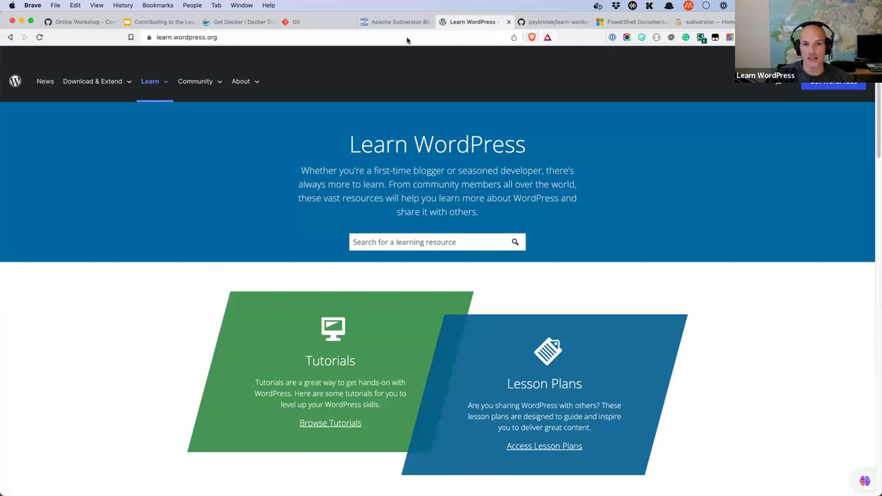
{"action": "left_click", "coordinate": [325, 36]}
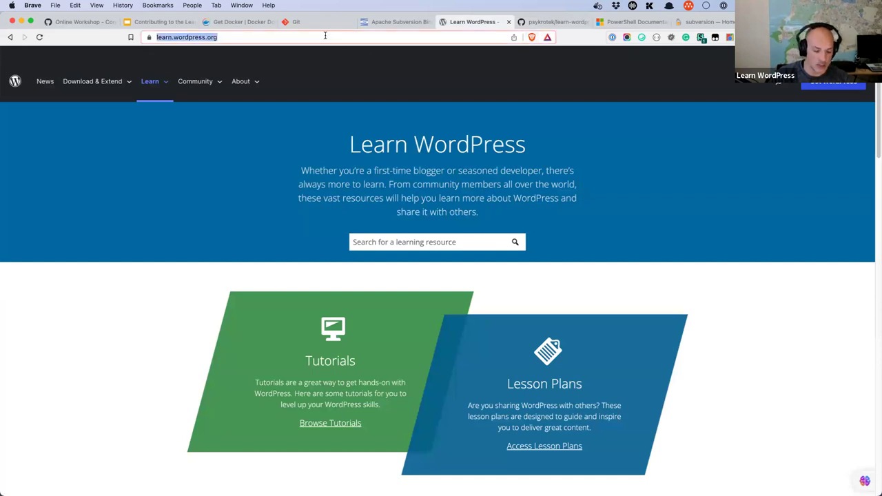
{"action": "key", "text": "super+v"}
{"action": "key", "text": "Return"}
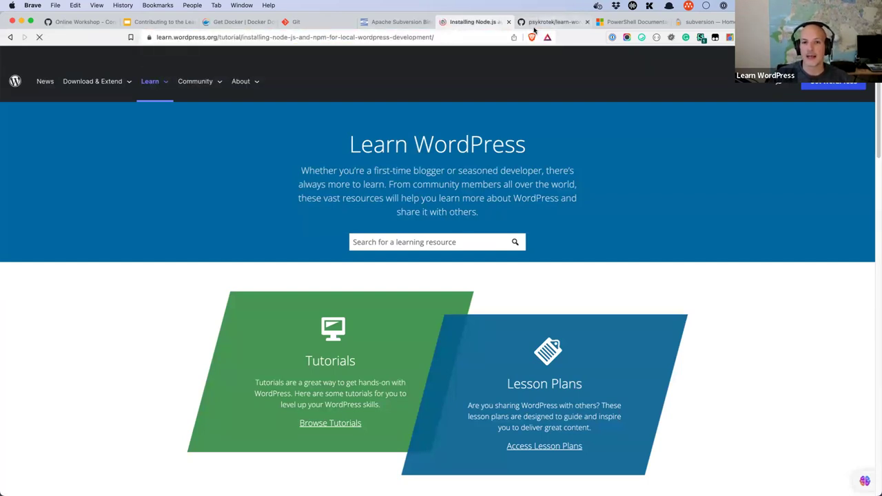
Step: Open the readme's NVM link, showing the nvm-sh/nvm repository in a new tab
{"action": "left_click", "coordinate": [533, 26]}
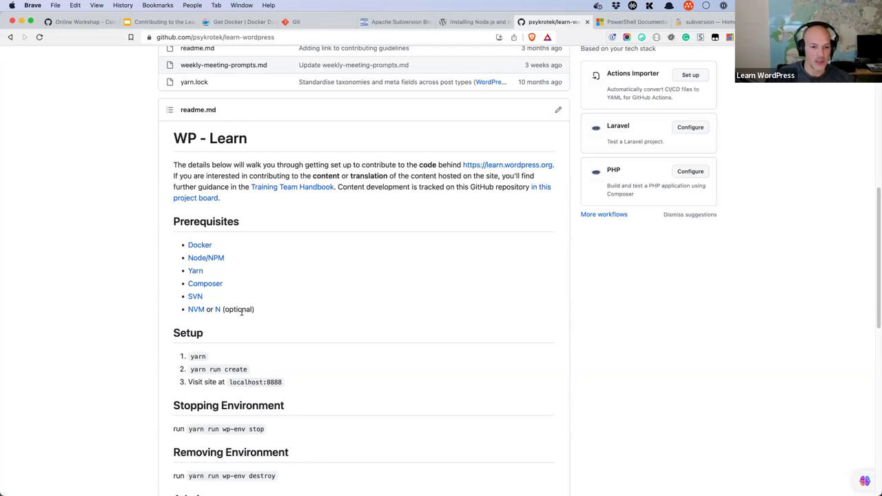
{"action": "left_click", "coordinate": [197, 310], "text": "super"}
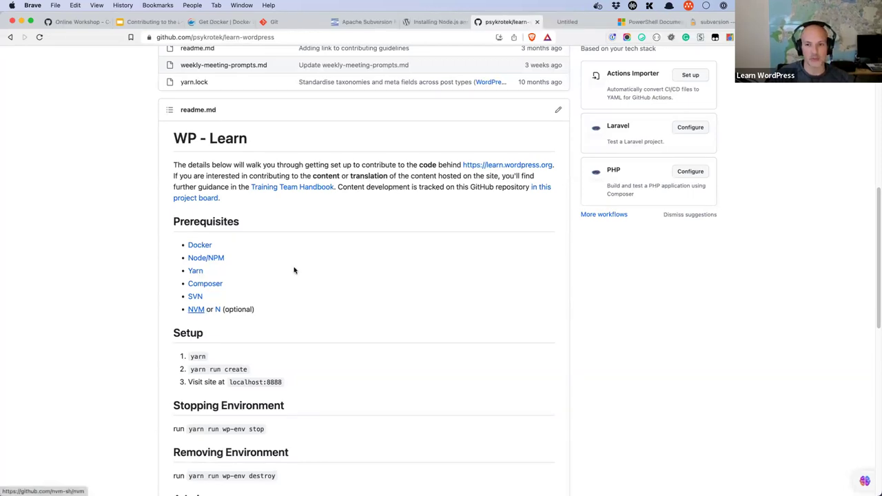
{"action": "left_click", "coordinate": [568, 23]}
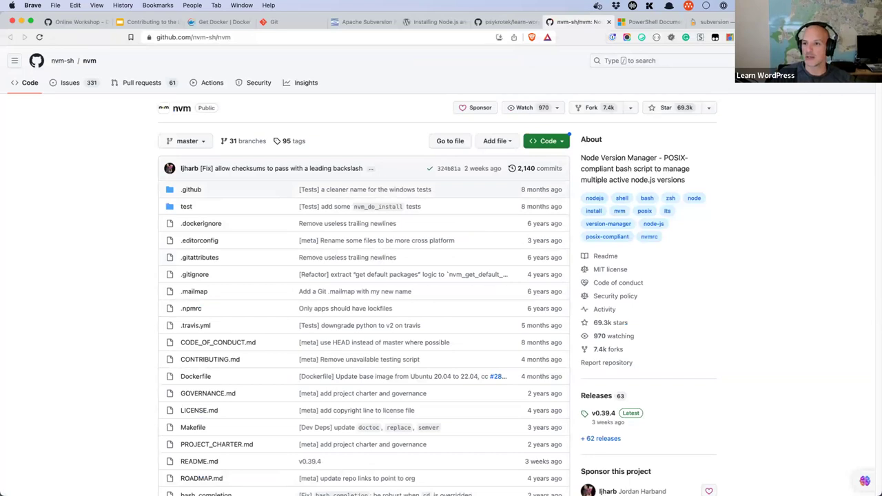
Step: Load nodejs.org, offering 18.17.1 LTS and 20.5.1 Current, then start another blank tab
{"action": "key", "text": "super+t"}
{"action": "type", "text": "node."}
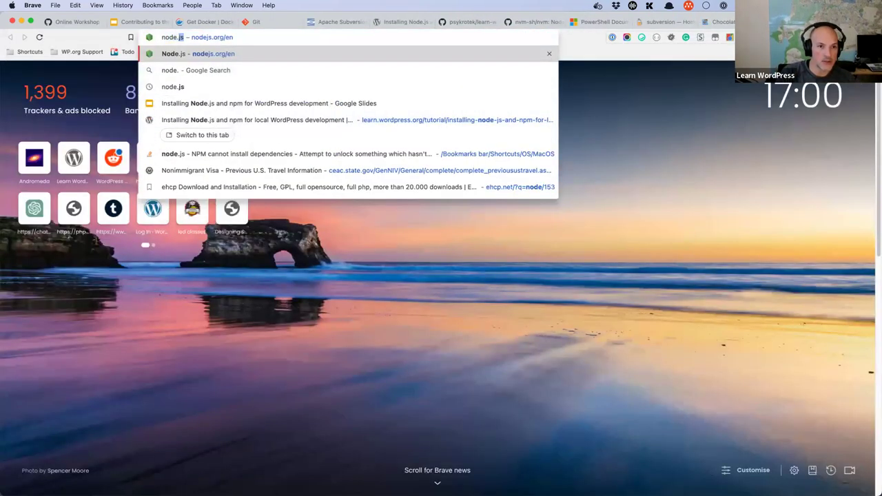
{"action": "type", "text": "js"}
{"action": "key", "text": "Return"}
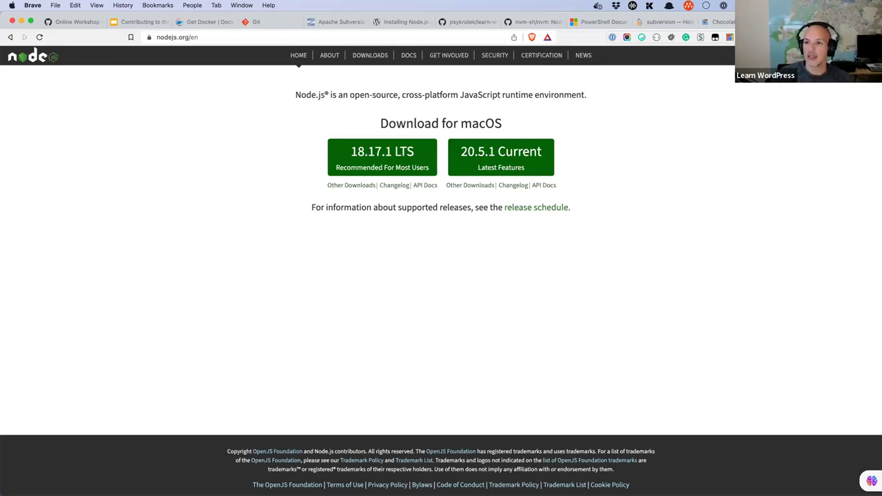
{"action": "key", "text": "super+t"}
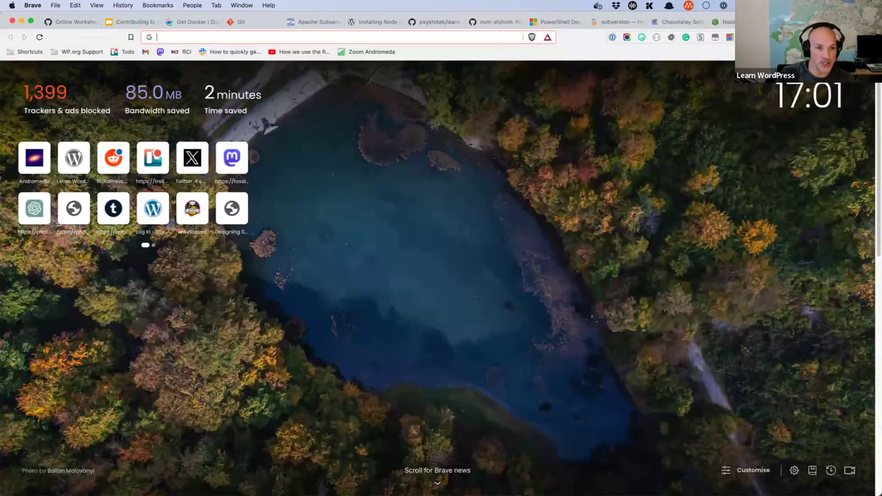
Step: Load npmjs.com, revisit the Docker, Node.js and nvm tabs, then start a blank tab
{"action": "type", "text": "npmjs.com"}
{"action": "key", "text": "Return"}
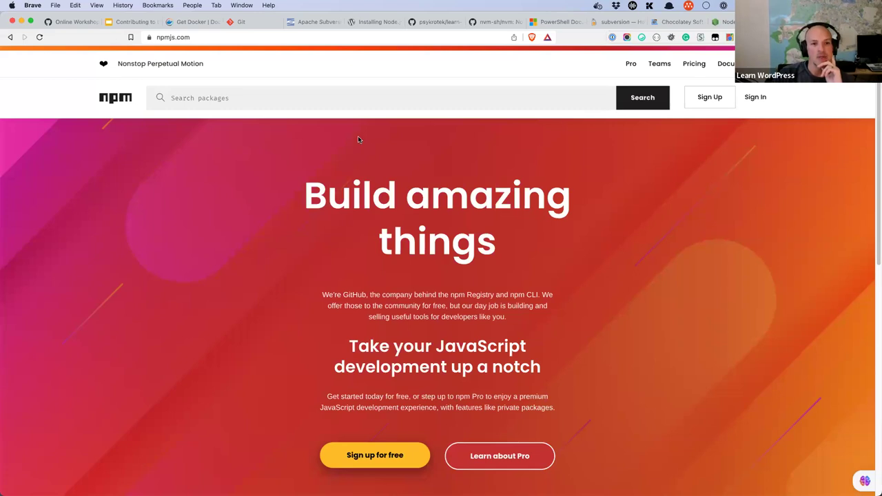
{"action": "left_click", "coordinate": [194, 22]}
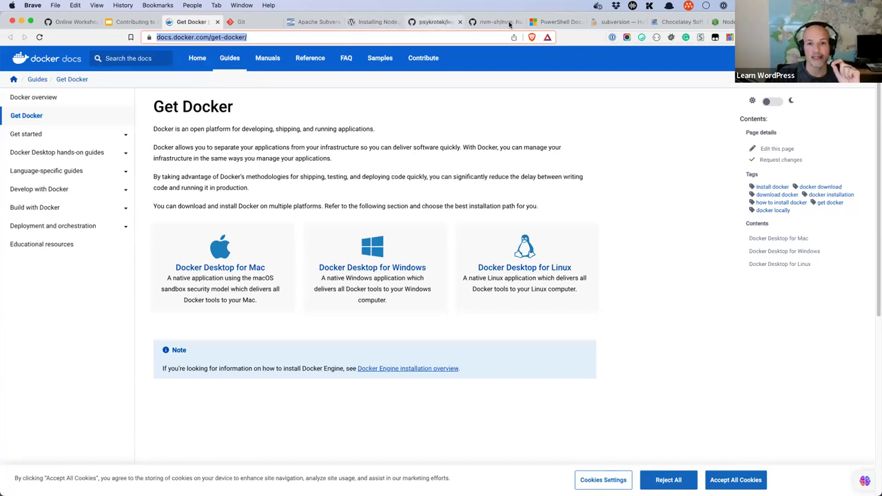
{"action": "left_click", "coordinate": [724, 21]}
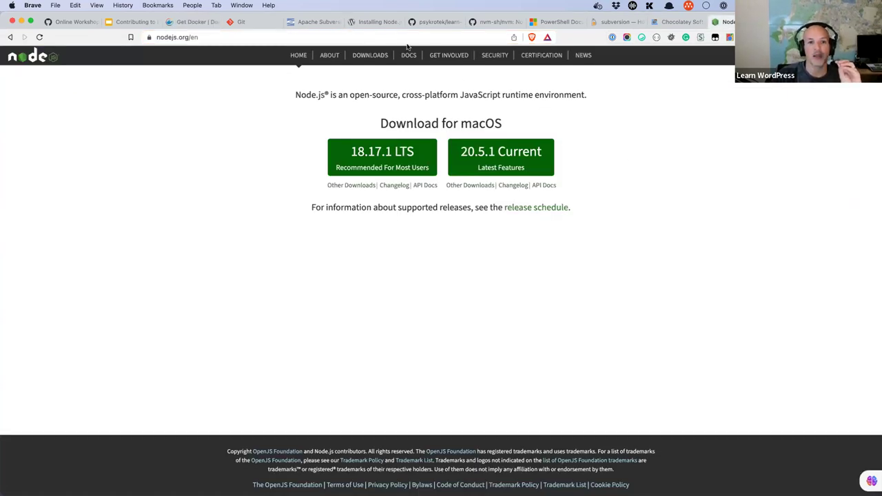
{"action": "left_click", "coordinate": [376, 21]}
{"action": "left_click", "coordinate": [510, 25]}
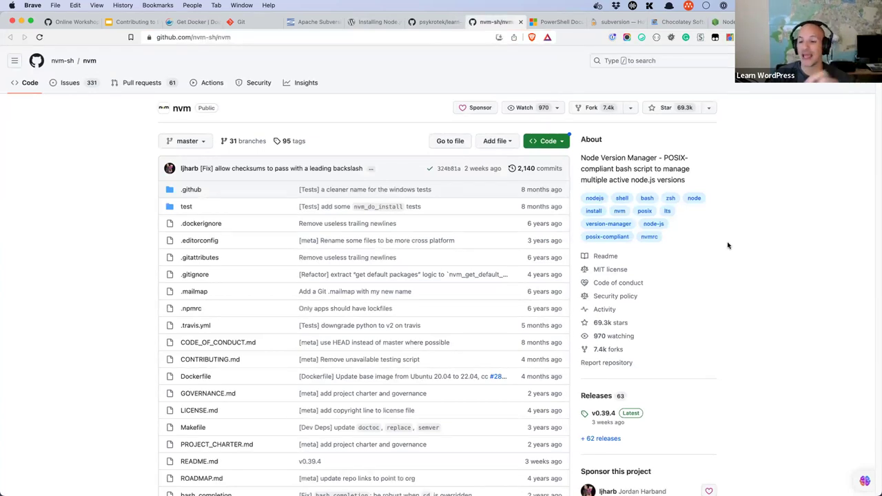
{"action": "key", "text": "super+t"}
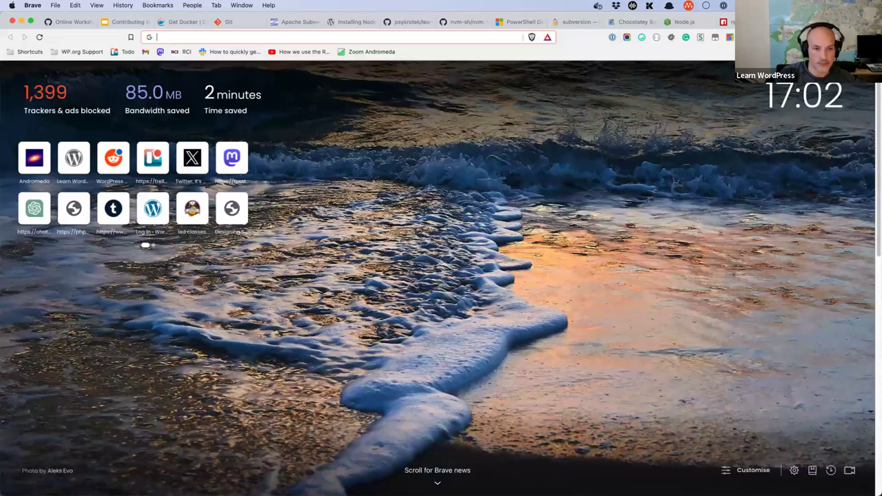
Step: Load make.wordpress.org/core/ and scroll through the Make WordPress Core blog
{"action": "type", "text": "make.wordpress.org/core/"}
{"action": "key", "text": "Return"}
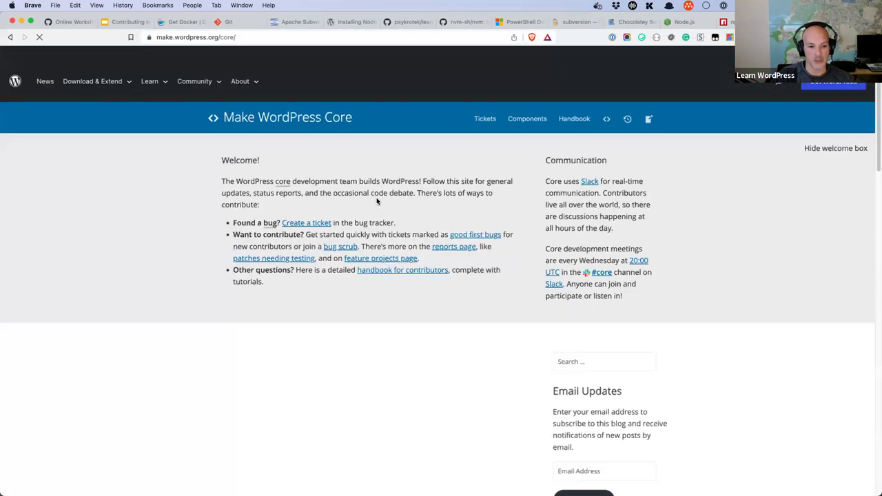
{"action": "scroll", "coordinate": [376, 200], "scroll_direction": "down", "scroll_amount": 10}
{"action": "scroll", "coordinate": [377, 200], "scroll_direction": "down", "scroll_amount": 15}
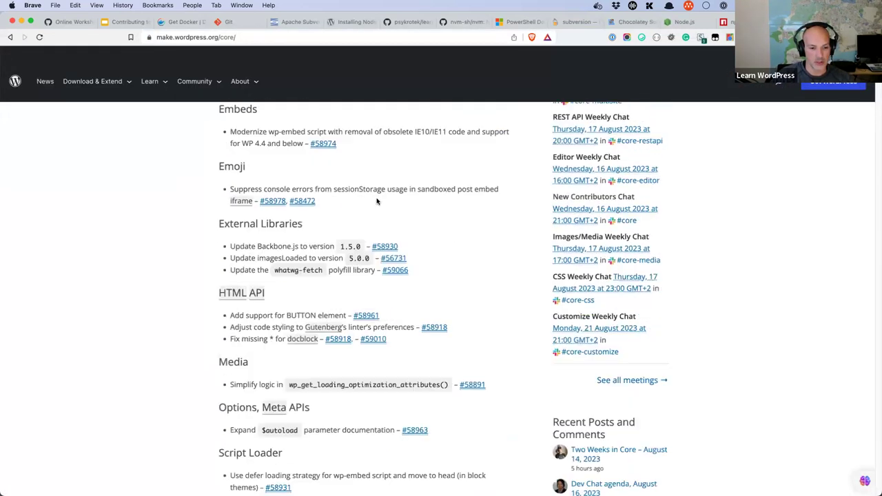
{"action": "scroll", "coordinate": [377, 201], "scroll_direction": "down", "scroll_amount": 20}
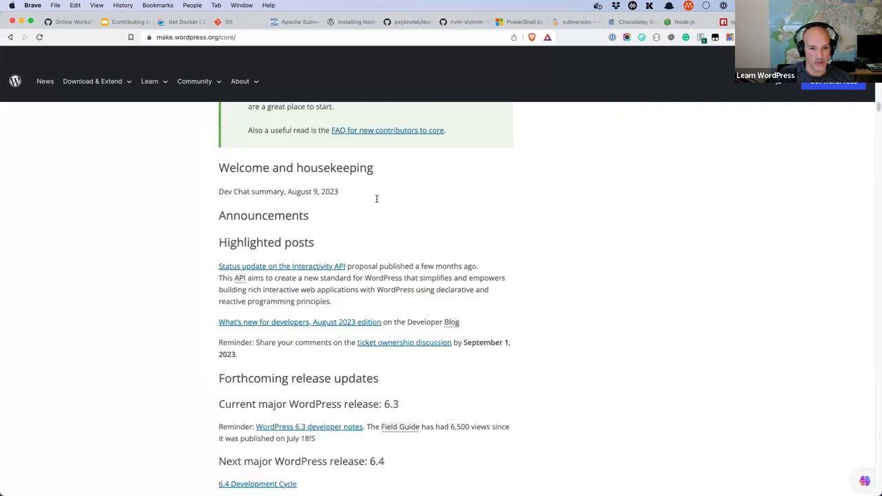
{"action": "scroll", "coordinate": [377, 202], "scroll_direction": "down", "scroll_amount": 20}
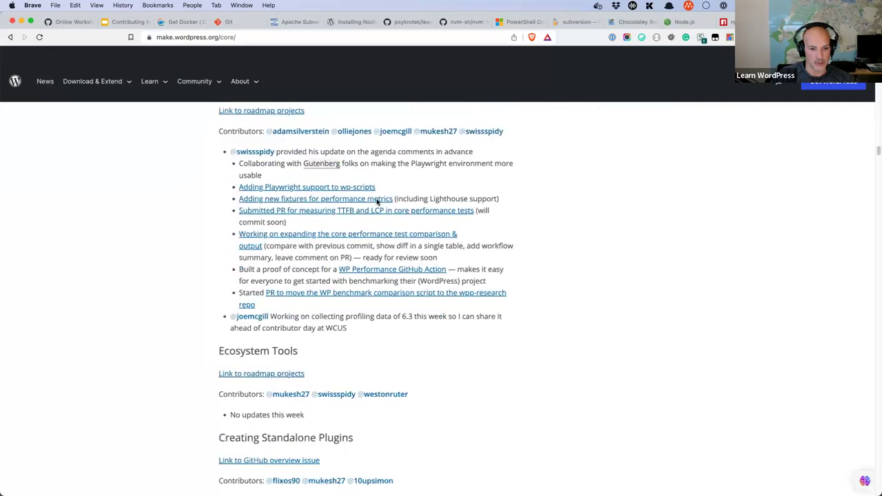
{"action": "scroll", "coordinate": [377, 201], "scroll_direction": "down", "scroll_amount": 20}
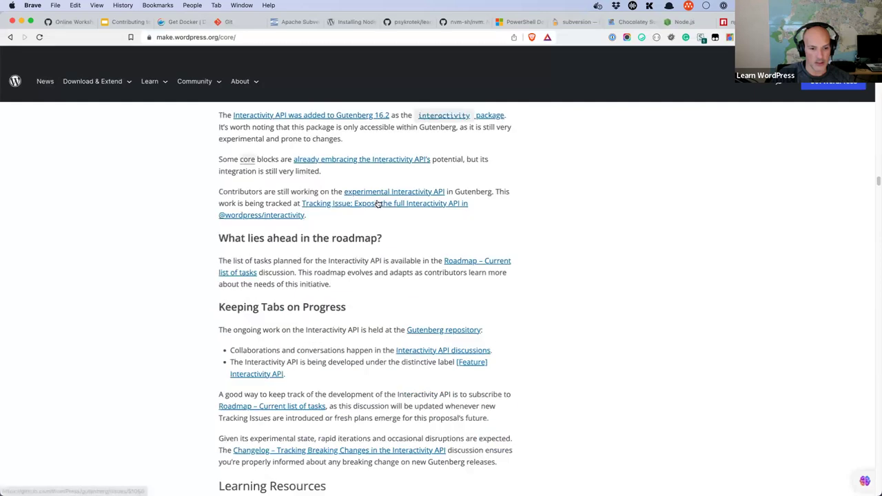
{"action": "scroll", "coordinate": [377, 204], "scroll_direction": "down", "scroll_amount": 15}
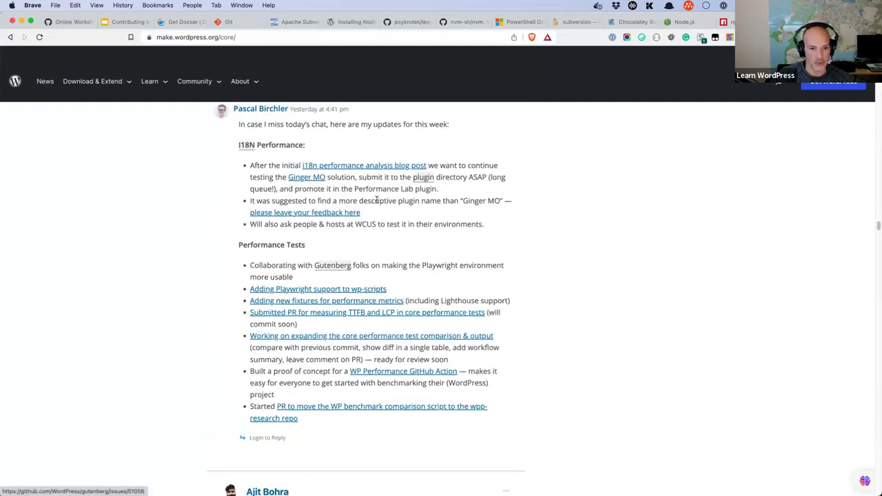
{"action": "scroll", "coordinate": [377, 203], "scroll_direction": "up", "scroll_amount": 10}
{"action": "scroll", "coordinate": [377, 203], "scroll_direction": "up", "scroll_amount": 20}
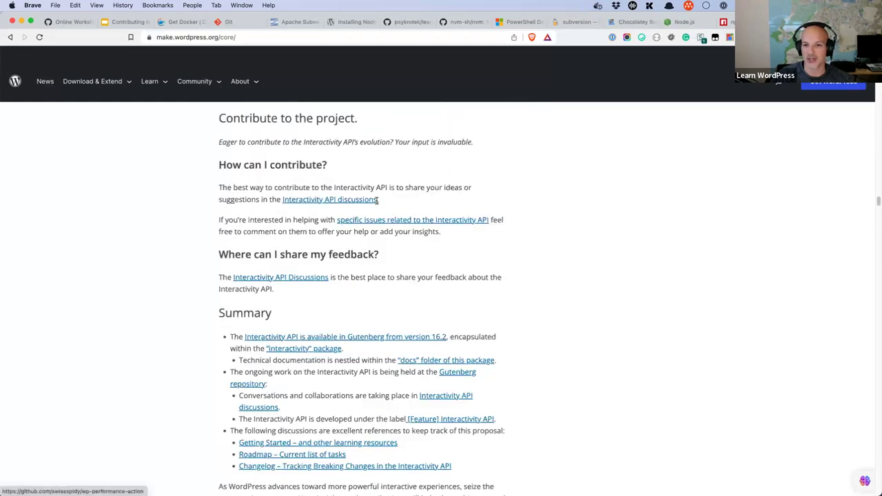
{"action": "scroll", "coordinate": [375, 204], "scroll_direction": "up", "scroll_amount": 20}
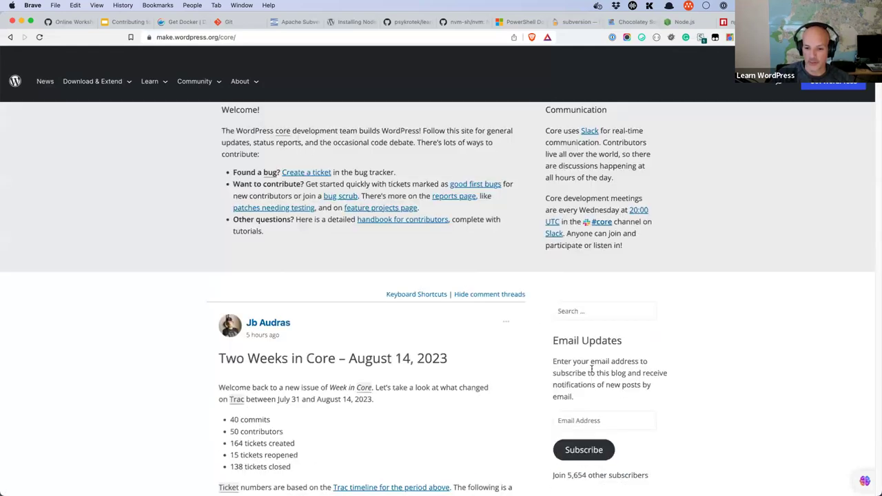
Step: Search the Core blog for 'npm version', open the Node.js/npm update post and hide its welcome box
{"action": "left_click", "coordinate": [594, 364]}
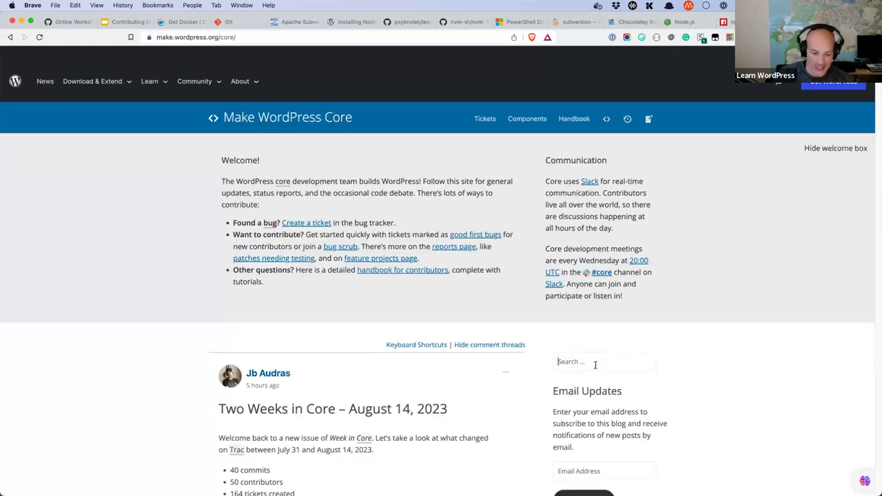
{"action": "type", "text": "npm v"}
{"action": "type", "text": "ersion"}
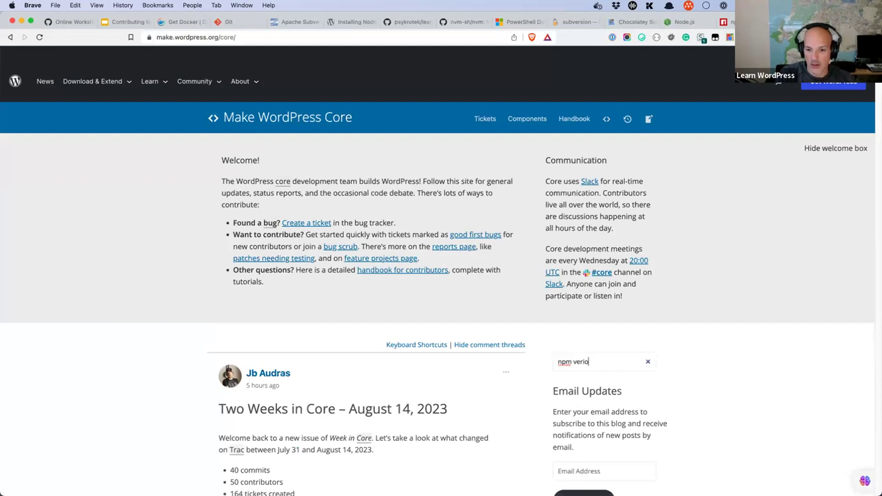
{"action": "key", "text": "Return"}
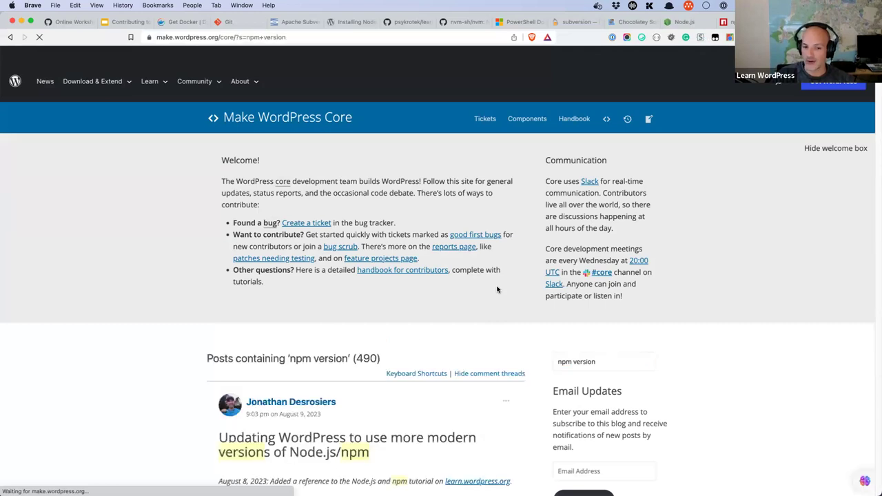
{"action": "scroll", "coordinate": [388, 319], "scroll_direction": "down", "scroll_amount": 3}
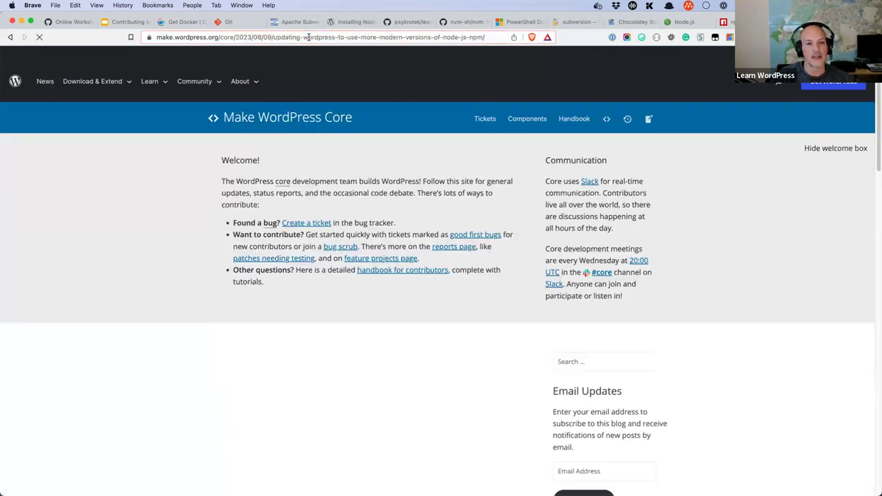
{"action": "left_click", "coordinate": [307, 36]}
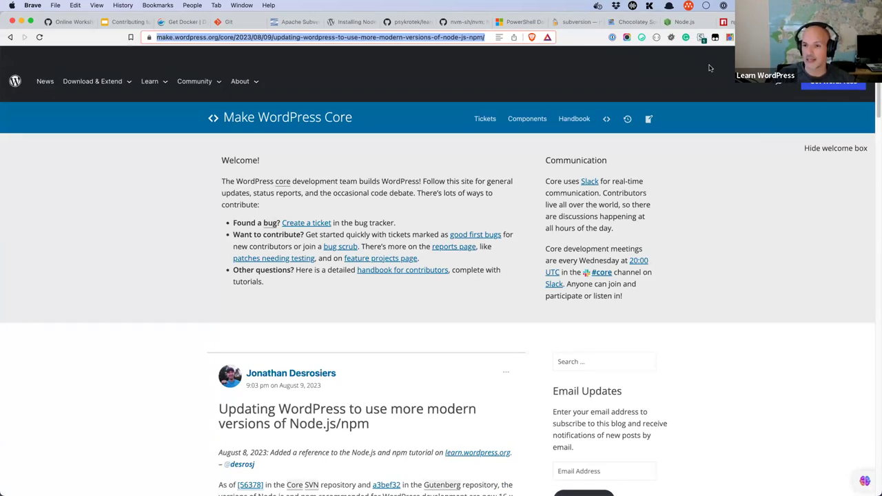
{"action": "left_click", "coordinate": [824, 150]}
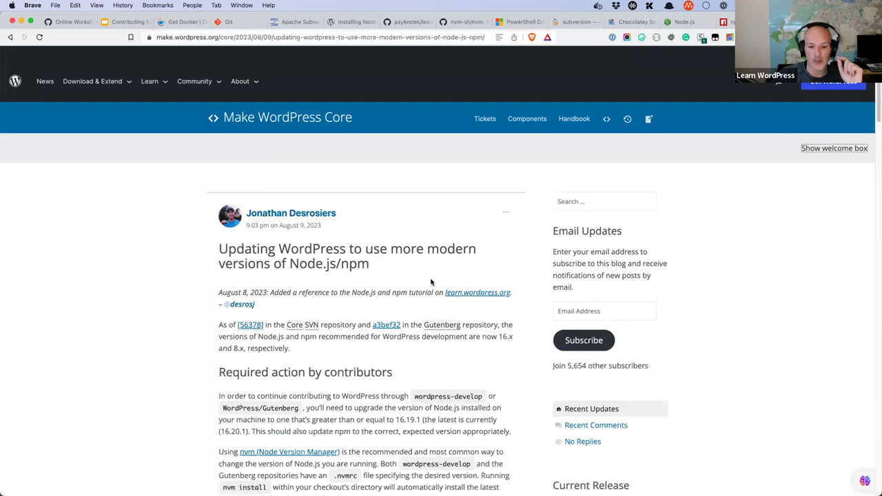
Step: Look over the Node.js download and npm sites, ending on the nvm-sh/nvm GitHub repository
{"action": "left_click", "coordinate": [682, 22]}
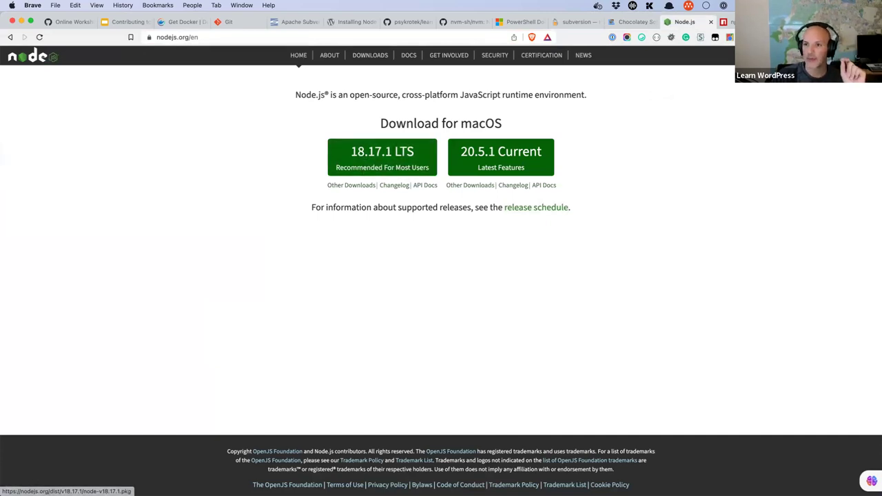
{"action": "left_click", "coordinate": [758, 21]}
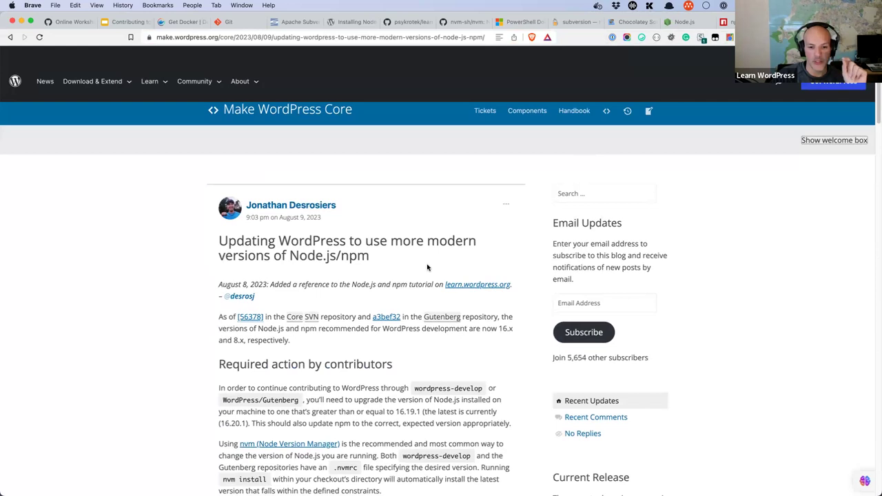
{"action": "scroll", "coordinate": [427, 267], "scroll_direction": "down", "scroll_amount": 3}
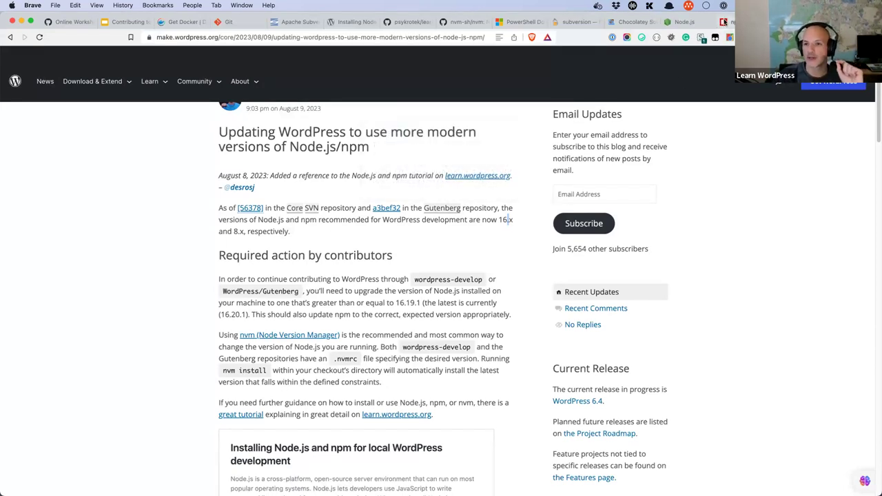
{"action": "left_click", "coordinate": [724, 22]}
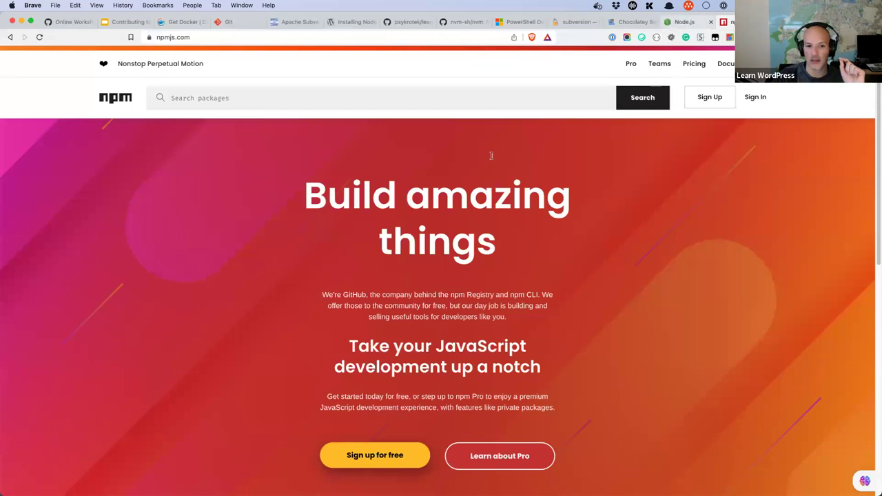
{"action": "key", "text": "ctrl+shift+Tab"}
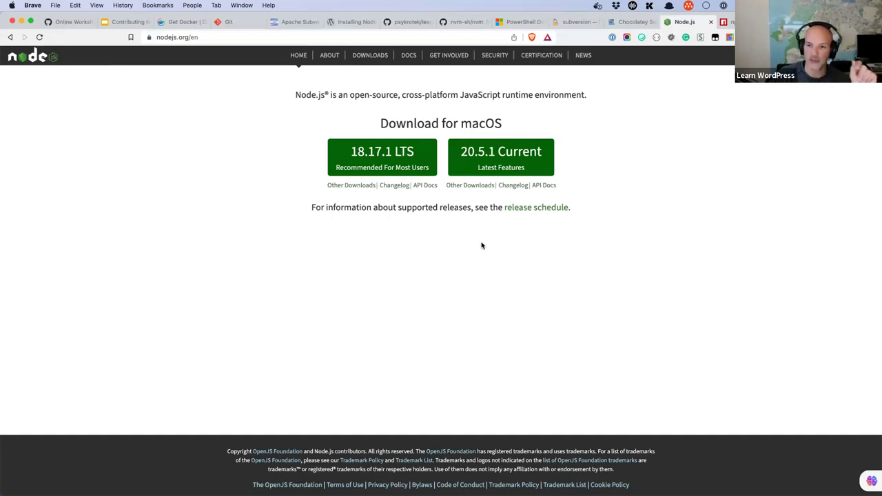
{"action": "left_click", "coordinate": [462, 22]}
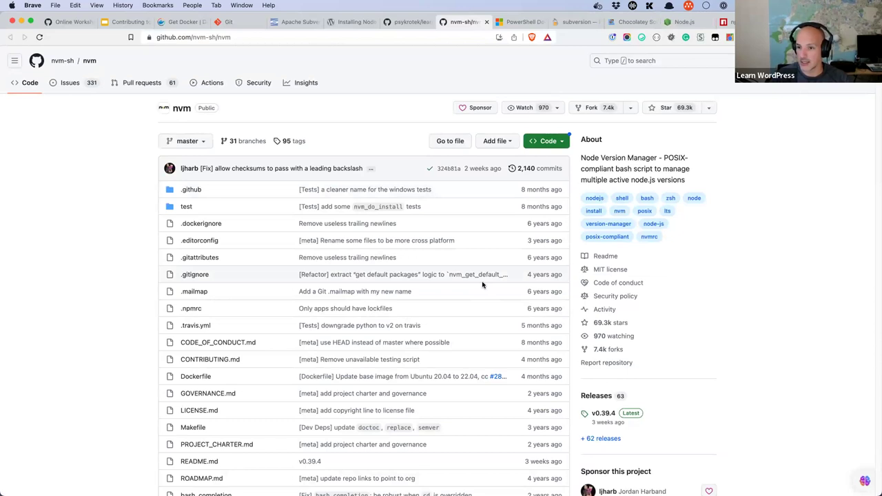
Step: Read the Installing Node.js and npm tutorial down to the Windows 'choco install -y nvm' command
{"action": "left_click", "coordinate": [355, 22]}
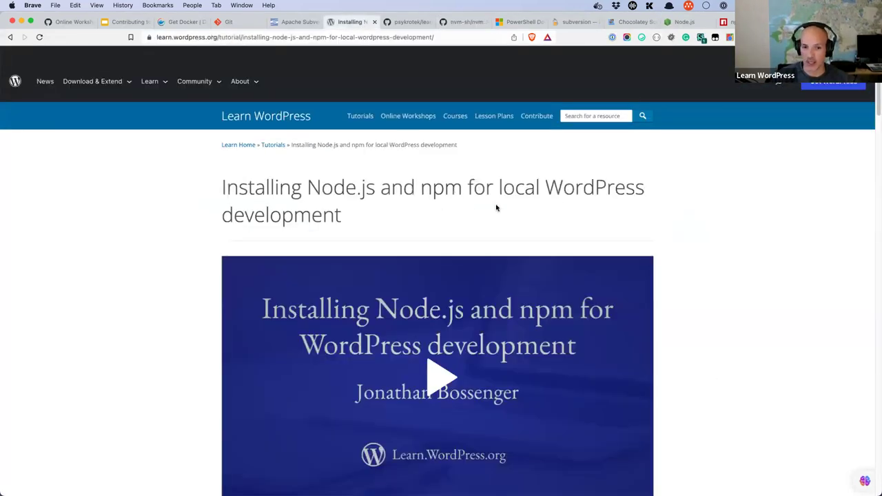
{"action": "scroll", "coordinate": [496, 208], "scroll_direction": "down", "scroll_amount": 3}
{"action": "scroll", "coordinate": [509, 205], "scroll_direction": "down", "scroll_amount": 1}
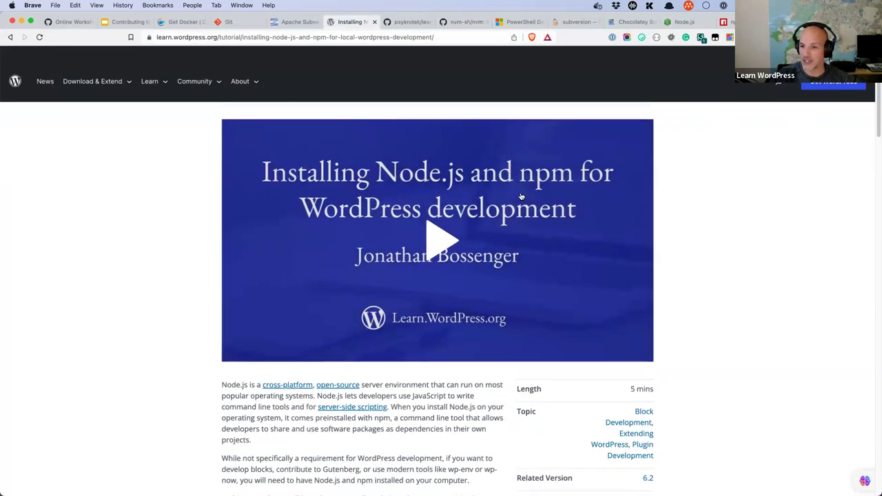
{"action": "scroll", "coordinate": [389, 285], "scroll_direction": "down", "scroll_amount": 15}
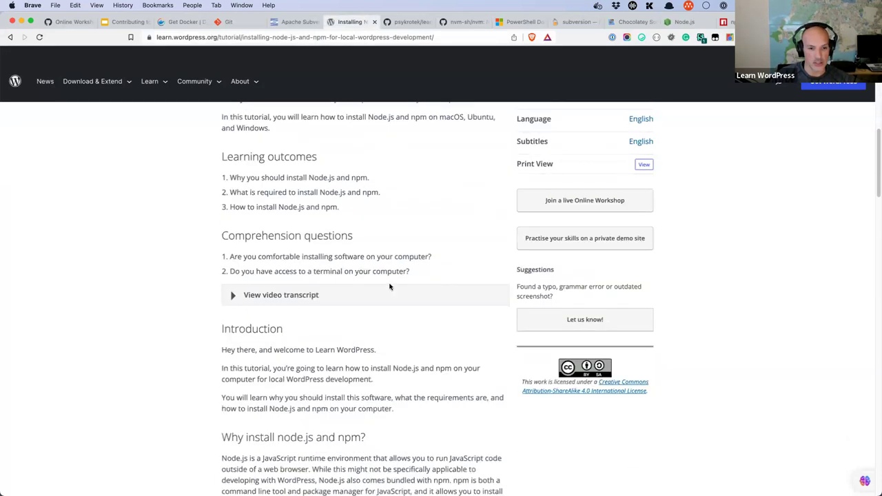
{"action": "scroll", "coordinate": [389, 284], "scroll_direction": "down", "scroll_amount": 4}
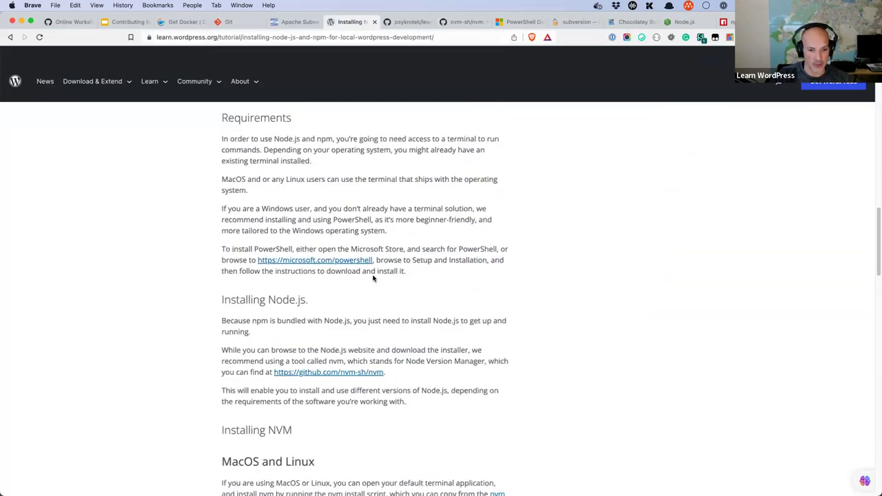
{"action": "scroll", "coordinate": [374, 278], "scroll_direction": "down", "scroll_amount": 3}
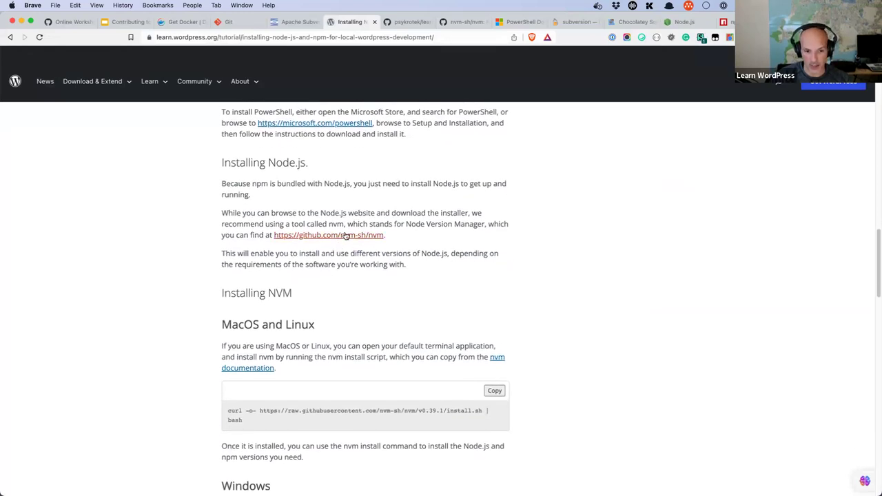
{"action": "scroll", "coordinate": [427, 242], "scroll_direction": "down", "scroll_amount": 3}
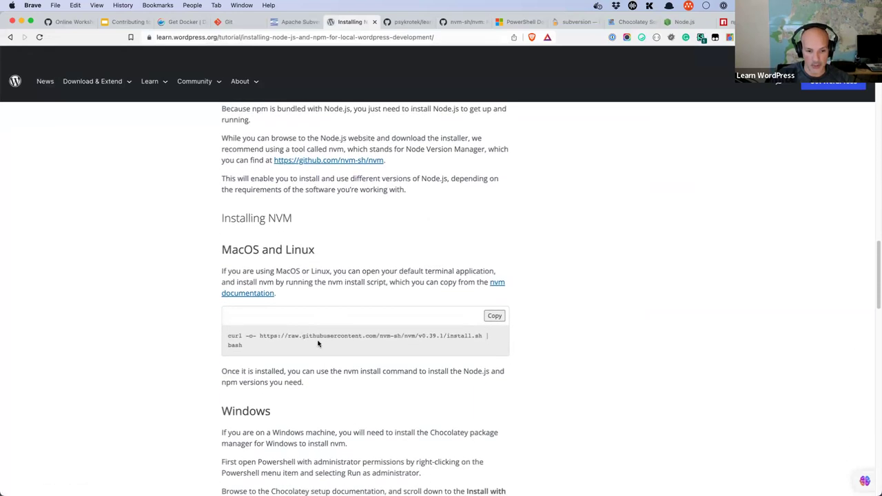
{"action": "scroll", "coordinate": [374, 342], "scroll_direction": "down", "scroll_amount": 4}
{"action": "scroll", "coordinate": [347, 275], "scroll_direction": "down", "scroll_amount": 3}
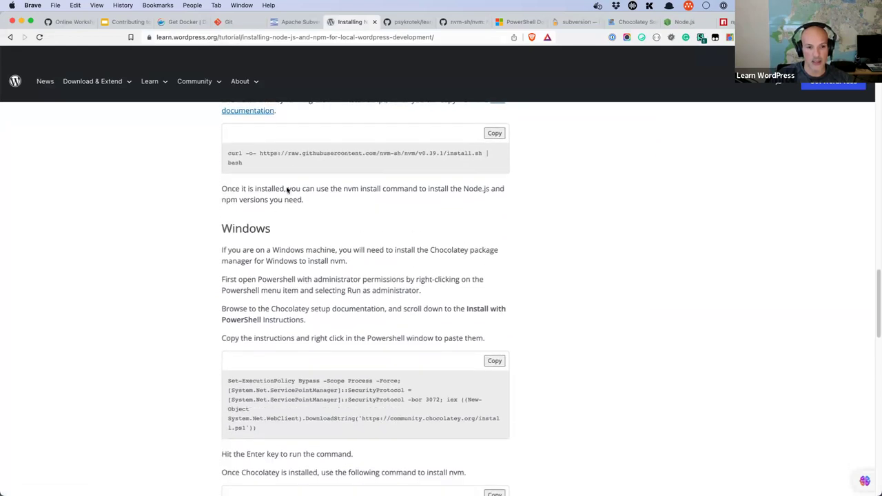
{"action": "scroll", "coordinate": [354, 325], "scroll_direction": "down", "scroll_amount": 2}
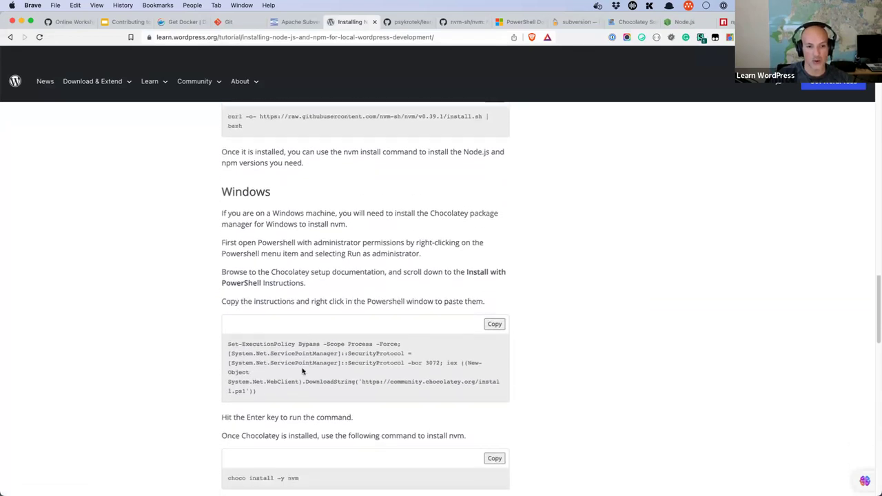
{"action": "scroll", "coordinate": [364, 353], "scroll_direction": "down", "scroll_amount": 5}
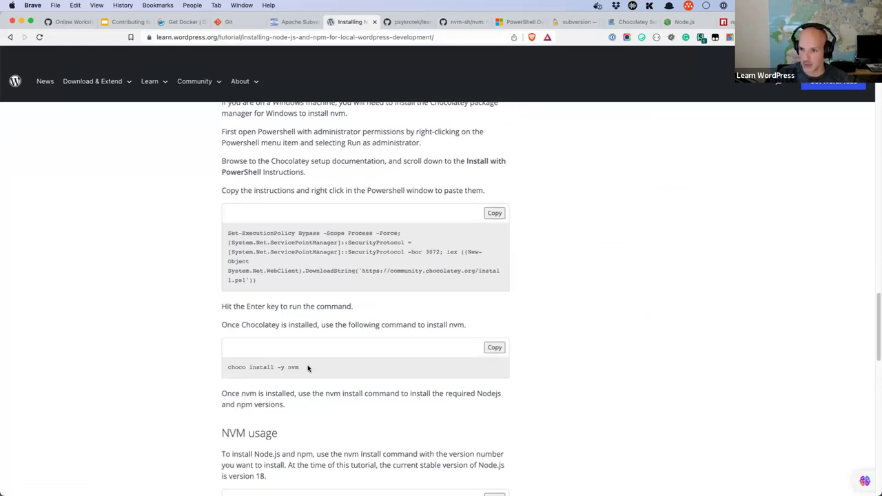
{"action": "left_click", "coordinate": [631, 27]}
Step: Search Chocolatey for nvm and open the nvm formula page on Homebrew Formulae
{"action": "left_click_drag", "start_coordinate": [319, 117], "coordinate": [252, 116]}
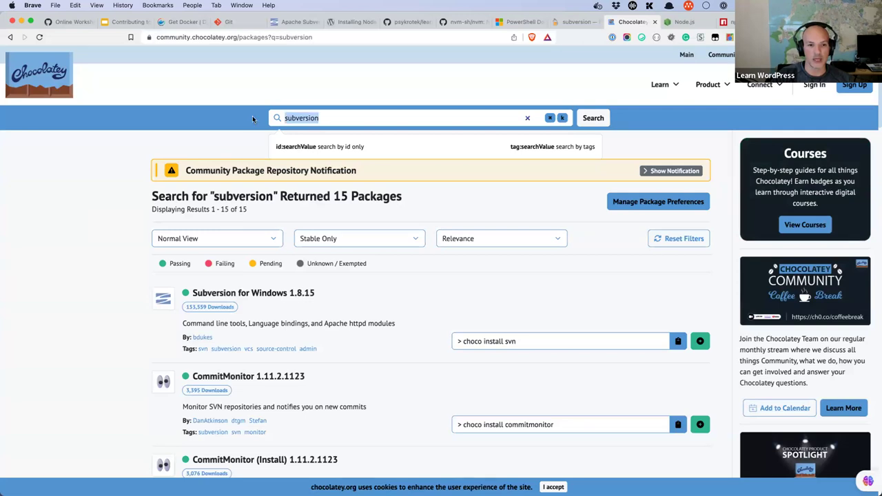
{"action": "type", "text": "nvm"}
{"action": "key", "text": "Return"}
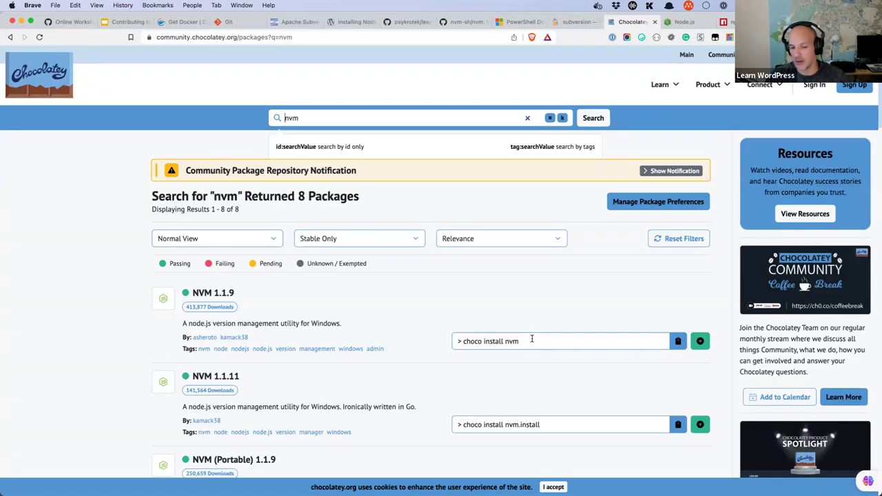
{"action": "left_click", "coordinate": [576, 22]}
{"action": "scroll", "coordinate": [419, 189], "scroll_direction": "up", "scroll_amount": 3}
{"action": "left_click", "coordinate": [419, 161]}
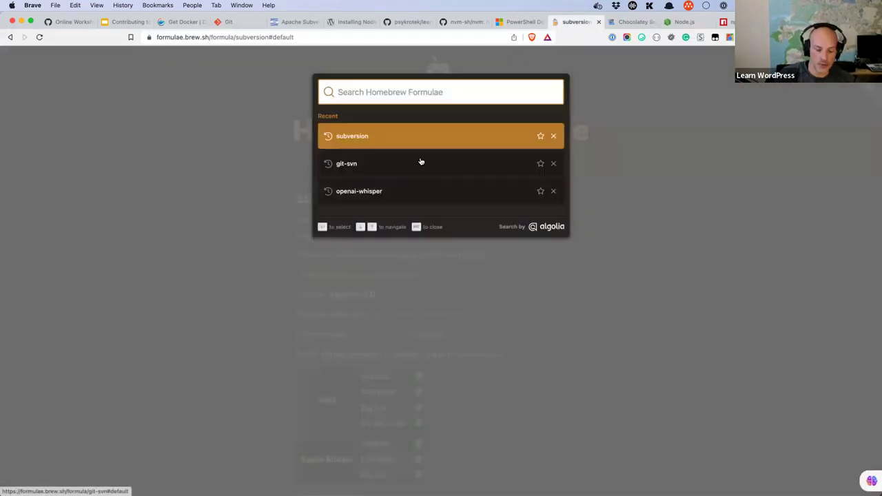
{"action": "type", "text": "nvm"}
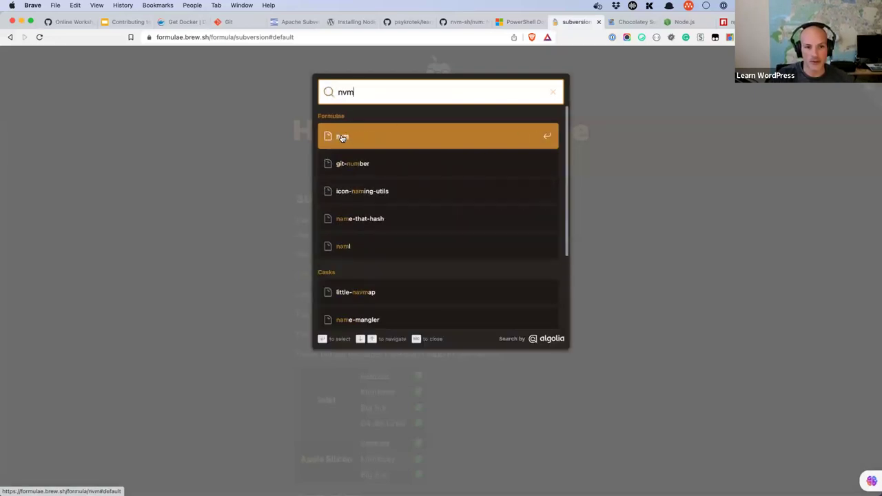
{"action": "left_click", "coordinate": [380, 130]}
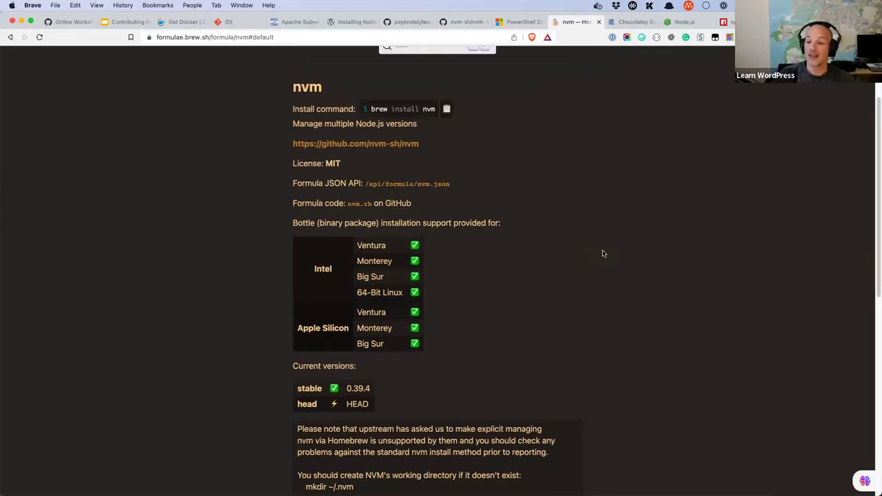
Step: Find and open the Homebrew node formula page showing 'brew install node'
{"action": "scroll", "coordinate": [608, 283], "scroll_direction": "up", "scroll_amount": 3}
{"action": "left_click", "coordinate": [415, 160]}
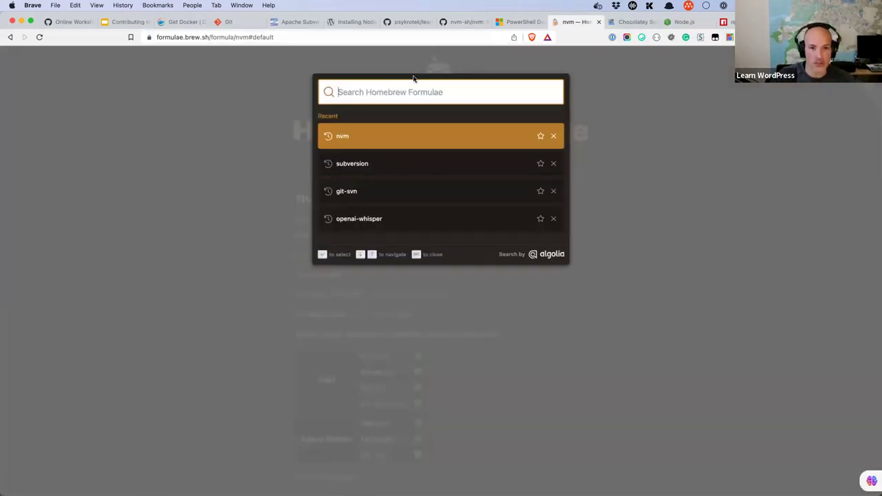
{"action": "type", "text": "node"}
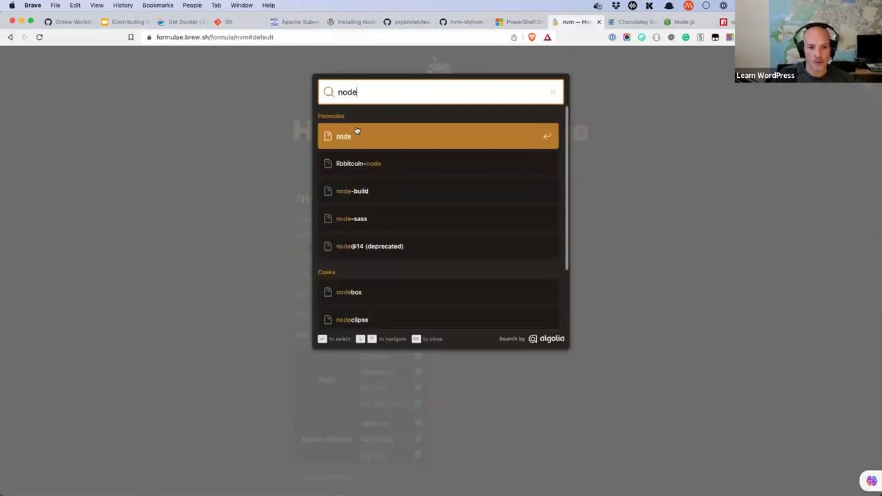
{"action": "left_click", "coordinate": [343, 137]}
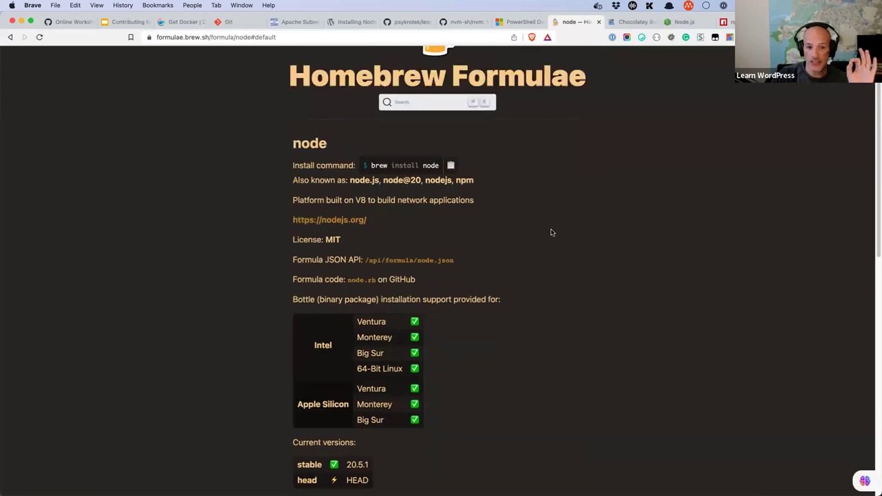
{"action": "left_click", "coordinate": [406, 156]}
{"action": "left_click", "coordinate": [665, 199]}
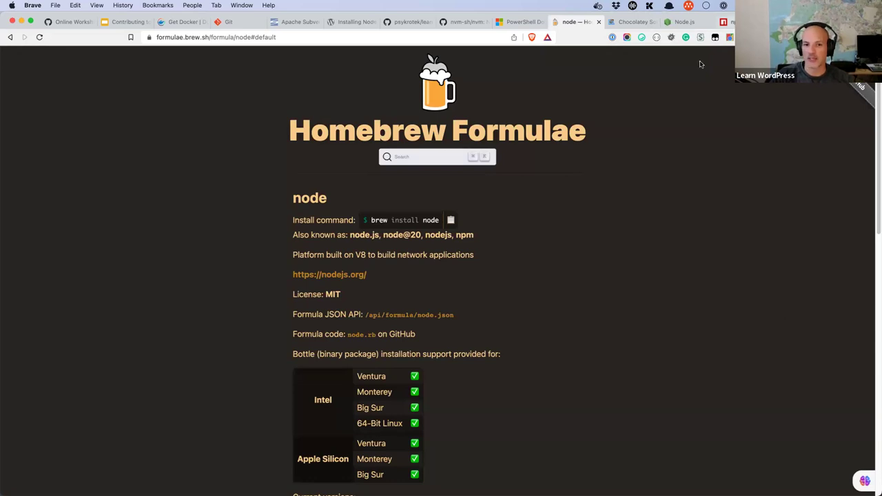
Step: Open the npx command reference in npm Docs via the docs search, then a new blank tab
{"action": "key", "text": "super+9"}
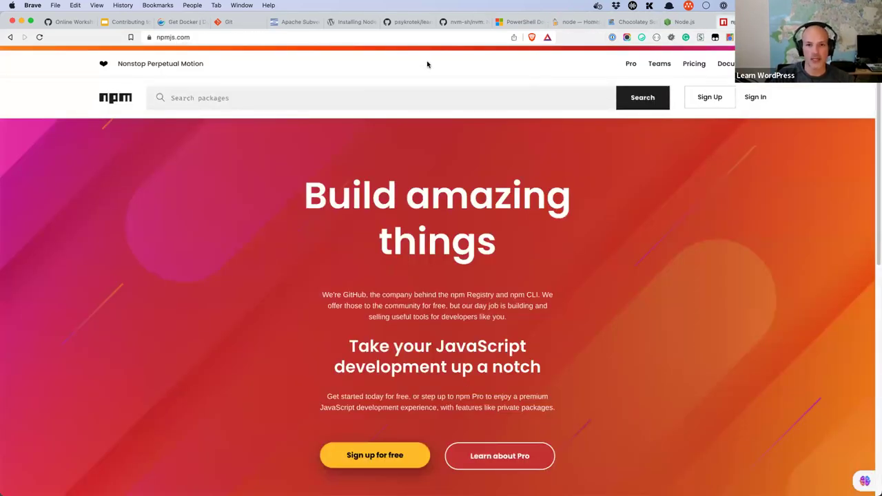
{"action": "left_click", "coordinate": [725, 63]}
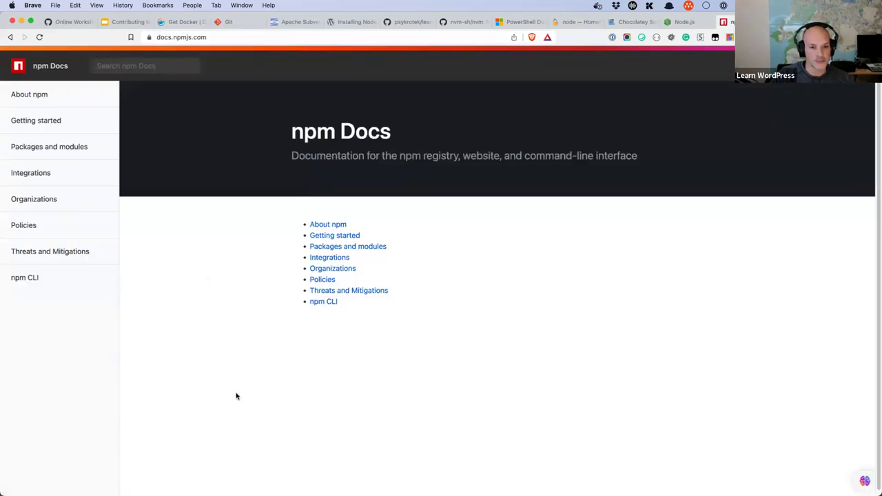
{"action": "left_click", "coordinate": [146, 64]}
{"action": "type", "text": "npx"}
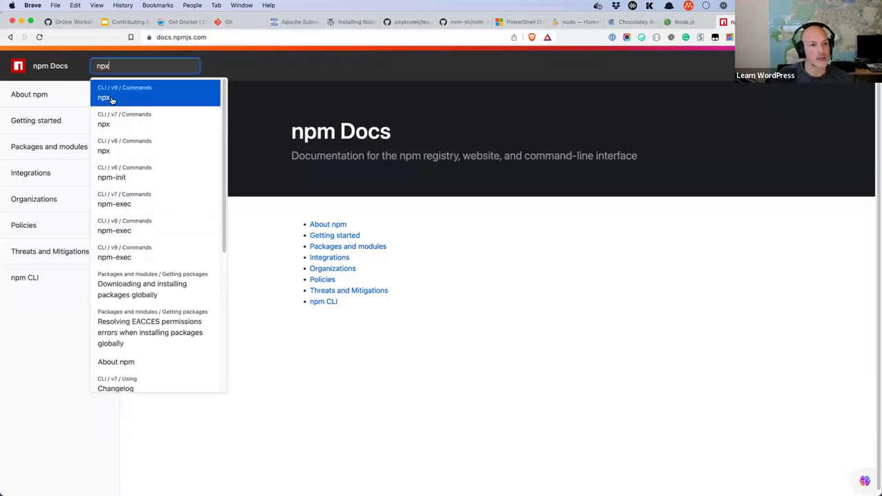
{"action": "left_click", "coordinate": [109, 97]}
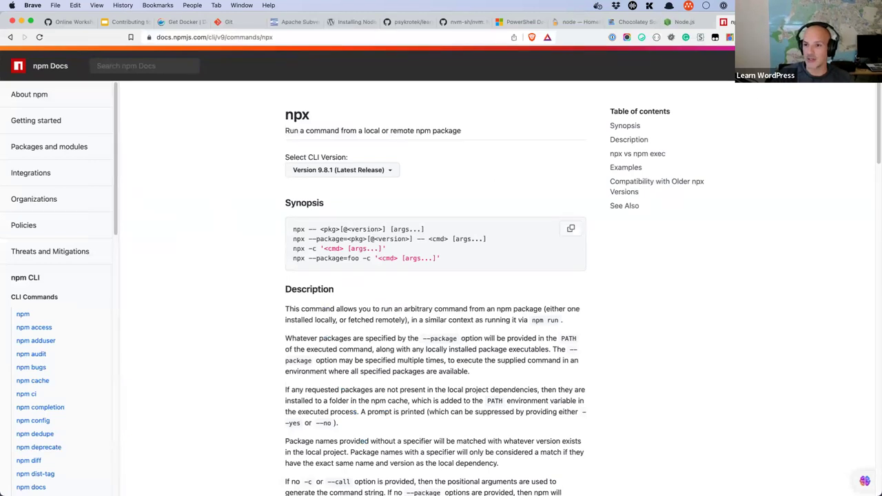
{"action": "key", "text": "super+t"}
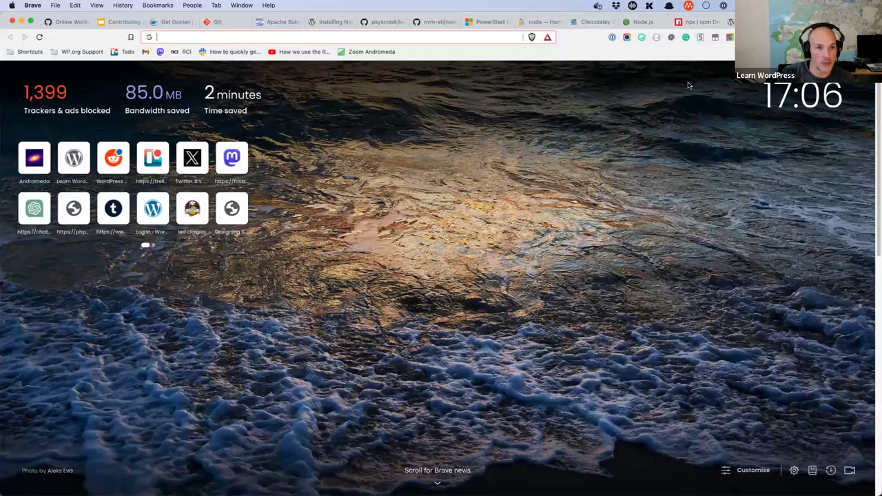
{"action": "type", "text": "@wordpress create block"}
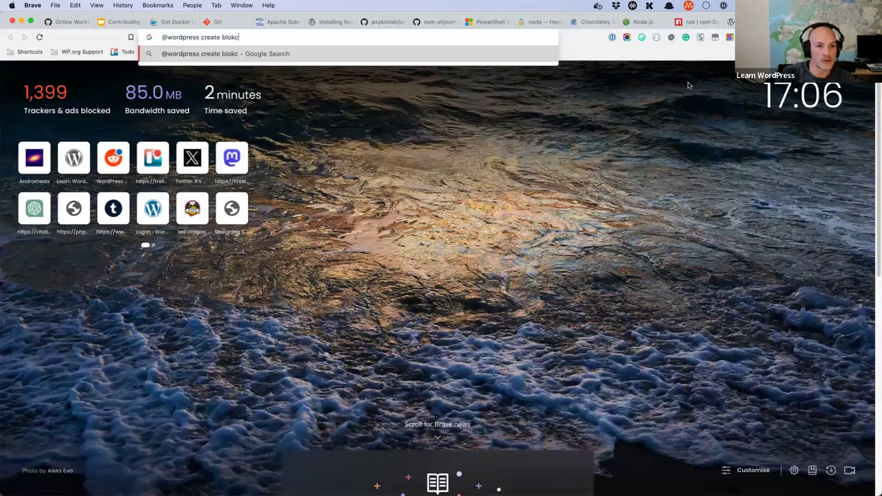
{"action": "key", "text": "Return"}
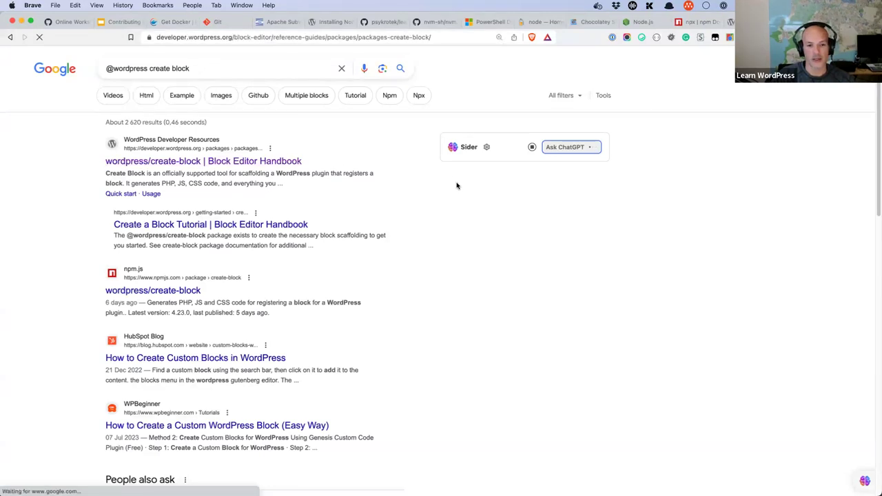
{"action": "scroll", "coordinate": [478, 195], "scroll_direction": "down", "scroll_amount": 1}
{"action": "scroll", "coordinate": [486, 185], "scroll_direction": "down", "scroll_amount": 1}
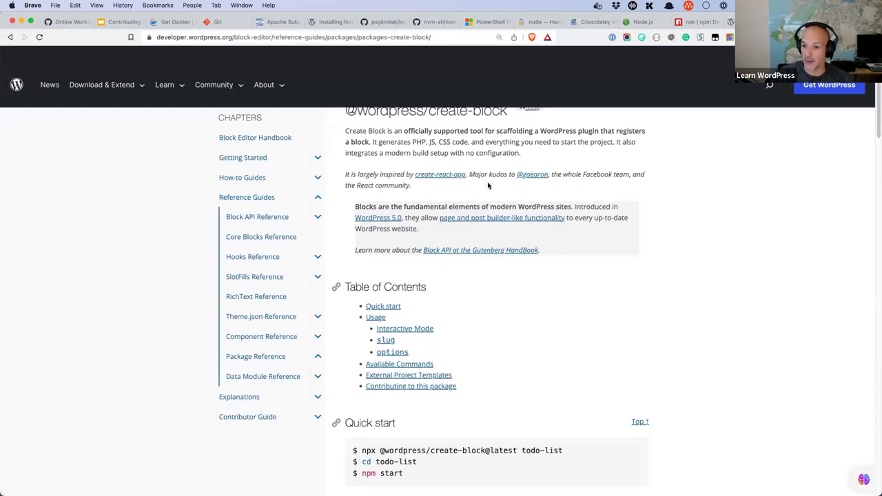
{"action": "scroll", "coordinate": [488, 185], "scroll_direction": "down", "scroll_amount": 5}
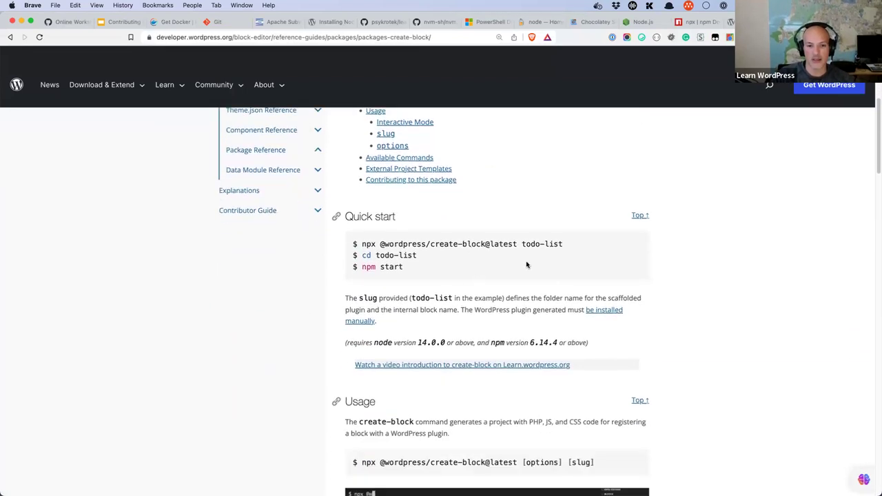
{"action": "left_click_drag", "start_coordinate": [566, 246], "coordinate": [361, 244]}
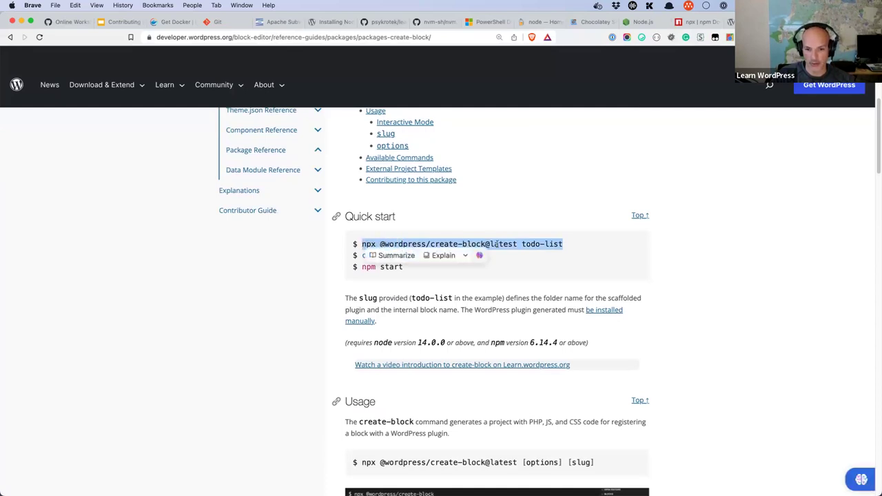
{"action": "left_click", "coordinate": [579, 246]}
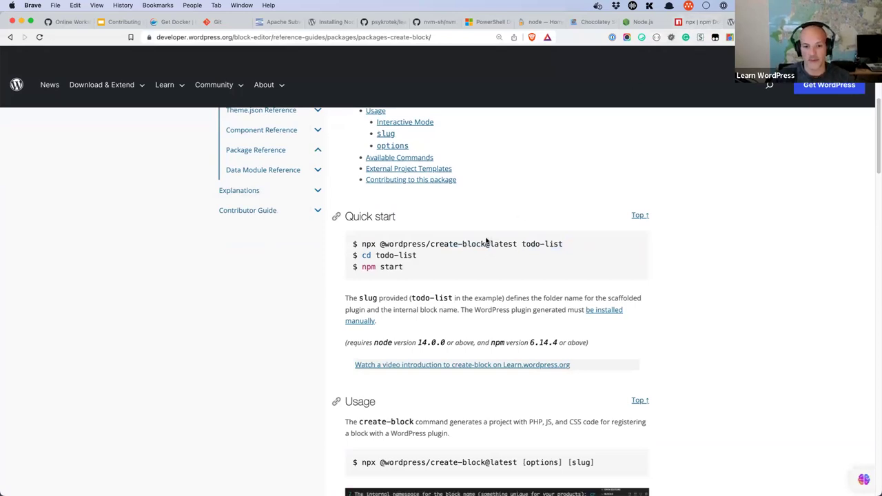
{"action": "left_click_drag", "start_coordinate": [485, 243], "coordinate": [430, 243]}
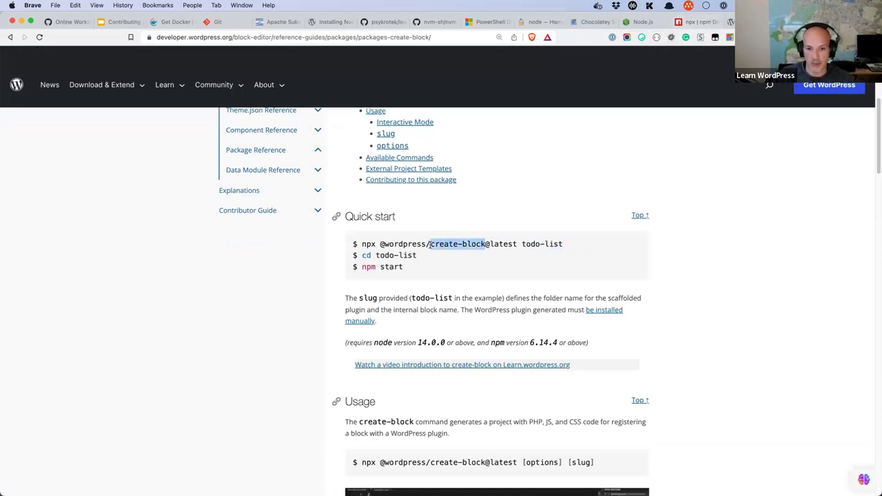
{"action": "left_click", "coordinate": [693, 22]}
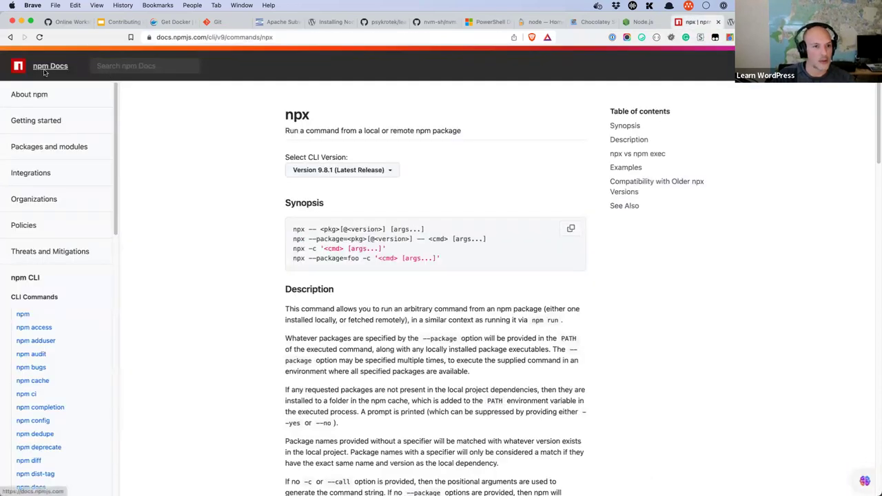
Step: Go back to npmjs.com and search packages for 'create-block'
{"action": "left_click", "coordinate": [45, 71]}
{"action": "left_click", "coordinate": [10, 36]}
{"action": "left_click", "coordinate": [10, 35]}
{"action": "left_click", "coordinate": [10, 36]}
{"action": "left_click", "coordinate": [238, 99]}
{"action": "type", "text": "create-block"}
{"action": "key", "text": "Return"}
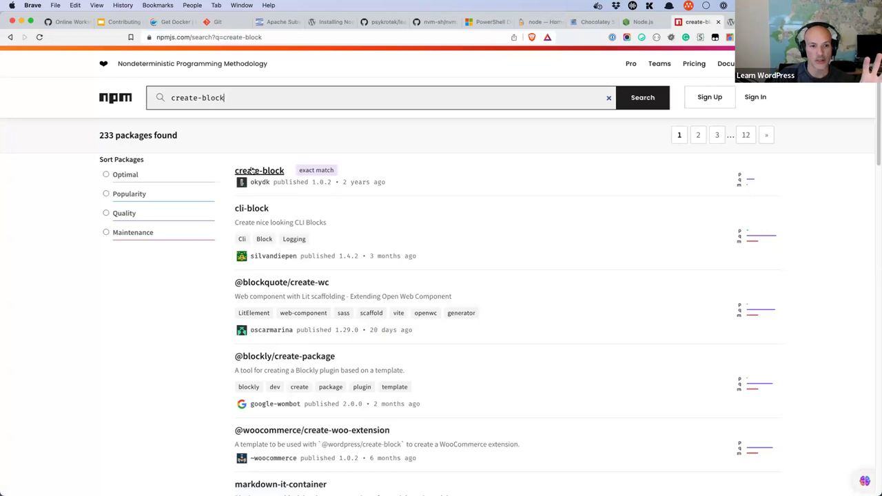
{"action": "scroll", "coordinate": [281, 293], "scroll_direction": "down", "scroll_amount": 5}
{"action": "scroll", "coordinate": [281, 293], "scroll_direction": "down", "scroll_amount": 3}
{"action": "scroll", "coordinate": [291, 295], "scroll_direction": "up", "scroll_amount": 8}
{"action": "left_click", "coordinate": [169, 97]}
{"action": "type", "text": "@wordpress/"}
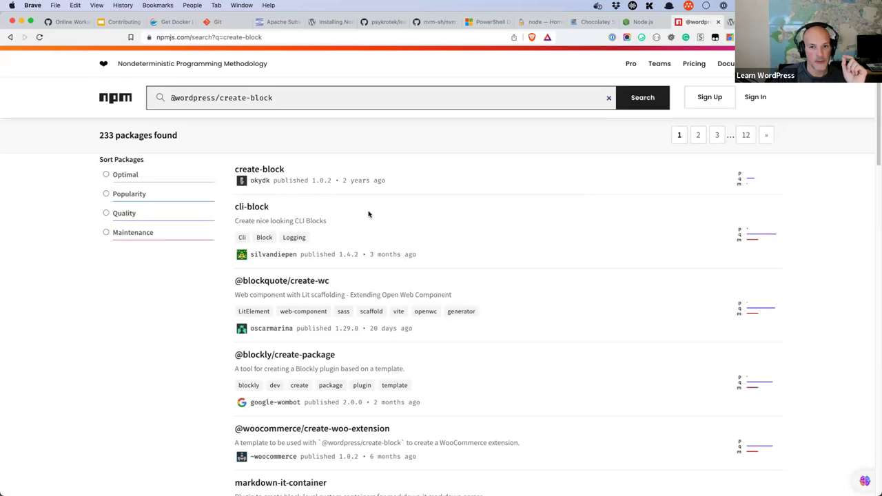
{"action": "left_click", "coordinate": [648, 105]}
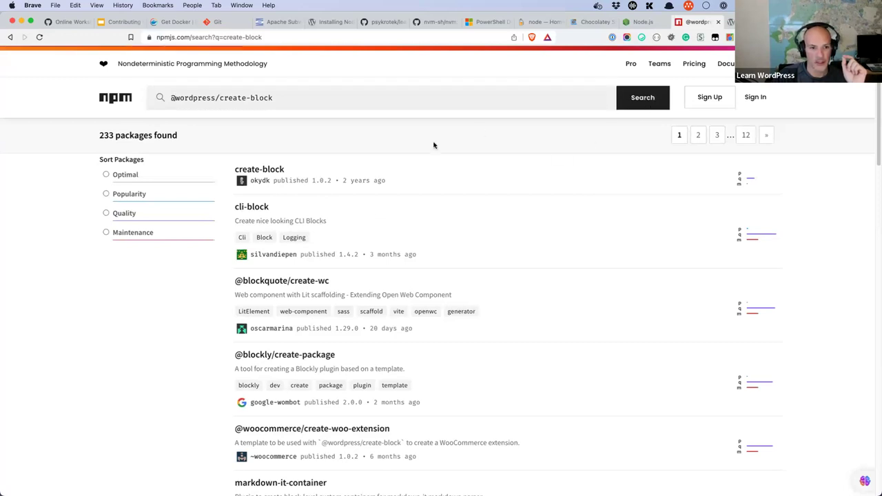
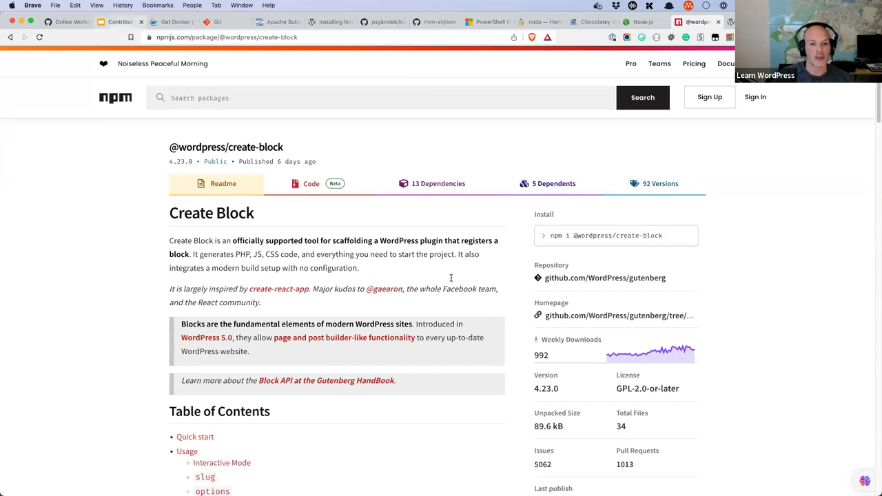
Step: Bring up the slide 9 Resources list of tool download links in the workshop deck
{"action": "key", "text": "super+2"}
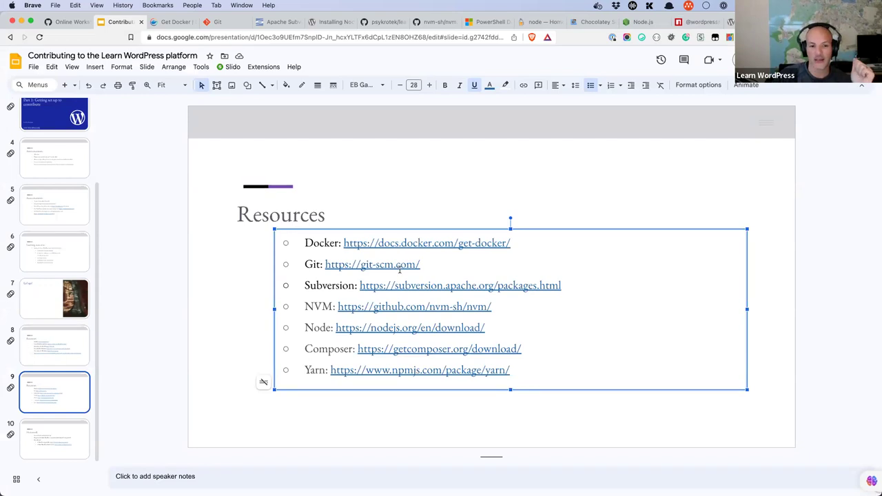
{"action": "left_click", "coordinate": [45, 351]}
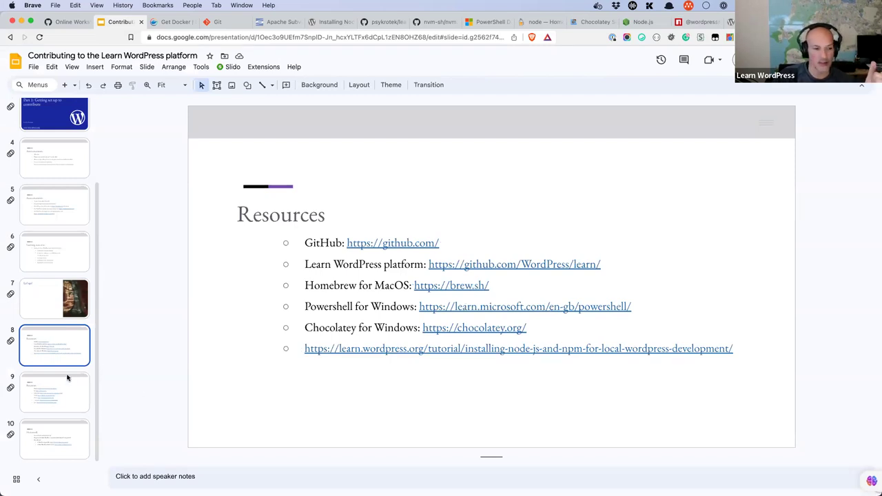
{"action": "key", "text": "Down"}
{"action": "left_click", "coordinate": [522, 242]}
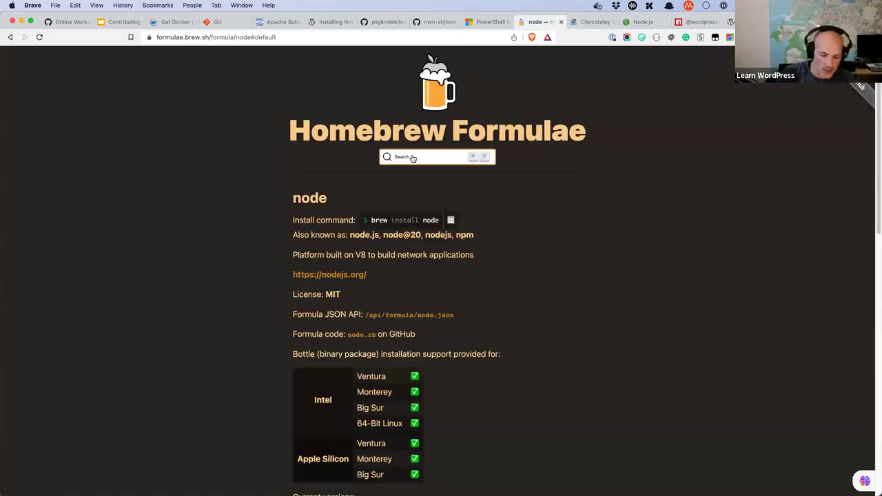
{"action": "left_click", "coordinate": [412, 157]}
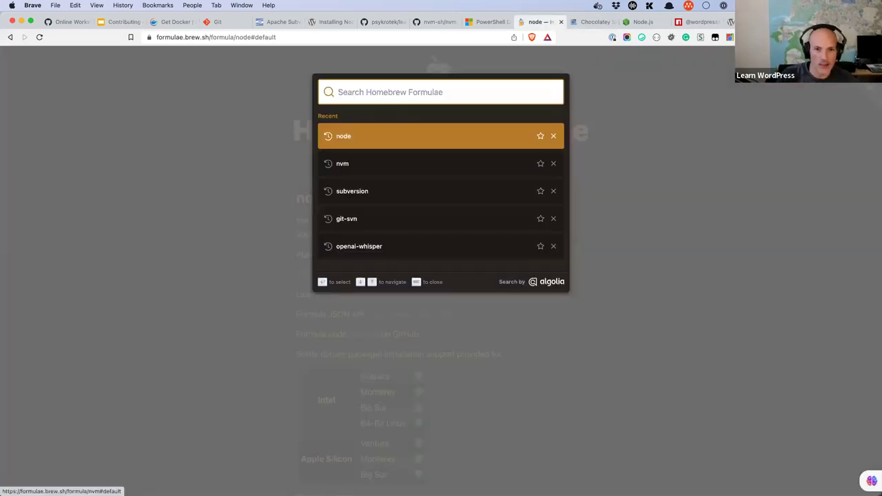
Step: Search Homebrew Formulae for 'docker', view its formula page, then check the Get Docker docs
{"action": "type", "text": "docker"}
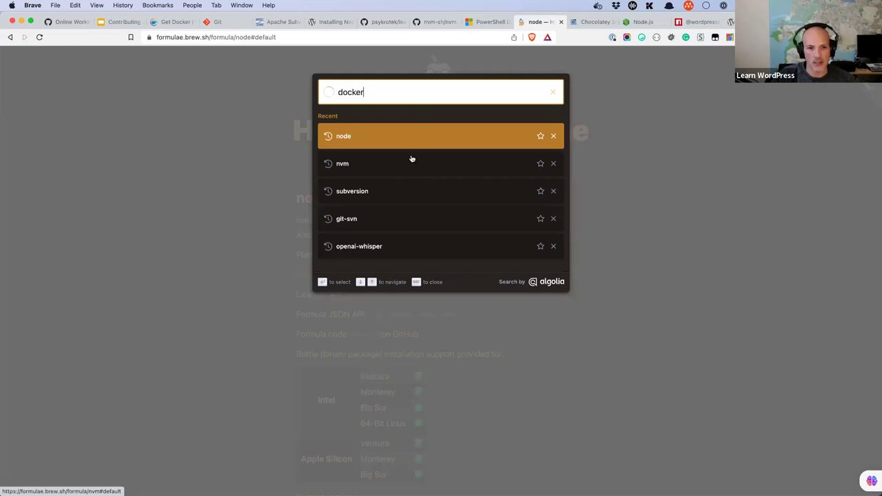
{"action": "left_click", "coordinate": [351, 137]}
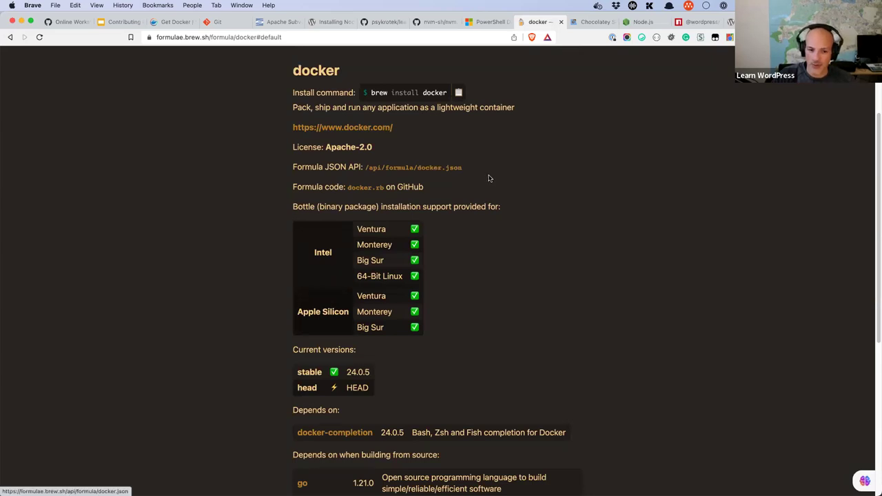
{"action": "scroll", "coordinate": [488, 178], "scroll_direction": "down", "scroll_amount": 5}
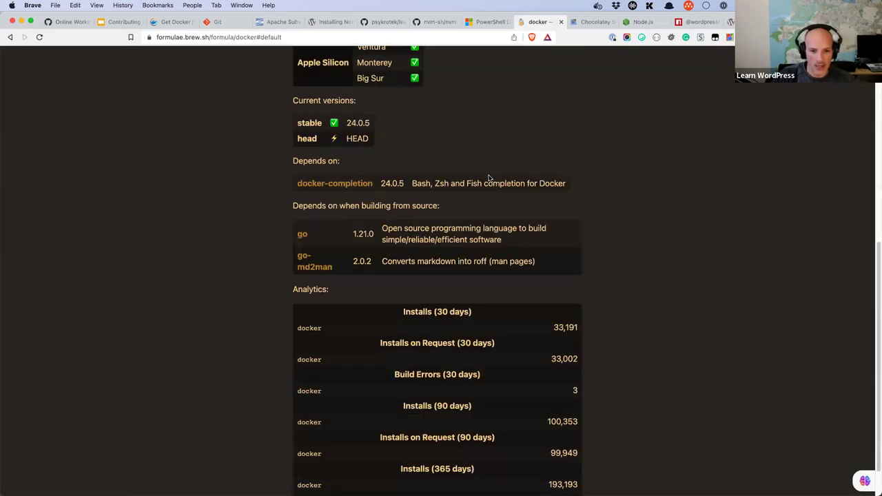
{"action": "scroll", "coordinate": [483, 137], "scroll_direction": "up", "scroll_amount": 10}
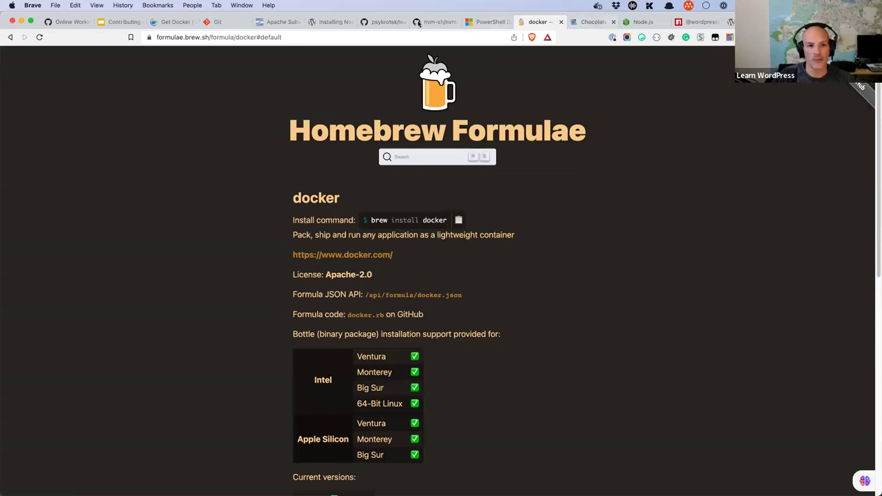
{"action": "left_click", "coordinate": [171, 26]}
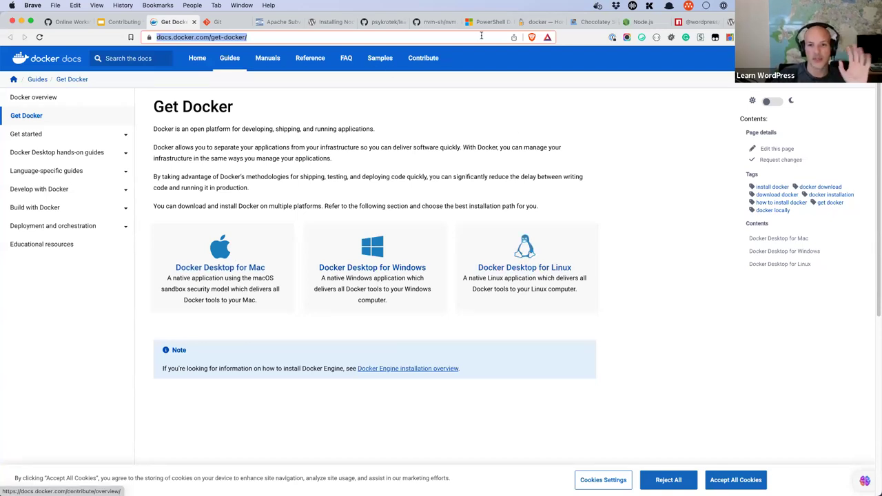
{"action": "left_click", "coordinate": [123, 24]}
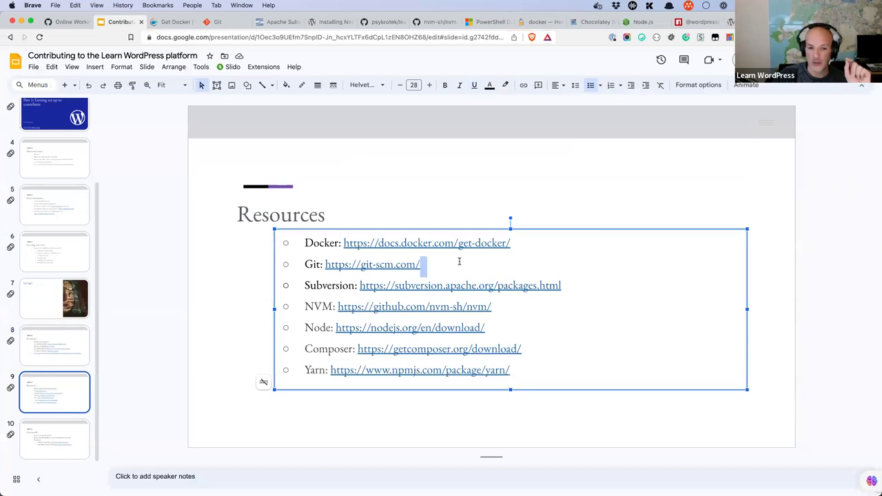
{"action": "left_click", "coordinate": [588, 287]}
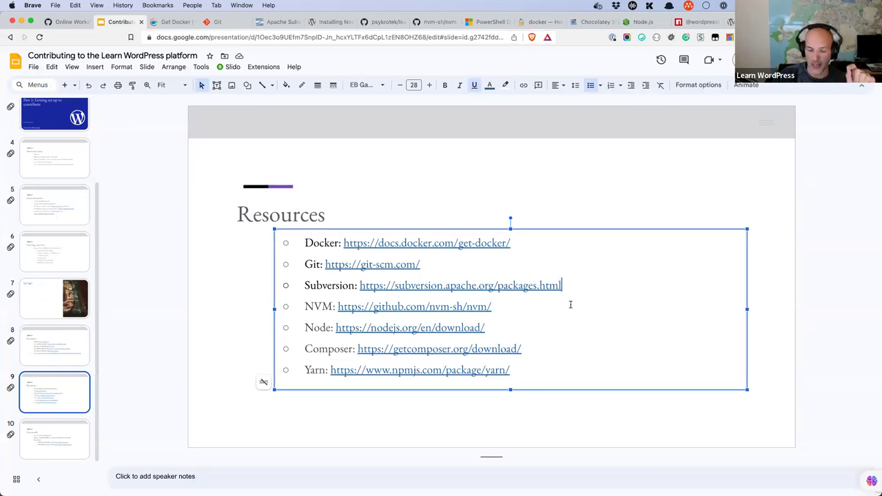
{"action": "left_click", "coordinate": [510, 308]}
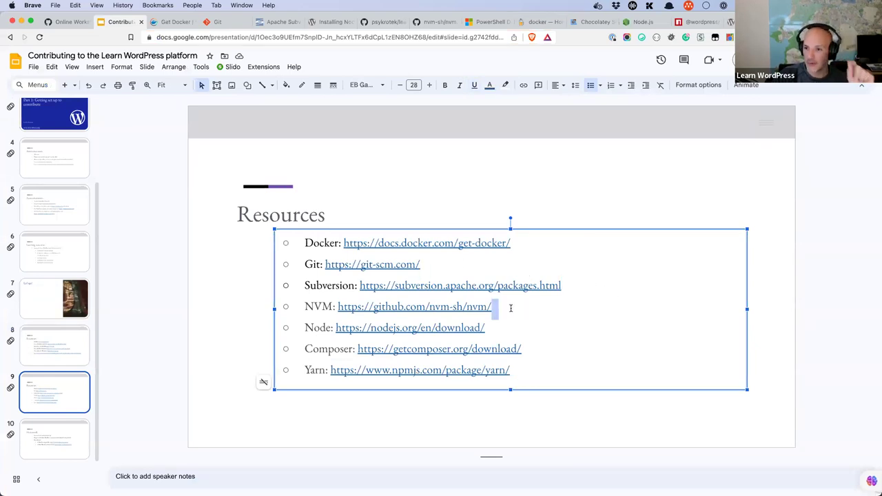
{"action": "key", "text": "Escape"}
{"action": "key", "text": "Escape"}
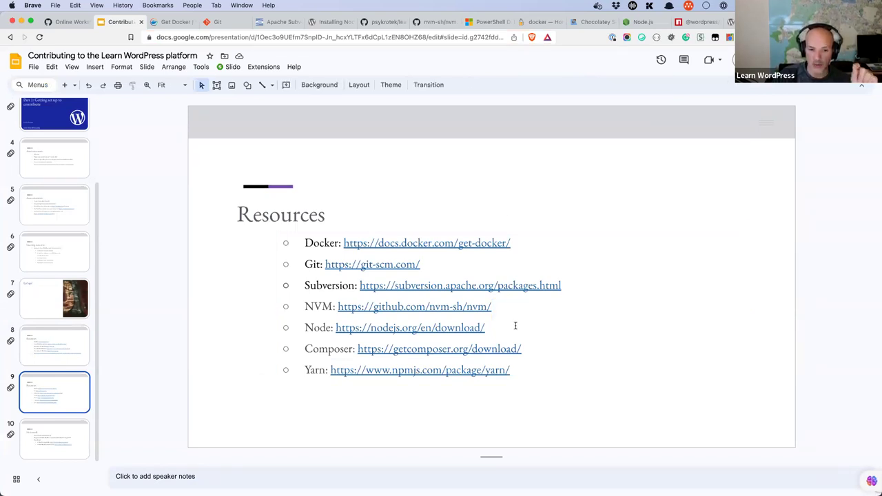
{"action": "left_click", "coordinate": [515, 325]}
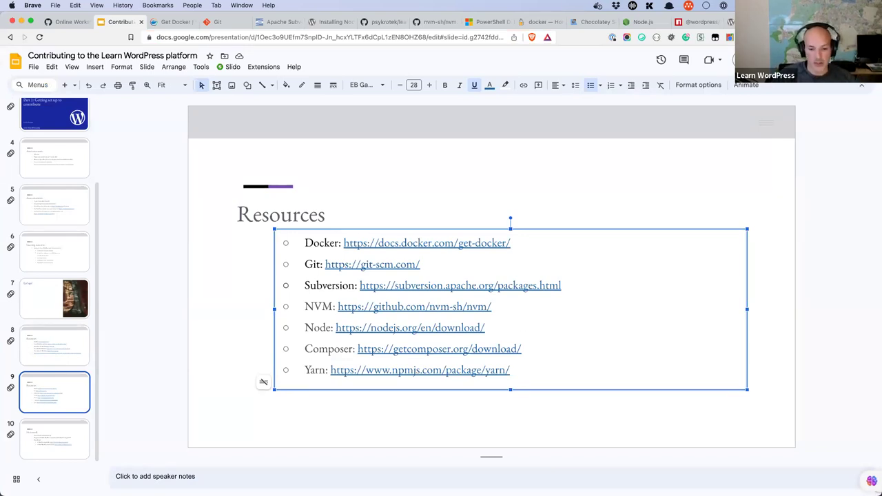
{"action": "mouse_move", "coordinate": [403, 486]}
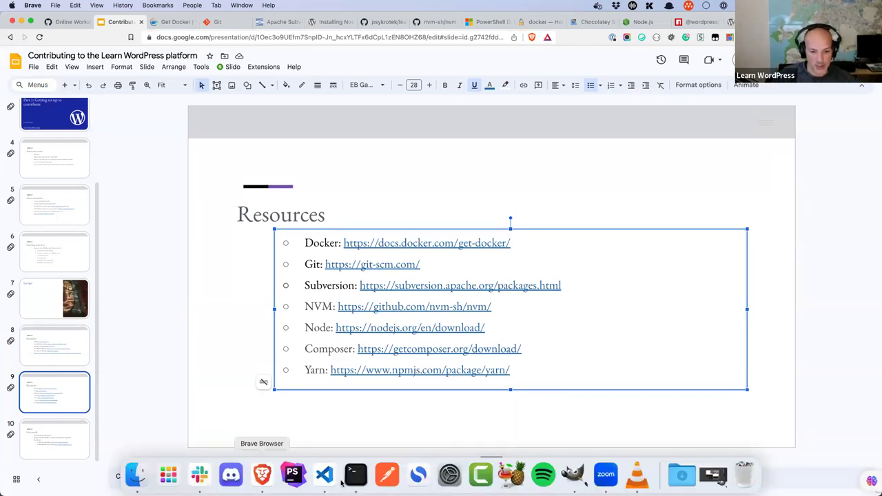
{"action": "left_click", "coordinate": [356, 475]}
Step: Check the installed nvm version with nvm -v, confirming 0.39.3
{"action": "type", "text": "n"}
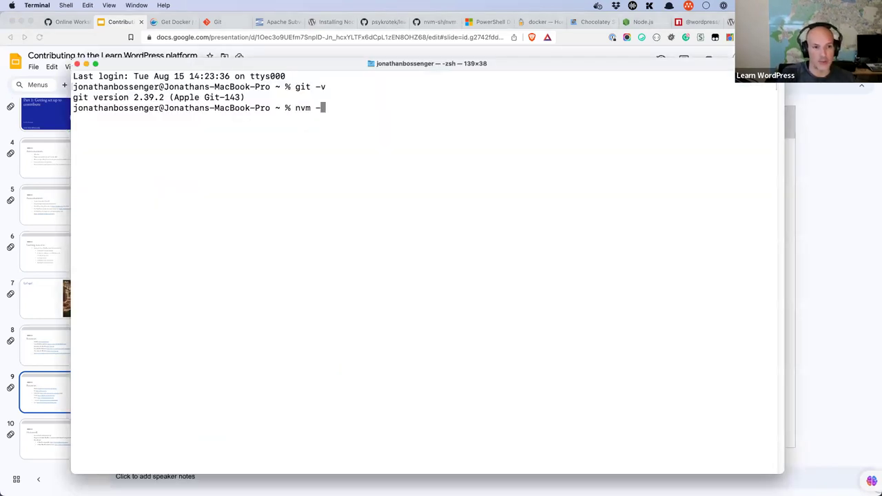
{"action": "type", "text": "v"}
{"action": "key", "text": "Return"}
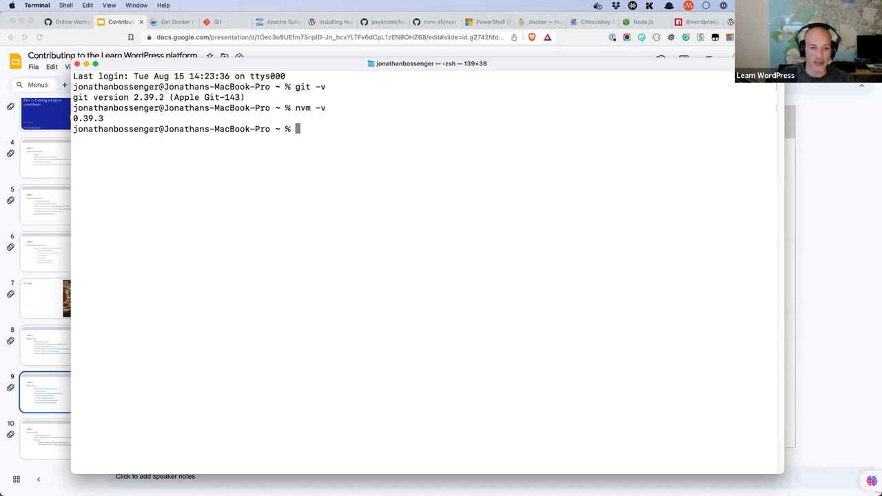
Step: List installed Node versions with nvm list, highlighting v16.20.1 and v18.16.1
{"action": "type", "text": "nvm install "}
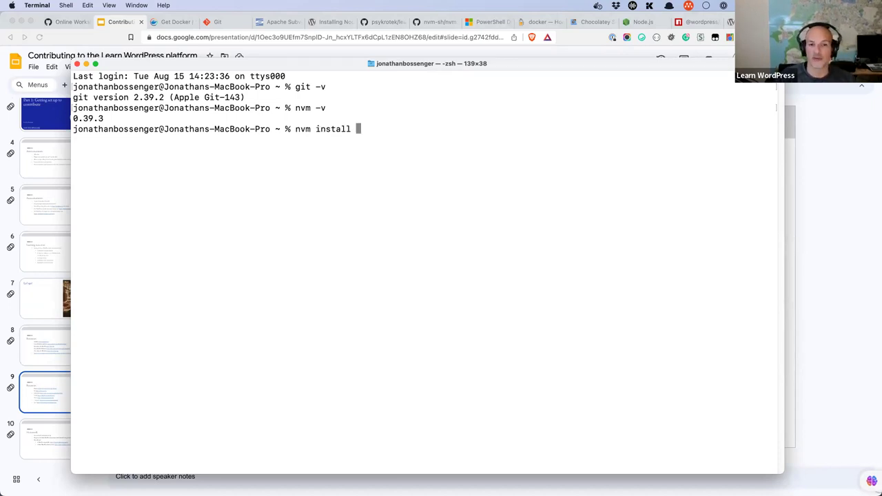
{"action": "type", "text": "18"}
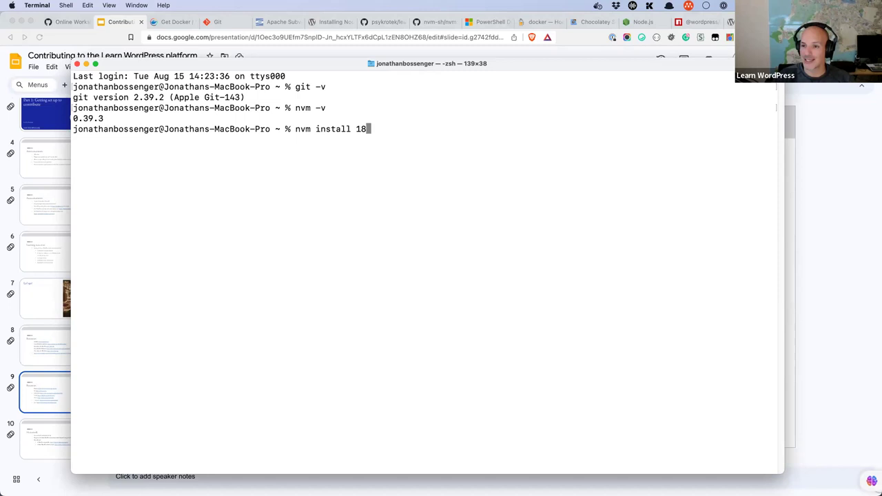
{"action": "key", "text": "BackSpace"}
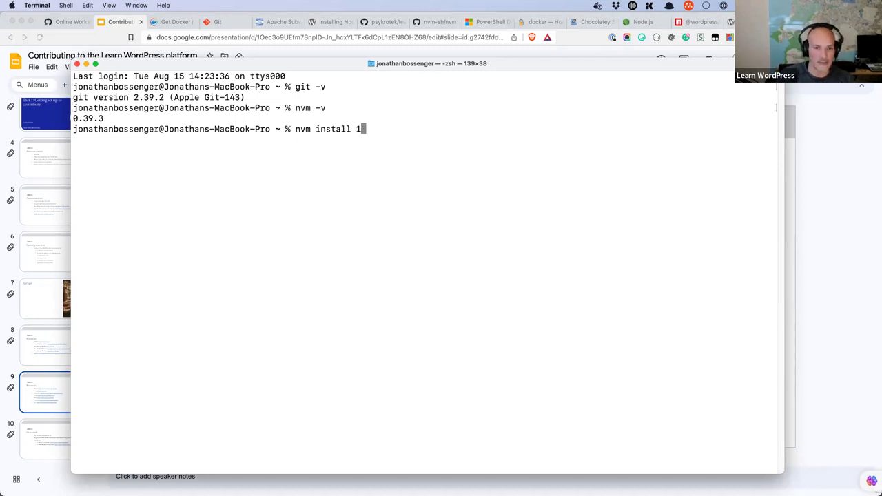
{"action": "key", "text": "BackSpace"}
{"action": "key", "text": "BackSpace"}
{"action": "key", "text": "BackSpace"}
{"action": "key", "text": "BackSpace"}
{"action": "key", "text": "BackSpace"}
{"action": "key", "text": "BackSpace"}
{"action": "key", "text": "BackSpace"}
{"action": "key", "text": "BackSpace"}
{"action": "key", "text": "BackSpace"}
{"action": "key", "text": "BackSpace"}
{"action": "key", "text": "BackSpace"}
{"action": "key", "text": "BackSpace"}
{"action": "key", "text": "BackSpace"}
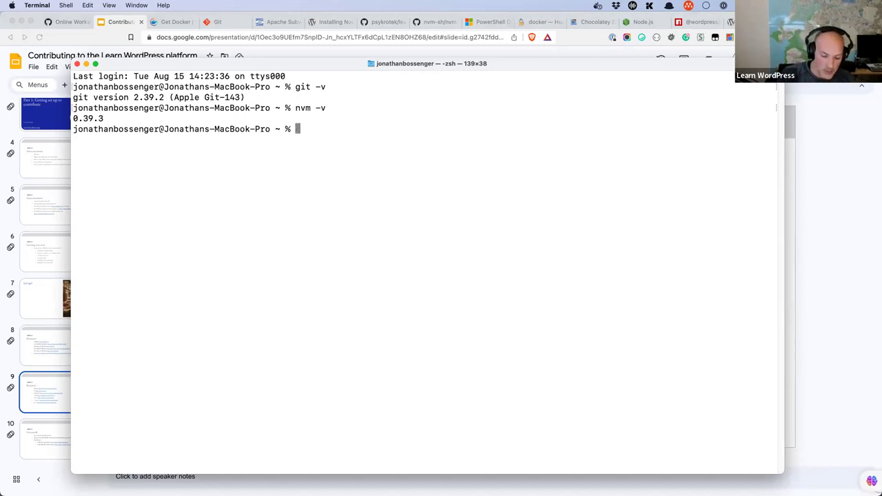
{"action": "type", "text": "nvm lis"}
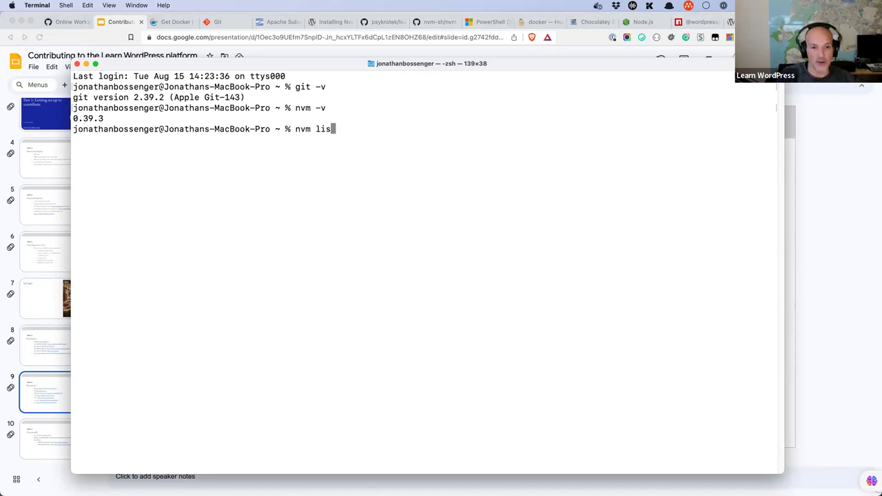
{"action": "type", "text": "t"}
{"action": "key", "text": "Return"}
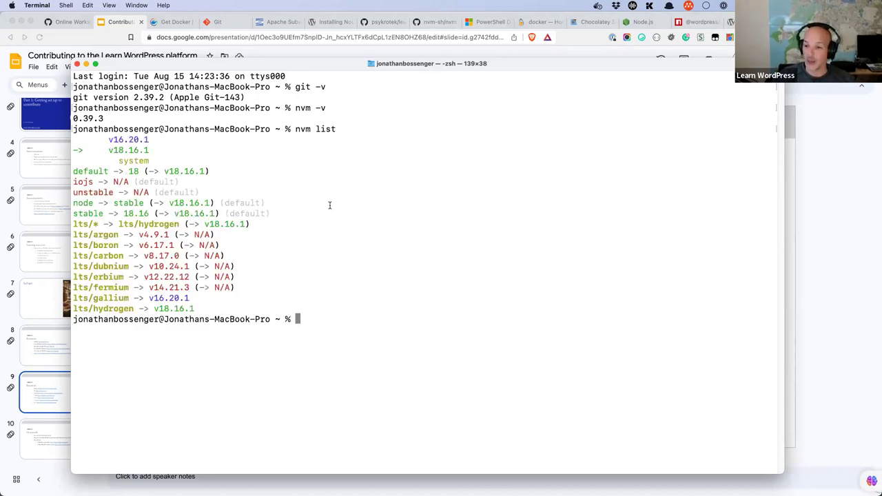
{"action": "left_click_drag", "start_coordinate": [153, 152], "coordinate": [110, 139]}
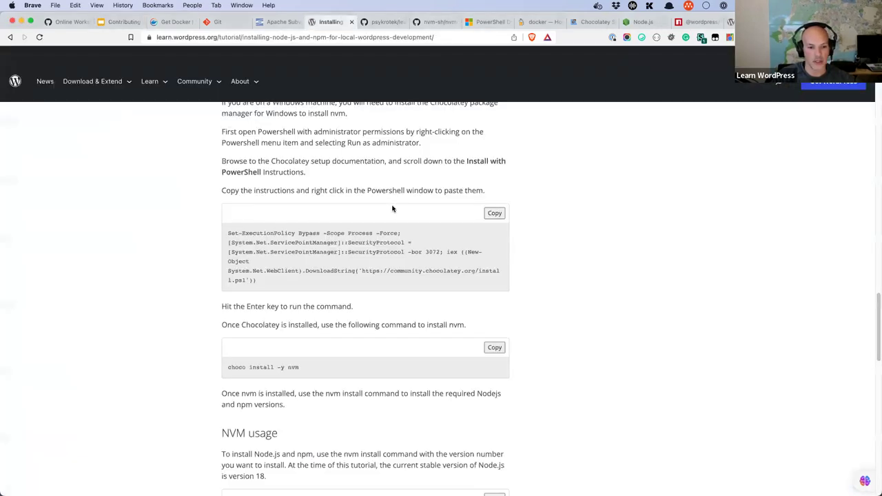
{"action": "scroll", "coordinate": [392, 207], "scroll_direction": "down", "scroll_amount": 1}
{"action": "scroll", "coordinate": [300, 216], "scroll_direction": "down", "scroll_amount": 4}
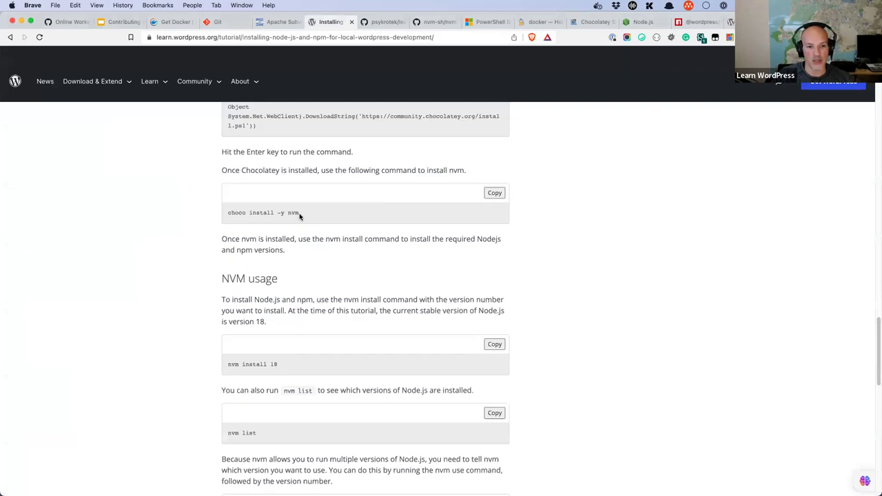
Step: Select the Windows choco install -y nvm command in the Node.js tutorial
{"action": "triple_click", "coordinate": [228, 214]}
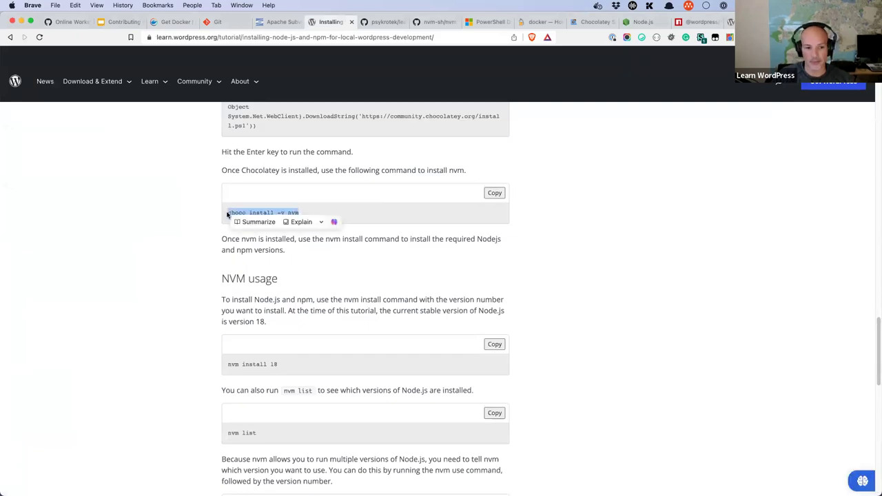
{"action": "scroll", "coordinate": [282, 290], "scroll_direction": "down", "scroll_amount": 2}
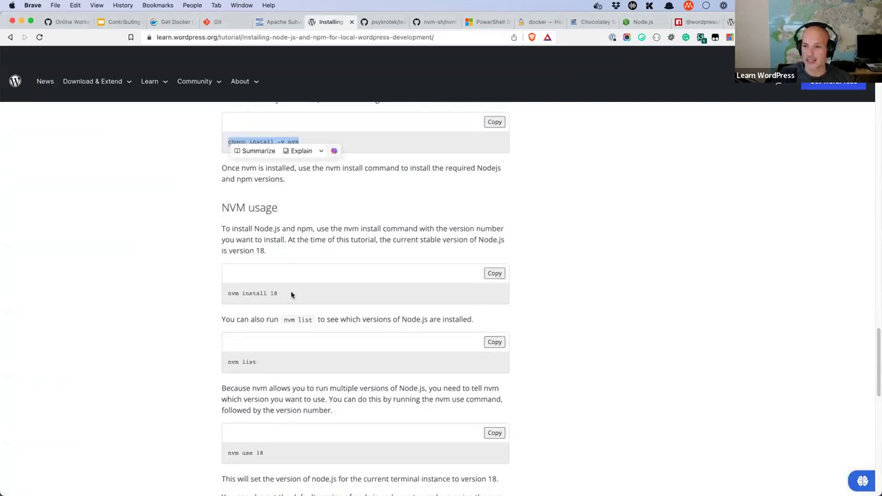
{"action": "left_click", "coordinate": [292, 295]}
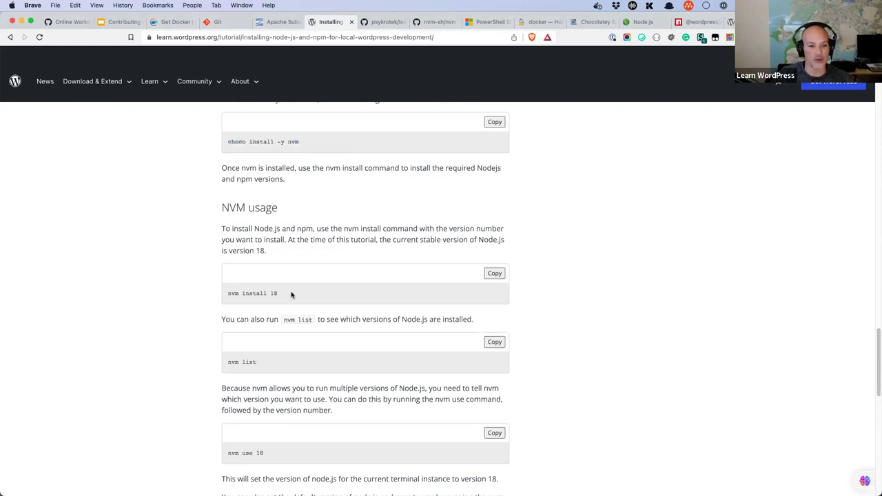
Step: Highlight the macOS and Linux nvm curl install command, then return to the slides
{"action": "scroll", "coordinate": [291, 295], "scroll_direction": "down", "scroll_amount": 3}
{"action": "scroll", "coordinate": [292, 295], "scroll_direction": "down", "scroll_amount": 5}
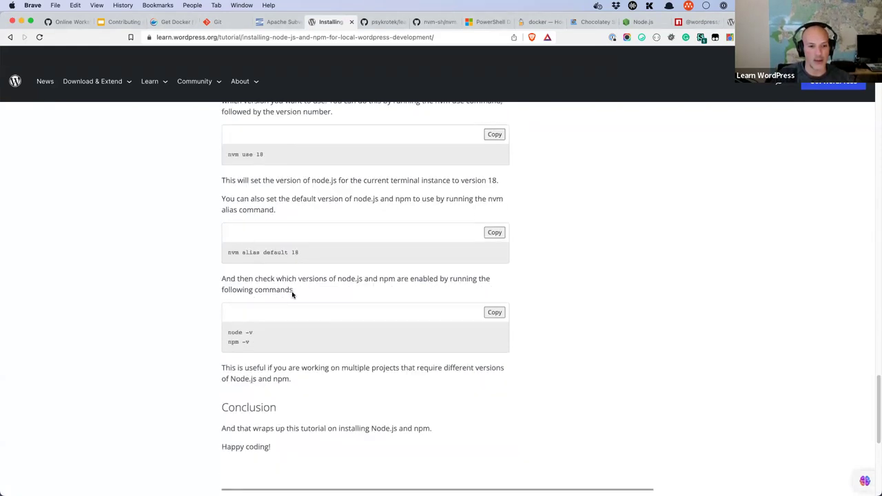
{"action": "scroll", "coordinate": [292, 295], "scroll_direction": "up", "scroll_amount": 5}
{"action": "scroll", "coordinate": [292, 295], "scroll_direction": "up", "scroll_amount": 5}
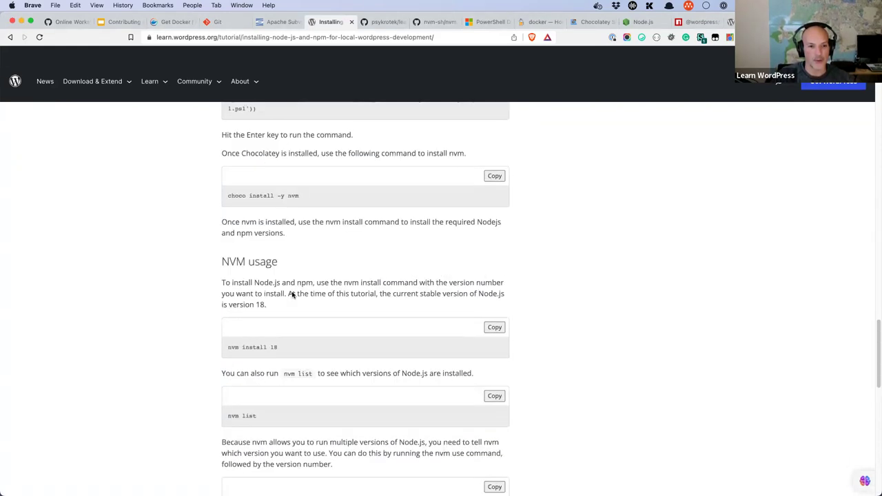
{"action": "scroll", "coordinate": [292, 295], "scroll_direction": "up", "scroll_amount": 3}
{"action": "scroll", "coordinate": [291, 295], "scroll_direction": "up", "scroll_amount": 4}
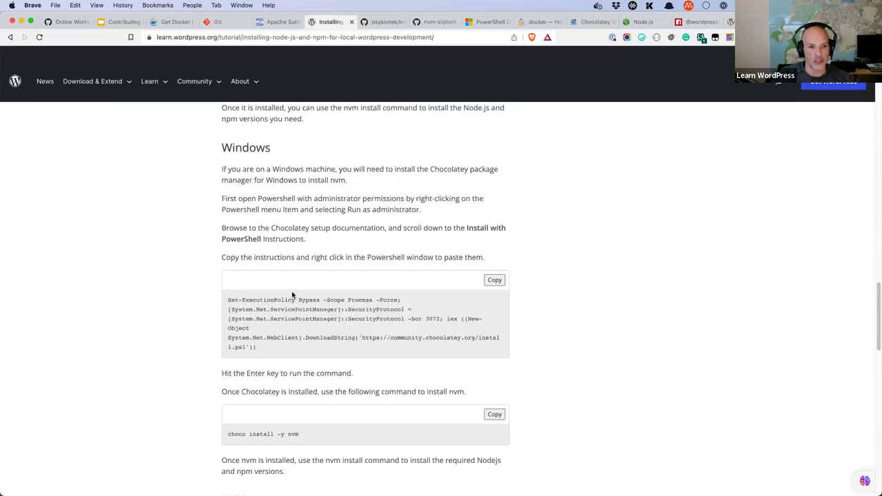
{"action": "scroll", "coordinate": [291, 295], "scroll_direction": "up", "scroll_amount": 4}
{"action": "scroll", "coordinate": [292, 295], "scroll_direction": "up", "scroll_amount": 1}
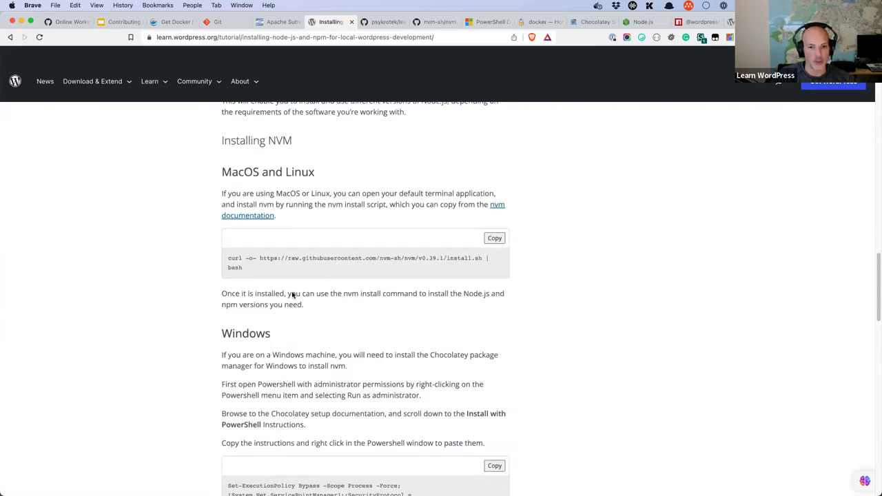
{"action": "scroll", "coordinate": [479, 305], "scroll_direction": "down", "scroll_amount": 1}
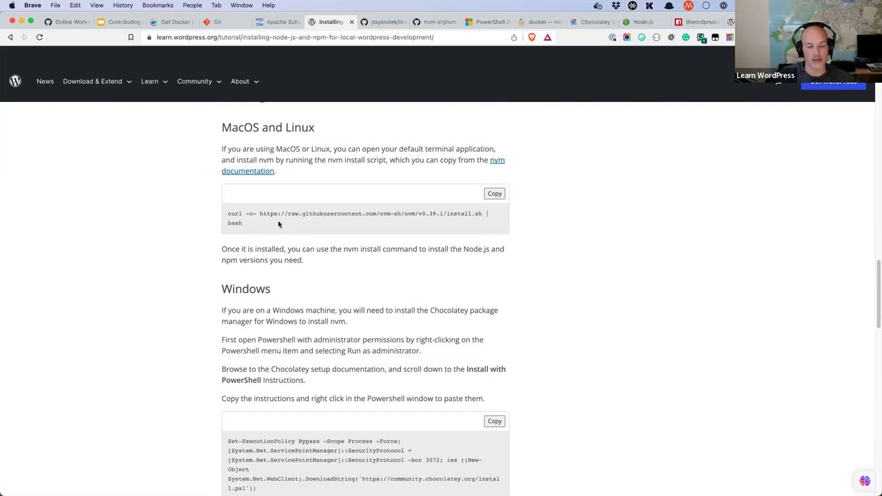
{"action": "left_click_drag", "start_coordinate": [228, 214], "coordinate": [408, 224]}
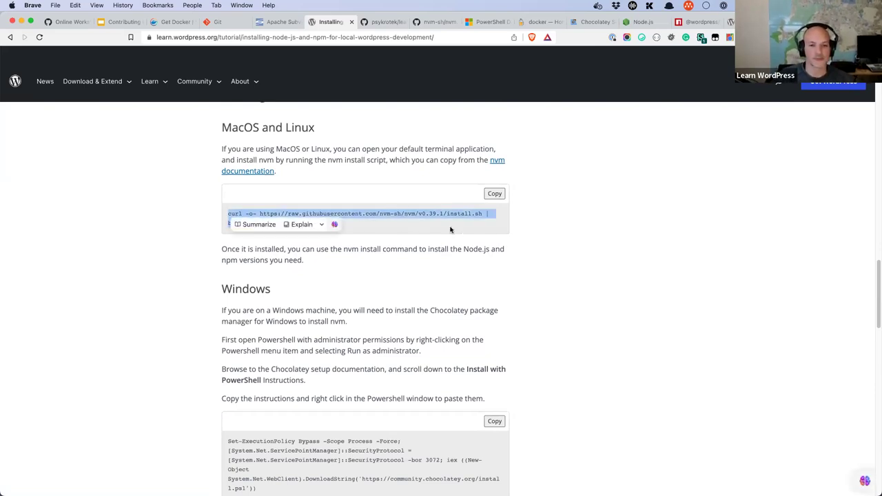
{"action": "left_click", "coordinate": [136, 63]}
{"action": "left_click", "coordinate": [118, 26]}
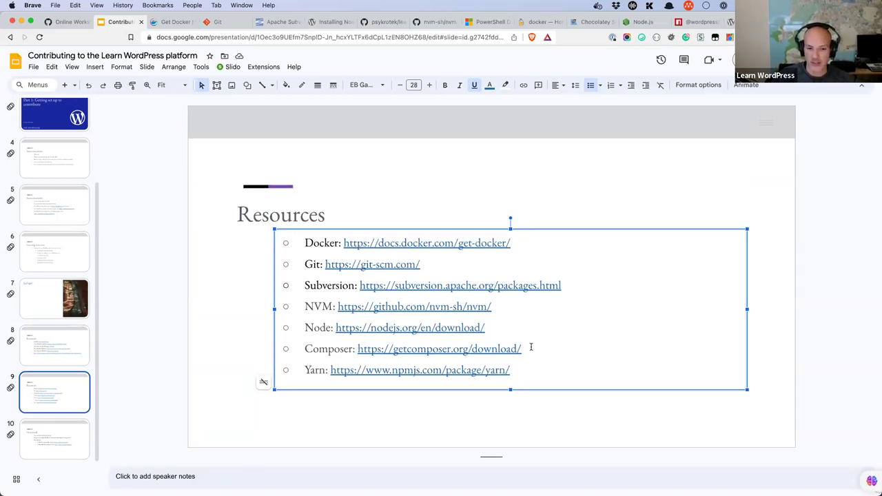
Step: Open the Composer download link from slide 9 in a new tab
{"action": "left_click_drag", "start_coordinate": [531, 348], "coordinate": [491, 347]}
{"action": "left_click_drag", "start_coordinate": [308, 347], "coordinate": [305, 348]}
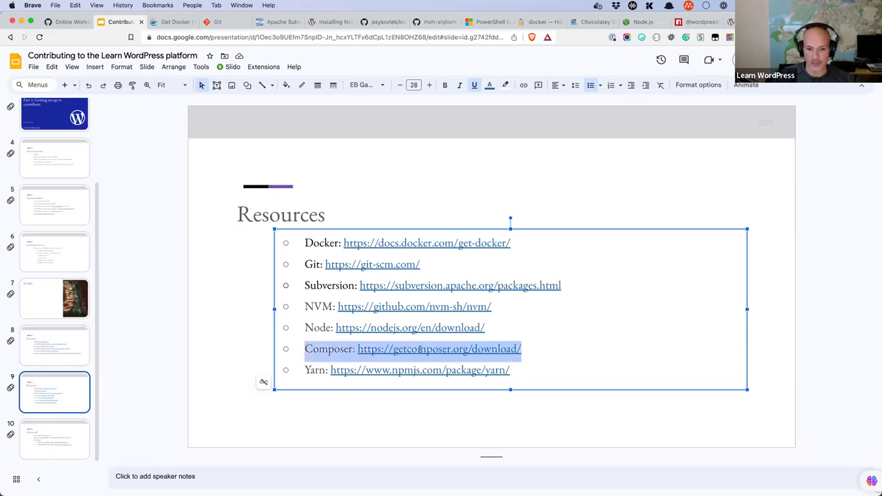
{"action": "left_click", "coordinate": [484, 349]}
{"action": "left_click", "coordinate": [423, 372]}
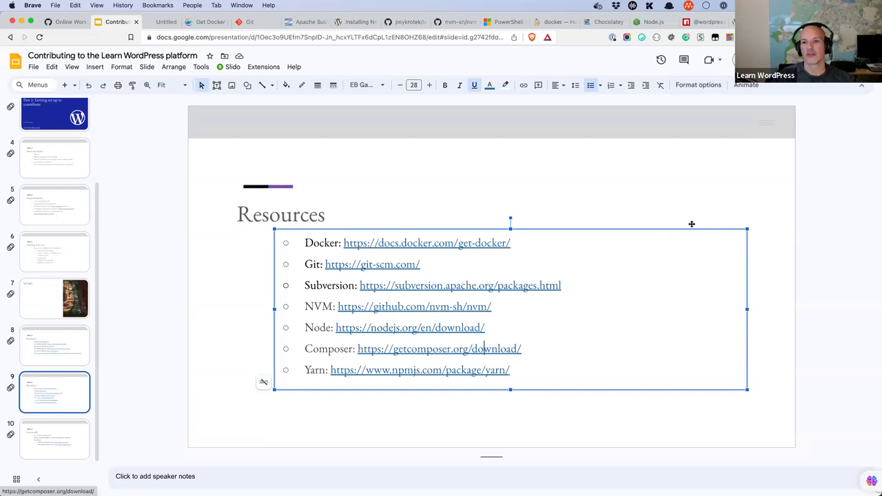
{"action": "left_click", "coordinate": [461, 348]}
{"action": "left_click", "coordinate": [427, 369]}
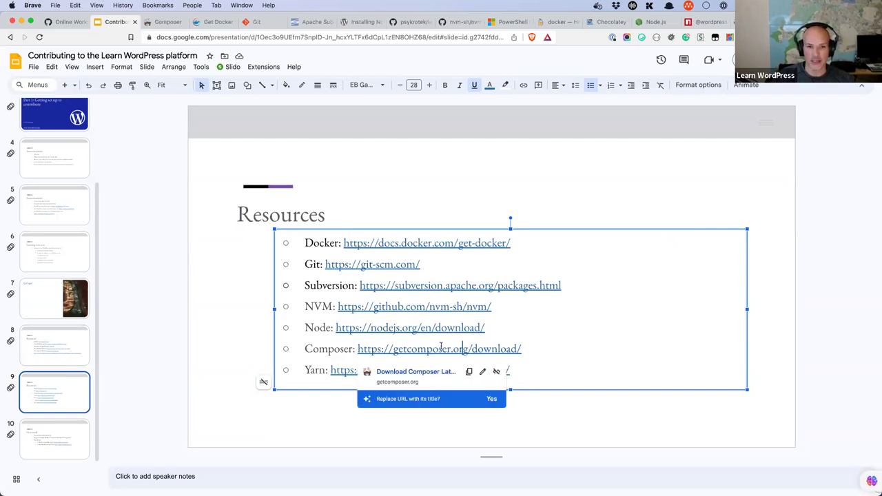
{"action": "left_click", "coordinate": [221, 28]}
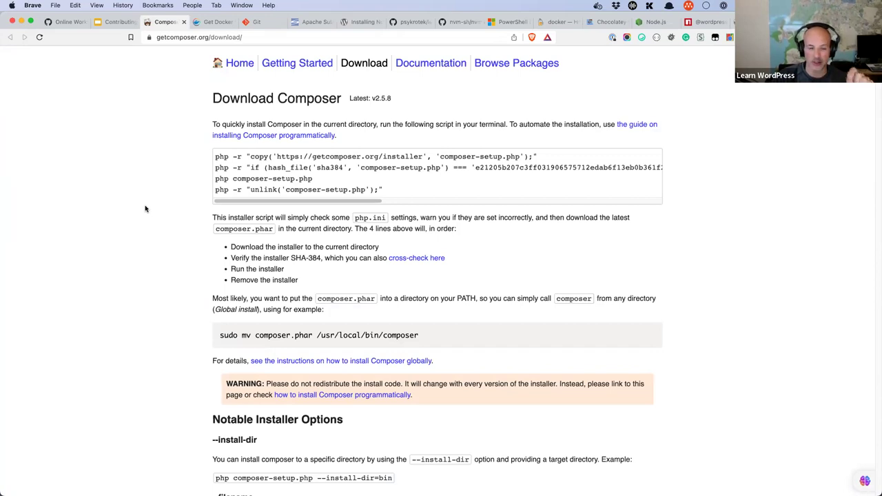
Step: Check slide 8's resources list, then go to the Composer home page
{"action": "left_click", "coordinate": [118, 23]}
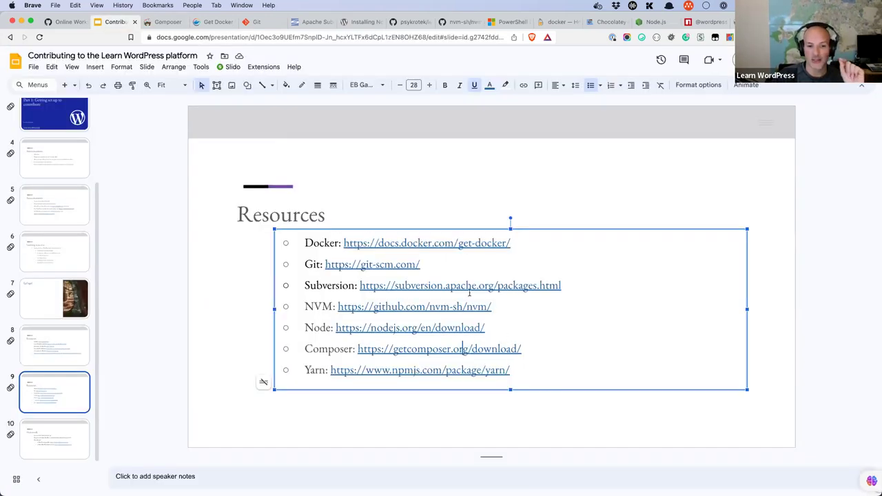
{"action": "left_click", "coordinate": [78, 346]}
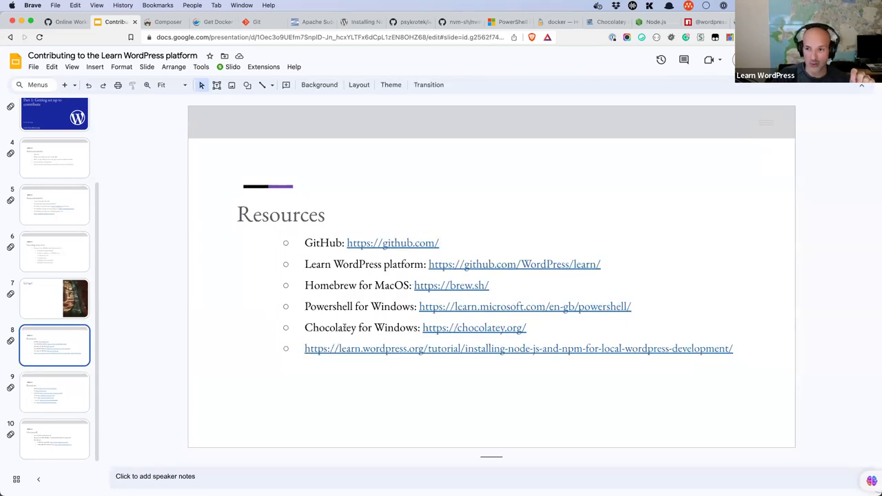
{"action": "left_click", "coordinate": [344, 328]}
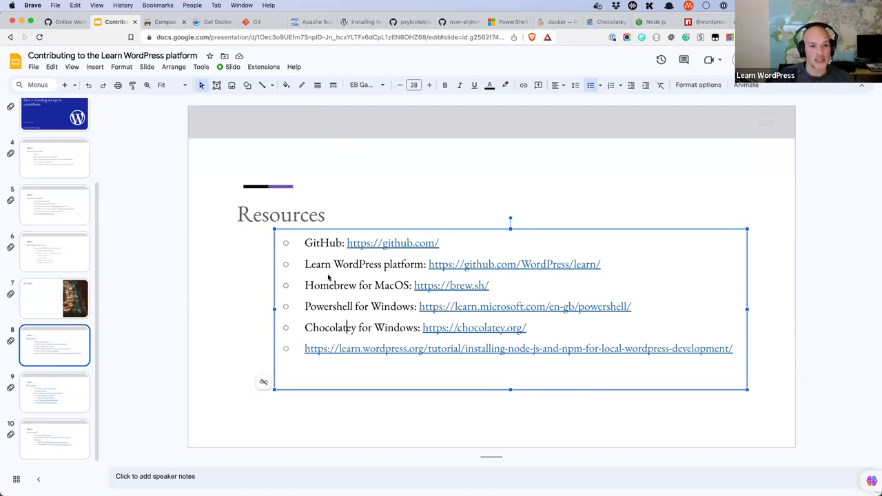
{"action": "key", "text": "ctrl+Tab"}
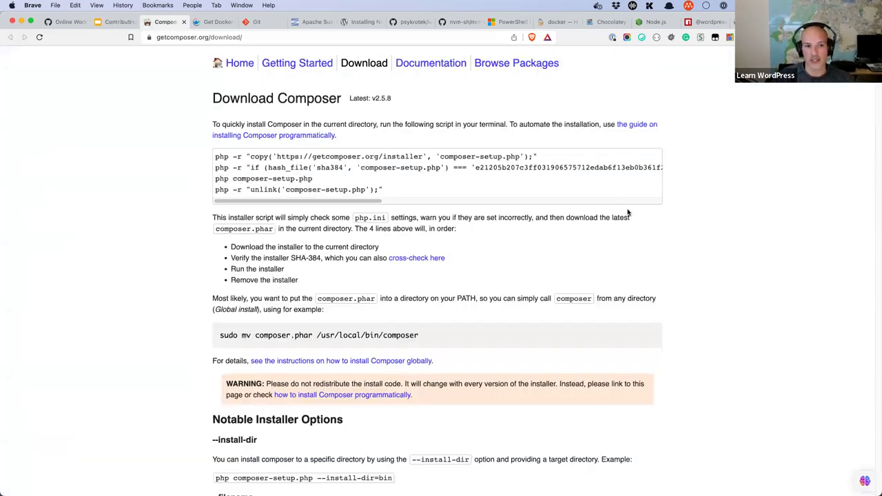
{"action": "left_click", "coordinate": [241, 66]}
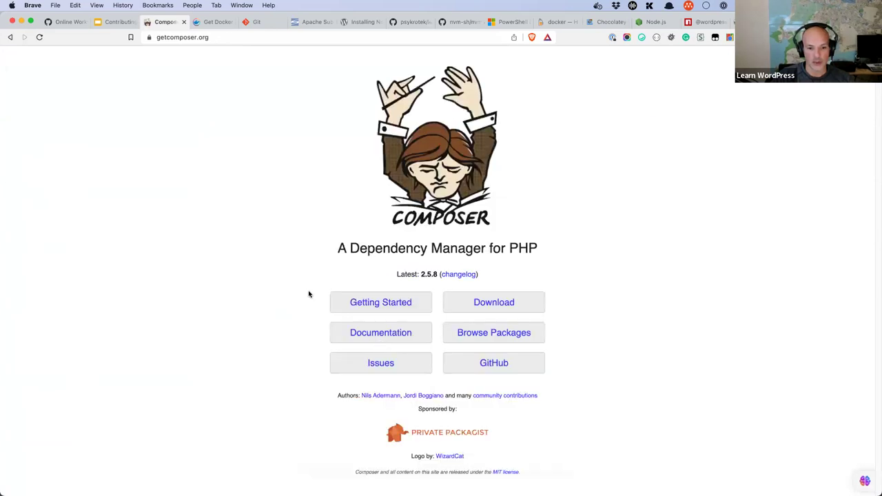
Step: Open Composer's Getting Started docs at System Requirements, then start a new browser tab
{"action": "key", "text": "Tab"}
{"action": "left_click", "coordinate": [375, 305]}
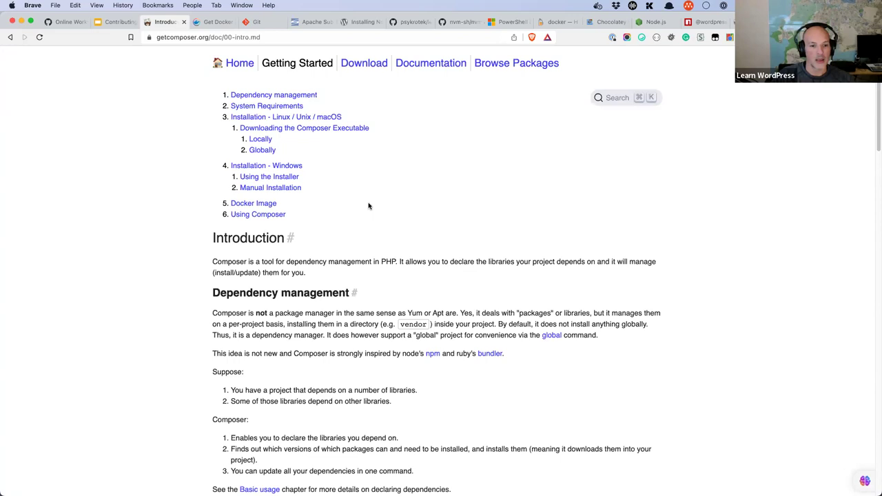
{"action": "left_click", "coordinate": [272, 107]}
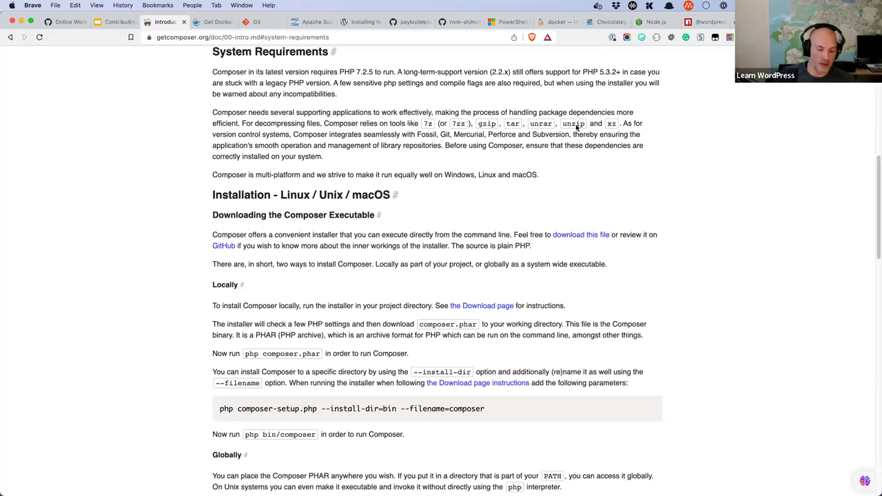
{"action": "key", "text": "super+t"}
Step: Search 'localwp composer' and open the Local Community Composer Install thread
{"action": "type", "text": "l"}
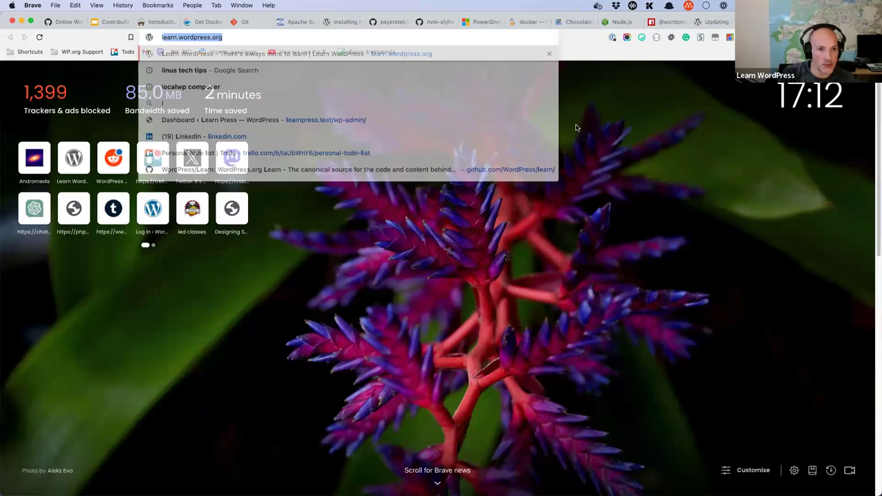
{"action": "type", "text": "ocalwp"}
{"action": "key", "text": "BackSpace"}
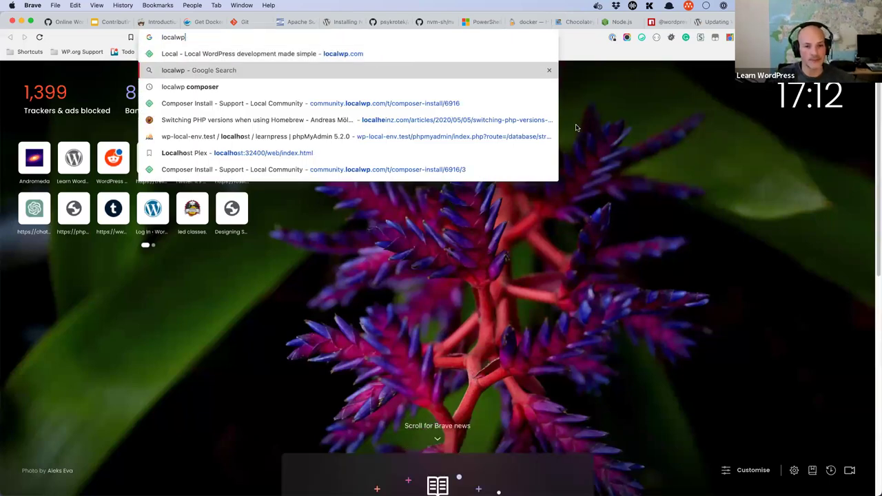
{"action": "key", "text": "Down"}
{"action": "key", "text": "Return"}
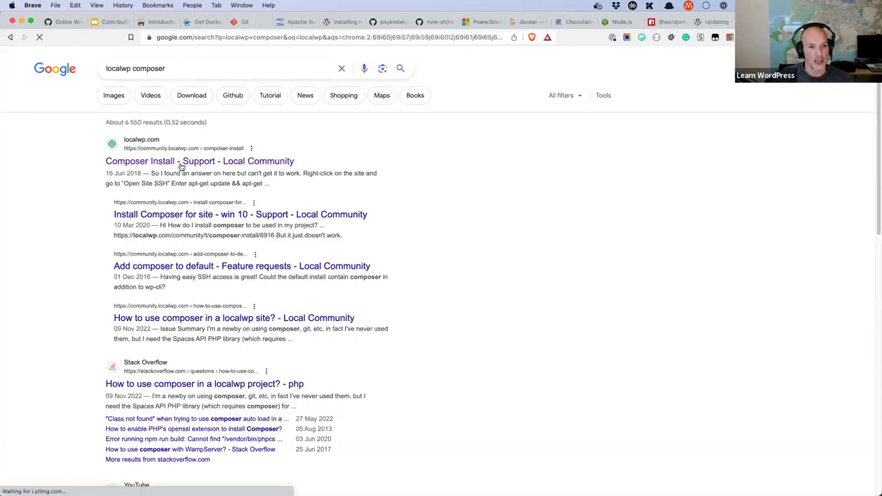
{"action": "left_click", "coordinate": [245, 163]}
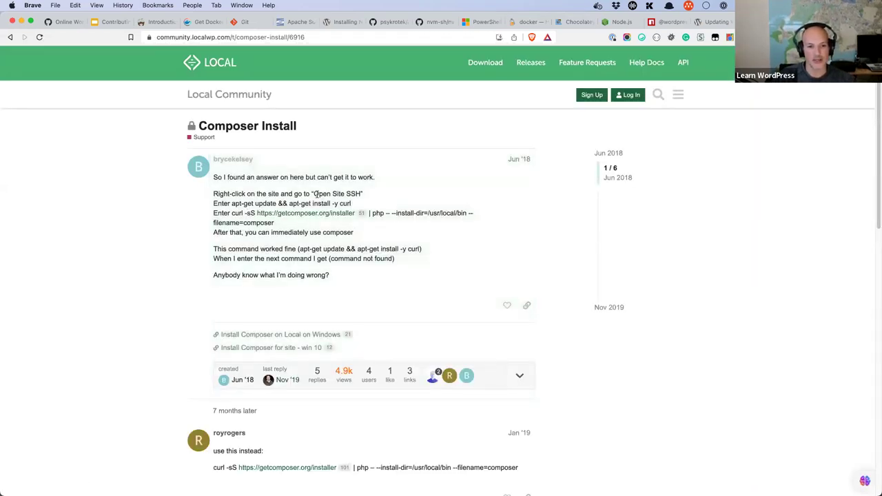
Step: Highlight the Open Site SSH and apt-get update steps, then start a new tab
{"action": "left_click_drag", "start_coordinate": [314, 194], "coordinate": [361, 193]}
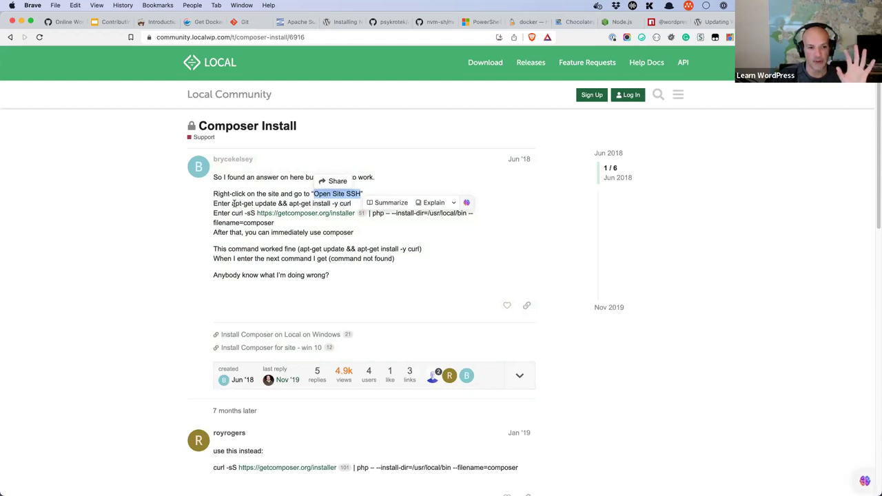
{"action": "left_click_drag", "start_coordinate": [233, 204], "coordinate": [321, 203]}
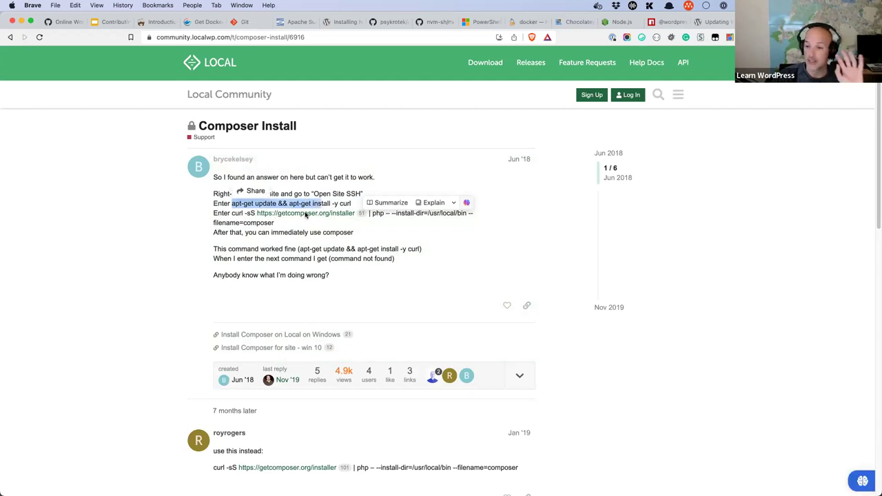
{"action": "left_click", "coordinate": [432, 270]}
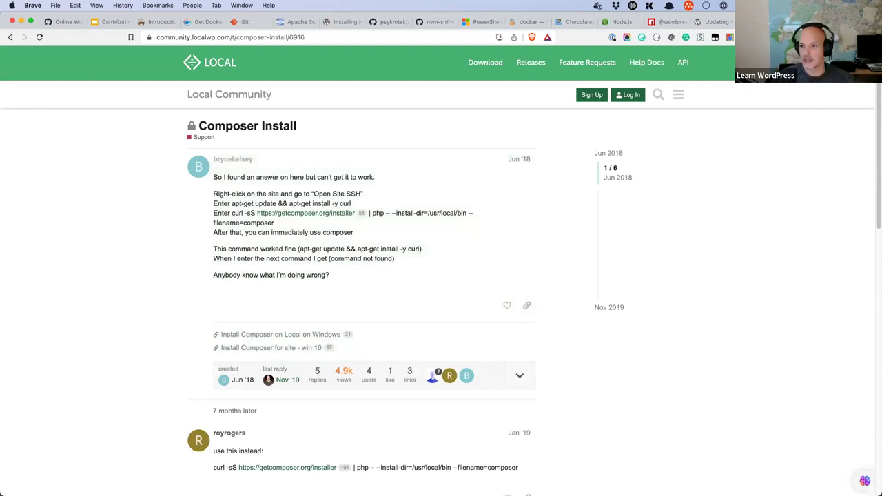
{"action": "key", "text": "super+t"}
Step: Search 'devkinsta composer' and scroll the Support for Composer thread to the gist reply
{"action": "type", "text": "dev"}
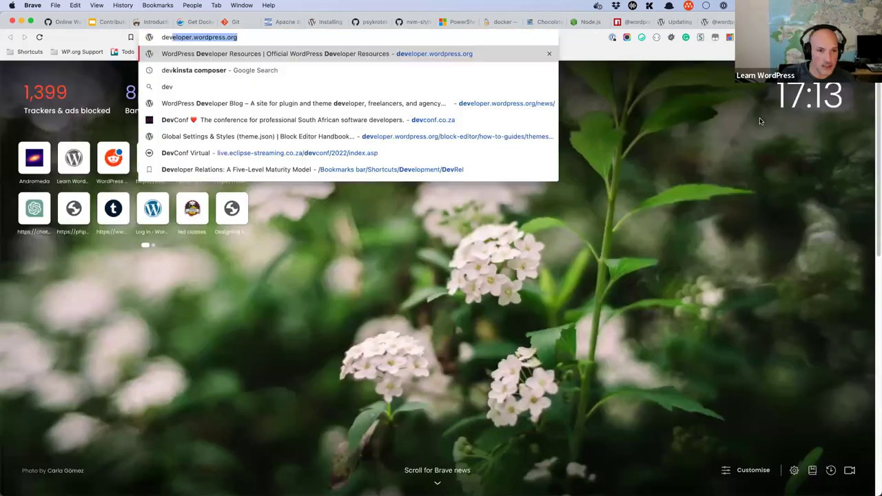
{"action": "type", "text": "k"}
{"action": "key", "text": "Return"}
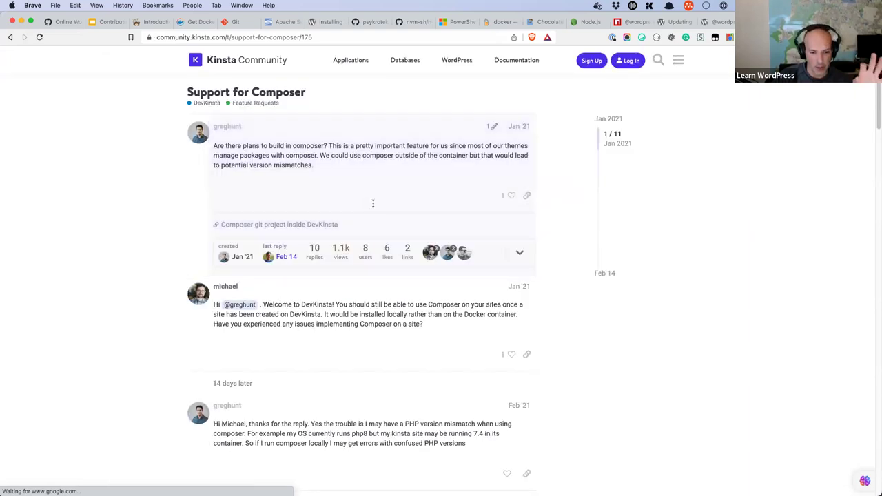
{"action": "scroll", "coordinate": [345, 241], "scroll_direction": "down", "scroll_amount": 5}
{"action": "scroll", "coordinate": [315, 280], "scroll_direction": "down", "scroll_amount": 3}
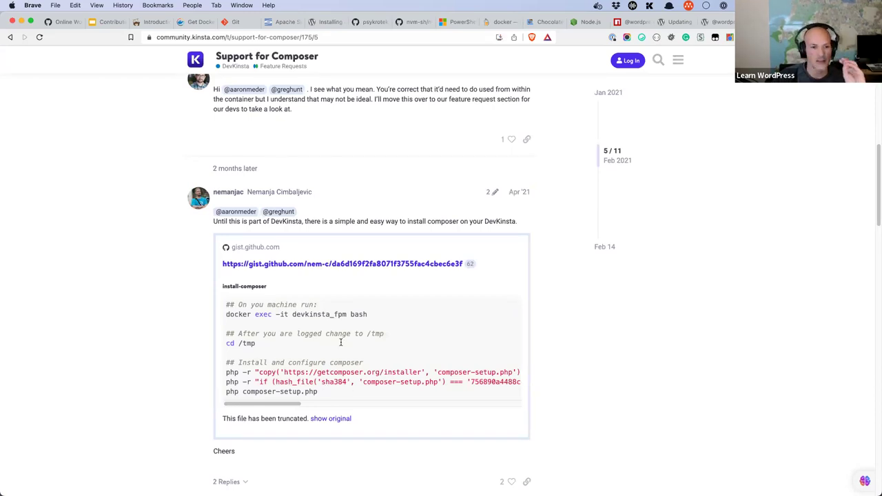
{"action": "scroll", "coordinate": [339, 338], "scroll_direction": "down", "scroll_amount": 2}
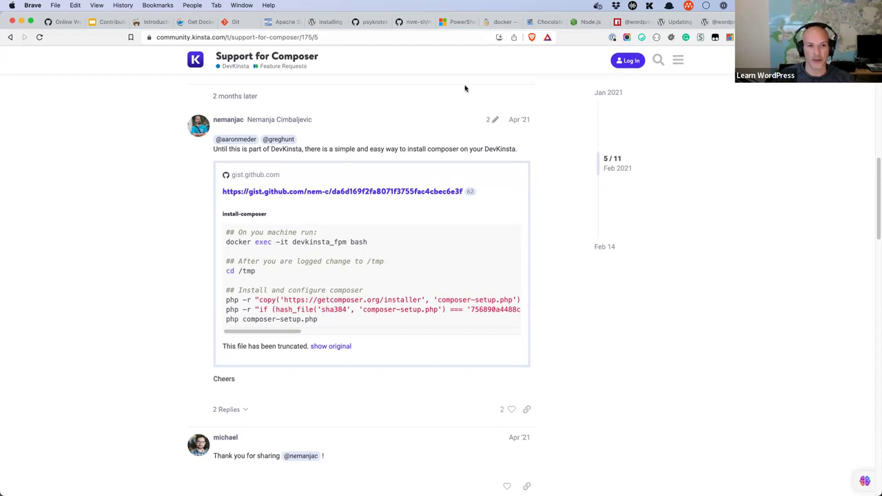
Step: Search Chocolatey Community for 'php' packages, then bring the VLC playlist forward
{"action": "left_click", "coordinate": [539, 24]}
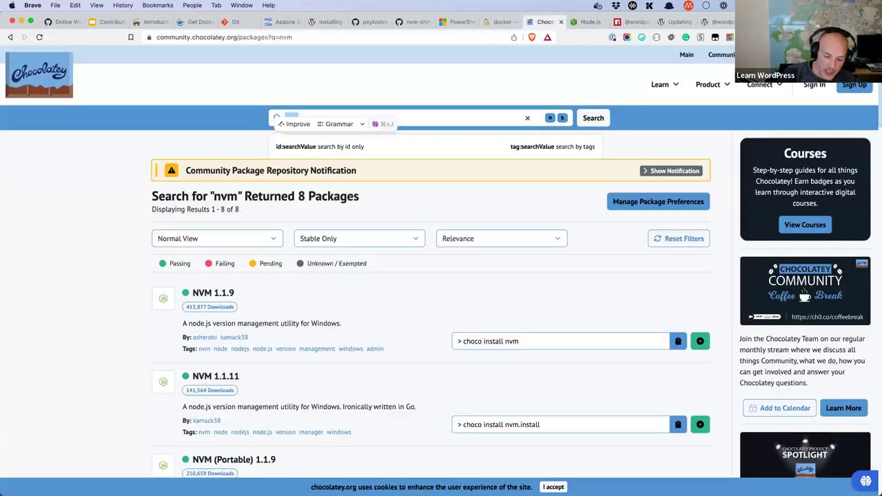
{"action": "type", "text": "php"}
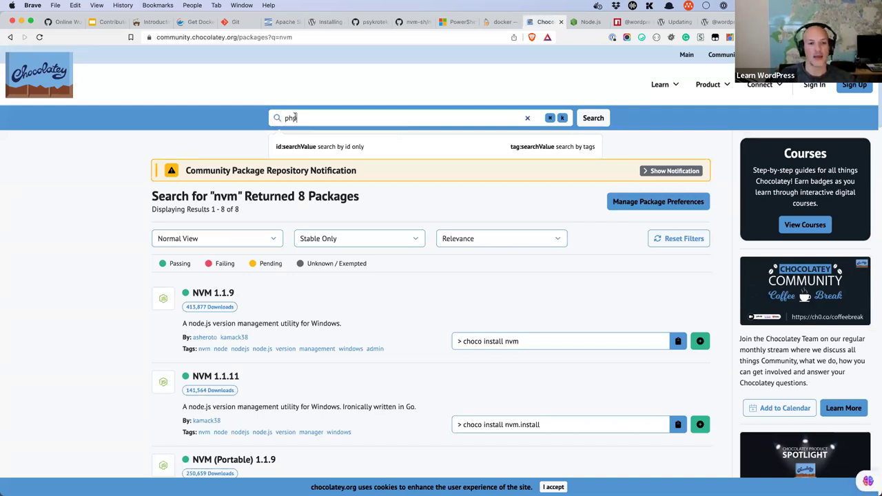
{"action": "key", "text": "Return"}
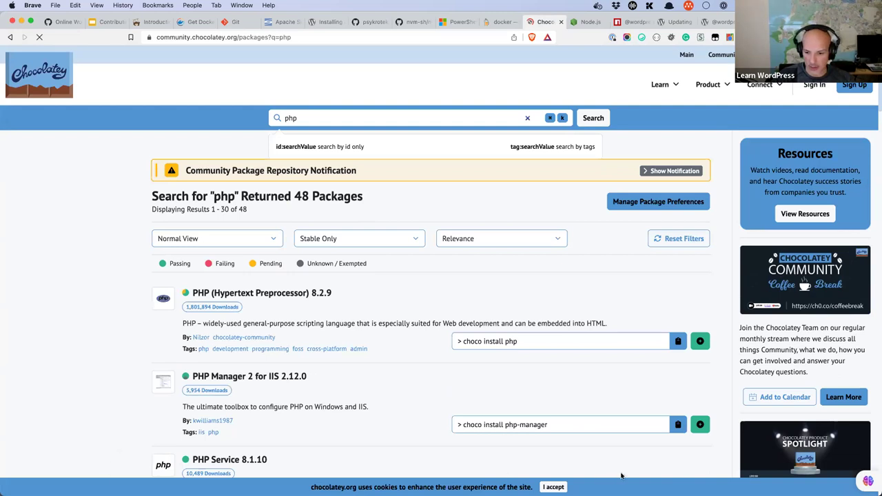
{"action": "left_click", "coordinate": [639, 475]}
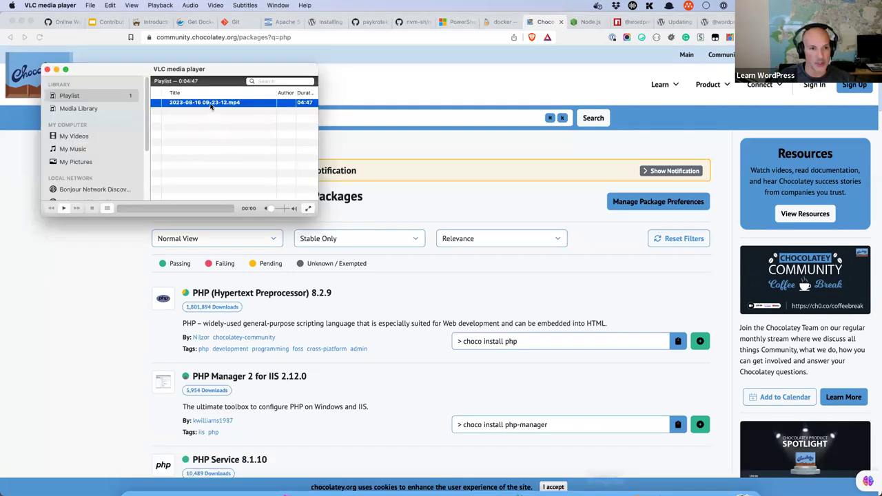
Step: Play the recorded mp4 and rewind to PowerShell's php -v output showing PHP 8.2.9
{"action": "key", "text": "space"}
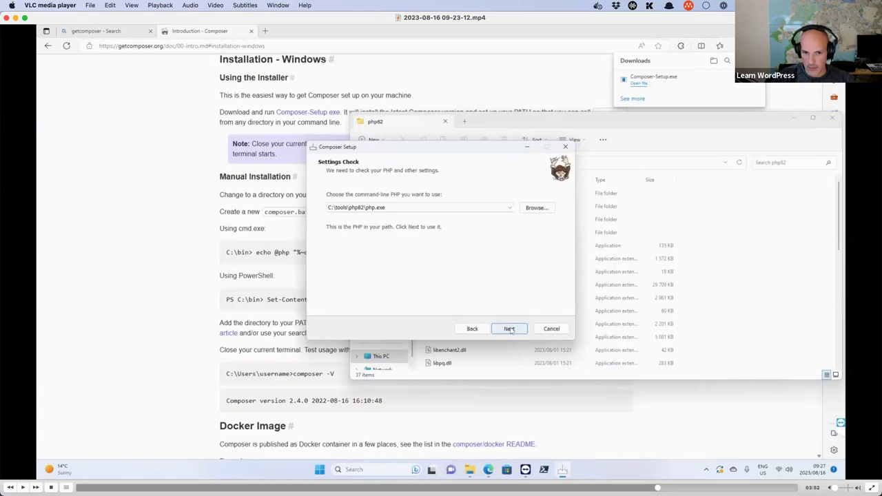
{"action": "key", "text": "Left"}
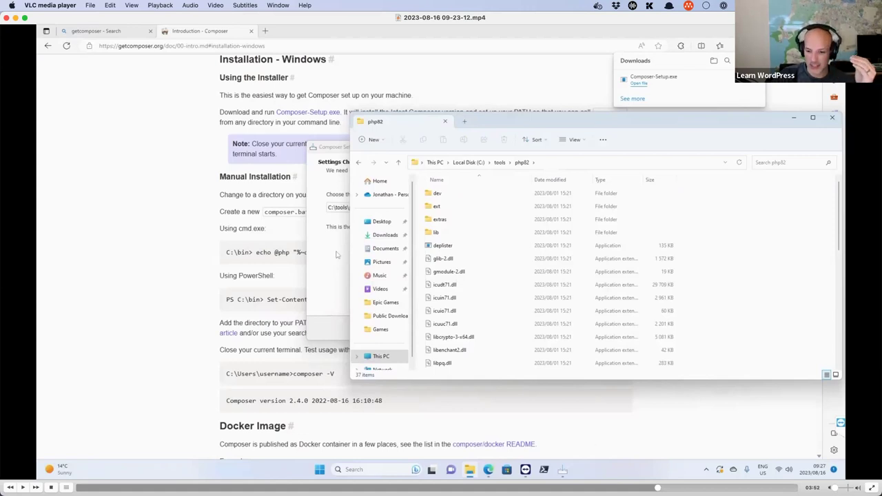
{"action": "key", "text": "ctrl+super+Left"}
{"action": "key", "text": "ctrl+super+Left"}
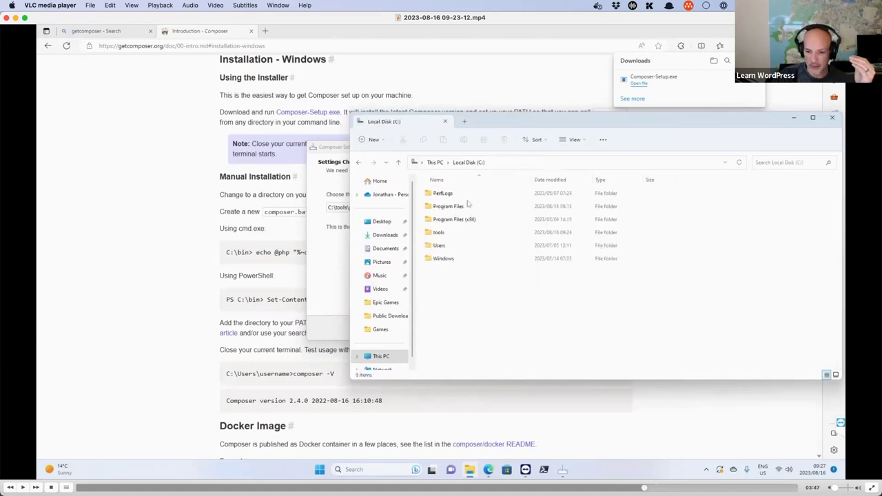
{"action": "key", "text": "ctrl+super+Left"}
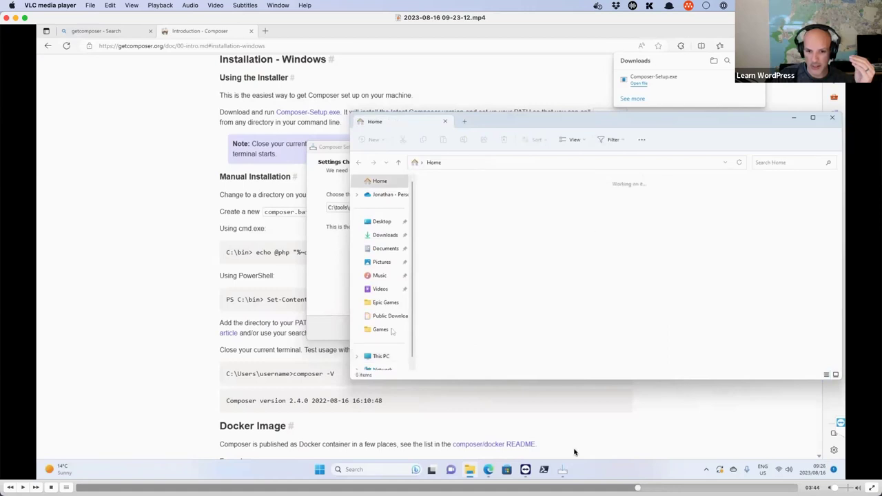
{"action": "key", "text": "ctrl+super+Left"}
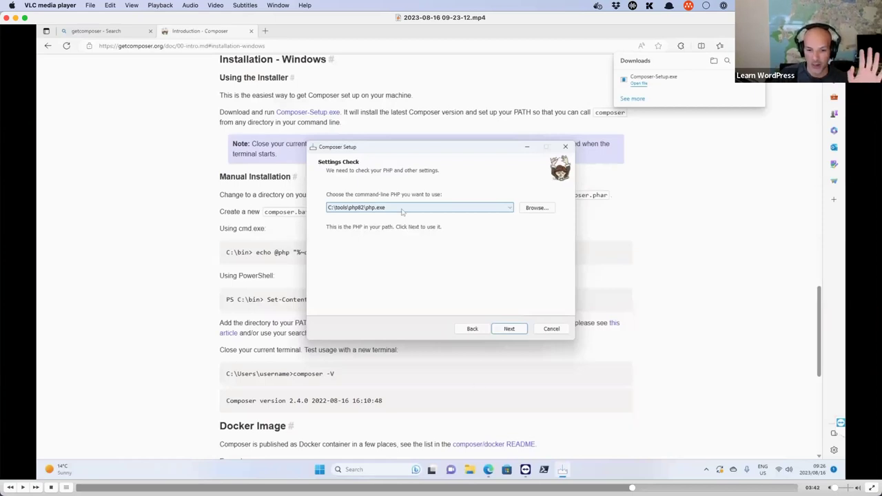
{"action": "key", "text": "ctrl+super+Left"}
{"action": "key", "text": "ctrl+super+Left"}
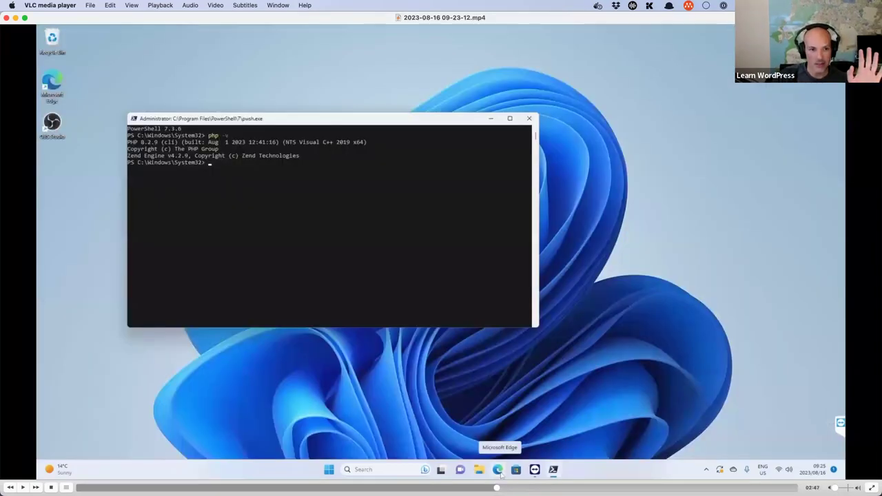
Step: Rewind the VLC recording through the choco install php output toward its start
{"action": "key", "text": "ctrl+super+Left"}
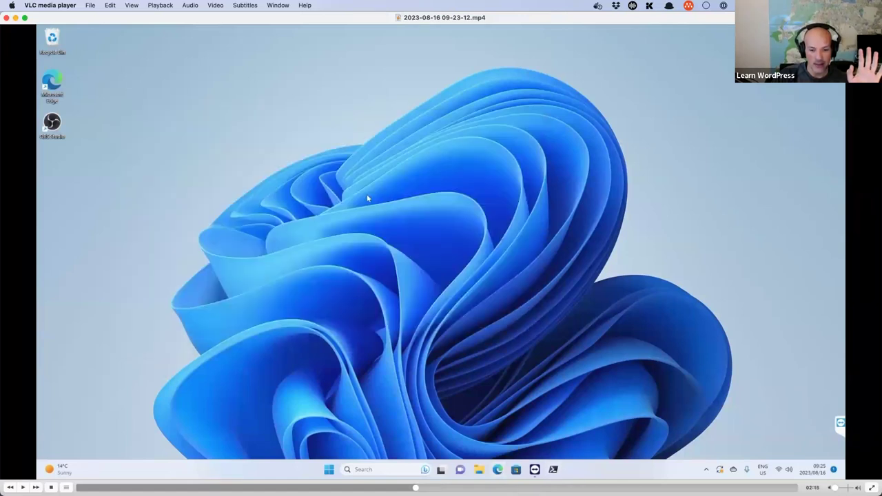
{"action": "key", "text": "ctrl+super+Left"}
{"action": "key", "text": "ctrl+super+Left"}
{"action": "key", "text": "ctrl+super+Left"}
{"action": "key", "text": "ctrl+super+Left"}
{"action": "key", "text": "ctrl+super+Left"}
{"action": "key", "text": "ctrl+super+Left"}
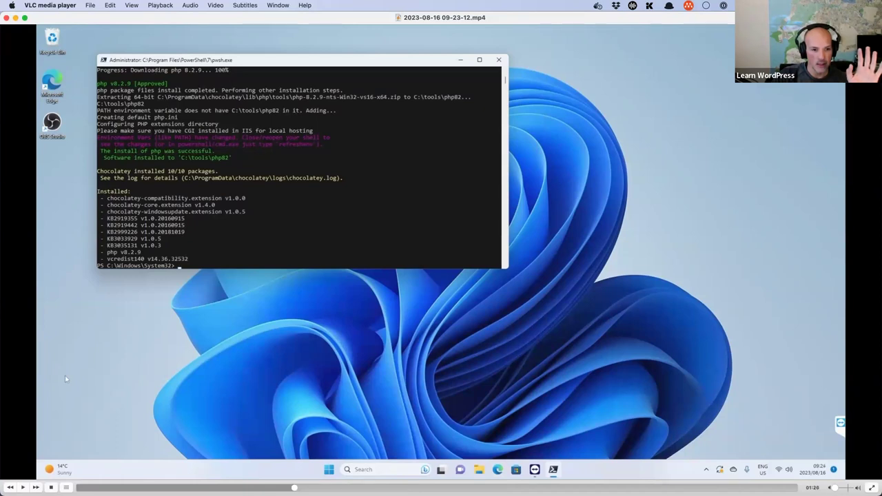
{"action": "key", "text": "ctrl+super+Left"}
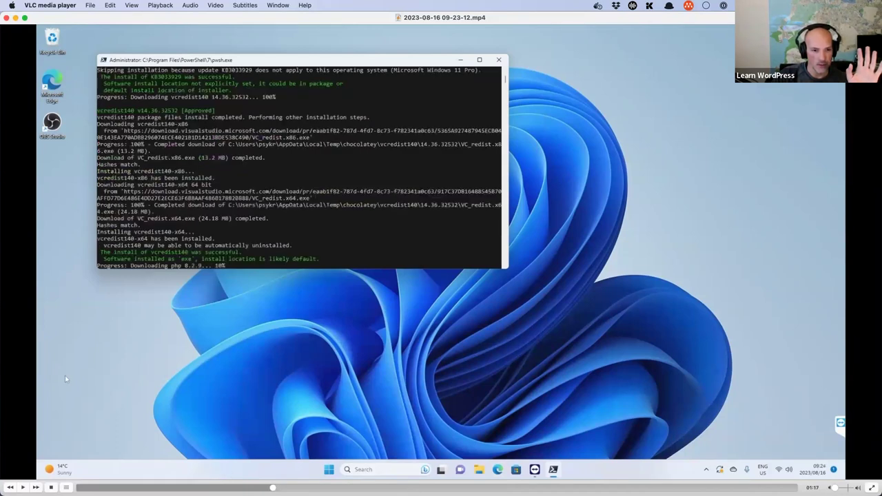
{"action": "key", "text": "ctrl+super+Left"}
{"action": "key", "text": "ctrl+super+Left"}
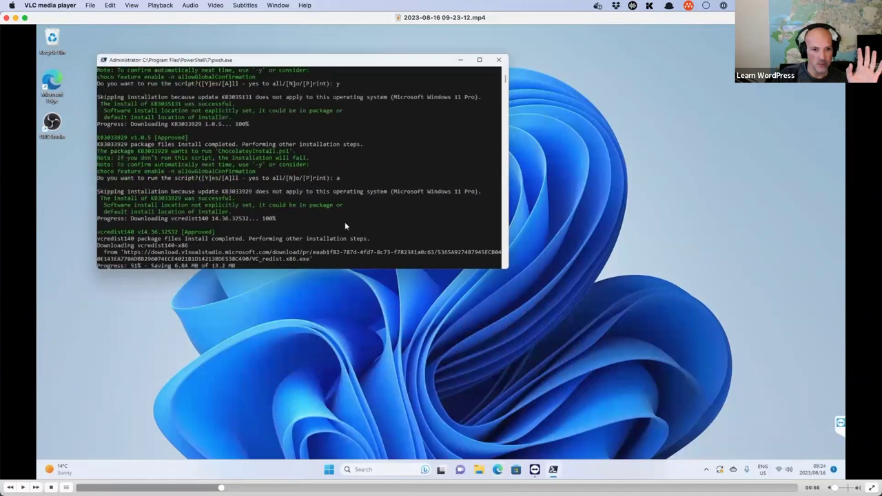
{"action": "key", "text": "ctrl+super+Left"}
{"action": "key", "text": "ctrl+super+Left"}
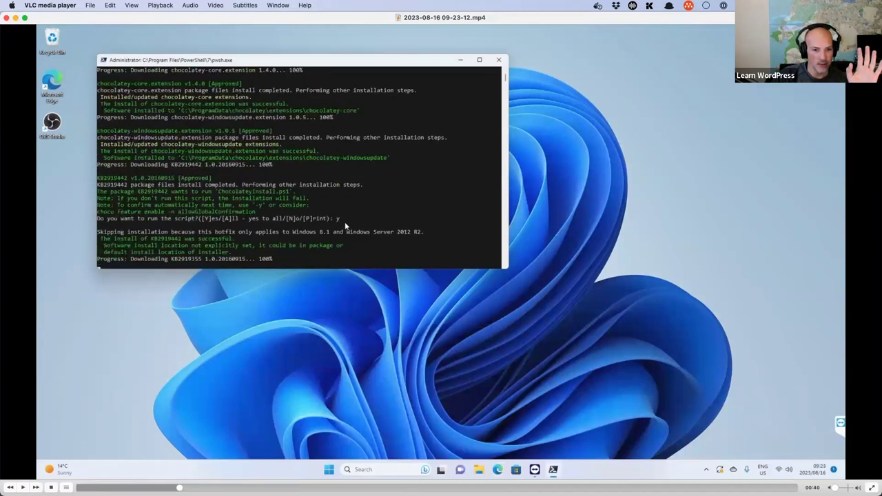
{"action": "key", "text": "ctrl+super+Left"}
{"action": "key", "text": "ctrl+super+Left"}
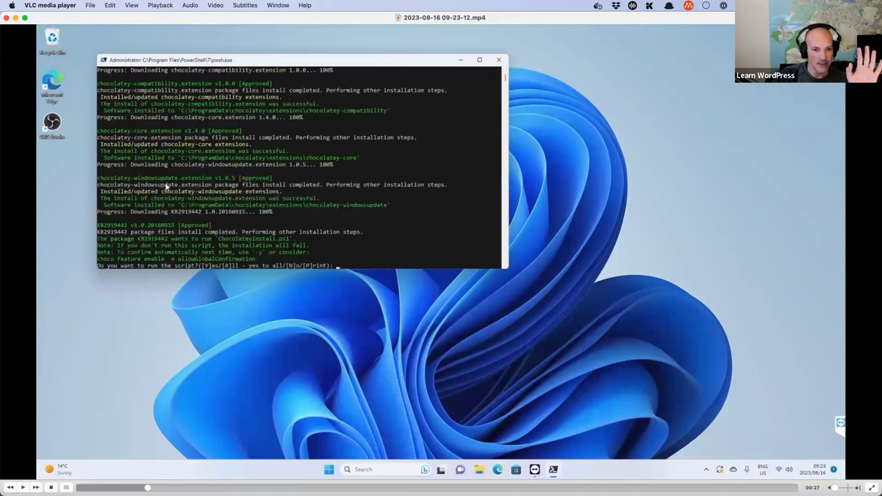
{"action": "key", "text": "ctrl+super+Left"}
{"action": "key", "text": "ctrl+super+Left"}
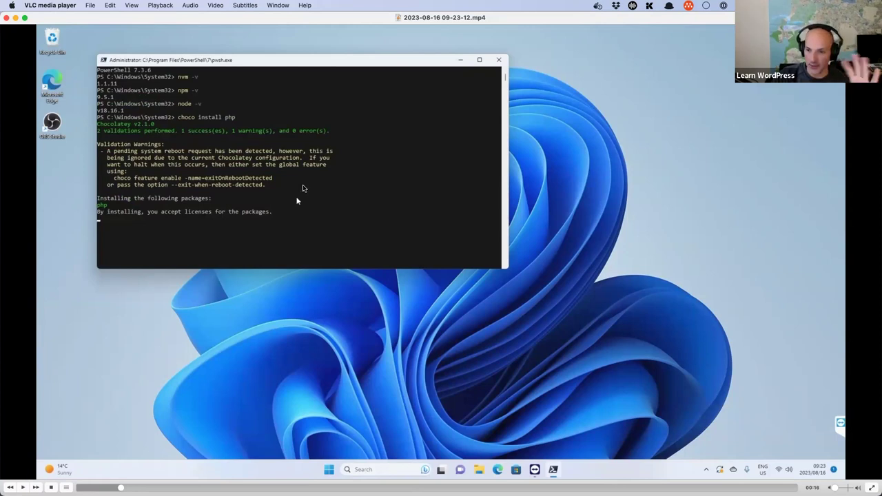
Step: Skip ahead to the php -v check, then seek back to about 02:18
{"action": "key", "text": "ctrl+super+Right"}
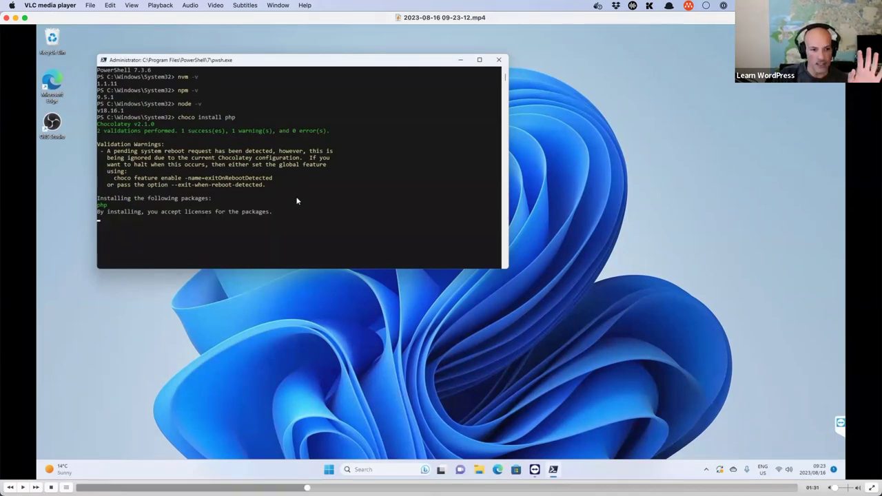
{"action": "key", "text": "ctrl+super+Right"}
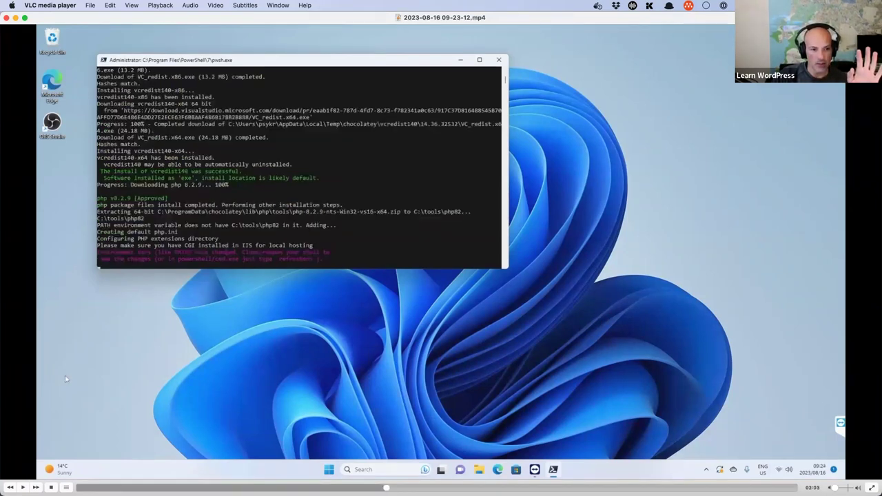
{"action": "key", "text": "ctrl+super+Right"}
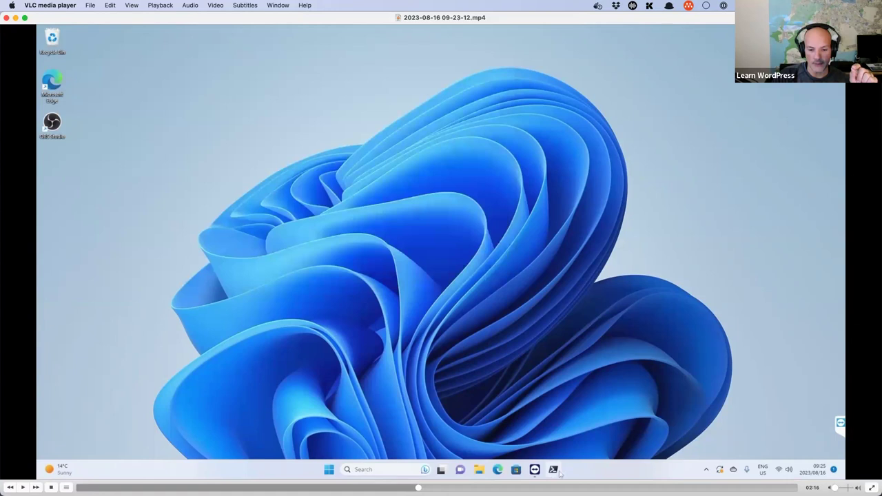
{"action": "key", "text": "alt+super+Right"}
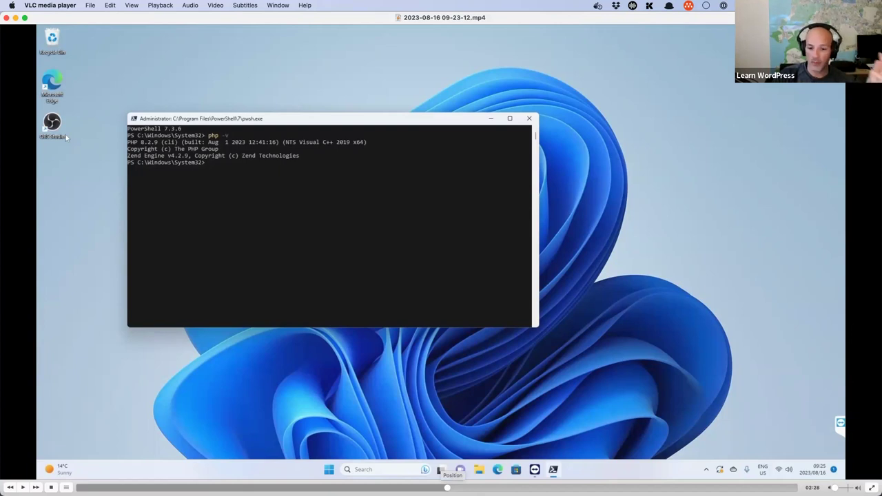
{"action": "left_click", "coordinate": [441, 487]}
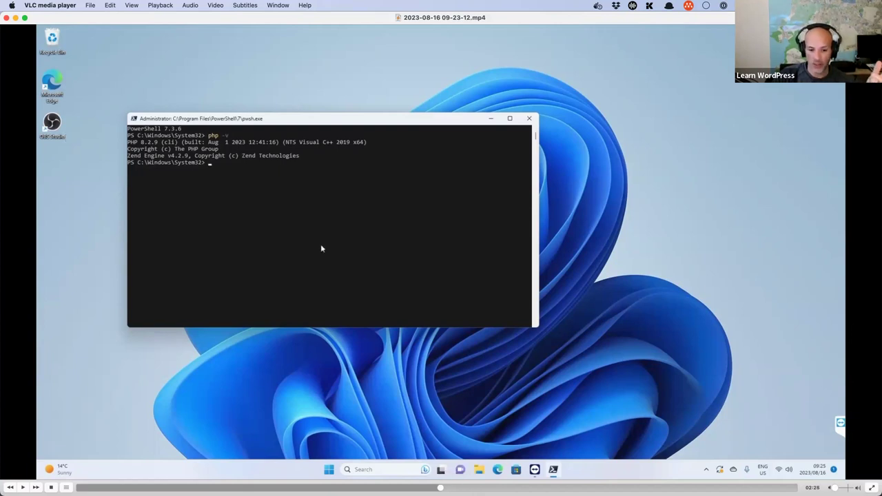
{"action": "key", "text": "super+Left"}
{"action": "key", "text": "super+Left"}
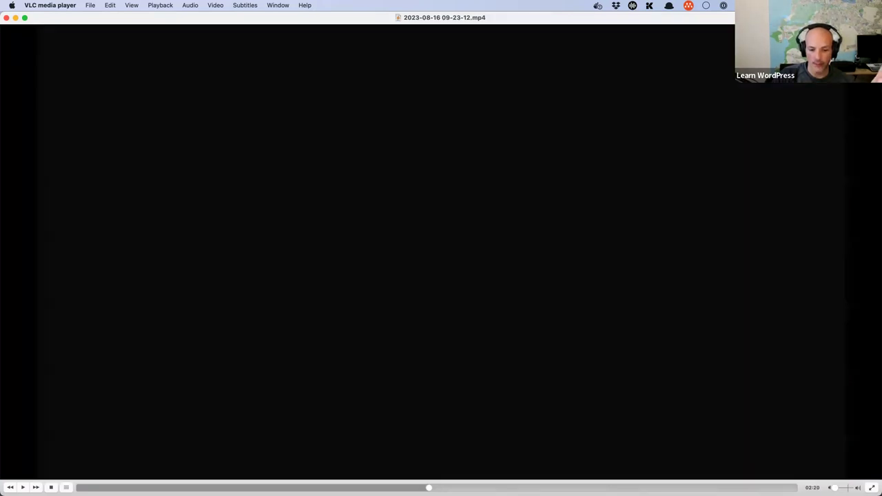
{"action": "key", "text": "super+Left"}
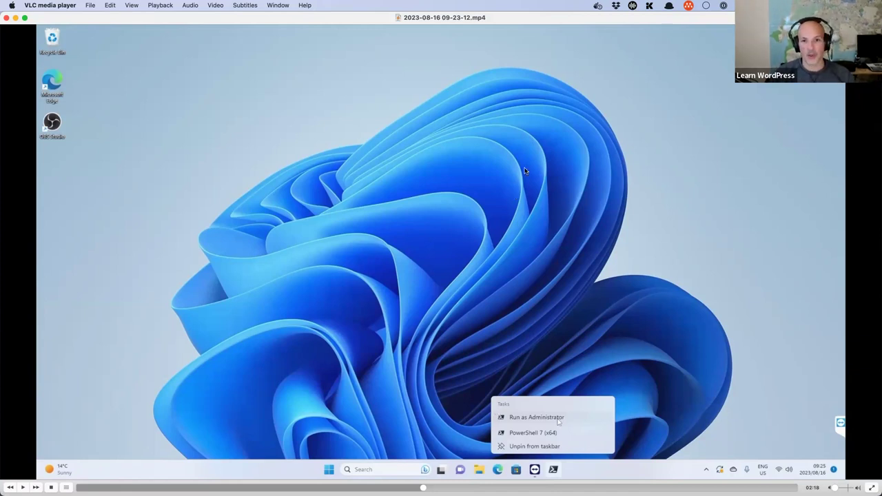
Step: Return from VLC to the browser's Homebrew Formulae tab
{"action": "key", "text": "super+Tab"}
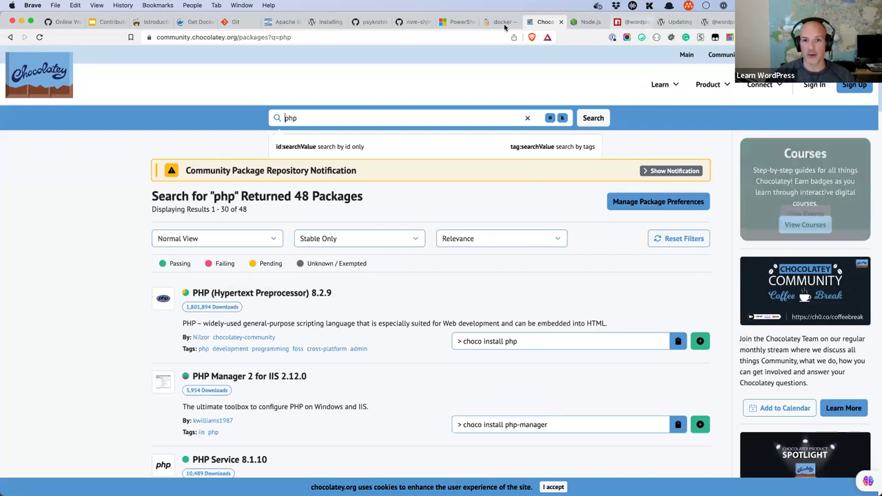
{"action": "key", "text": "ctrl+shift+Tab"}
Step: Search Homebrew Formulae for php and open its page showing brew install php, stable 8.2.8
{"action": "left_click", "coordinate": [422, 158]}
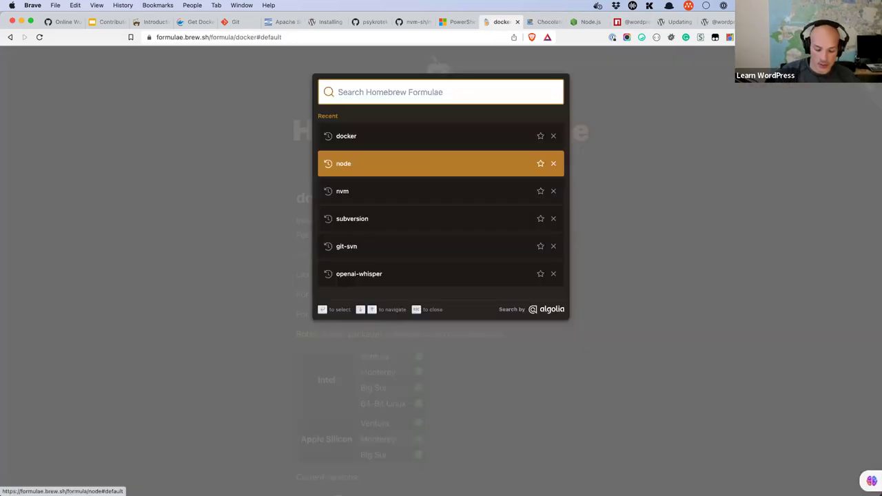
{"action": "type", "text": "php"}
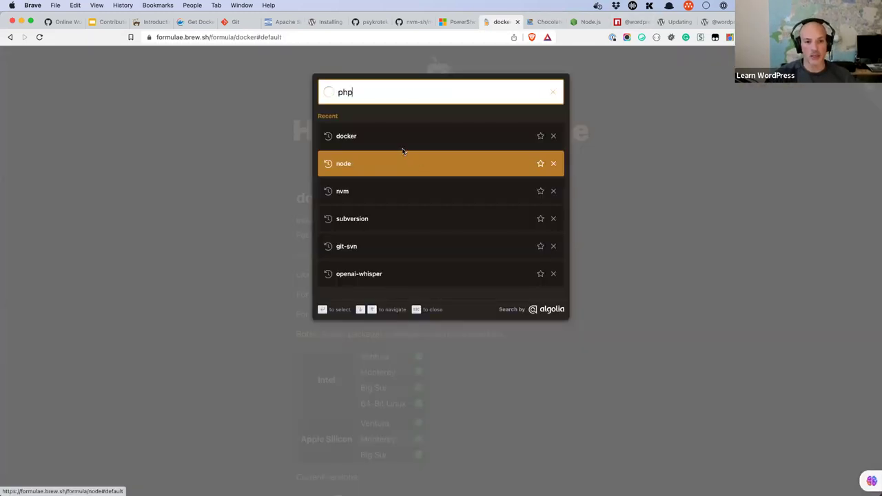
{"action": "left_click", "coordinate": [343, 140]}
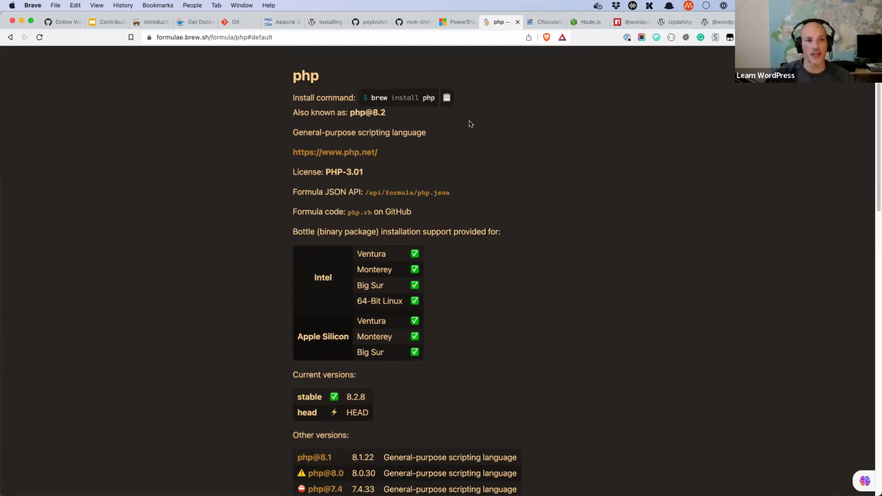
{"action": "left_click", "coordinate": [153, 23]}
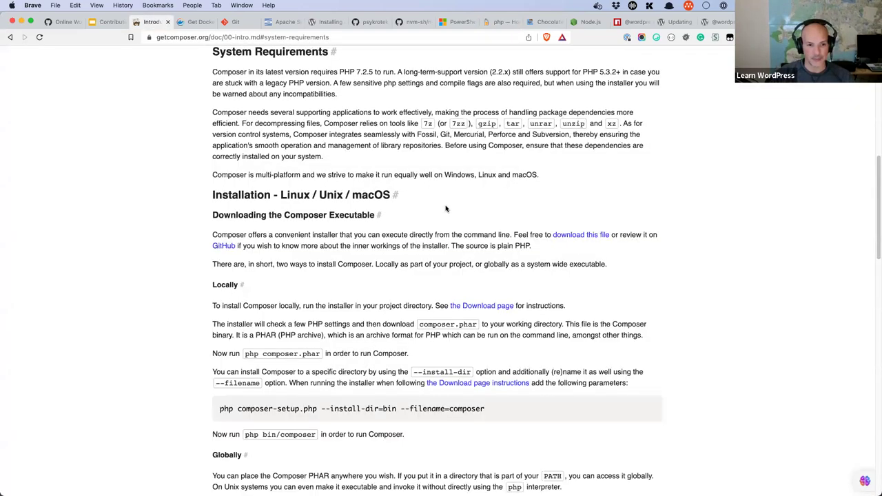
Step: Scroll the Composer introduction past Globally to the Installation - Windows section
{"action": "scroll", "coordinate": [445, 209], "scroll_direction": "down", "scroll_amount": 1}
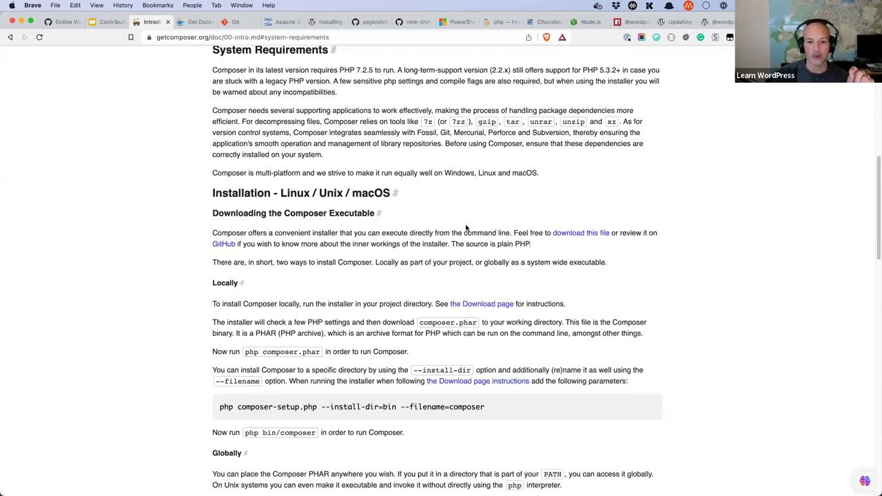
{"action": "scroll", "coordinate": [465, 228], "scroll_direction": "down", "scroll_amount": 1}
{"action": "scroll", "coordinate": [466, 227], "scroll_direction": "down", "scroll_amount": 1}
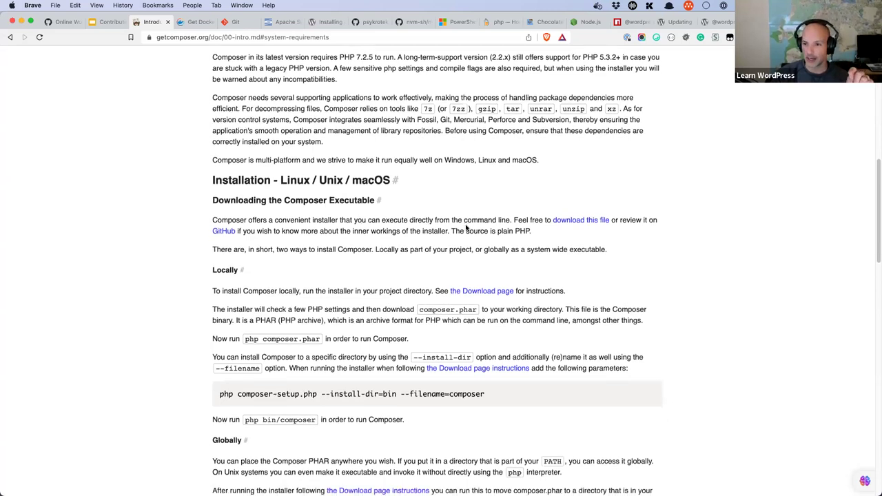
{"action": "scroll", "coordinate": [466, 227], "scroll_direction": "down", "scroll_amount": 2}
{"action": "scroll", "coordinate": [300, 159], "scroll_direction": "down", "scroll_amount": 1}
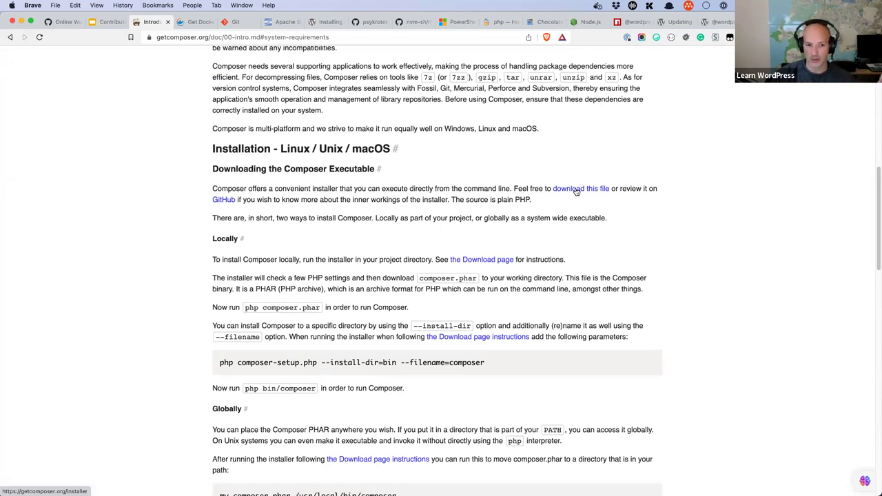
{"action": "scroll", "coordinate": [381, 278], "scroll_direction": "down", "scroll_amount": 4}
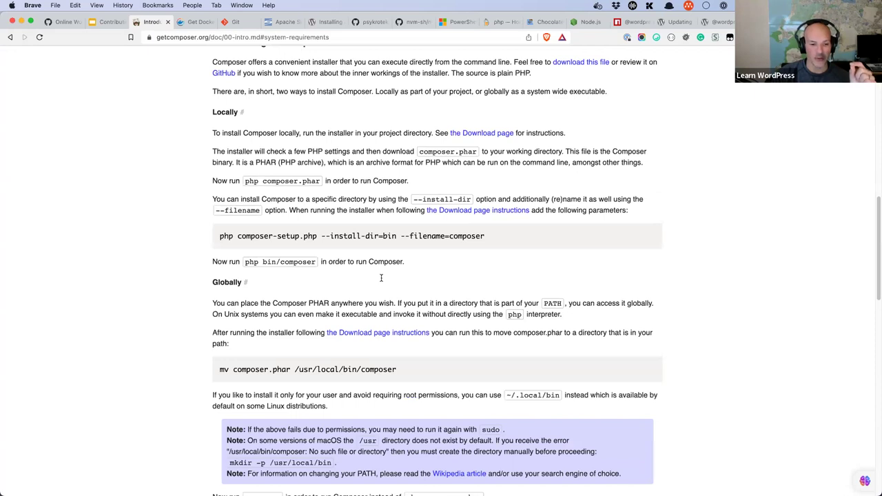
{"action": "scroll", "coordinate": [381, 277], "scroll_direction": "down", "scroll_amount": 6}
{"action": "scroll", "coordinate": [336, 270], "scroll_direction": "down", "scroll_amount": 4}
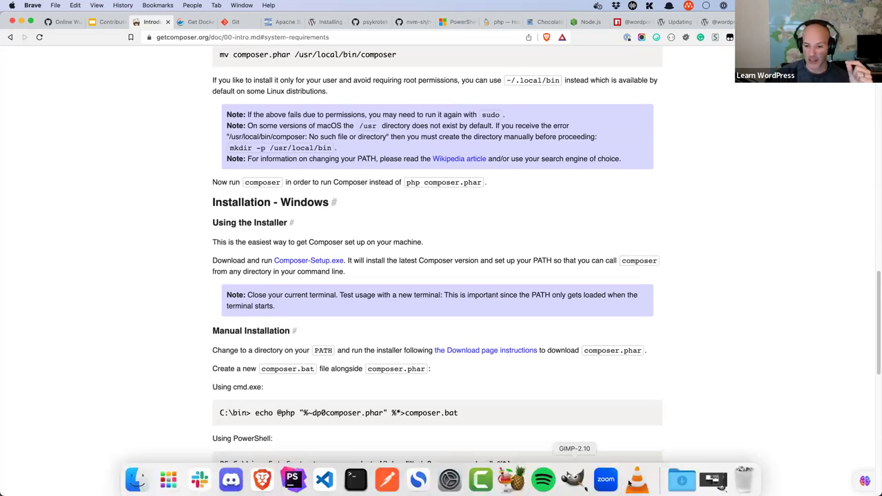
{"action": "left_click", "coordinate": [628, 484]}
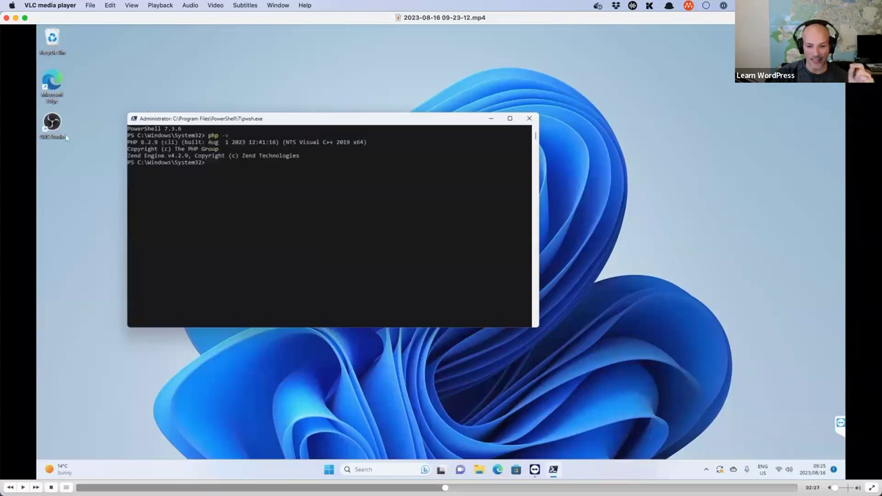
Step: Skip through the Windows demo to Composer 2.5.8 installing and composer -V confirming it
{"action": "key", "text": "Right"}
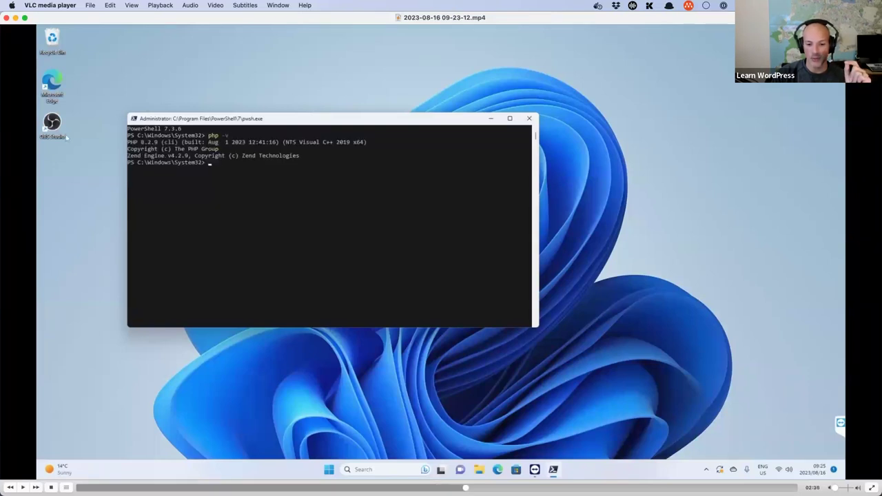
{"action": "key", "text": "Right"}
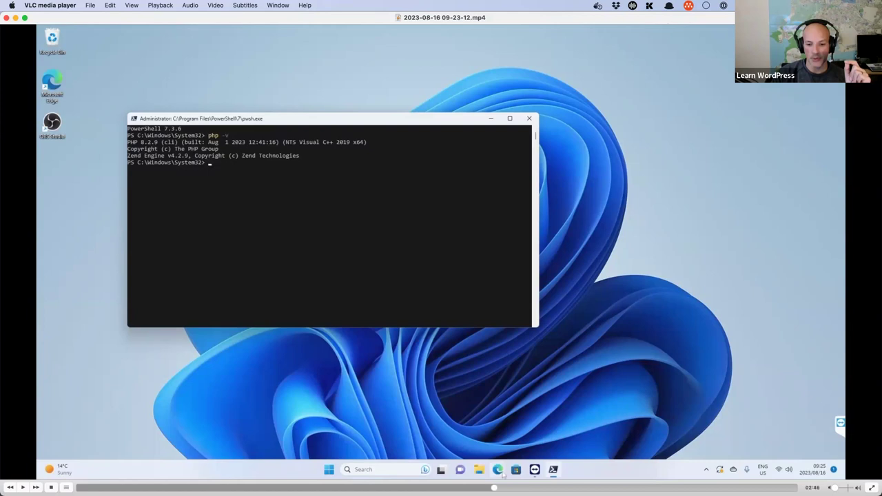
{"action": "key", "text": "Right"}
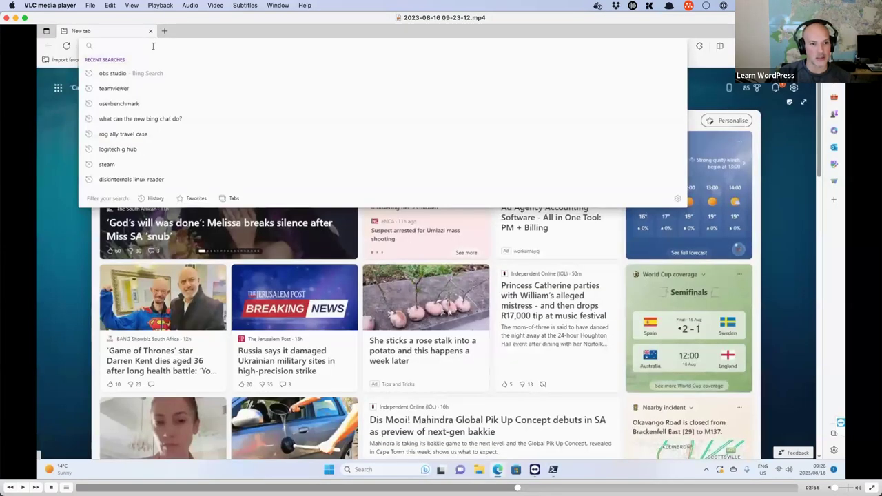
{"action": "key", "text": "Right"}
{"action": "key", "text": "Right"}
{"action": "key", "text": "Right"}
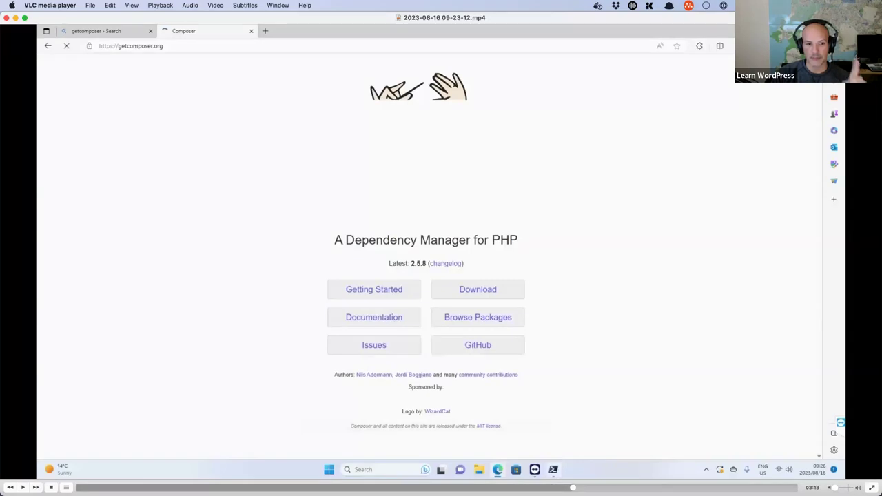
{"action": "key", "text": "Right"}
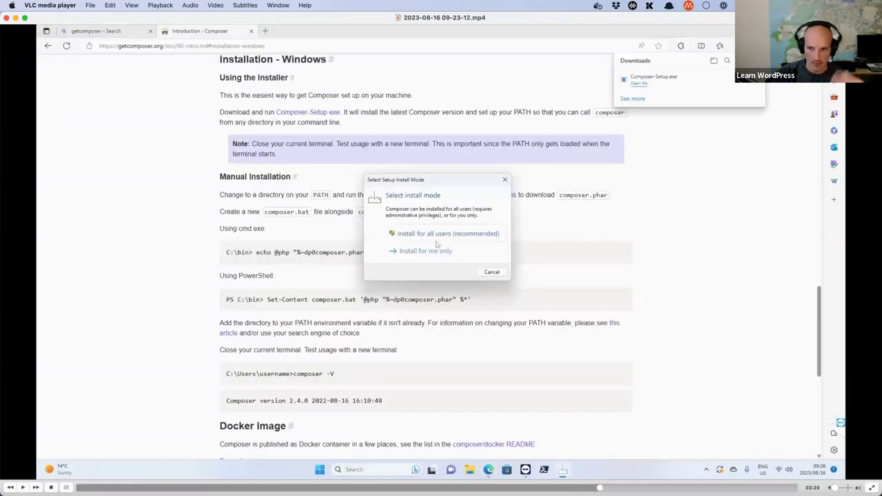
{"action": "key", "text": "Right"}
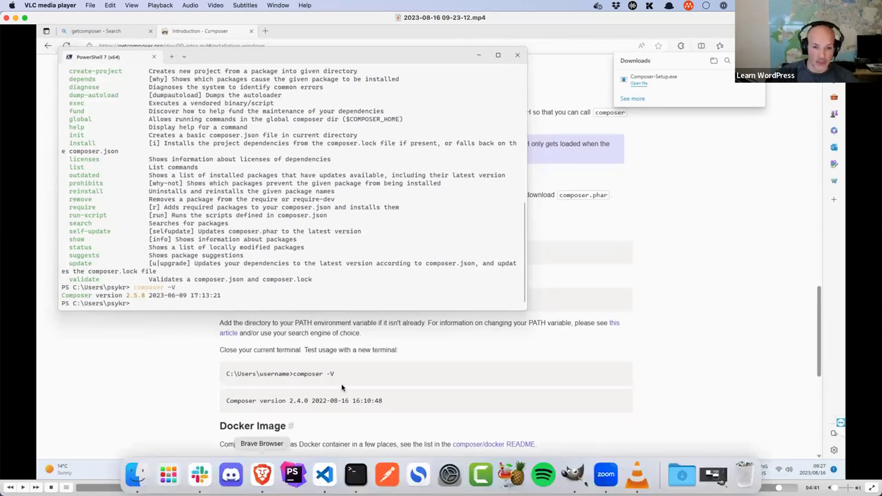
{"action": "key", "text": "super+Tab"}
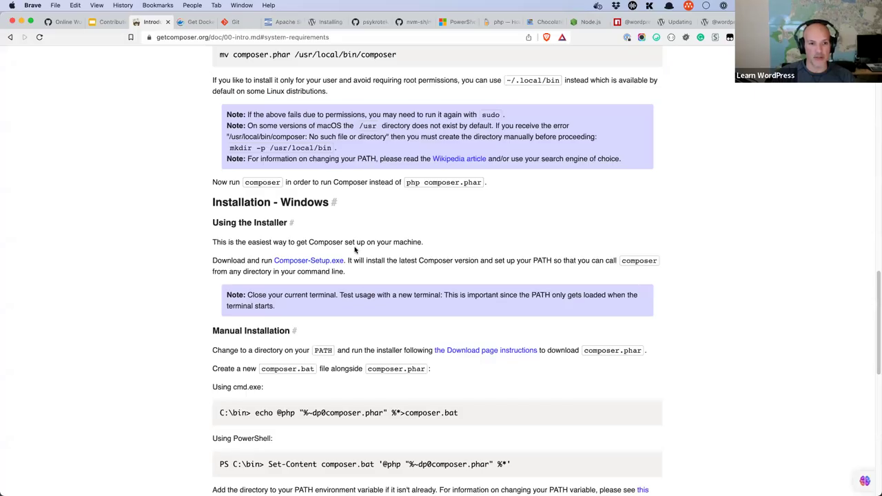
Step: Scroll the Composer docs to review the Locally and Globally install steps for Linux/macOS
{"action": "scroll", "coordinate": [355, 250], "scroll_direction": "up", "scroll_amount": 10}
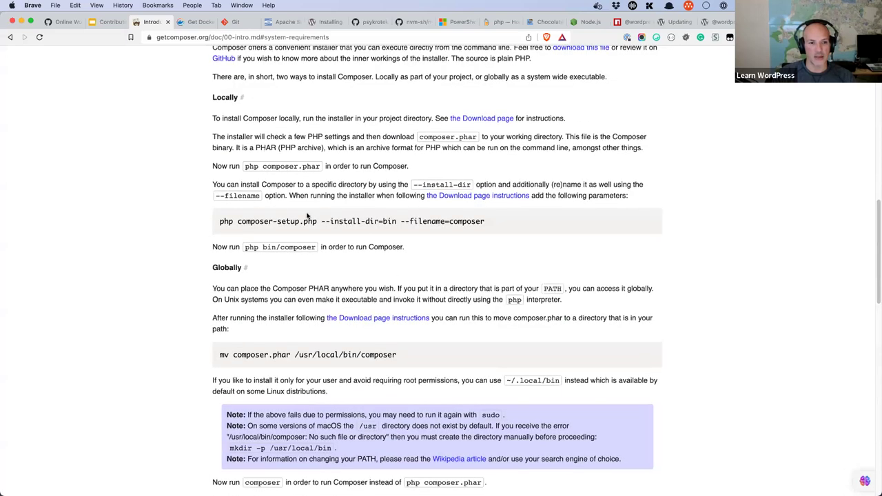
{"action": "scroll", "coordinate": [307, 216], "scroll_direction": "up", "scroll_amount": 5}
{"action": "scroll", "coordinate": [411, 250], "scroll_direction": "down", "scroll_amount": 2}
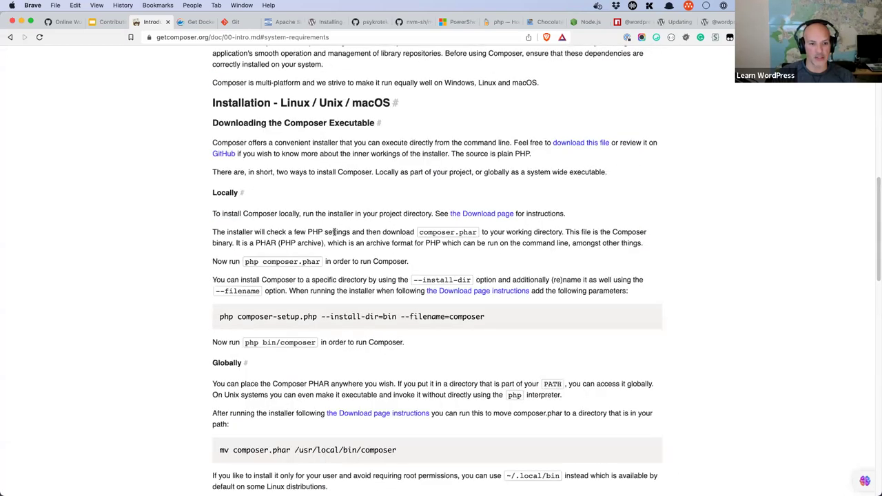
{"action": "scroll", "coordinate": [291, 207], "scroll_direction": "down", "scroll_amount": 1}
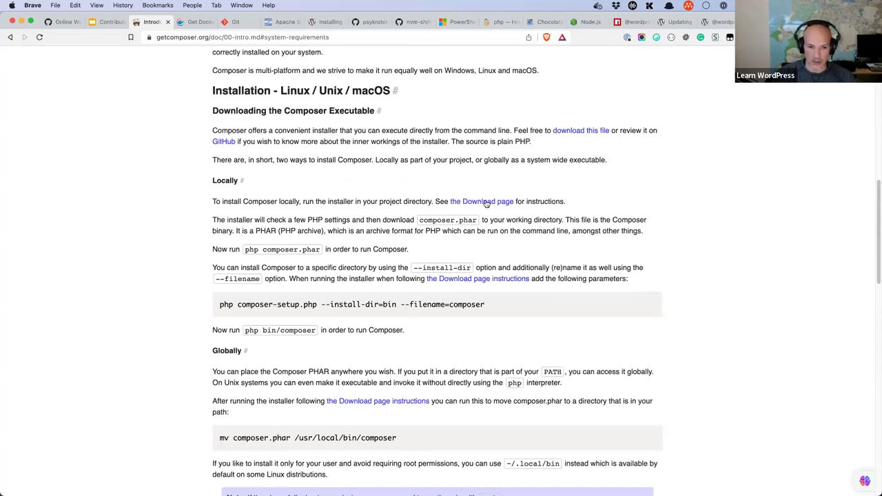
{"action": "scroll", "coordinate": [487, 202], "scroll_direction": "down", "scroll_amount": 3}
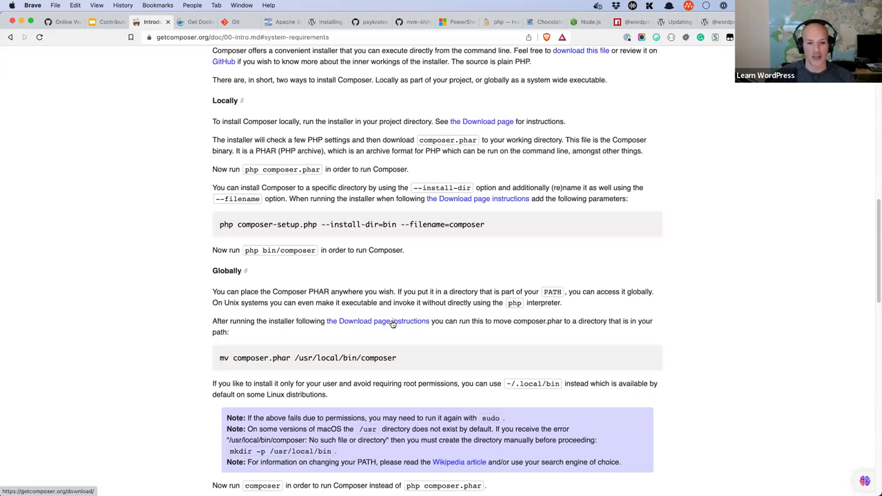
{"action": "scroll", "coordinate": [392, 324], "scroll_direction": "down", "scroll_amount": 1}
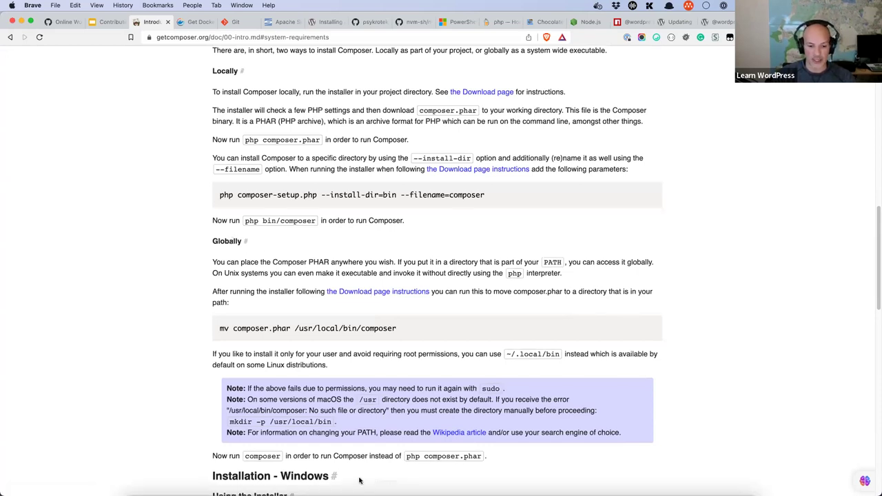
{"action": "left_click", "coordinate": [409, 482]}
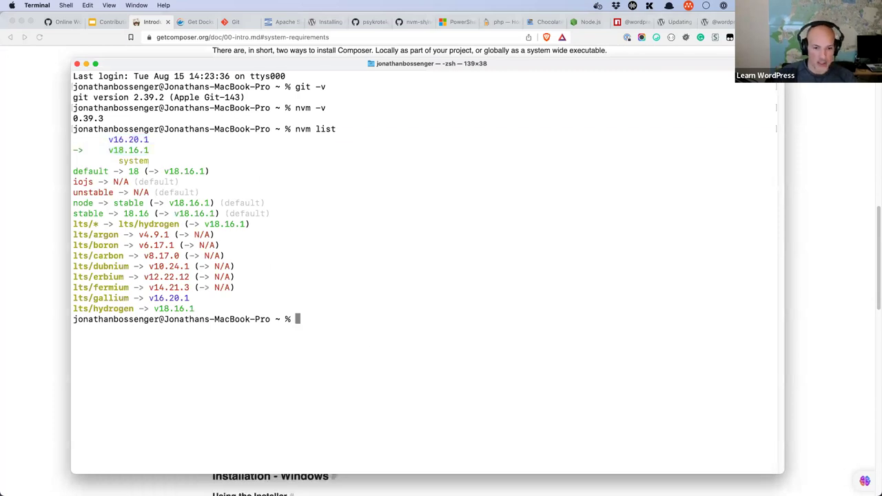
Step: Clear the Terminal and run composer -V
{"action": "key", "text": "ctrl+l"}
{"action": "type", "text": "composer --"}
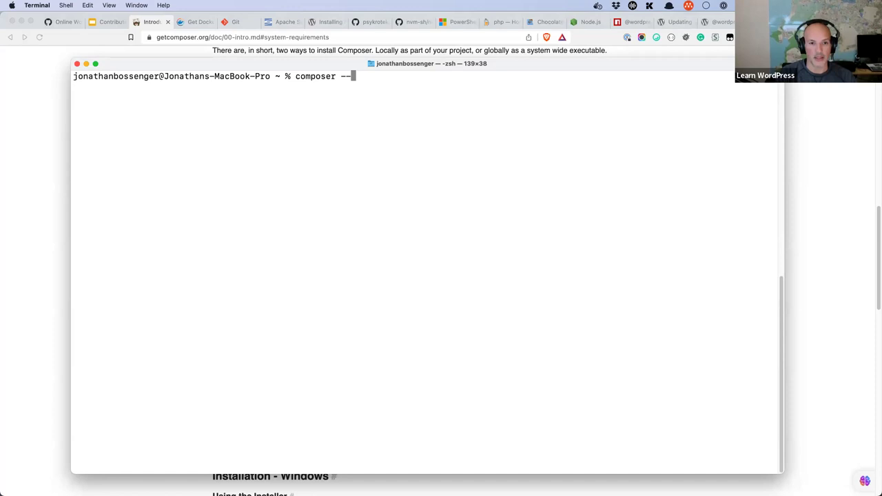
{"action": "key", "text": "BackSpace"}
{"action": "type", "text": "V"}
{"action": "key", "text": "Return"}
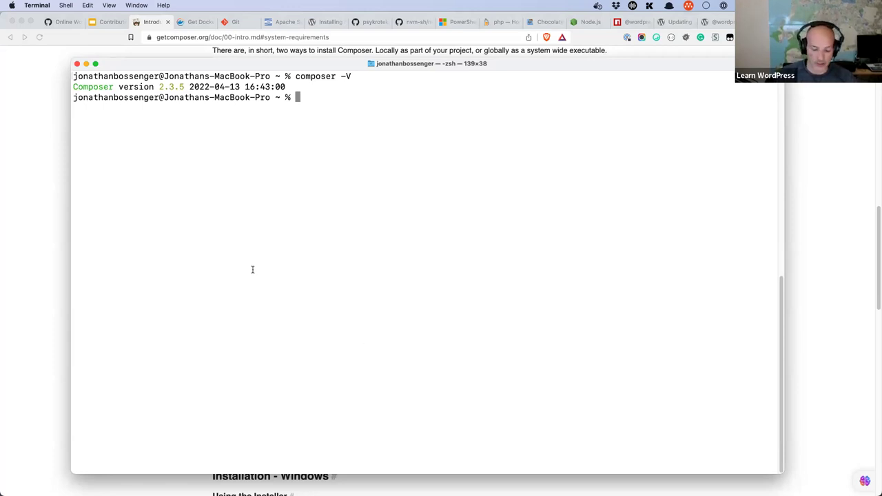
Step: Run nvm -v, node -v, npm -v and php -v to show 0.39.3, v18.16.1, 9.5.1 and 8.0.30
{"action": "type", "text": "nvm -v"}
{"action": "key", "text": "Return"}
{"action": "type", "text": "node -v"}
{"action": "key", "text": "Return"}
{"action": "type", "text": "npm -v"}
{"action": "key", "text": "Return"}
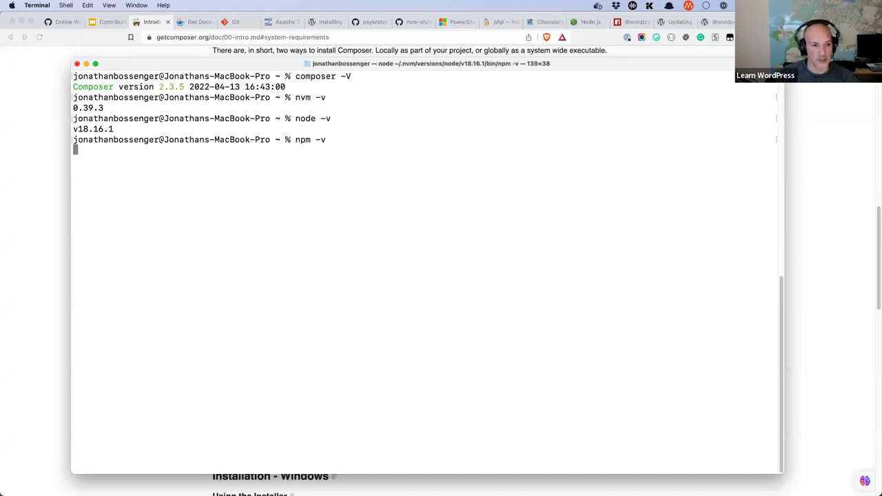
{"action": "type", "text": "php -v"}
{"action": "key", "text": "Return"}
Step: Rerun the Composer version check, confirming Composer 2.3.5
{"action": "key", "text": "Up"}
{"action": "key", "text": "BackSpace"}
{"action": "type", "text": "C"}
{"action": "key", "text": "BackSpace"}
{"action": "key", "text": "BackSpace"}
{"action": "key", "text": "BackSpace"}
{"action": "key", "text": "BackSpace"}
{"action": "key", "text": "BackSpace"}
{"action": "key", "text": "BackSpace"}
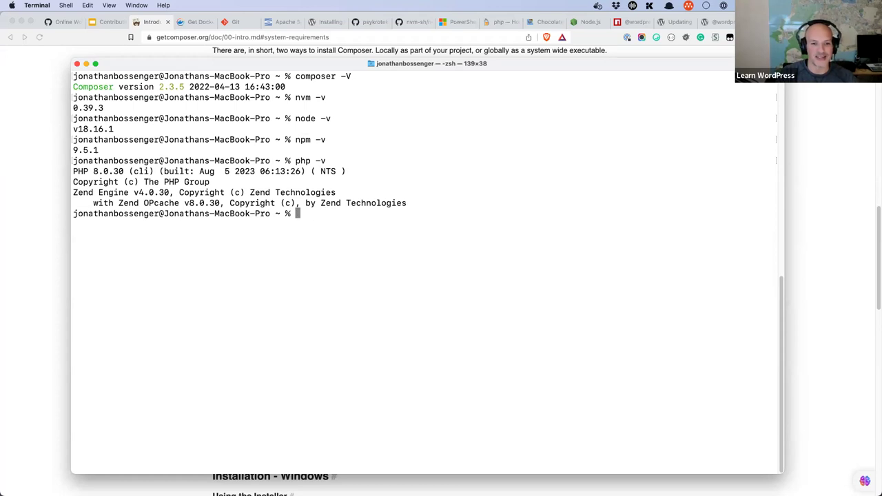
{"action": "type", "text": "compse"}
{"action": "type", "text": "er "}
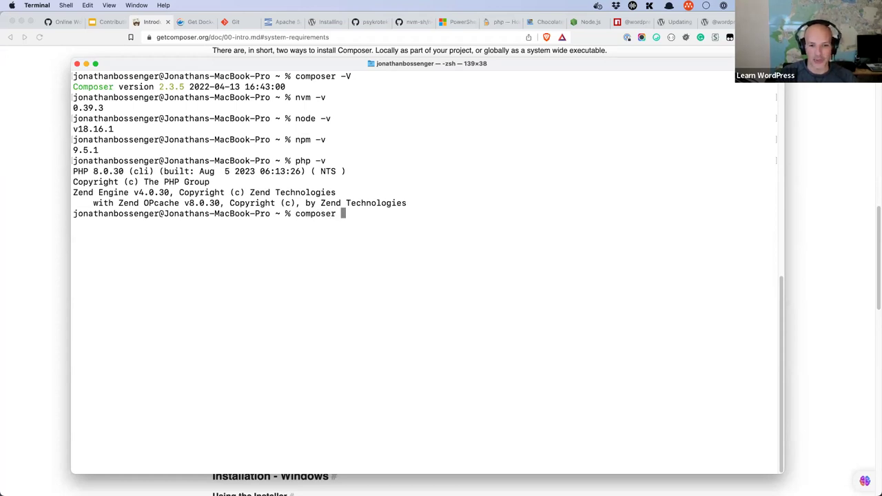
{"action": "type", "text": "-V"}
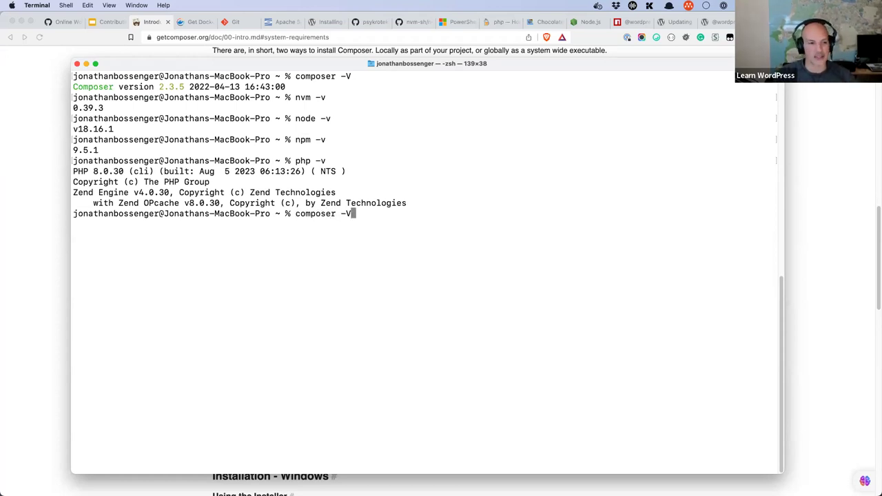
{"action": "key", "text": "Return"}
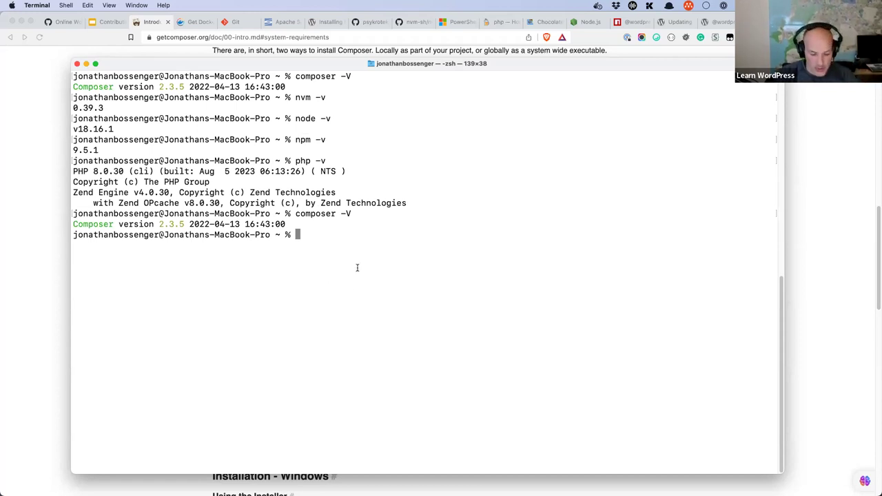
Step: Check for Subversion with svn -v and subversion -v
{"action": "type", "text": "svn -v"}
{"action": "key", "text": "Return"}
{"action": "type", "text": "subversion -v"}
{"action": "key", "text": "Return"}
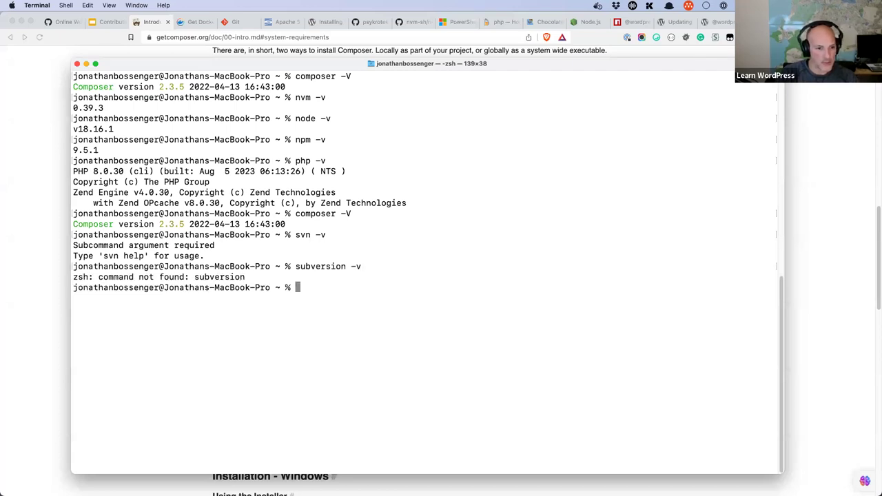
Step: Run svn help and scroll through its list of subcommands
{"action": "type", "text": "svn -v"}
{"action": "key", "text": "ctrl+u"}
{"action": "type", "text": "composer -"}
{"action": "key", "text": "ctrl+u"}
{"action": "type", "text": "svn hel"}
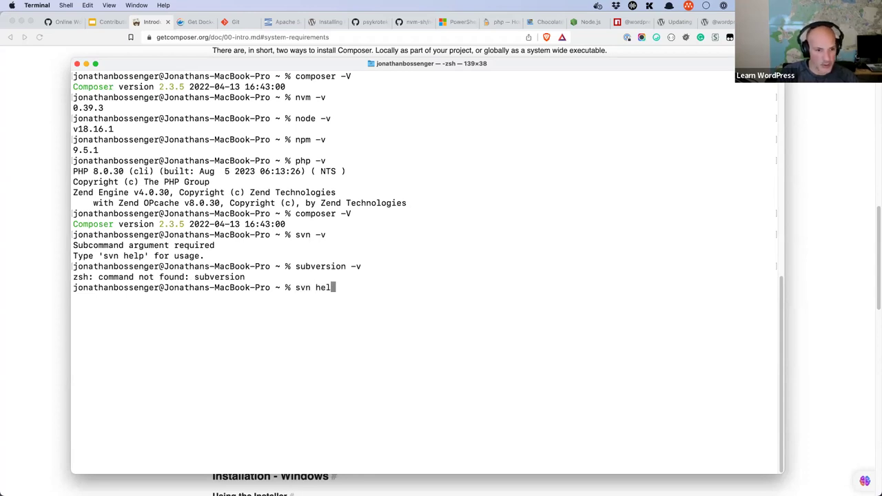
{"action": "type", "text": "p"}
{"action": "key", "text": "Return"}
{"action": "scroll", "coordinate": [186, 165], "scroll_direction": "up", "scroll_amount": 3}
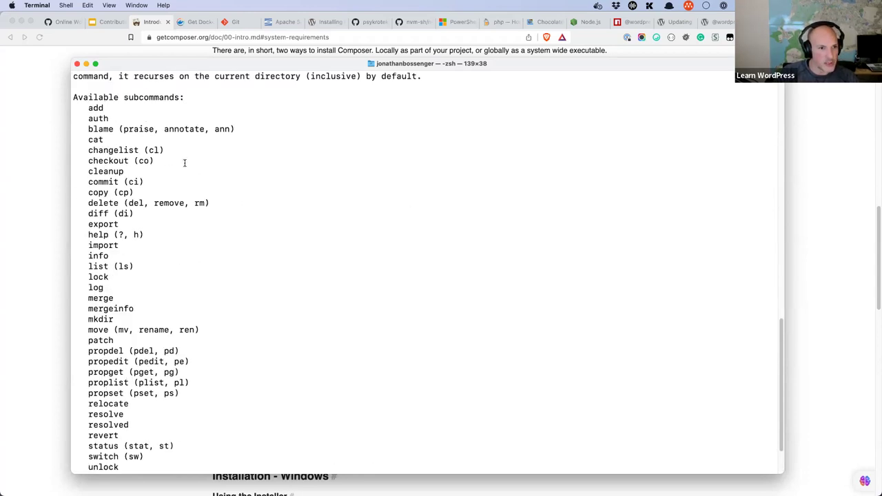
{"action": "scroll", "coordinate": [185, 170], "scroll_direction": "down", "scroll_amount": 1}
{"action": "scroll", "coordinate": [113, 422], "scroll_direction": "down", "scroll_amount": 1}
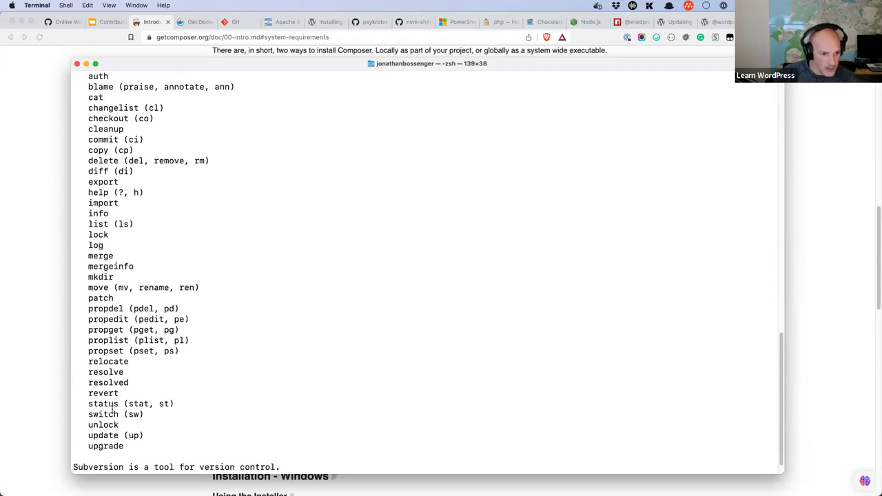
{"action": "scroll", "coordinate": [138, 336], "scroll_direction": "down", "scroll_amount": 1}
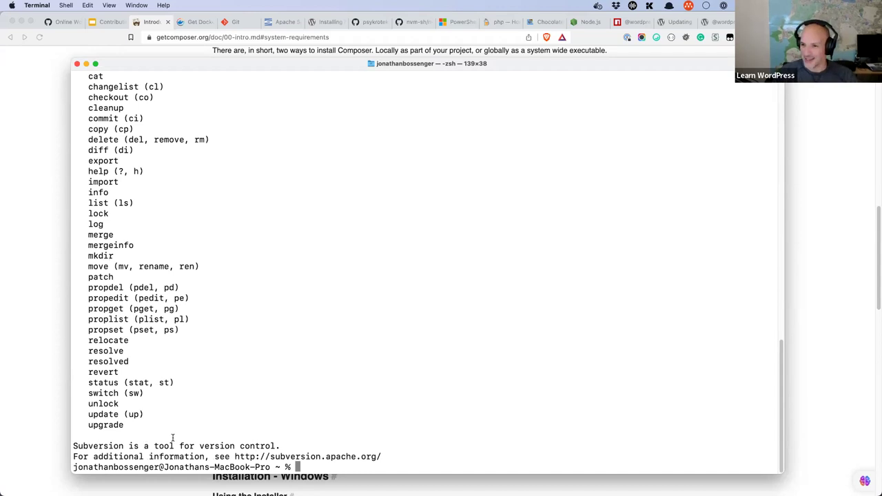
{"action": "scroll", "coordinate": [280, 326], "scroll_direction": "up", "scroll_amount": 4}
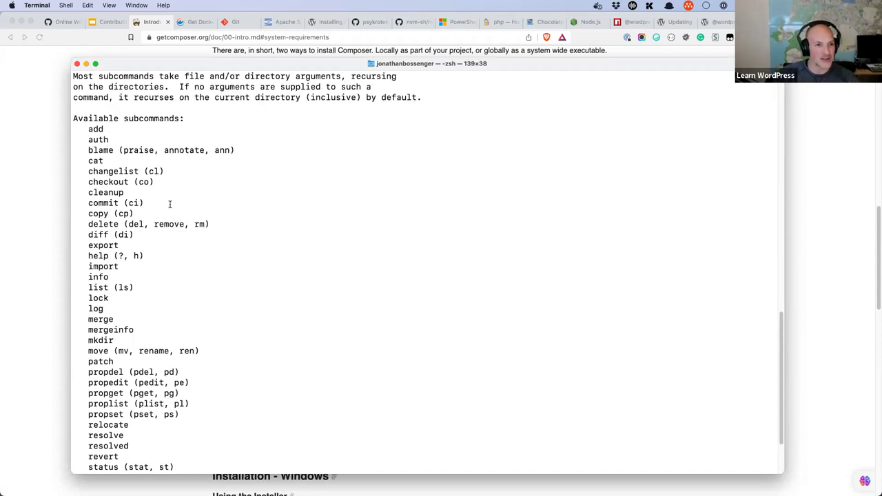
{"action": "scroll", "coordinate": [341, 325], "scroll_direction": "down", "scroll_amount": 4}
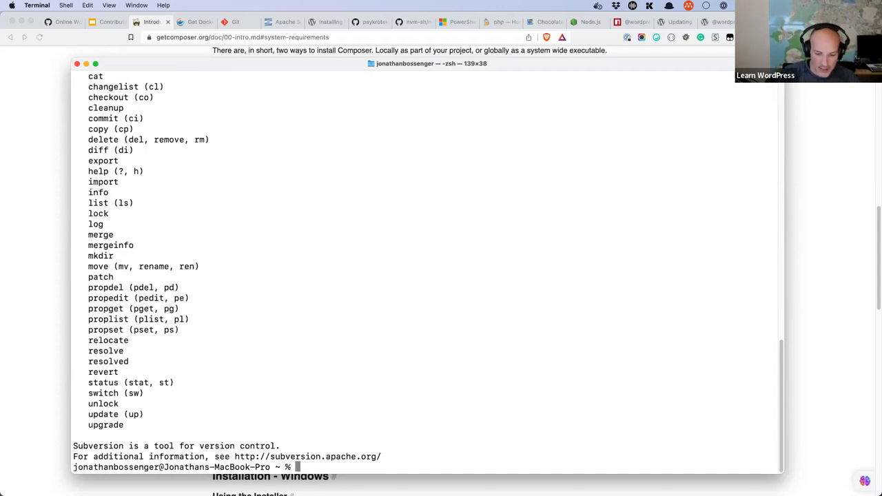
Step: Run git -v to show git version 2.39.2, then clear the Terminal
{"action": "type", "text": "git -b"}
{"action": "key", "text": "BackSpace"}
{"action": "type", "text": "v"}
{"action": "key", "text": "Return"}
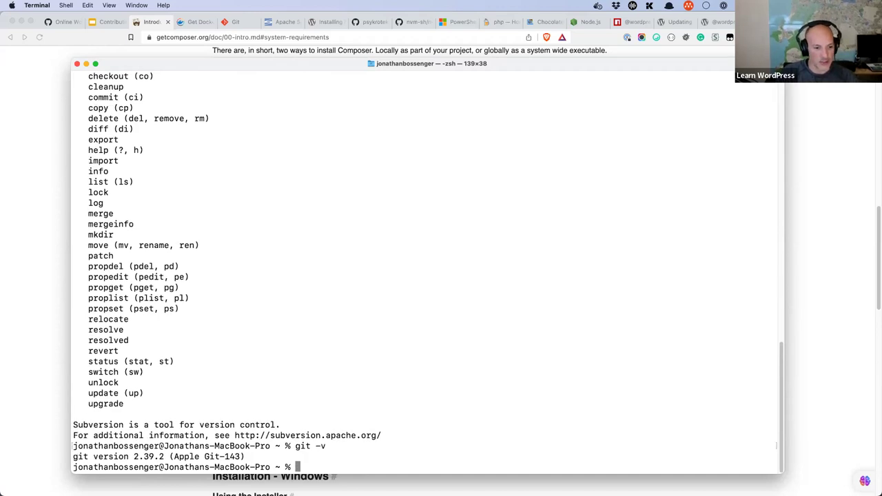
{"action": "key", "text": "ctrl+l"}
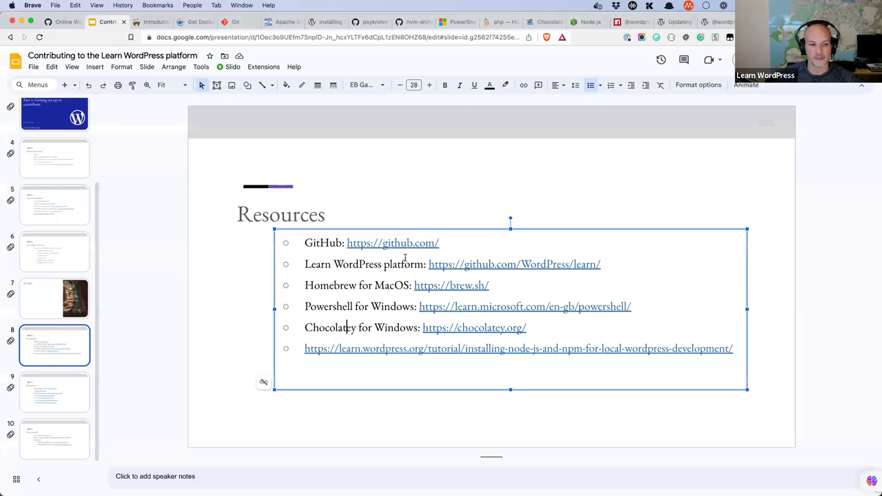
Step: Advance to slide 9's Resources list and dismiss the Yarn link preview
{"action": "key", "text": "Page_Down"}
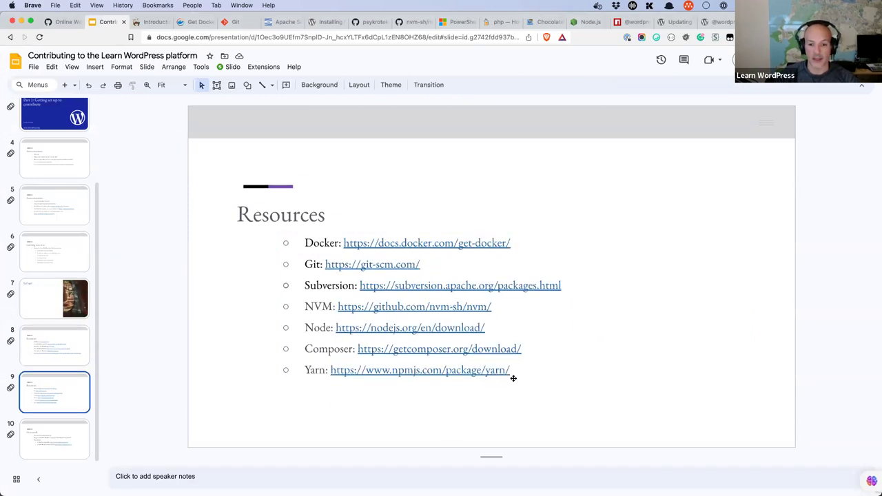
{"action": "left_click", "coordinate": [513, 376]}
{"action": "left_click", "coordinate": [523, 372]}
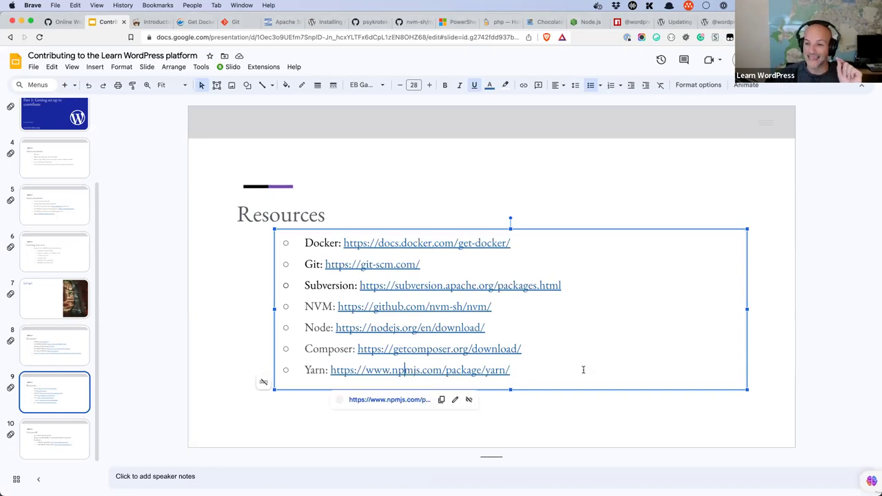
{"action": "left_click", "coordinate": [545, 369]}
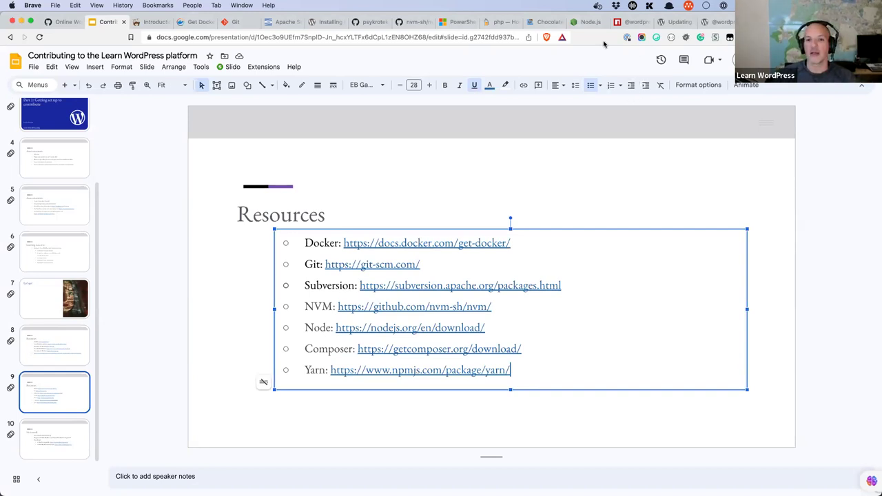
Step: Search for yarn on the npm website
{"action": "left_click", "coordinate": [630, 23]}
{"action": "left_click", "coordinate": [269, 96]}
{"action": "type", "text": "yarn"}
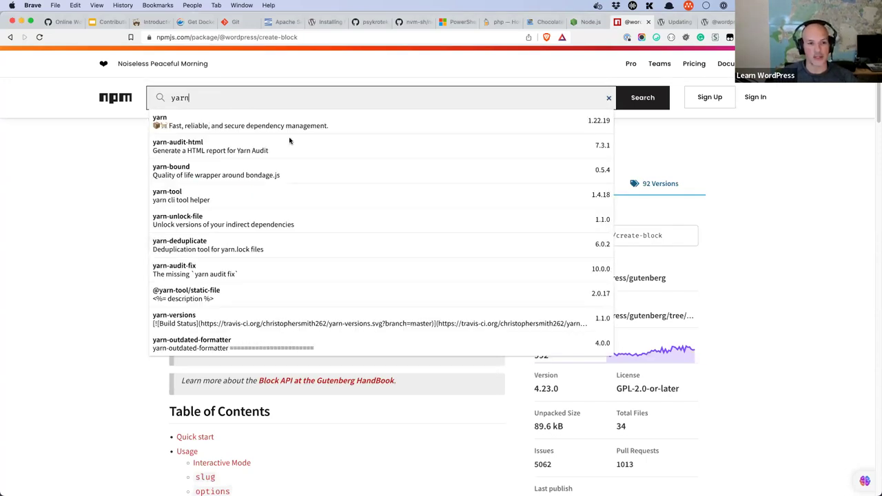
Step: Open the yarn package's Installation Guide and select the npm install --global yarn command
{"action": "left_click", "coordinate": [397, 143]}
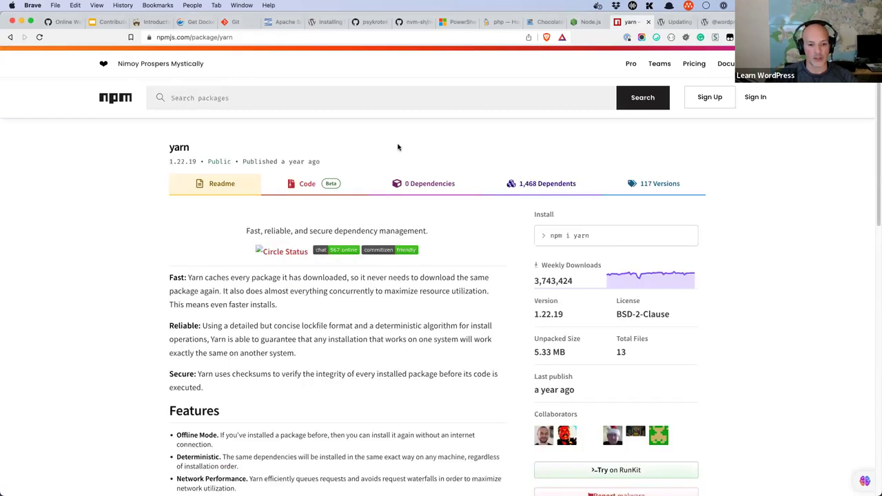
{"action": "scroll", "coordinate": [398, 147], "scroll_direction": "down", "scroll_amount": 1}
{"action": "scroll", "coordinate": [398, 147], "scroll_direction": "down", "scroll_amount": 4}
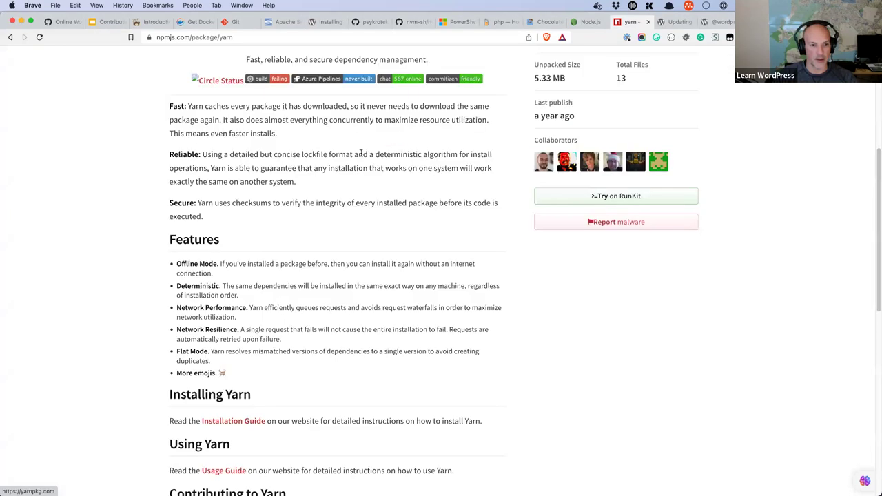
{"action": "scroll", "coordinate": [360, 152], "scroll_direction": "down", "scroll_amount": 5}
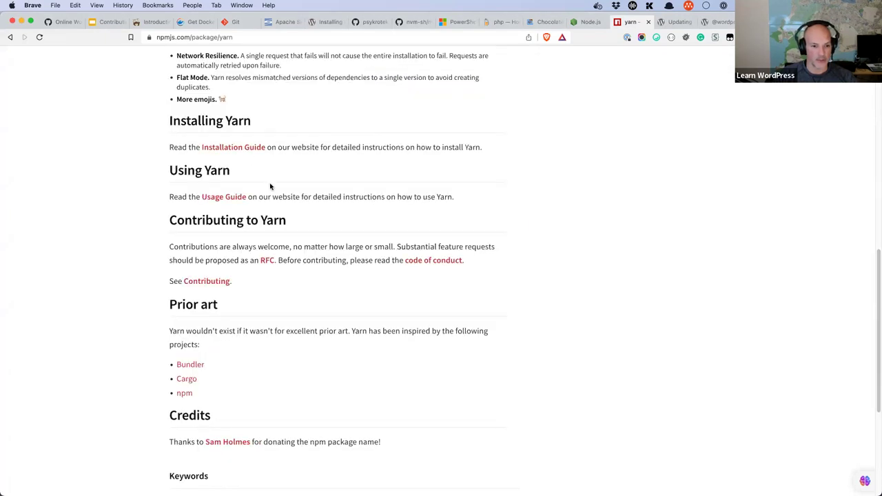
{"action": "scroll", "coordinate": [269, 184], "scroll_direction": "up", "scroll_amount": 5}
{"action": "scroll", "coordinate": [248, 221], "scroll_direction": "up", "scroll_amount": 3}
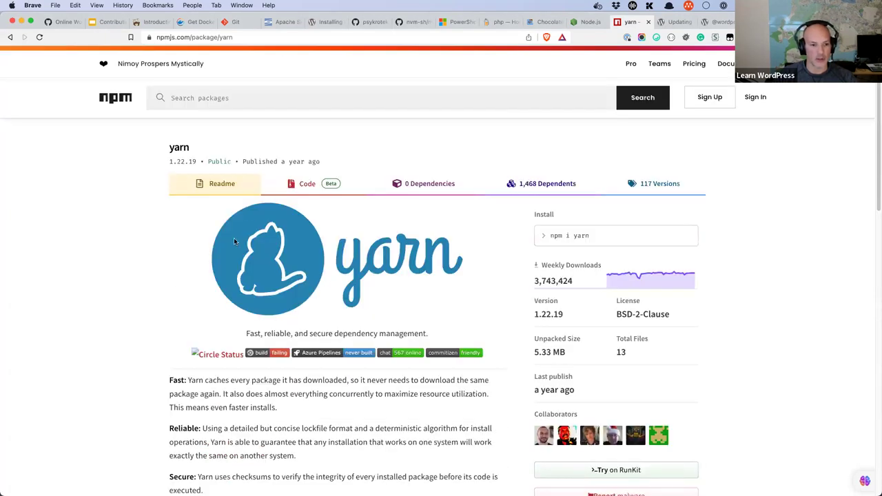
{"action": "scroll", "coordinate": [241, 244], "scroll_direction": "down", "scroll_amount": 3}
{"action": "scroll", "coordinate": [240, 294], "scroll_direction": "down", "scroll_amount": 3}
{"action": "left_click", "coordinate": [242, 238]}
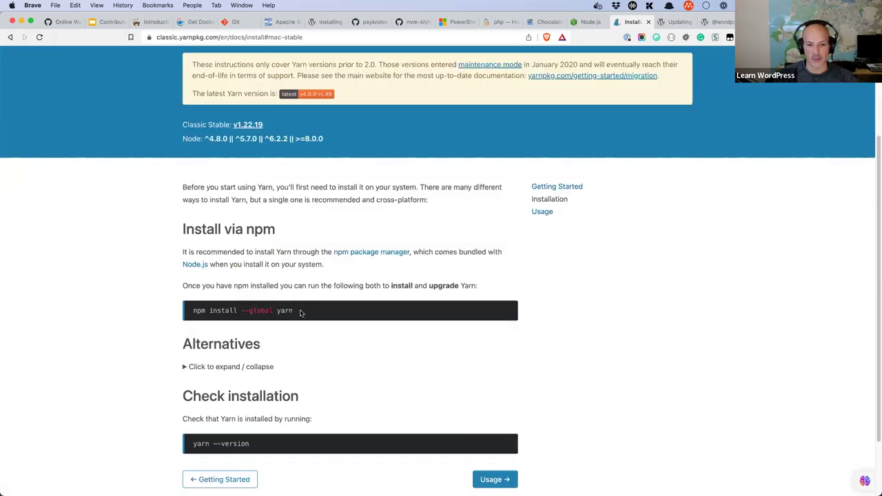
{"action": "left_click_drag", "start_coordinate": [300, 313], "coordinate": [189, 312]}
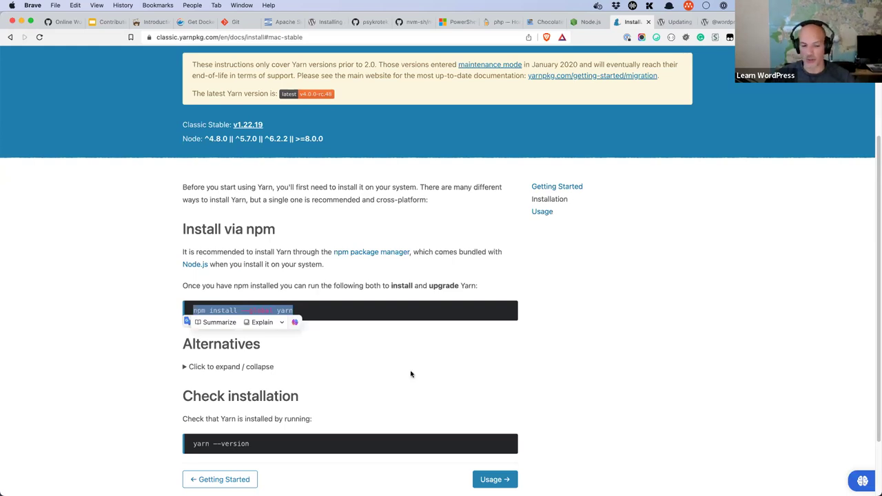
Step: Run yarn -v in a new Terminal to confirm Yarn 1.22.18, then return to the Contributing slides
{"action": "left_click", "coordinate": [358, 480]}
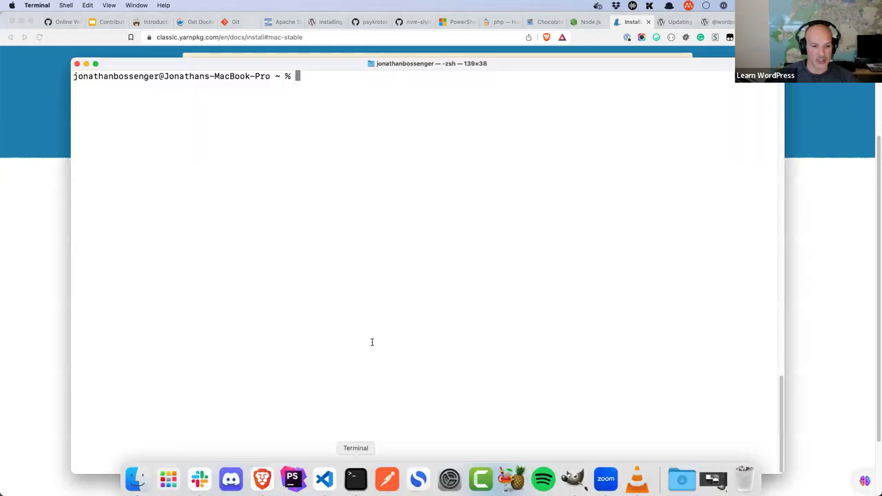
{"action": "type", "text": "yarn -v"}
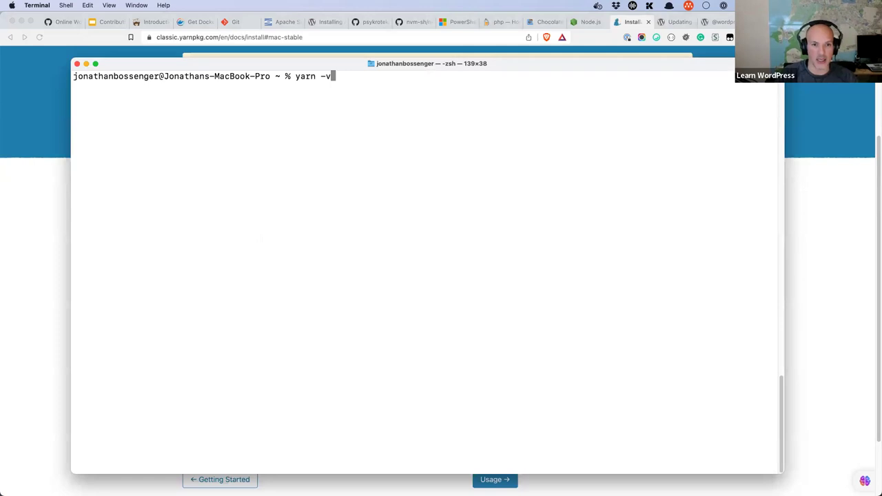
{"action": "key", "text": "Return"}
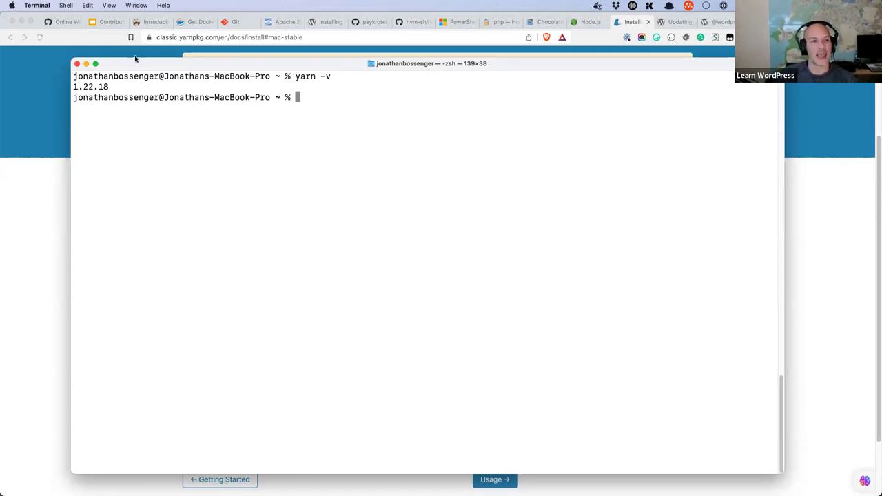
{"action": "left_click", "coordinate": [111, 25]}
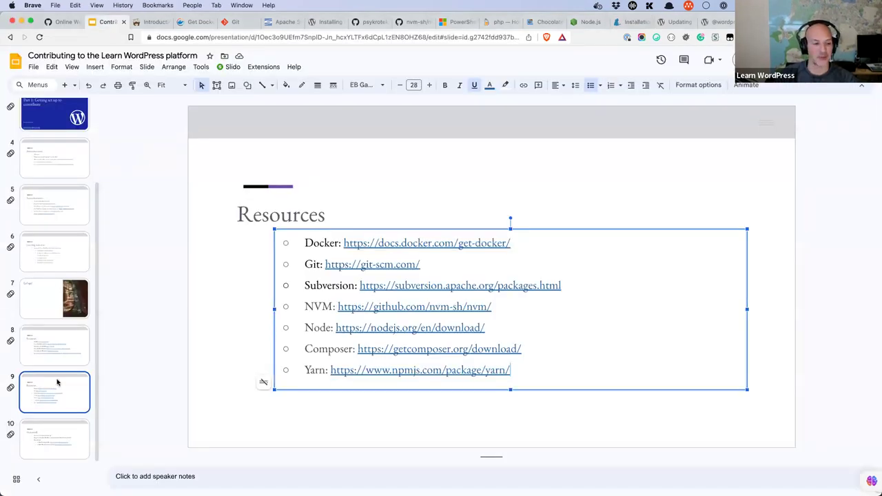
Step: Advance to the Homework slide and delete the stray space after 'set up'
{"action": "key", "text": "Down"}
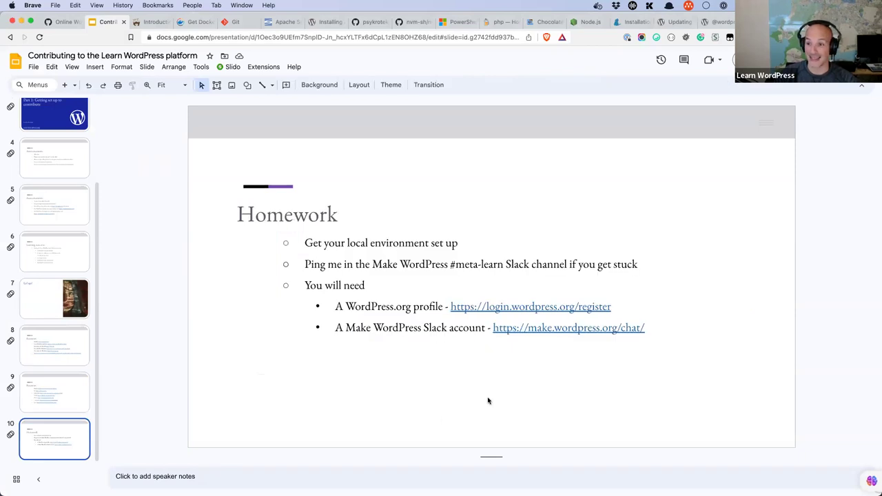
{"action": "left_click", "coordinate": [475, 243]}
{"action": "key", "text": "BackSpace"}
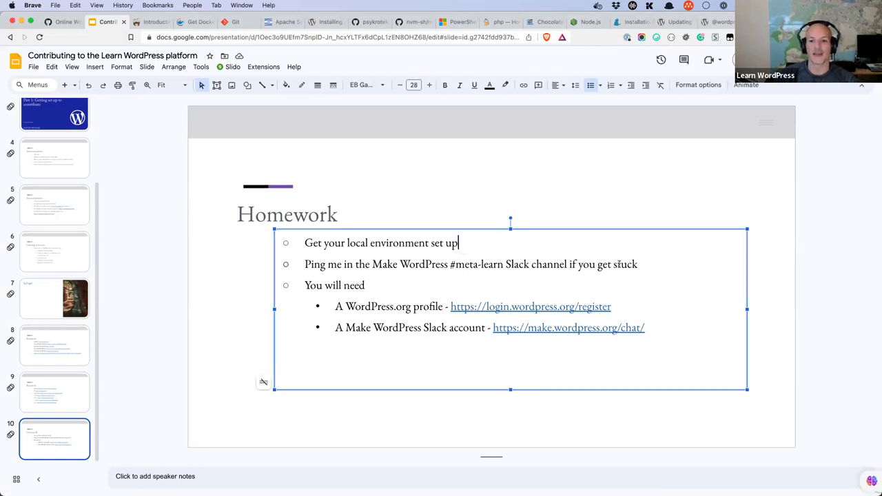
Step: Highlight the Slack channel bullet and the #meta-learn channel name
{"action": "triple_click", "coordinate": [315, 264]}
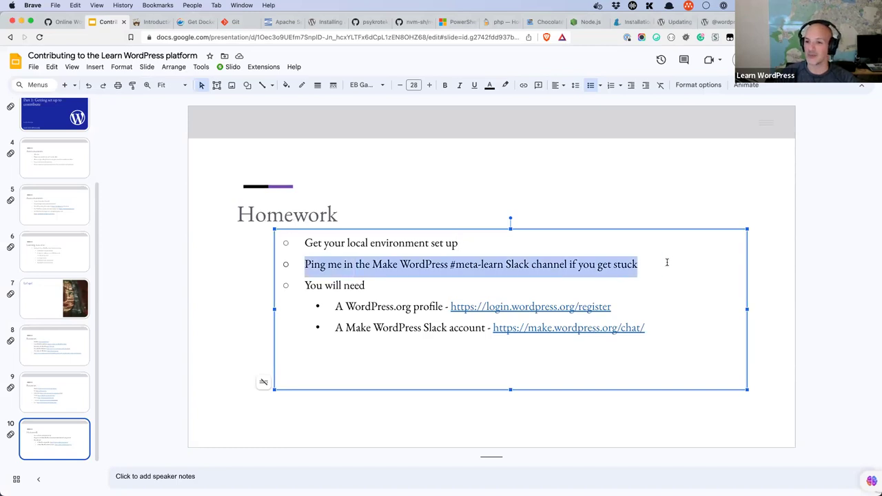
{"action": "left_click", "coordinate": [505, 264]}
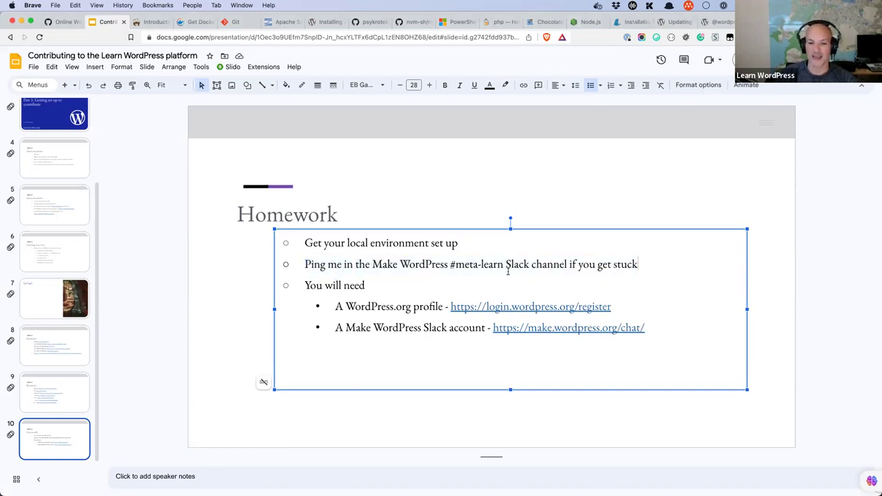
{"action": "left_click", "coordinate": [452, 266], "text": "shift"}
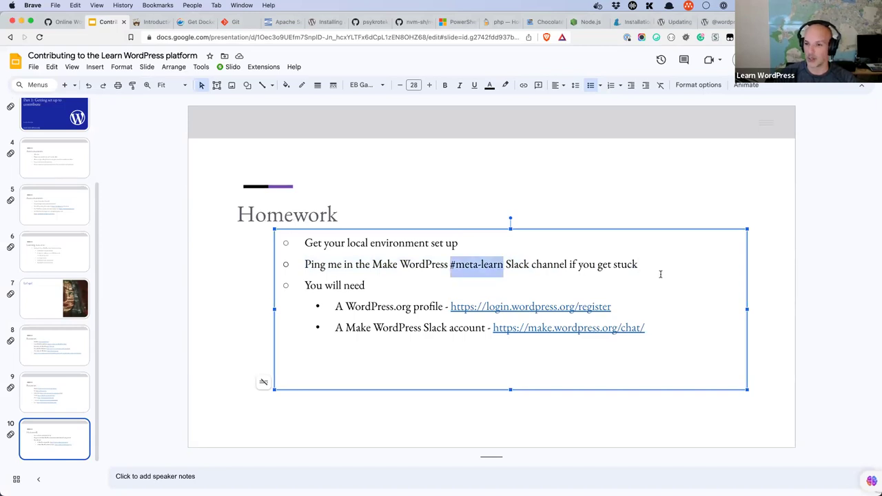
{"action": "left_click", "coordinate": [676, 263]}
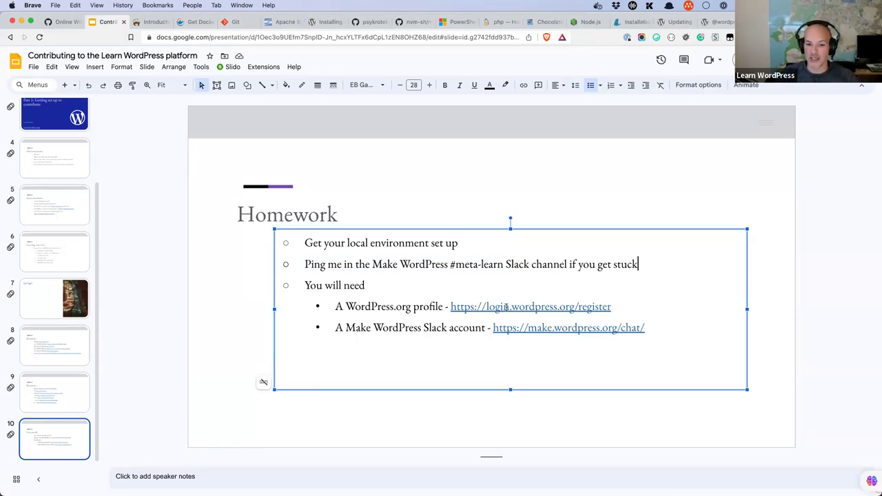
Step: Preview and highlight the WordPress.org register and Make WordPress chat links, then switch to Slack
{"action": "left_click", "coordinate": [583, 307]}
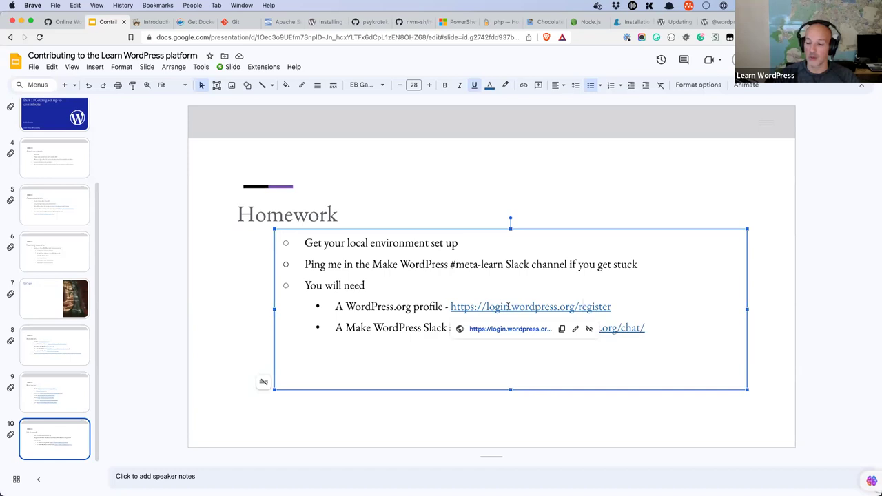
{"action": "left_click", "coordinate": [668, 301]}
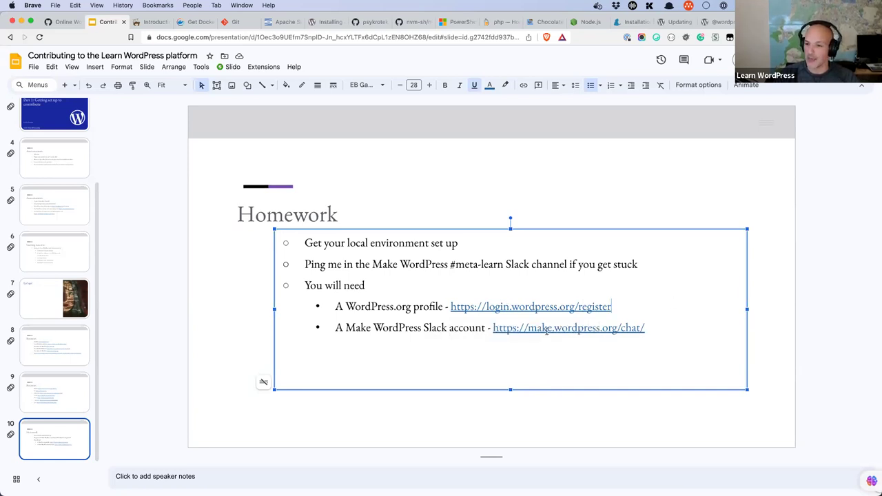
{"action": "left_click_drag", "start_coordinate": [613, 308], "coordinate": [452, 308]}
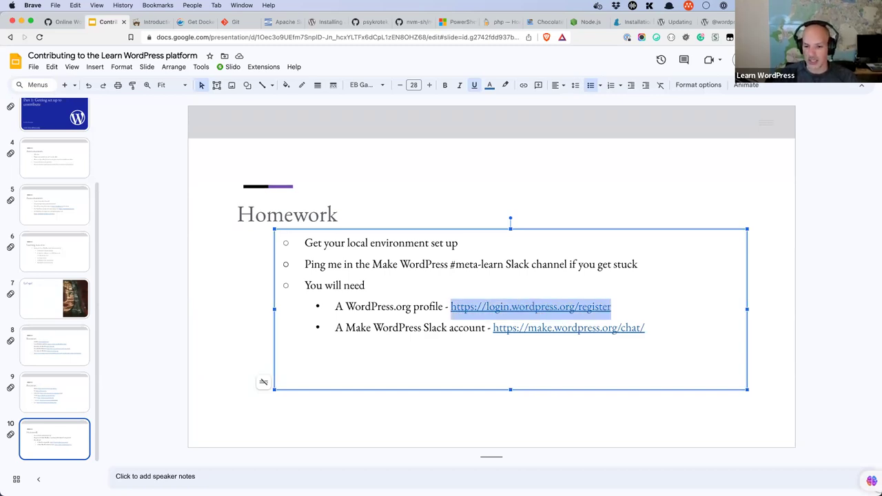
{"action": "left_click_drag", "start_coordinate": [650, 328], "coordinate": [492, 328]}
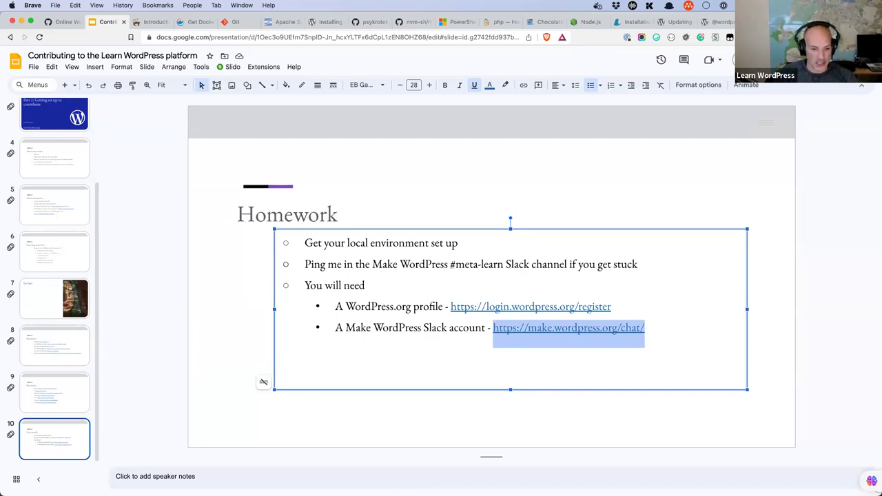
{"action": "left_click", "coordinate": [207, 482]}
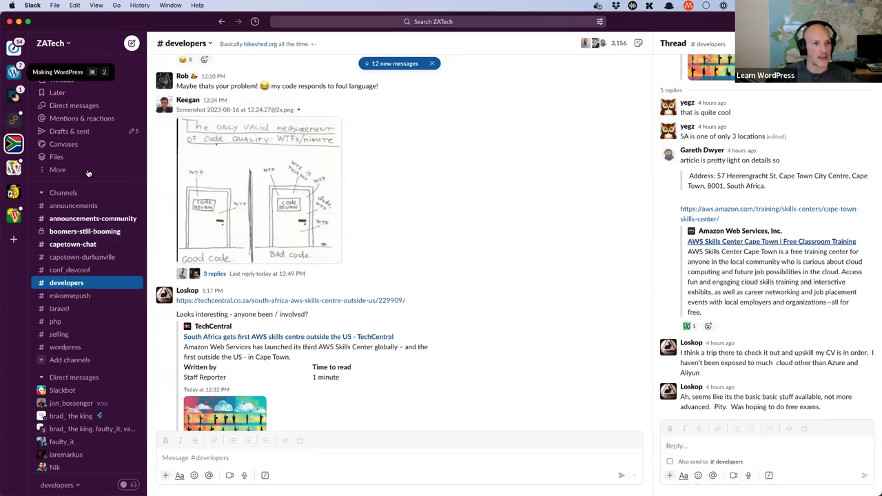
{"action": "key", "text": "super+2"}
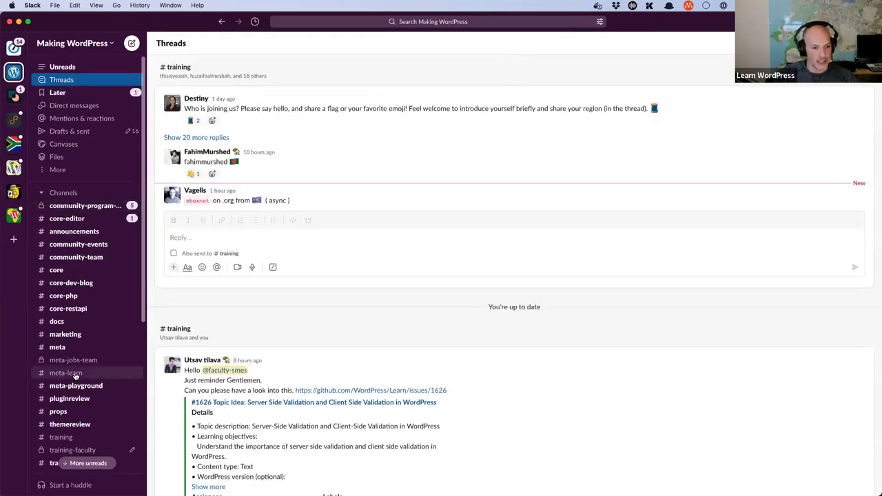
{"action": "left_click", "coordinate": [67, 372]}
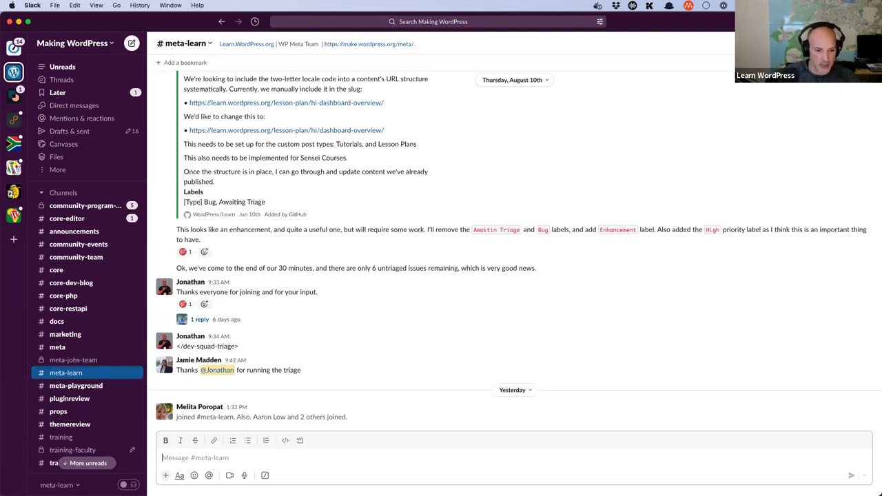
{"action": "type", "text": "@jpo"}
{"action": "key", "text": "BackSpace"}
{"action": "key", "text": "BackSpace"}
{"action": "key", "text": "BackSpace"}
{"action": "type", "text": "@"}
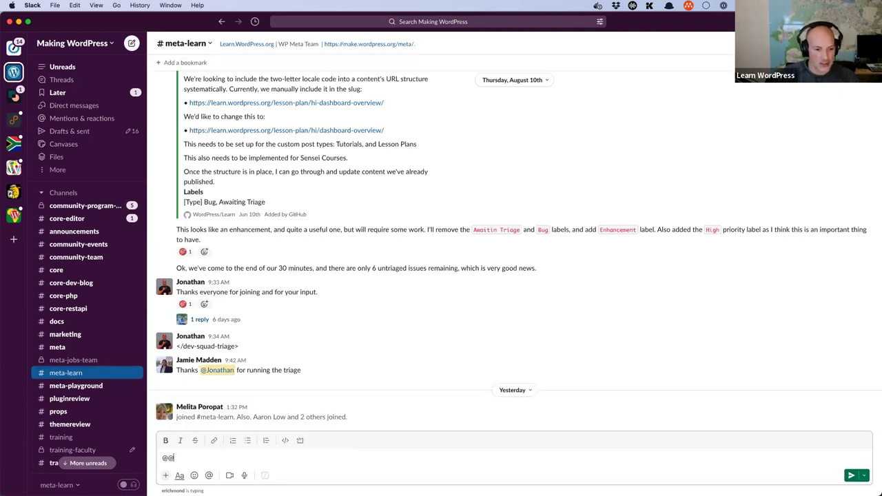
{"action": "key", "text": "BackSpace"}
{"action": "type", "text": "Jonathan"}
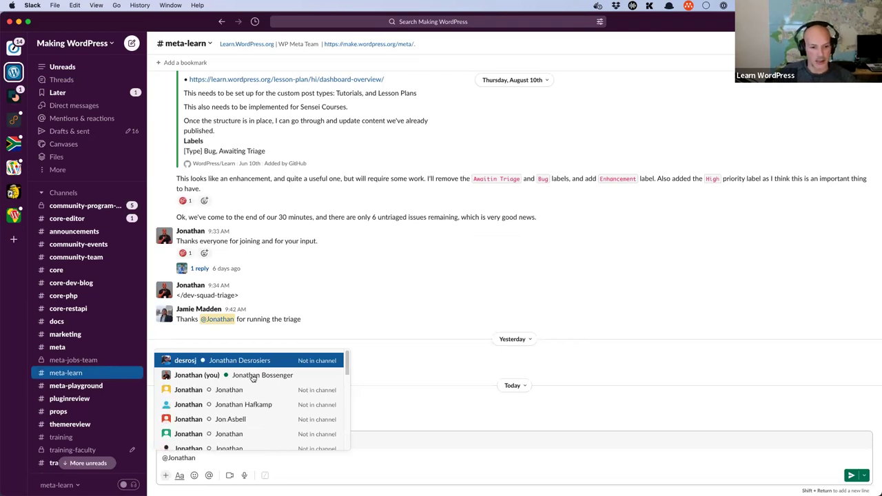
{"action": "scroll", "coordinate": [252, 374], "scroll_direction": "down", "scroll_amount": 1}
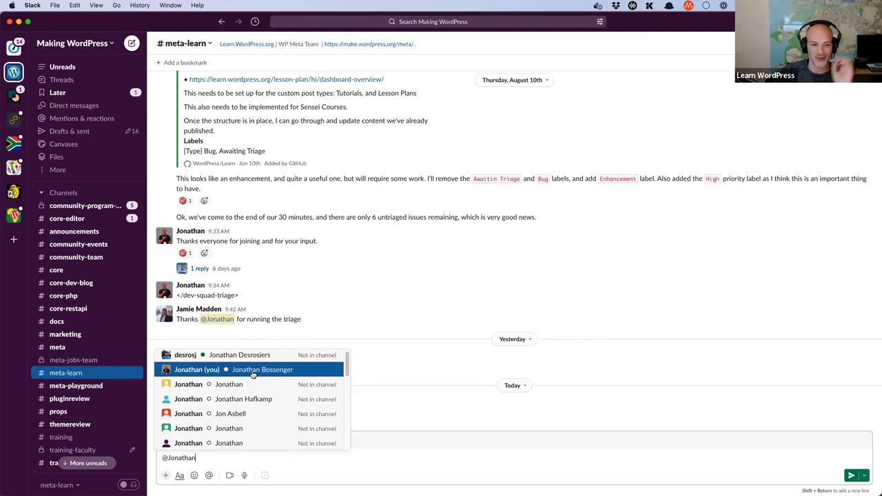
{"action": "left_click", "coordinate": [253, 373]}
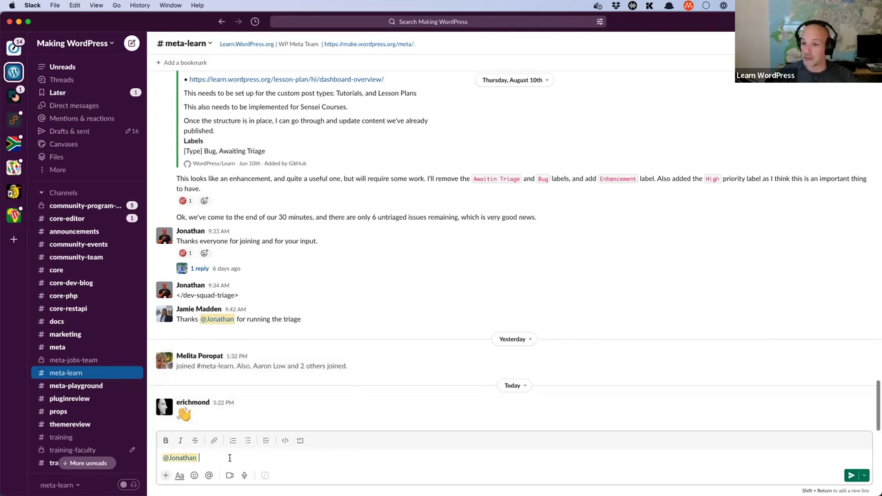
{"action": "key", "text": "BackSpace"}
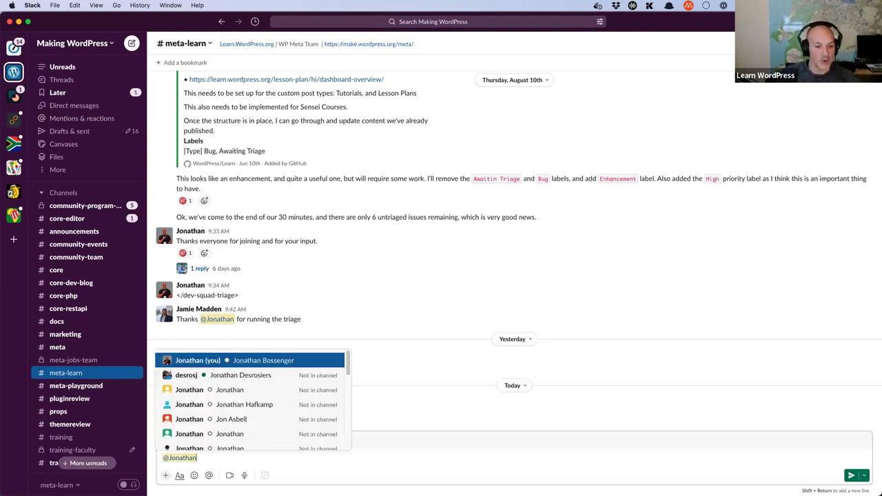
{"action": "key", "text": "BackSpace"}
{"action": "key", "text": "BackSpace"}
{"action": "key", "text": "BackSpace"}
{"action": "key", "text": "BackSpace"}
{"action": "key", "text": "BackSpace"}
{"action": "key", "text": "BackSpace"}
{"action": "key", "text": "BackSpace"}
{"action": "key", "text": "BackSpace"}
{"action": "key", "text": "BackSpace"}
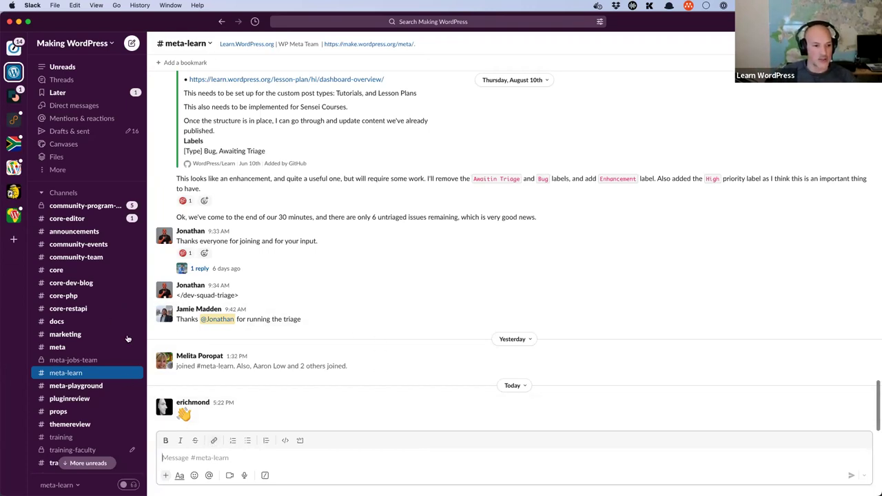
{"action": "scroll", "coordinate": [126, 338], "scroll_direction": "down", "scroll_amount": 1}
{"action": "scroll", "coordinate": [67, 269], "scroll_direction": "down", "scroll_amount": 7}
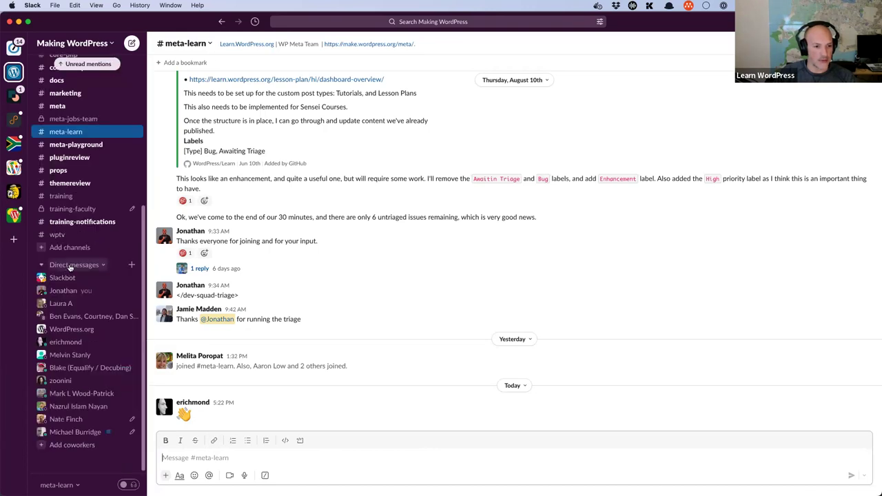
Step: Start a direct message addressed to yourself, go back to #meta-learn, then switch to Brave
{"action": "left_click", "coordinate": [131, 265]}
{"action": "type", "text": "Jonathan"}
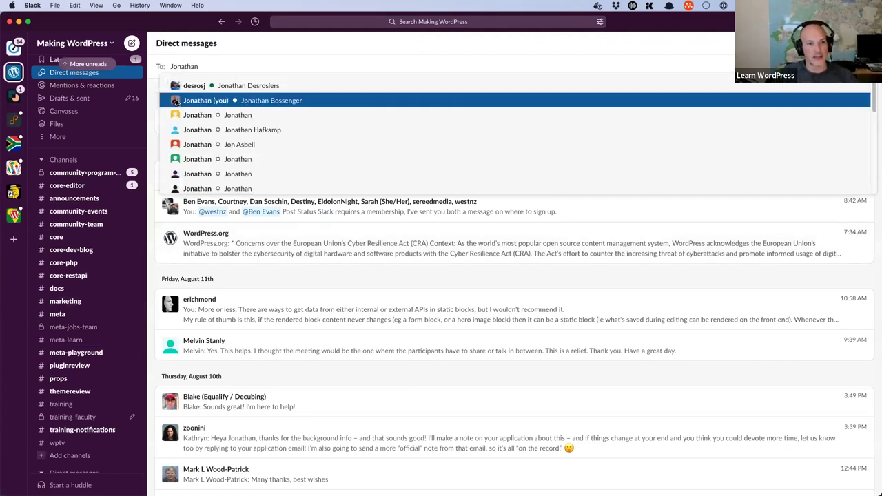
{"action": "key", "text": "Return"}
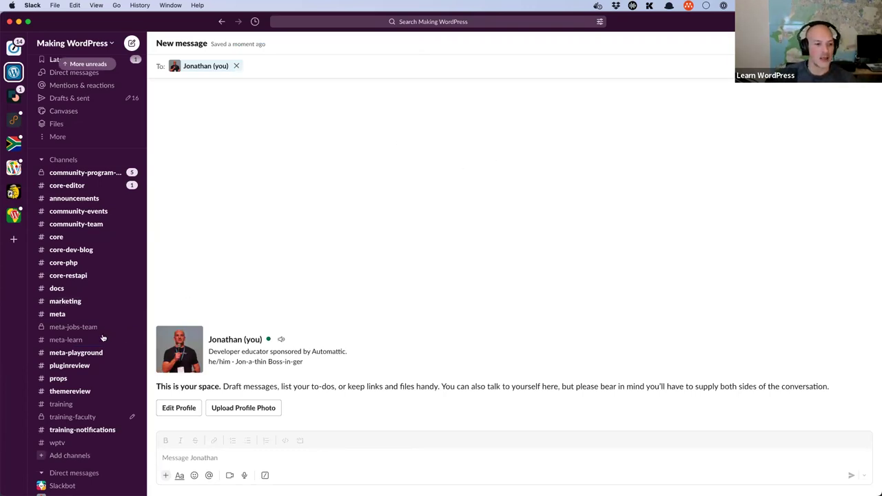
{"action": "left_click", "coordinate": [73, 339]}
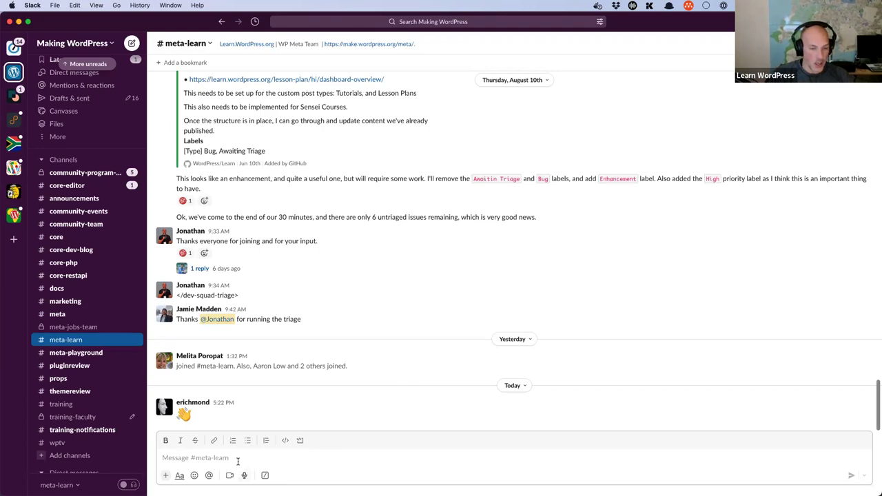
{"action": "key", "text": "super+Tab"}
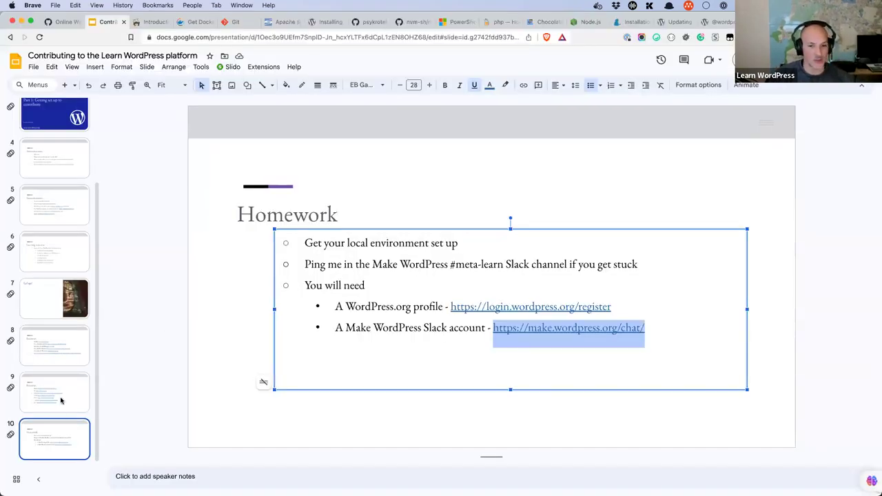
Step: Revisit the Resources slides for software and GitHub links, then go to Learning outcomes
{"action": "left_click", "coordinate": [61, 401]}
{"action": "left_click", "coordinate": [64, 343]}
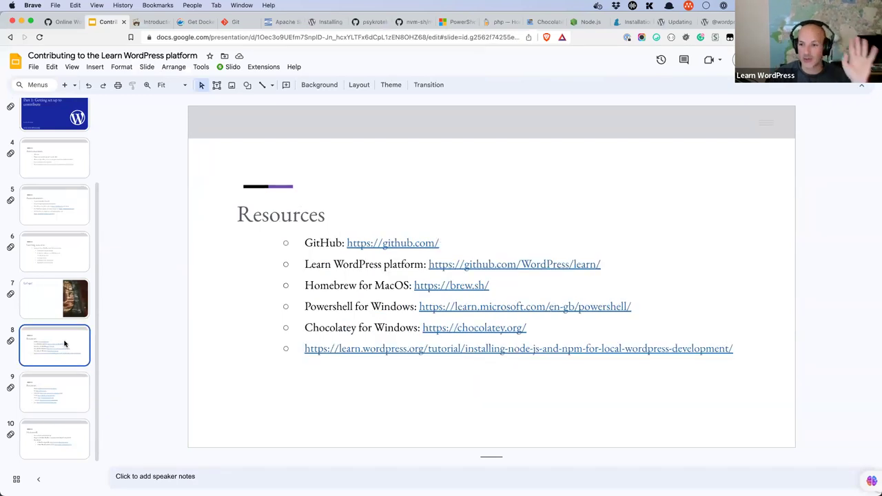
{"action": "left_click", "coordinate": [61, 388]}
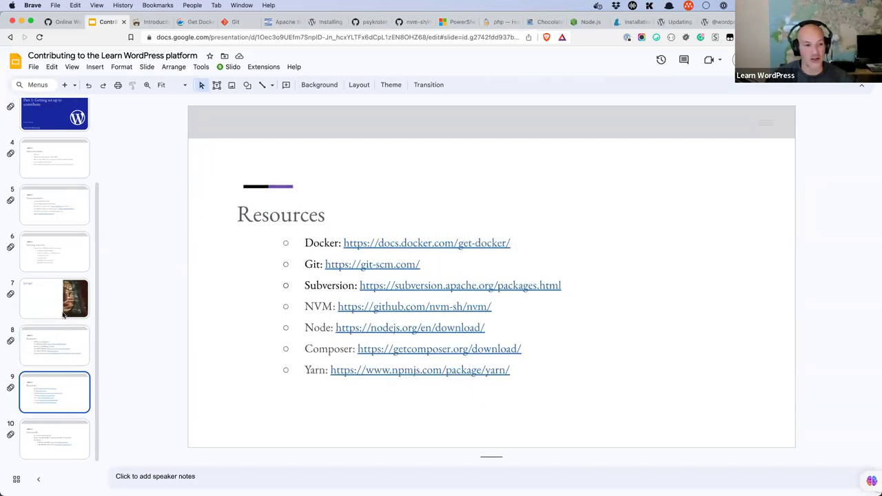
{"action": "key", "text": "Up"}
{"action": "key", "text": "Up"}
{"action": "key", "text": "Up"}
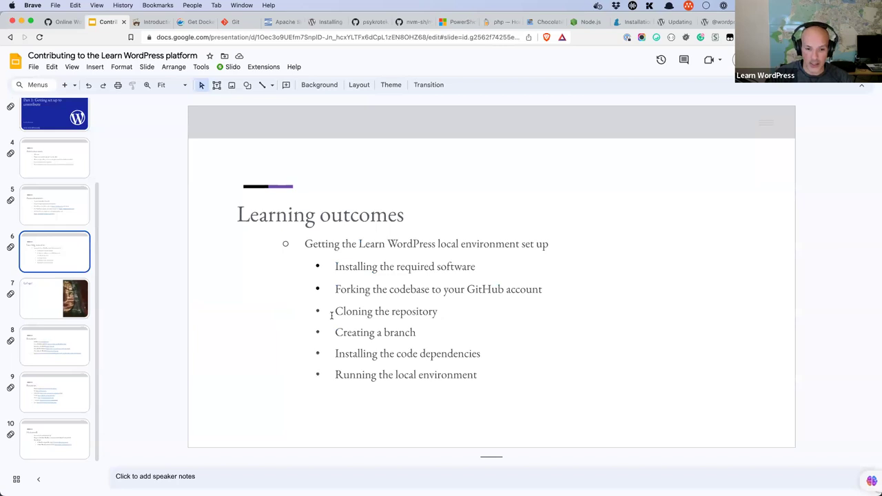
Step: Highlight the cloning, branching, dependency installation and running-environment lines in turn
{"action": "triple_click", "coordinate": [332, 313]}
{"action": "triple_click", "coordinate": [381, 333]}
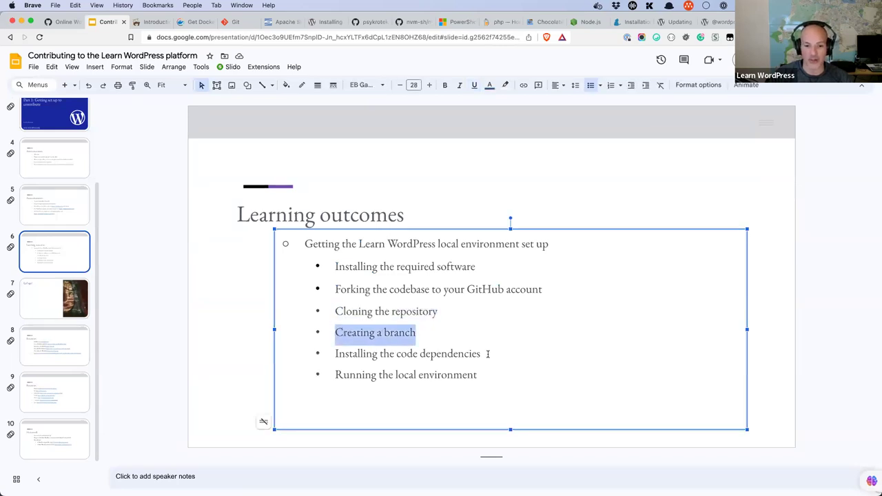
{"action": "left_click_drag", "start_coordinate": [487, 354], "coordinate": [430, 354]}
{"action": "triple_click", "coordinate": [333, 355]}
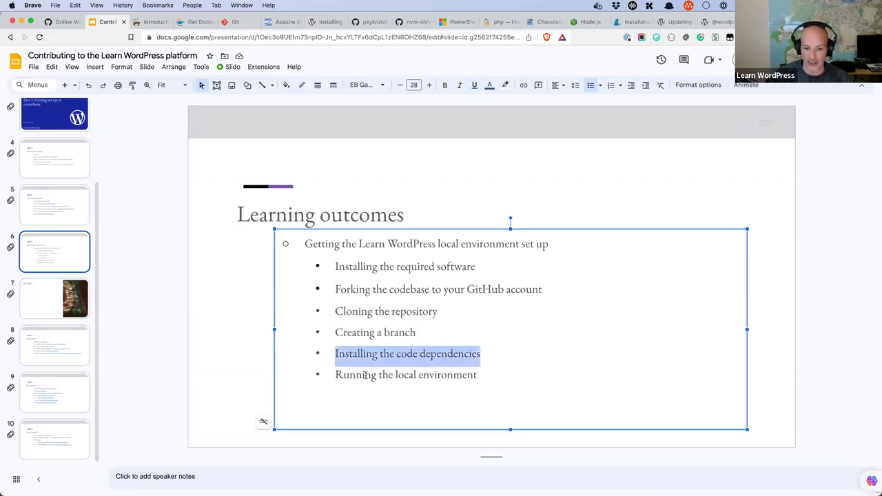
{"action": "triple_click", "coordinate": [327, 376]}
{"action": "left_click", "coordinate": [463, 311]}
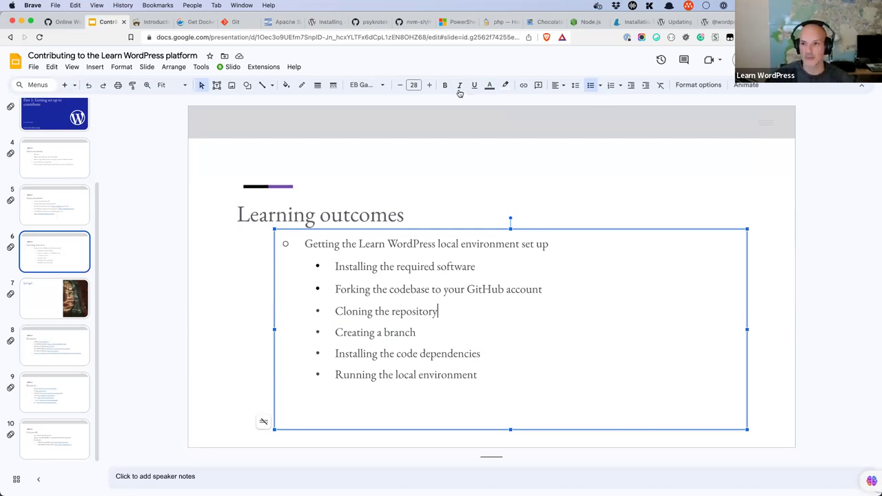
Step: Close the leftover Composer, Subversion, GitHub, php, Yarn and create-block tabs
{"action": "left_click", "coordinate": [169, 24]}
{"action": "left_click", "coordinate": [168, 22]}
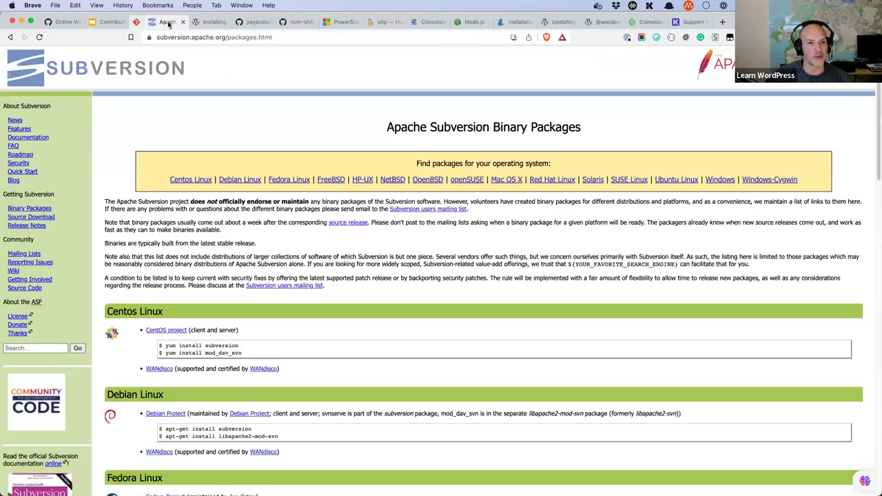
{"action": "middle_click", "coordinate": [168, 24]}
{"action": "middle_click", "coordinate": [168, 24]}
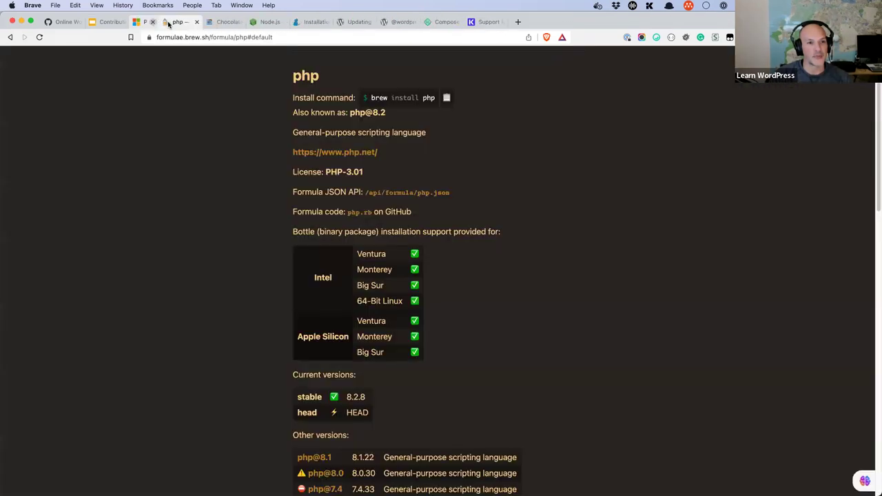
{"action": "middle_click", "coordinate": [168, 24]}
{"action": "middle_click", "coordinate": [169, 25]}
{"action": "middle_click", "coordinate": [168, 24]}
{"action": "middle_click", "coordinate": [169, 24]}
{"action": "middle_click", "coordinate": [168, 24]}
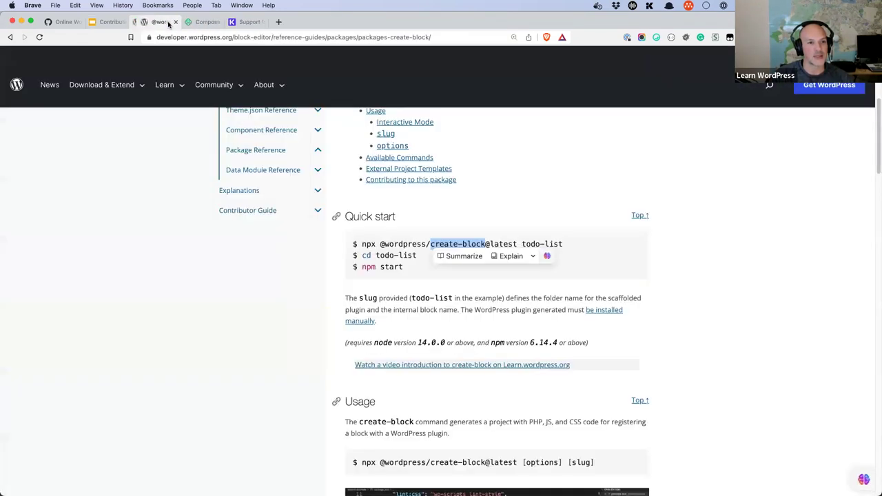
{"action": "middle_click", "coordinate": [168, 24]}
{"action": "middle_click", "coordinate": [168, 24]}
{"action": "middle_click", "coordinate": [338, 27]}
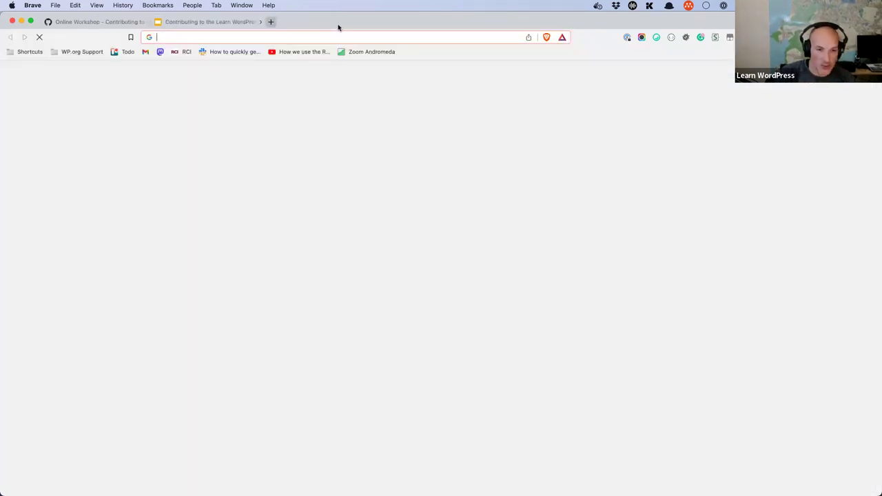
Step: Navigate to the psykrotek/learn-wordpress fork on github.com
{"action": "type", "text": "github.com"}
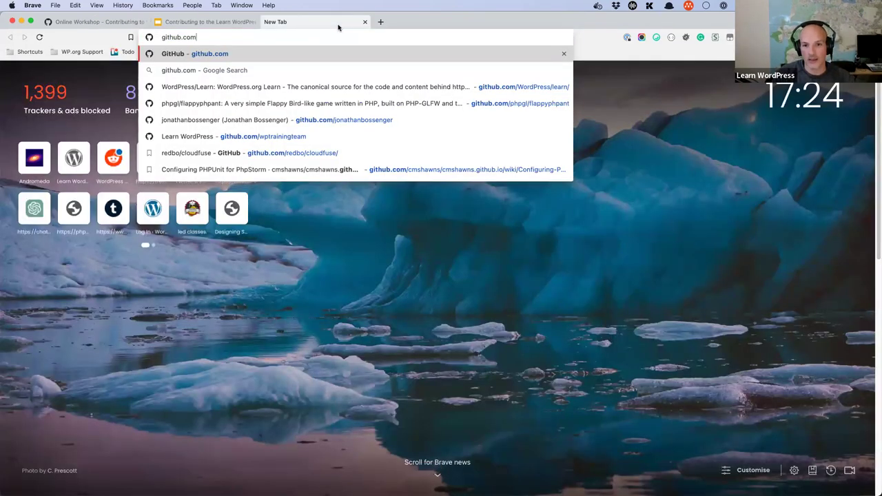
{"action": "key", "text": "Down"}
{"action": "key", "text": "Down"}
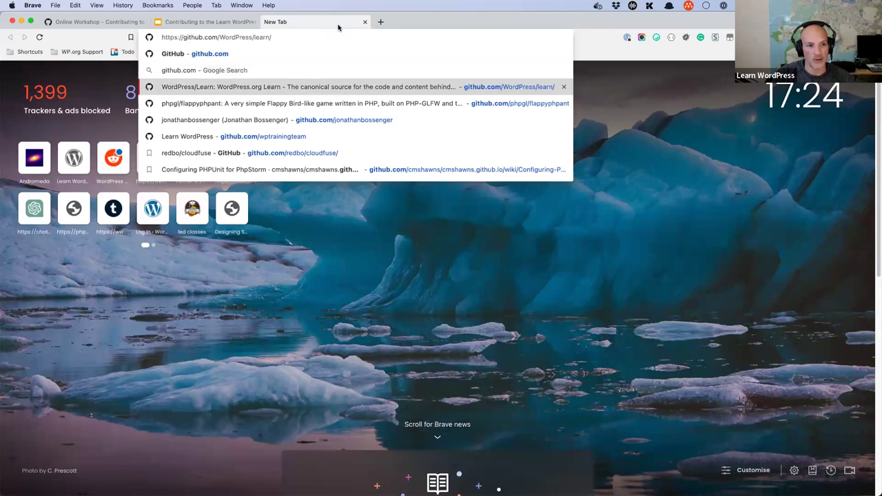
{"action": "key", "text": "Up"}
{"action": "key", "text": "Down"}
{"action": "key", "text": "Down"}
{"action": "key", "text": "BackSpace"}
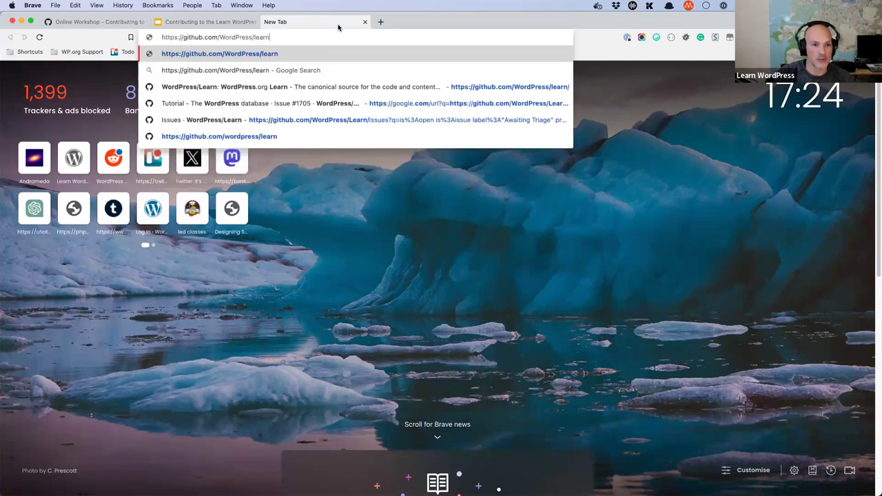
{"action": "key", "text": "BackSpace"}
{"action": "key", "text": "BackSpace"}
{"action": "key", "text": "BackSpace"}
{"action": "key", "text": "BackSpace"}
{"action": "key", "text": "BackSpace"}
{"action": "key", "text": "BackSpace"}
{"action": "key", "text": "BackSpace"}
{"action": "key", "text": "BackSpace"}
{"action": "key", "text": "BackSpace"}
{"action": "key", "text": "BackSpace"}
{"action": "key", "text": "BackSpace"}
{"action": "key", "text": "BackSpace"}
{"action": "key", "text": "BackSpace"}
{"action": "key", "text": "BackSpace"}
{"action": "key", "text": "BackSpace"}
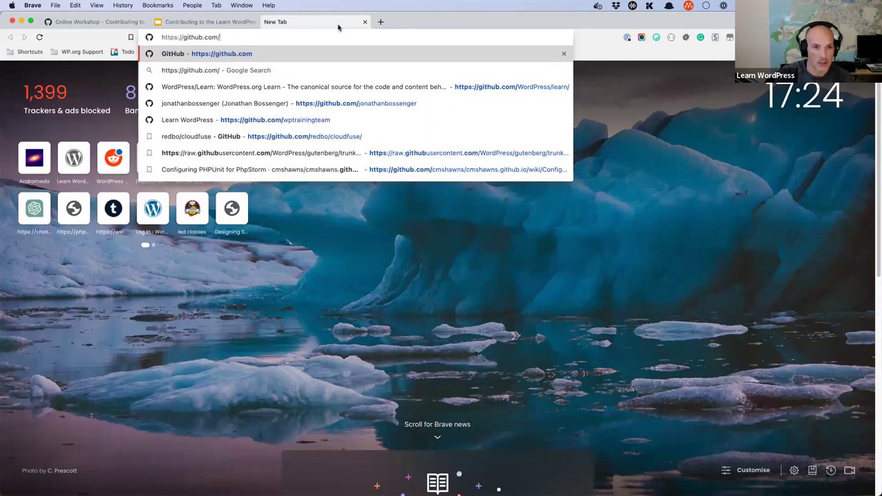
{"action": "type", "text": "psy"}
{"action": "key", "text": "Down"}
{"action": "key", "text": "Down"}
{"action": "key", "text": "Return"}
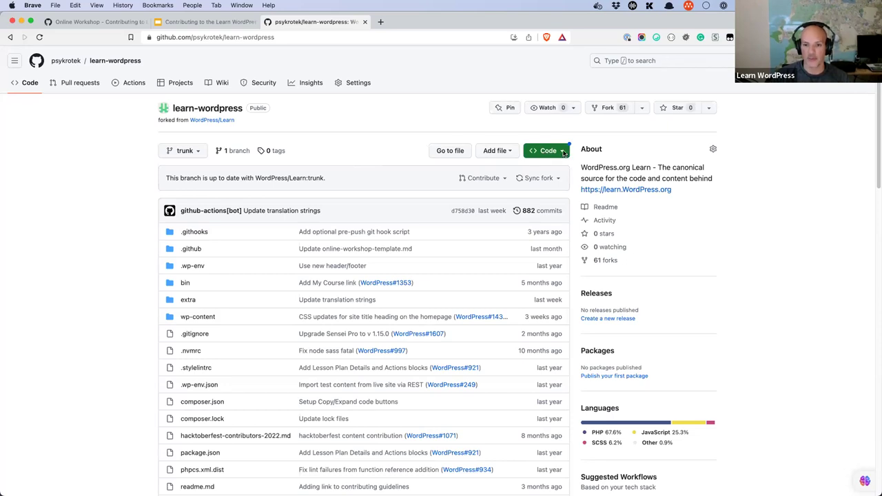
Step: Copy the fork's HTTPS clone URL from the Code menu and bring Terminal forward
{"action": "left_click", "coordinate": [562, 152]}
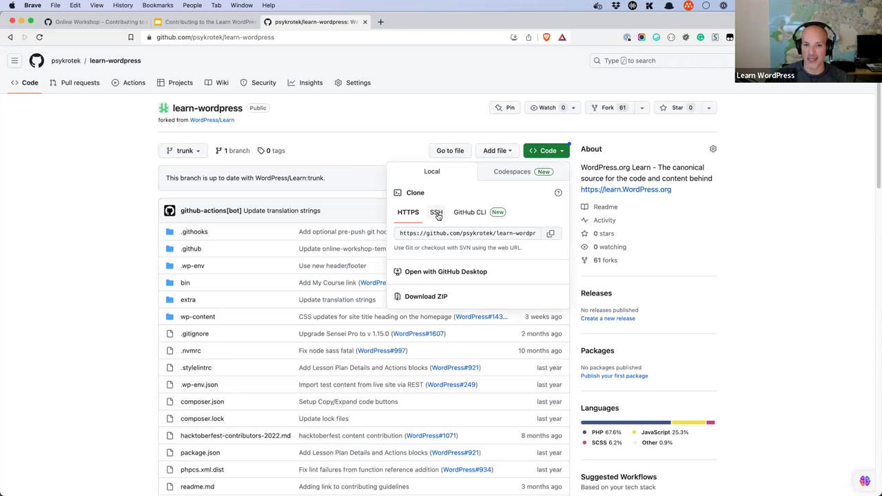
{"action": "left_click", "coordinate": [436, 213]}
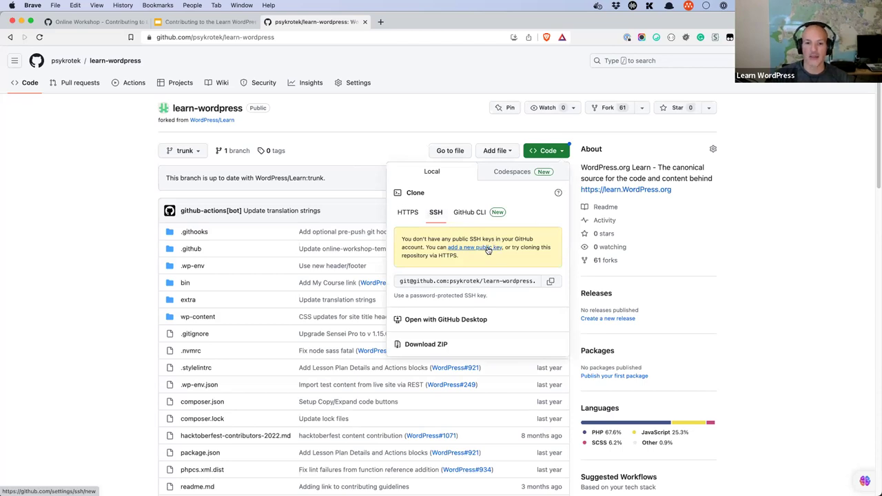
{"action": "left_click", "coordinate": [413, 217]}
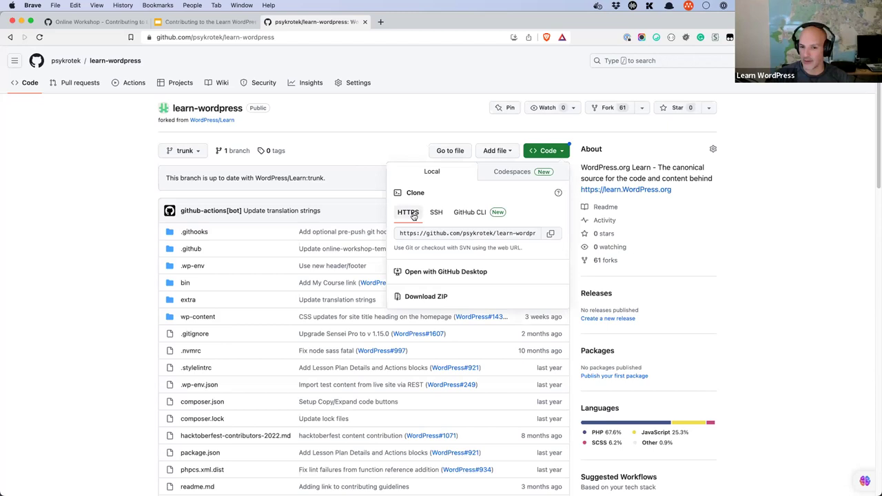
{"action": "left_click", "coordinate": [552, 235]}
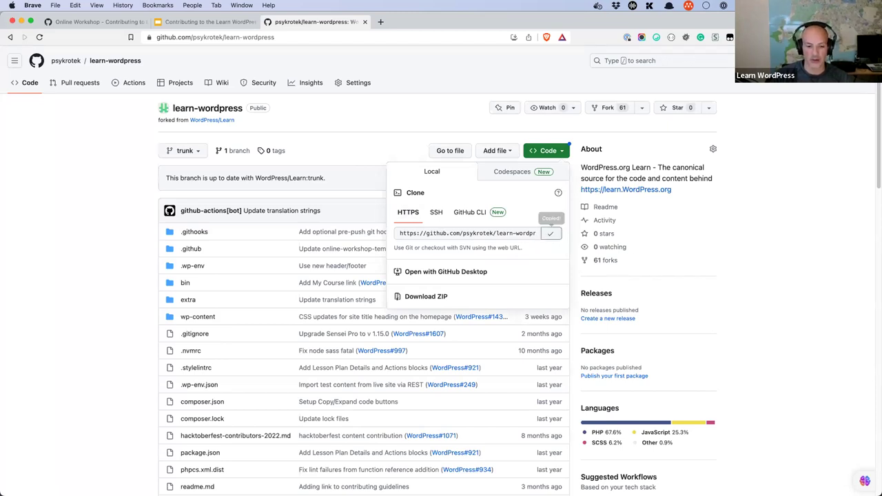
{"action": "left_click", "coordinate": [355, 490]}
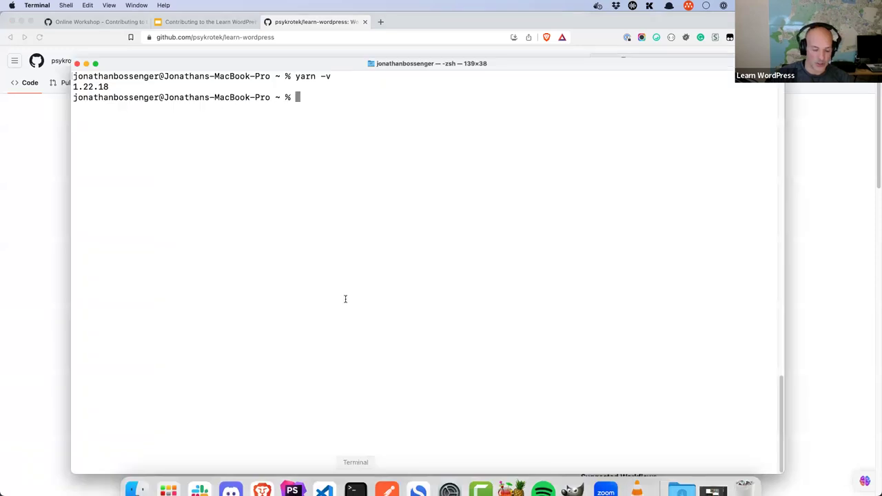
Step: Change into the development/projects folder
{"action": "type", "text": "cd de"}
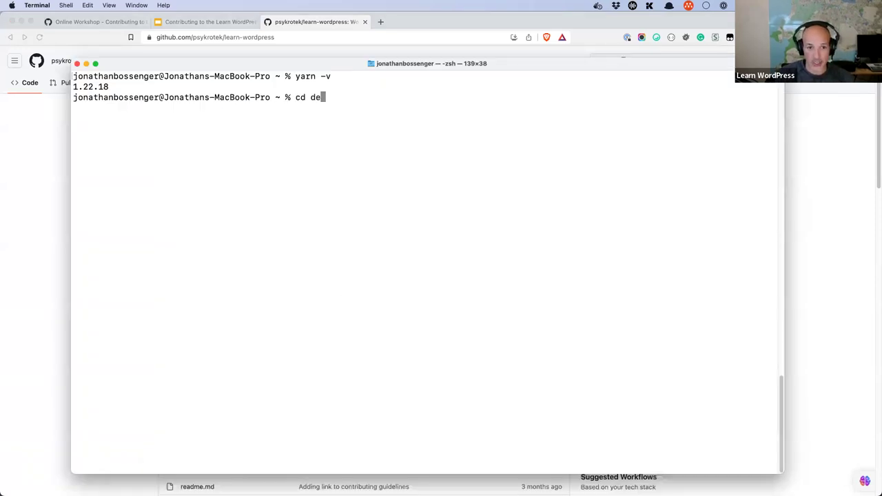
{"action": "key", "text": "Tab"}
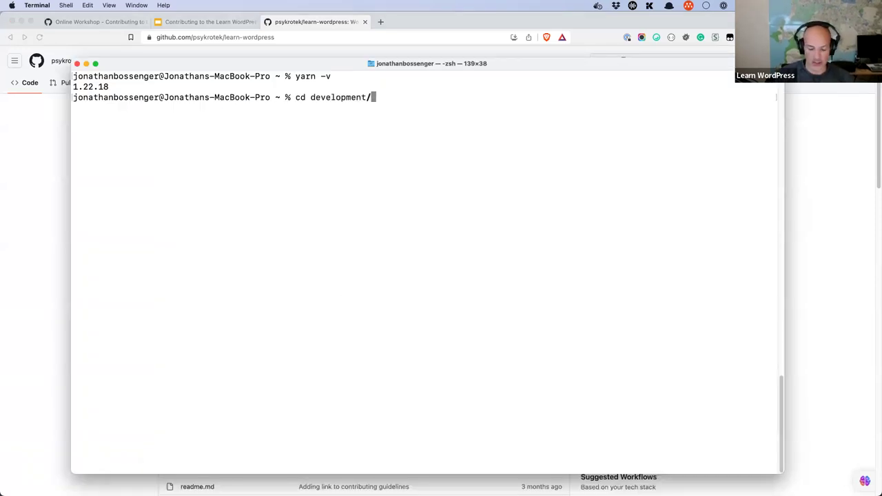
{"action": "type", "text": "p"}
{"action": "key", "text": "Tab"}
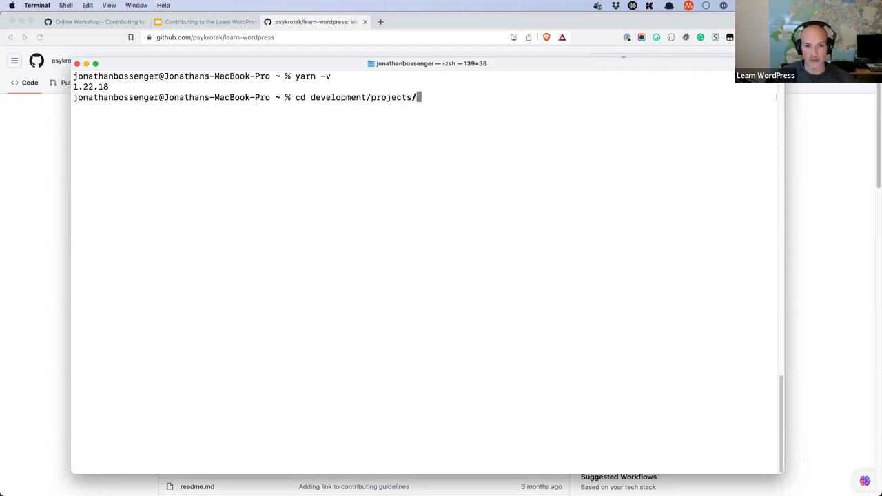
{"action": "key", "text": "Return"}
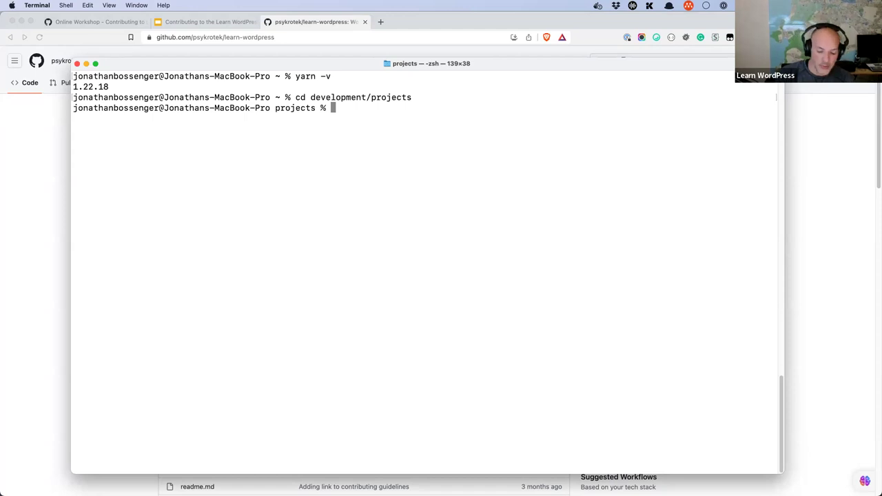
Step: Delete the old learn-wordpress folder with rm -rf learn-wordpress
{"action": "type", "text": "rm -ler"}
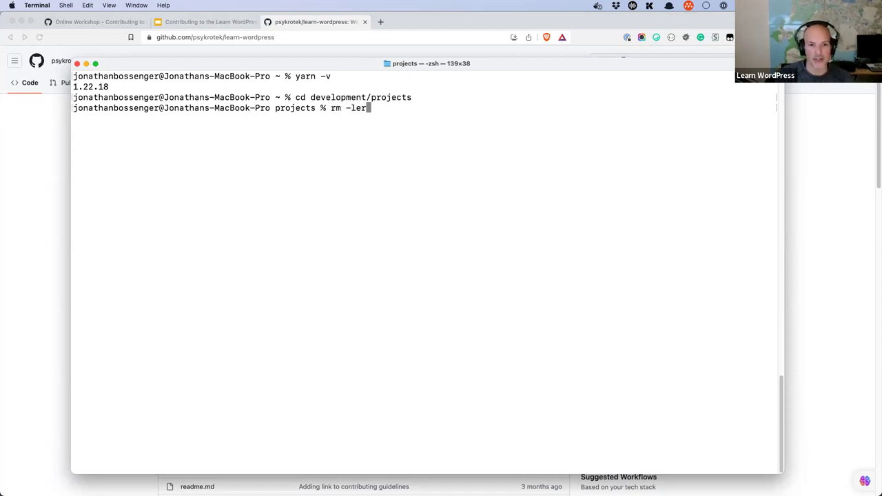
{"action": "key", "text": "BackSpace"}
{"action": "key", "text": "BackSpace"}
{"action": "key", "text": "BackSpace"}
{"action": "type", "text": "rf l"}
{"action": "key", "text": "Tab"}
{"action": "key", "text": "BackSpace"}
{"action": "key", "text": "Return"}
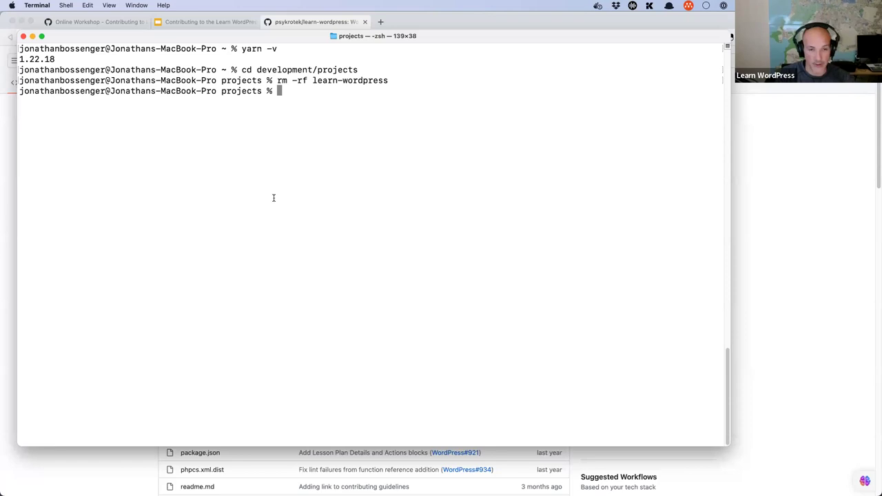
Step: Run git clone with the pasted fork URL, receiving learn-wordpress into the projects folder
{"action": "type", "text": "git "}
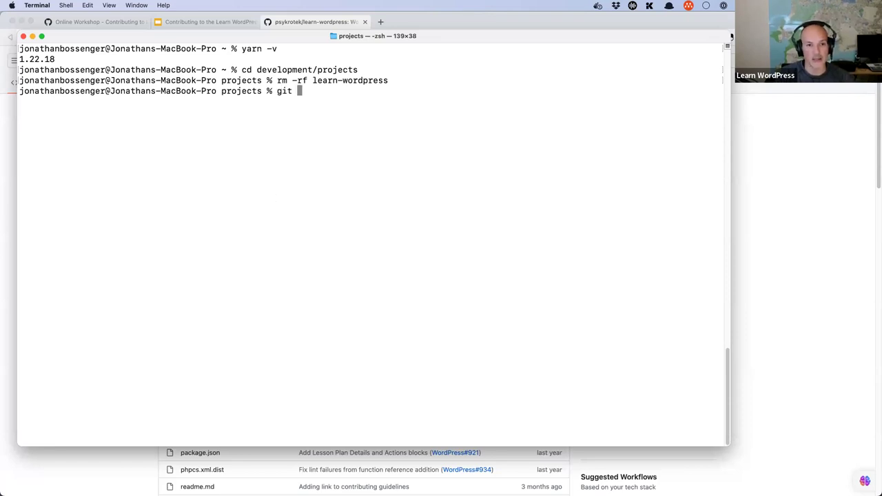
{"action": "type", "text": "clone"}
{"action": "right_click", "coordinate": [311, 124]}
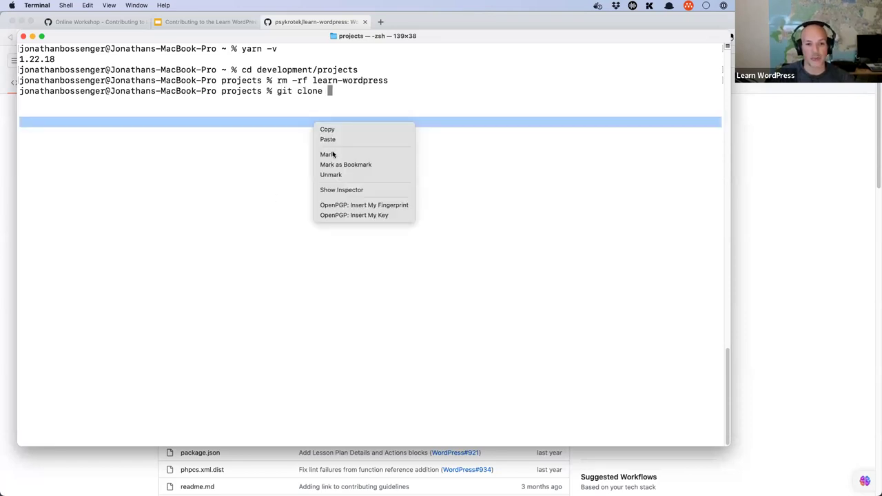
{"action": "left_click", "coordinate": [337, 140]}
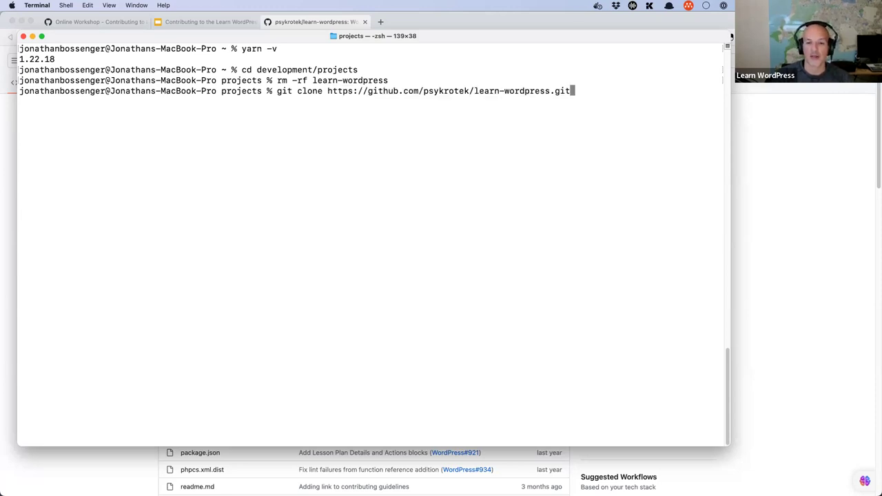
{"action": "left_click_drag", "start_coordinate": [480, 91], "coordinate": [551, 92]}
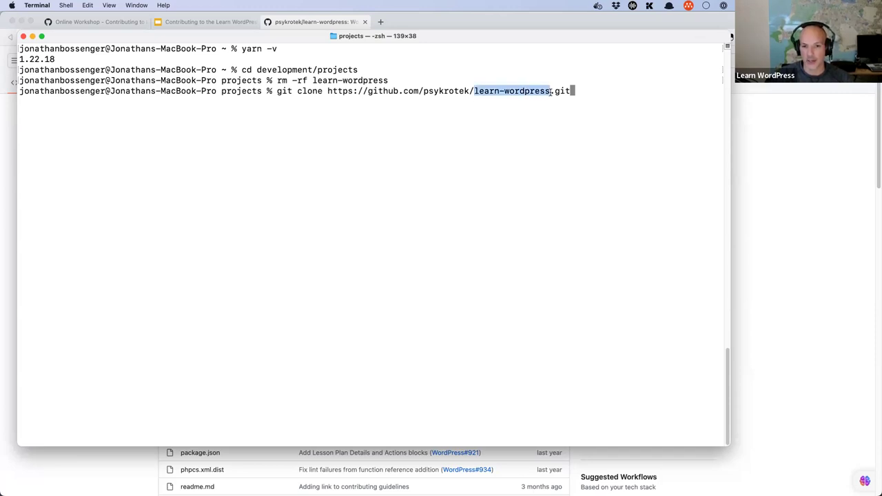
{"action": "left_click", "coordinate": [579, 91]}
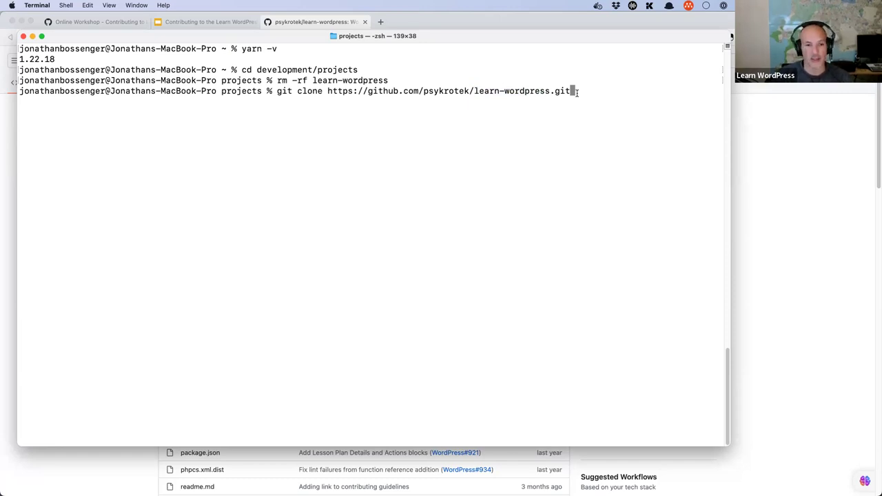
{"action": "key", "text": "Return"}
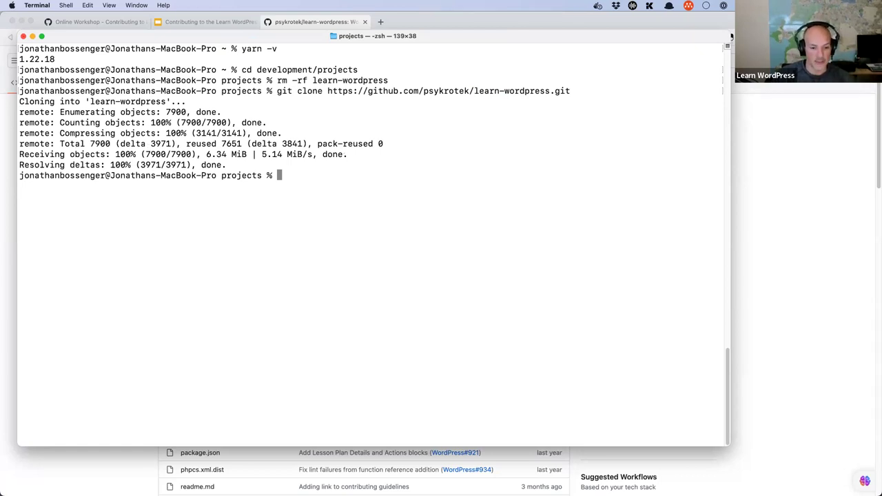
Step: Launch VS Code full-screen and open development/projects/learn-wordpress as the workspace
{"action": "left_click", "coordinate": [324, 474]}
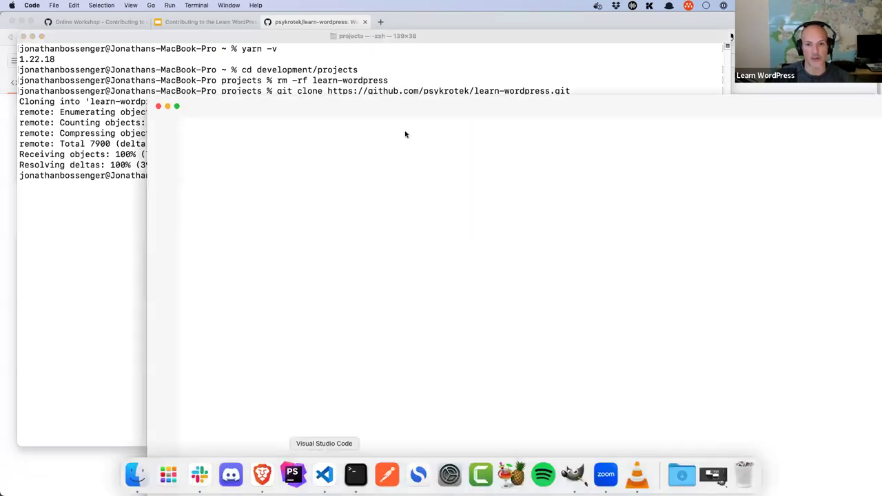
{"action": "left_click", "coordinate": [177, 106]}
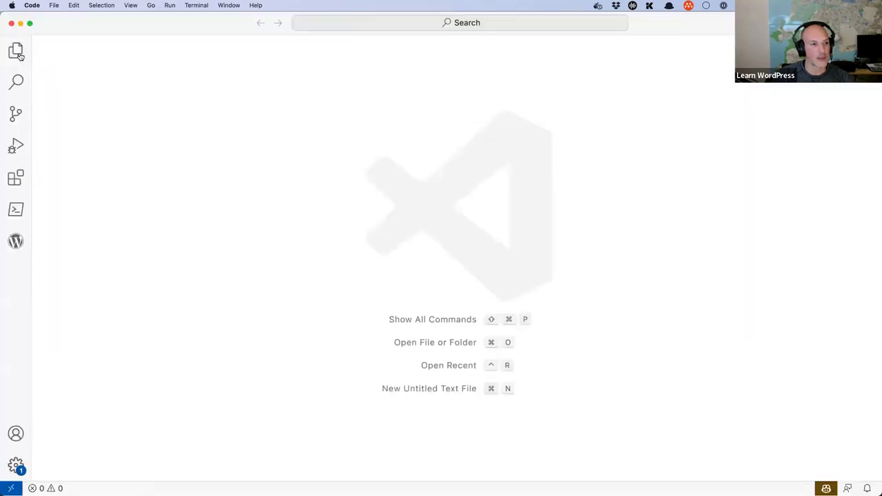
{"action": "left_click", "coordinate": [15, 52]}
{"action": "left_click", "coordinate": [80, 122]}
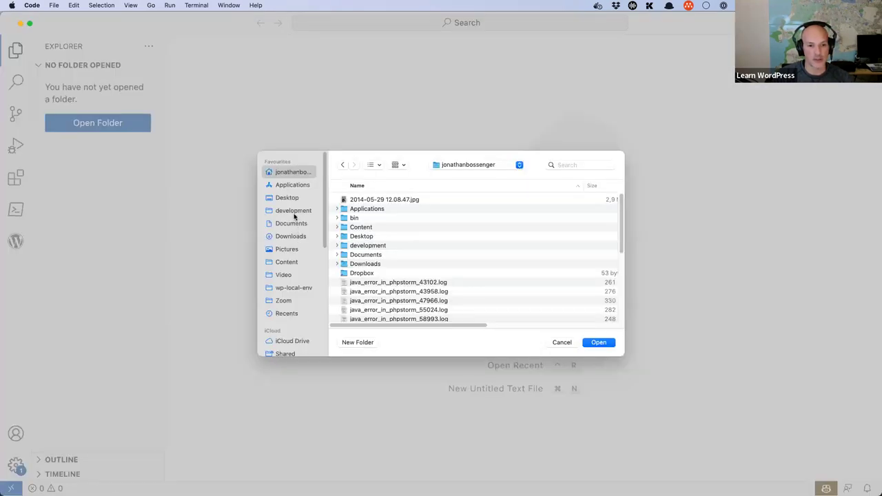
{"action": "left_click", "coordinate": [294, 213]}
{"action": "double_click", "coordinate": [415, 201]}
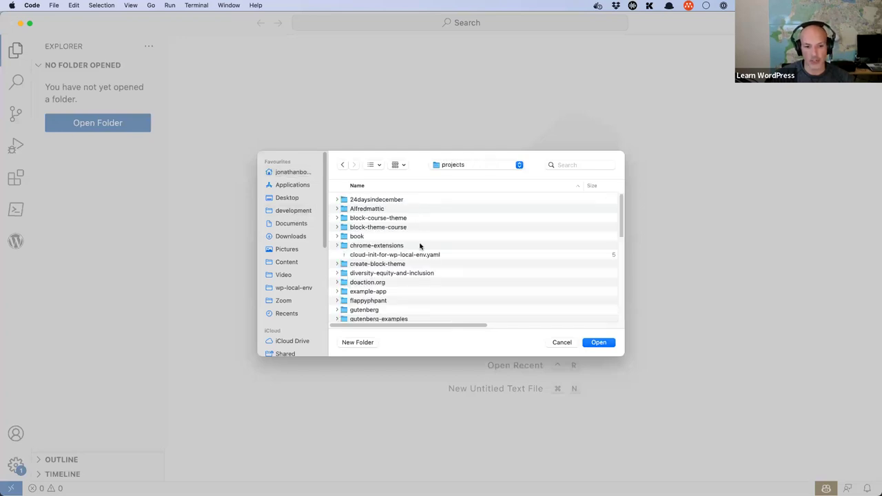
{"action": "scroll", "coordinate": [419, 245], "scroll_direction": "down", "scroll_amount": 5}
{"action": "left_click", "coordinate": [386, 271]}
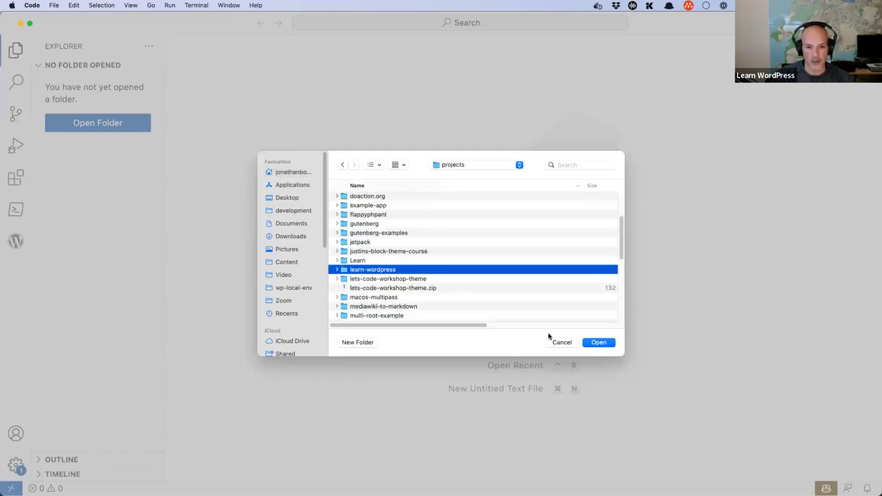
{"action": "left_click", "coordinate": [597, 344]}
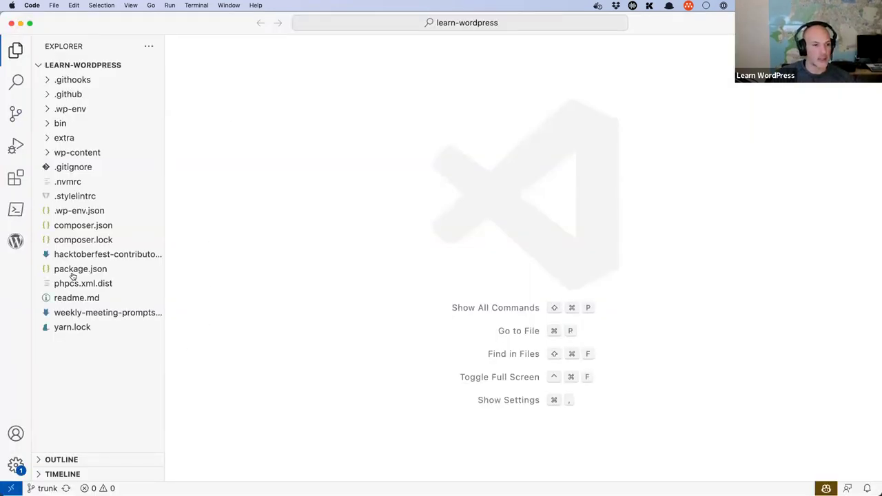
Step: Open readme.md, package.json, composer.json and yarn.lock
{"action": "left_click", "coordinate": [76, 298]}
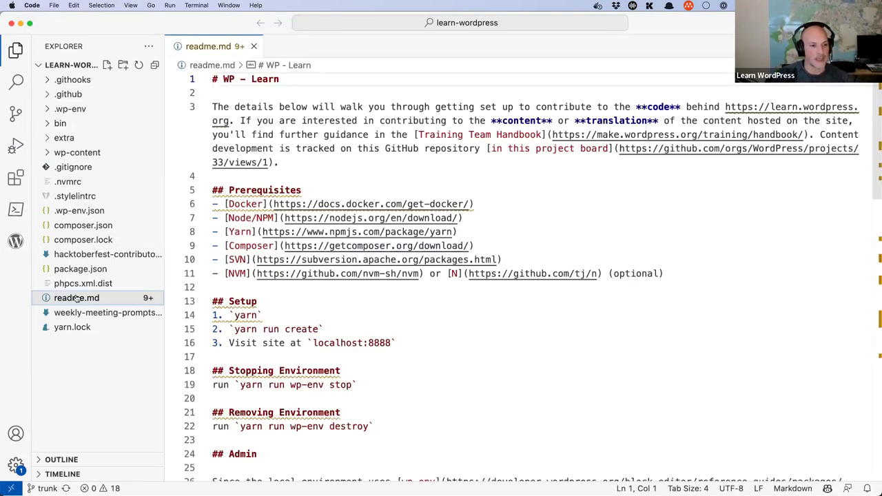
{"action": "left_click", "coordinate": [77, 270]}
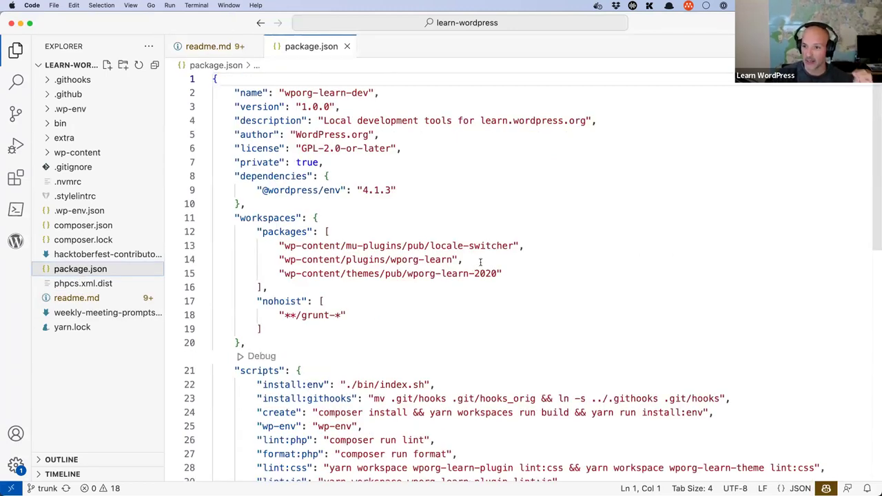
{"action": "left_click", "coordinate": [84, 225]}
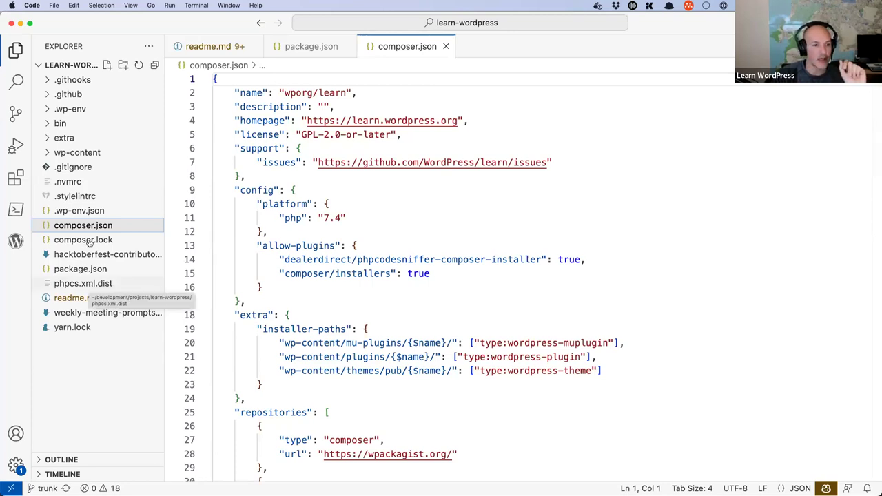
{"action": "left_click", "coordinate": [70, 328]}
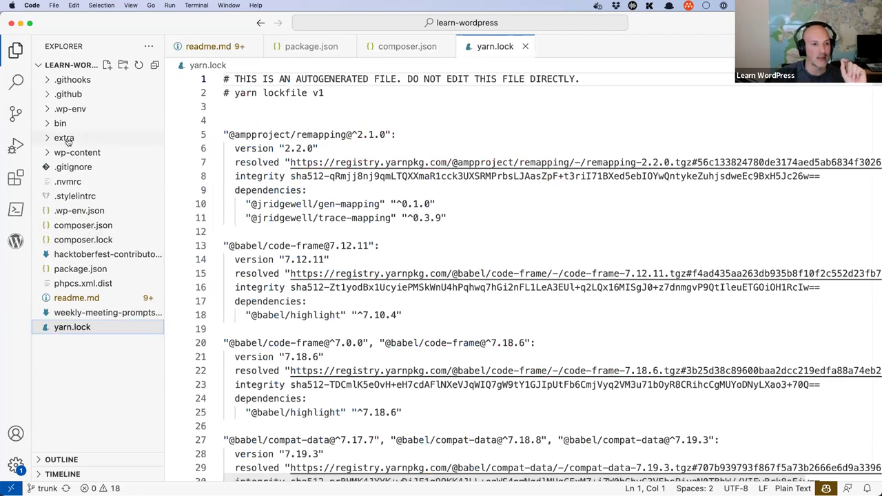
Step: Browse wp-content's plugins and themes folders, collapse them, and return to readme.md
{"action": "left_click", "coordinate": [46, 153]}
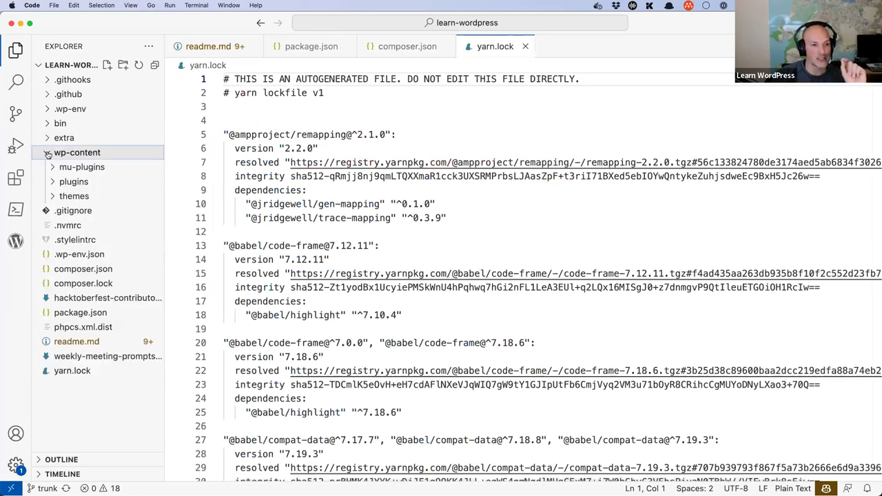
{"action": "left_click", "coordinate": [54, 180]}
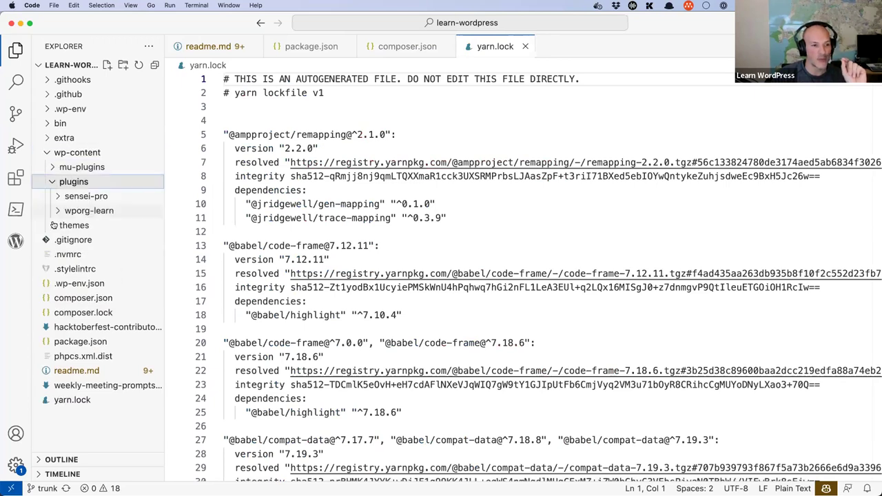
{"action": "key", "text": "Down"}
{"action": "key", "text": "Down"}
{"action": "key", "text": "Down"}
{"action": "key", "text": "Right"}
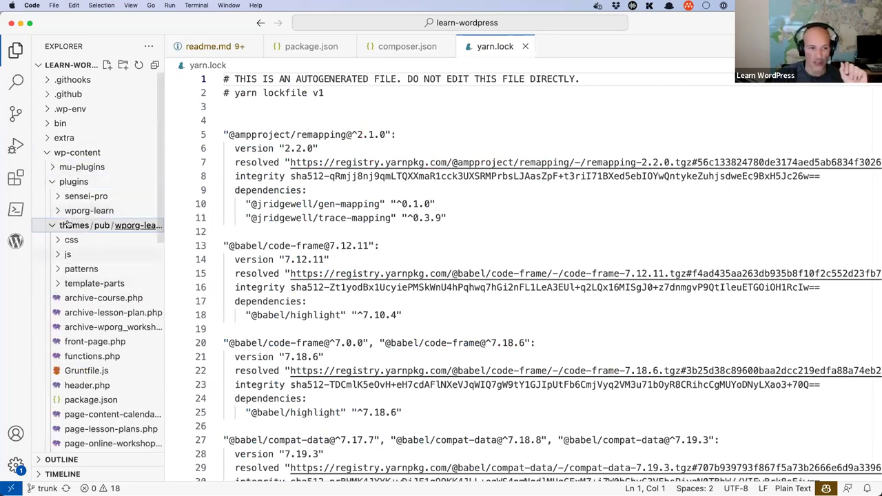
{"action": "left_click", "coordinate": [49, 157]}
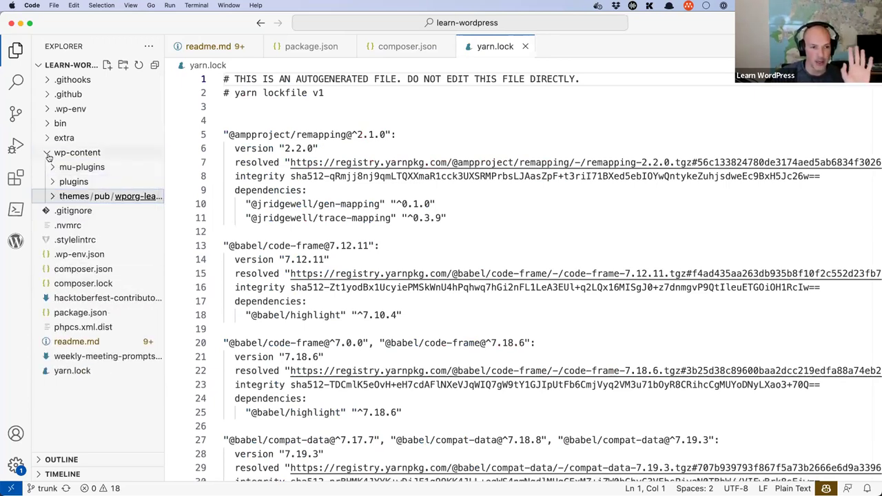
{"action": "left_click", "coordinate": [49, 156]}
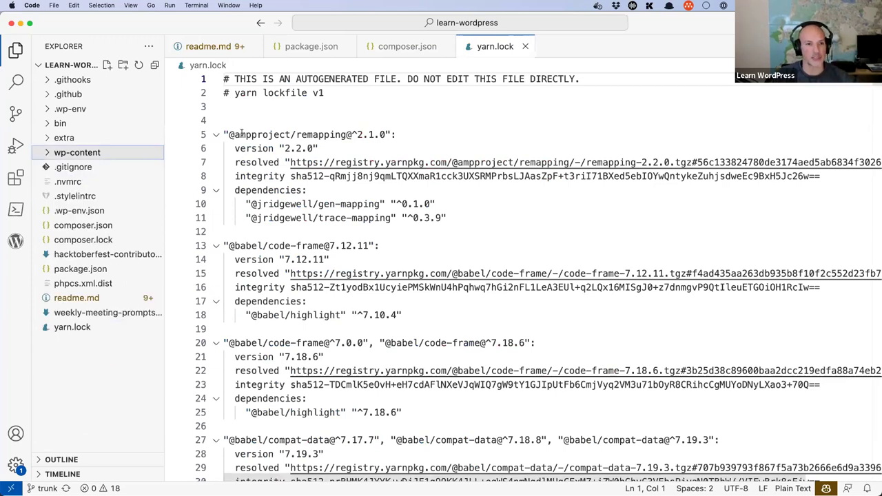
{"action": "left_click", "coordinate": [211, 50]}
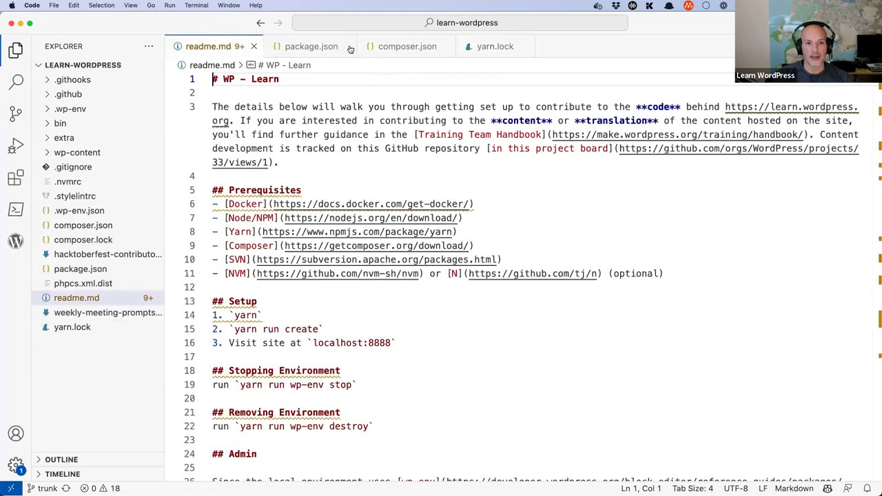
Step: Close the extra open files and scroll the readme to its Setup section
{"action": "left_click", "coordinate": [349, 46]}
{"action": "left_click", "coordinate": [349, 46]}
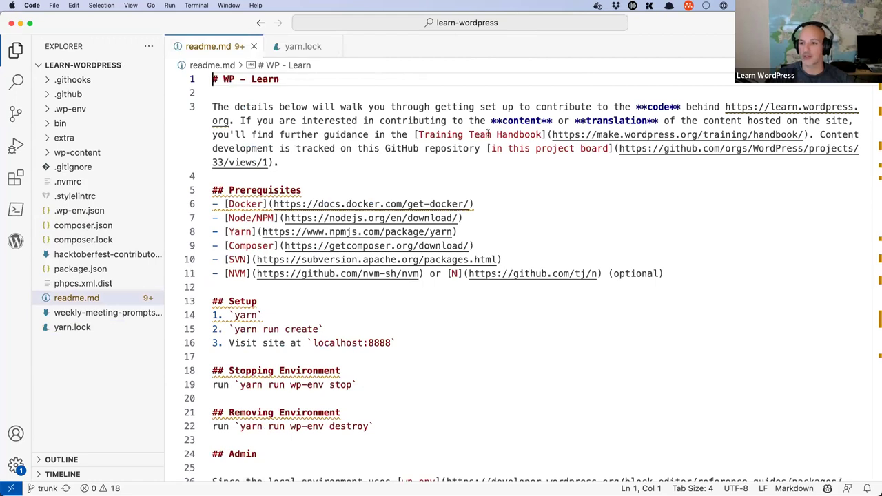
{"action": "left_click", "coordinate": [321, 46]}
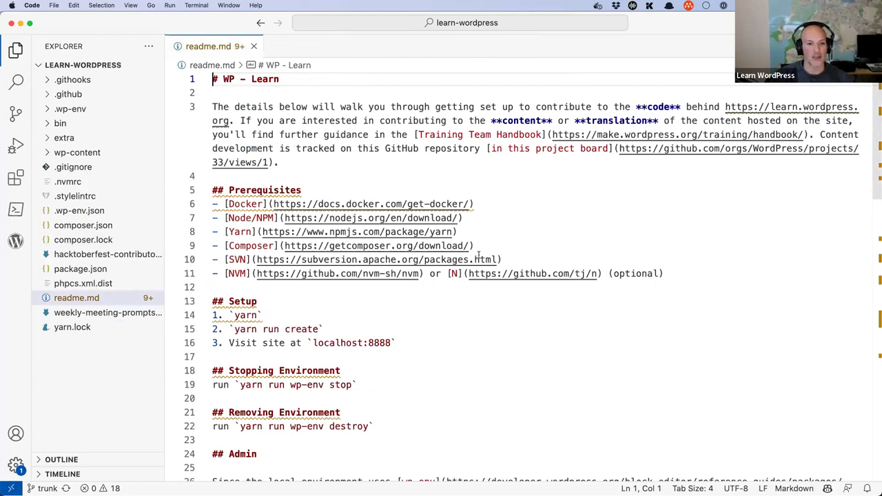
{"action": "scroll", "coordinate": [523, 255], "scroll_direction": "down", "scroll_amount": 3}
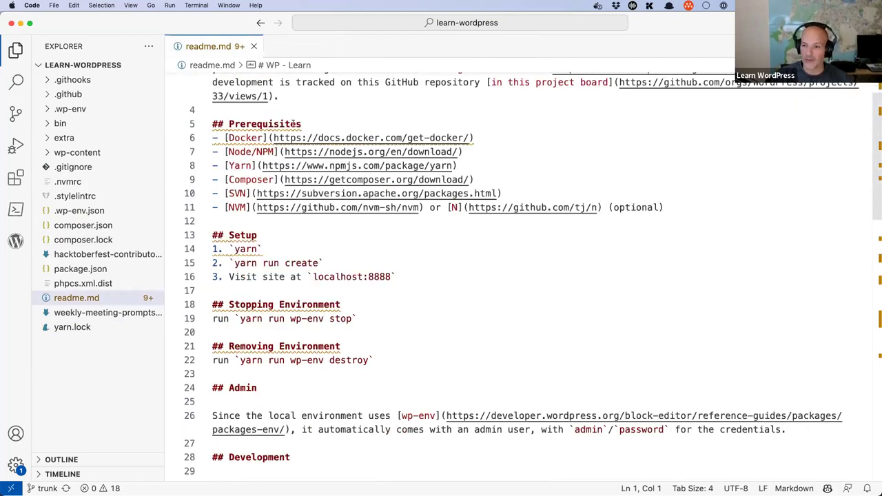
{"action": "left_click", "coordinate": [406, 277]}
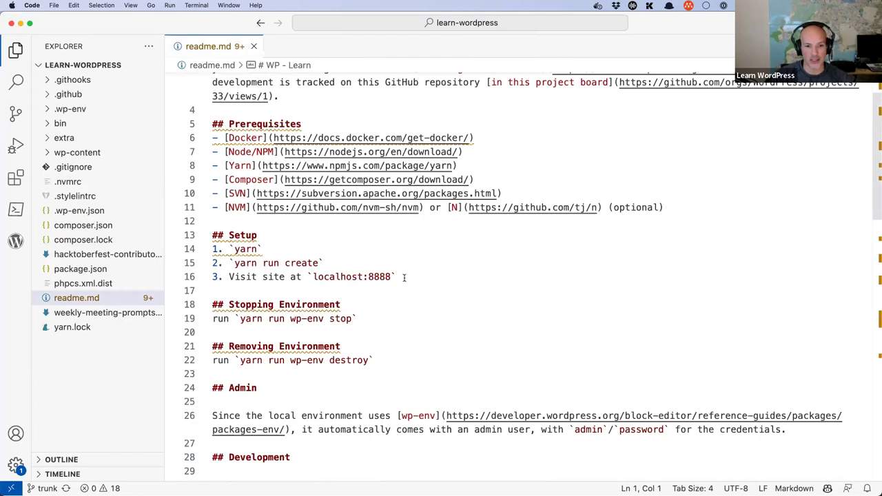
{"action": "left_click", "coordinate": [206, 237], "text": "shift"}
Step: Highlight the setup steps yarn, yarn run create and localhost:8888, then bring Terminal forward
{"action": "double_click", "coordinate": [249, 250]}
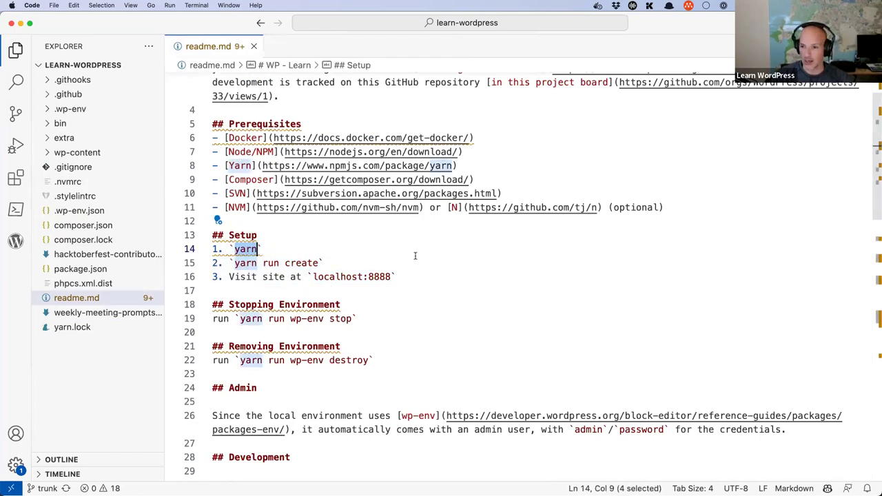
{"action": "left_click", "coordinate": [235, 265]}
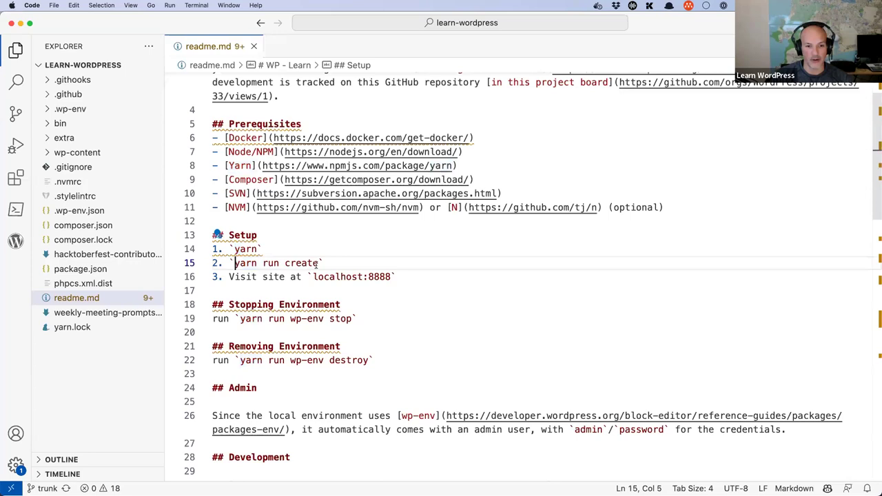
{"action": "left_click", "coordinate": [319, 263], "text": "shift"}
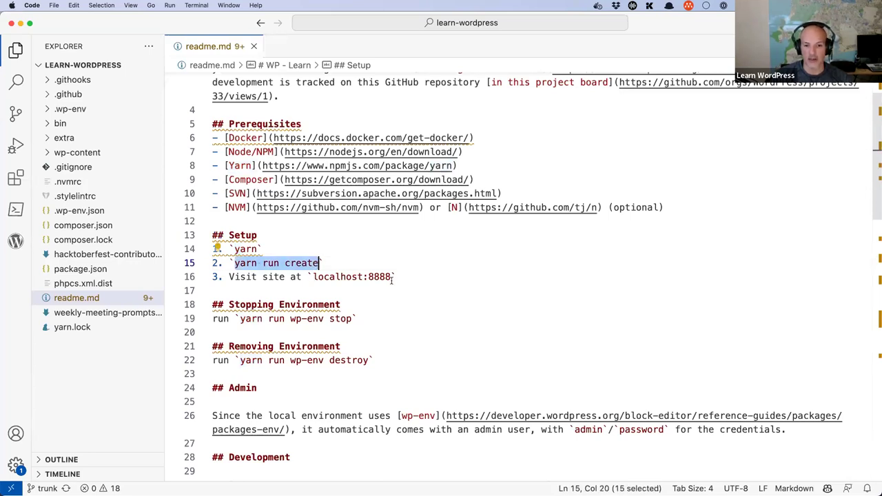
{"action": "left_click", "coordinate": [313, 276]}
{"action": "left_click", "coordinate": [391, 276], "text": "shift"}
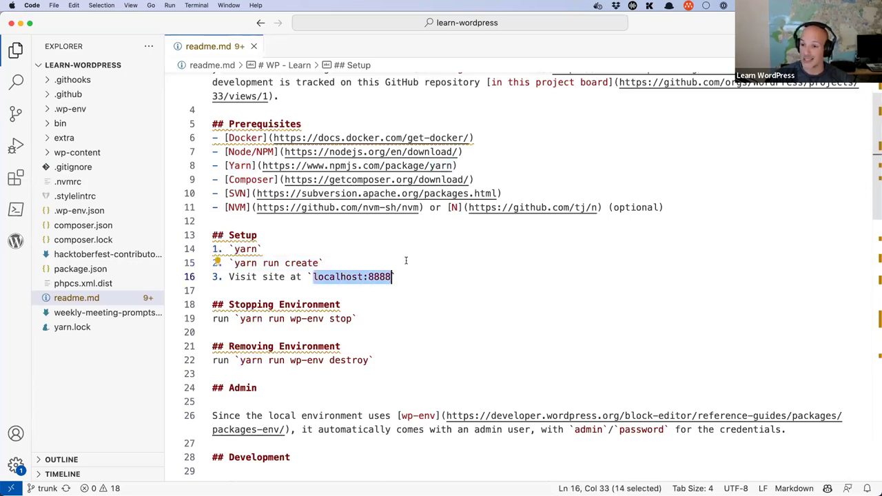
{"action": "double_click", "coordinate": [247, 249]}
{"action": "key", "text": "super+c"}
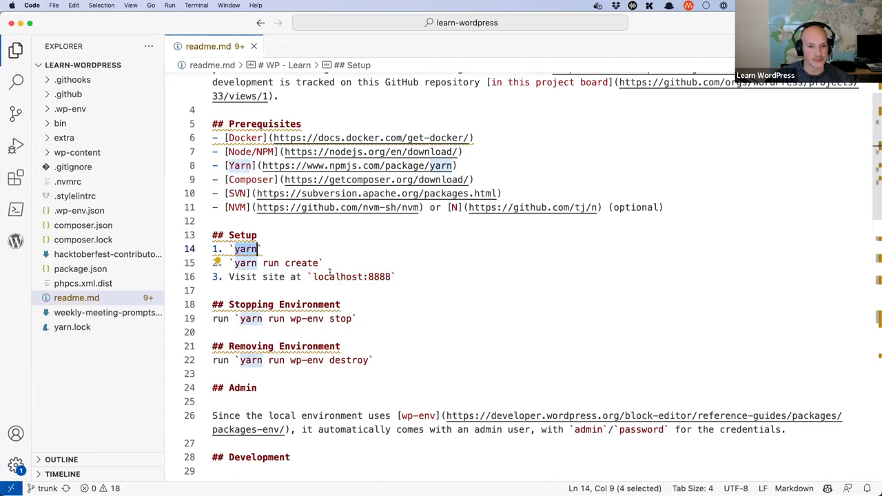
{"action": "left_click", "coordinate": [355, 474]}
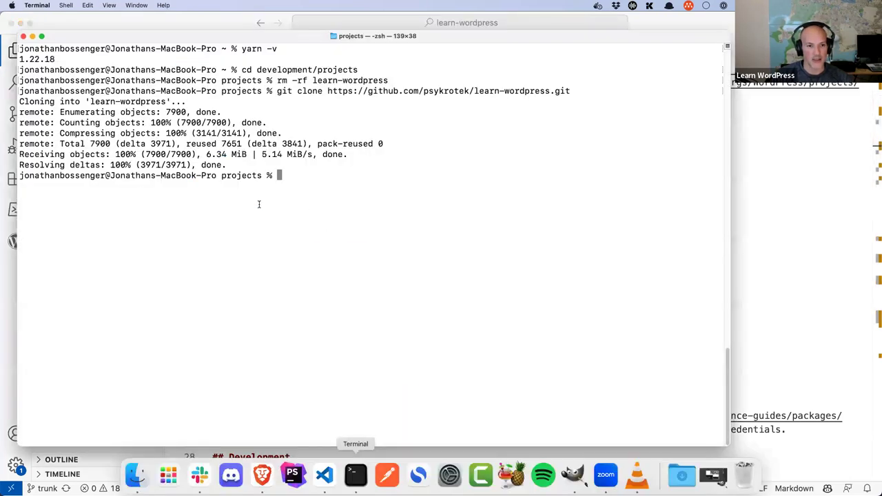
Step: Move into the learn-wordpress folder and list its files with ls -lah
{"action": "type", "text": "cd l"}
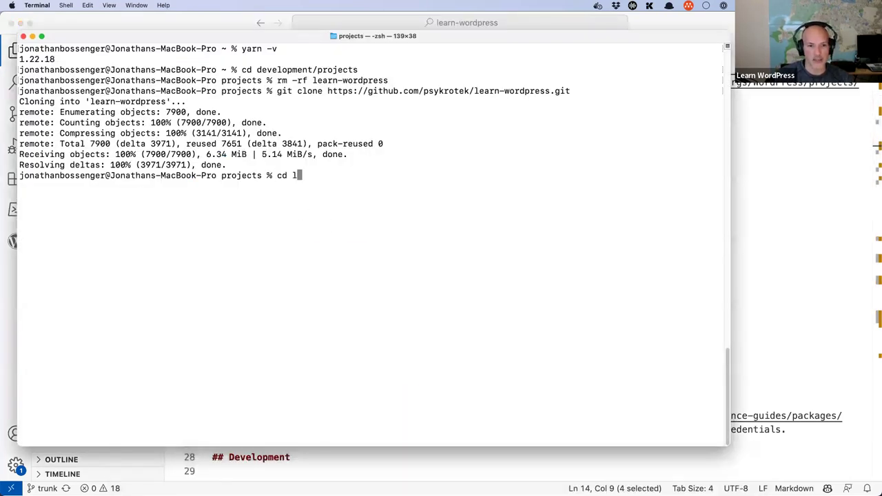
{"action": "key", "text": "Tab"}
{"action": "key", "text": "Return"}
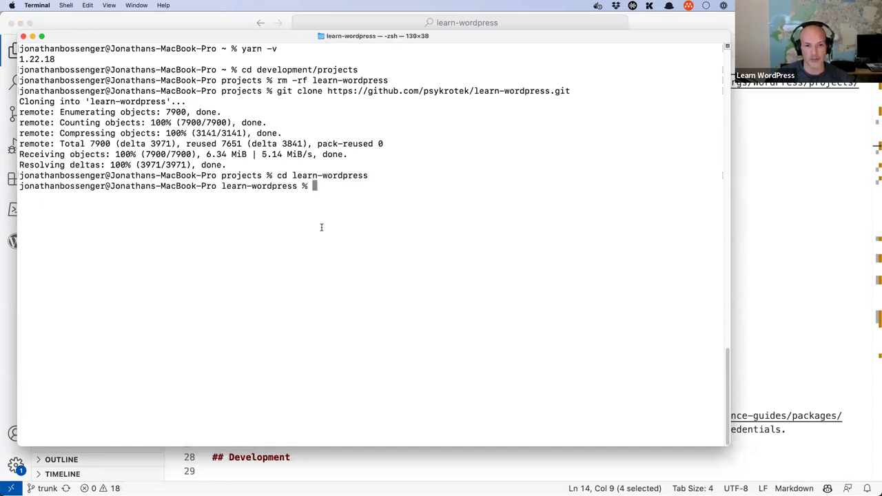
{"action": "type", "text": "ls -ol"}
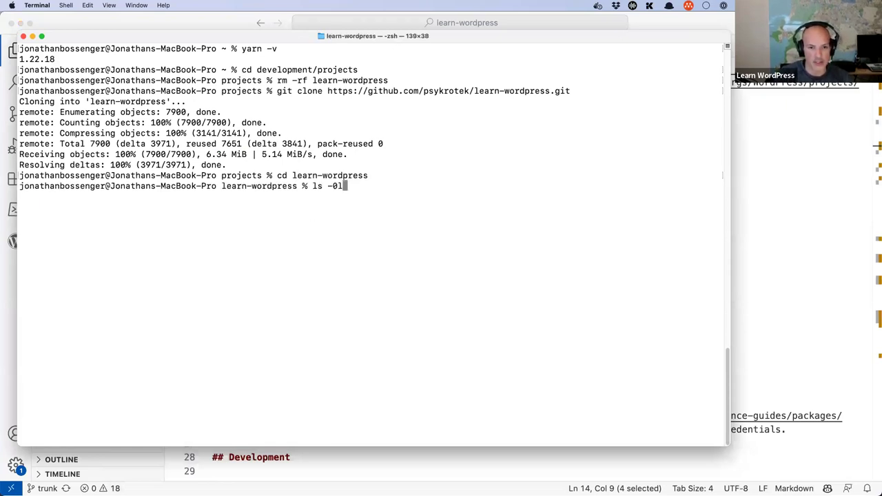
{"action": "key", "text": "BackSpace"}
{"action": "key", "text": "BackSpace"}
{"action": "type", "text": "lah"}
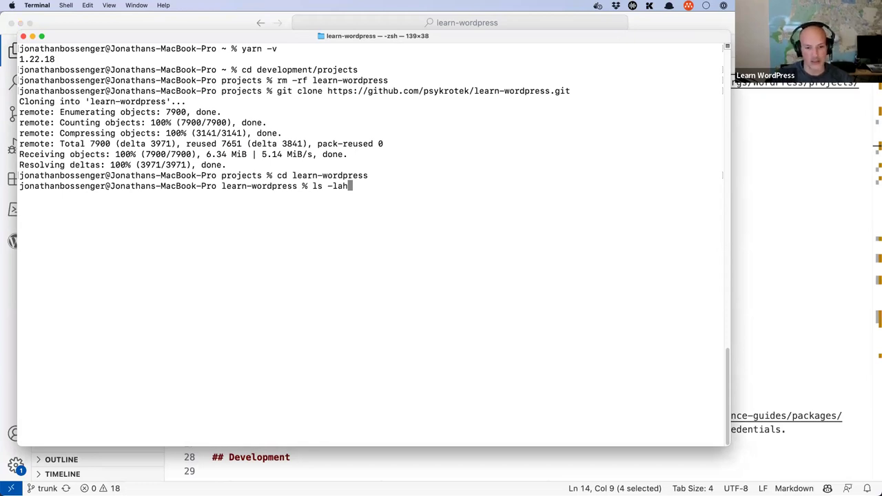
{"action": "key", "text": "Return"}
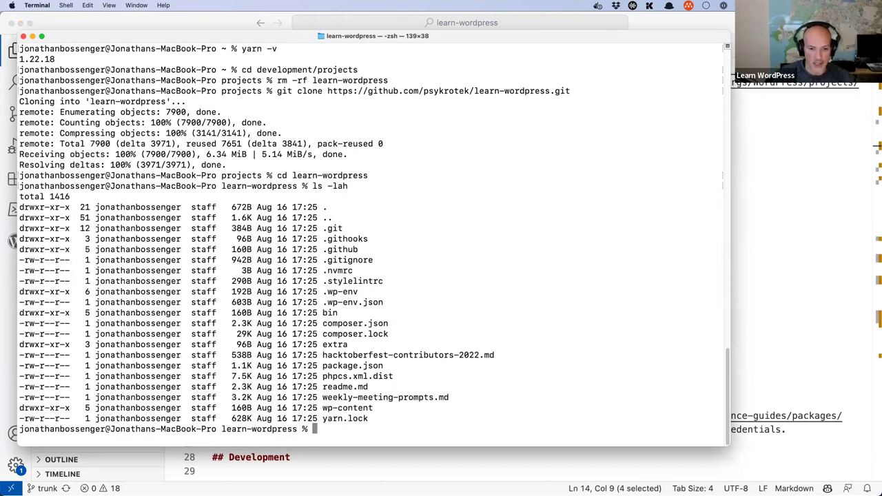
{"action": "key", "text": "super+k"}
Step: Run yarn, switch to Node 16 with nvm use 16 after the error, and rerun yarn
{"action": "right_click", "coordinate": [310, 164]}
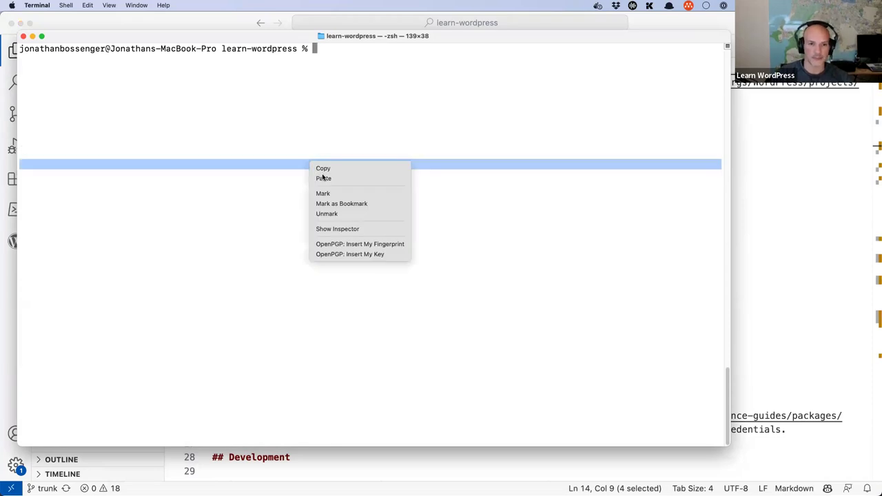
{"action": "left_click", "coordinate": [323, 177]}
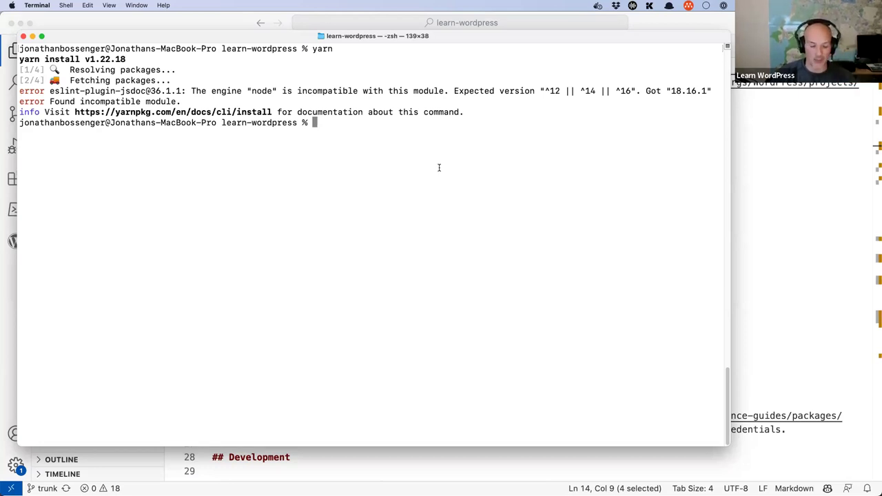
{"action": "type", "text": "nvm "}
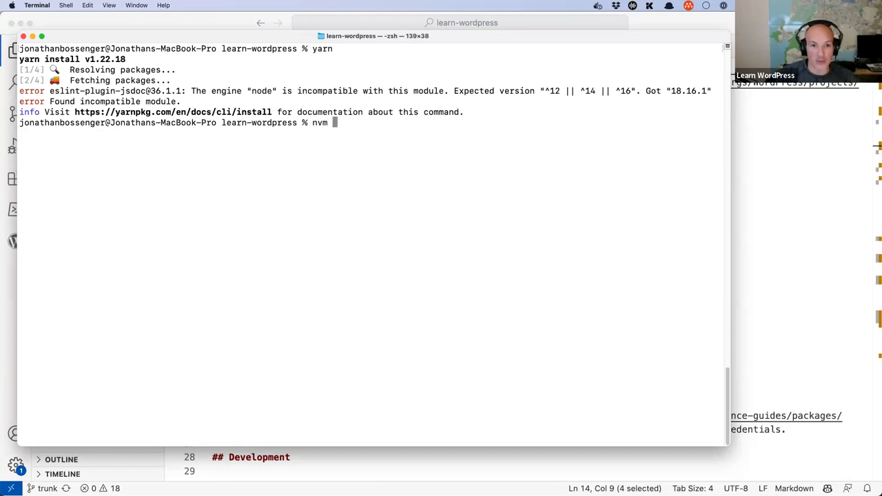
{"action": "type", "text": "use 16"}
{"action": "key", "text": "Return"}
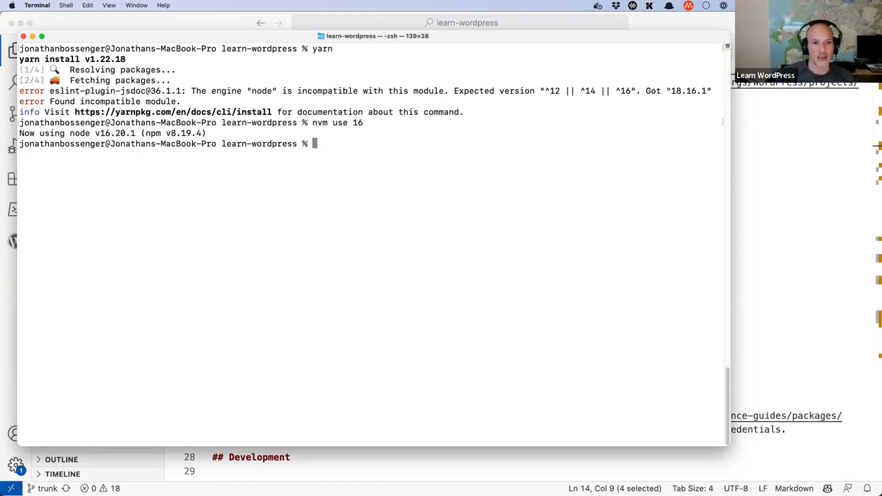
{"action": "type", "text": "yarn"}
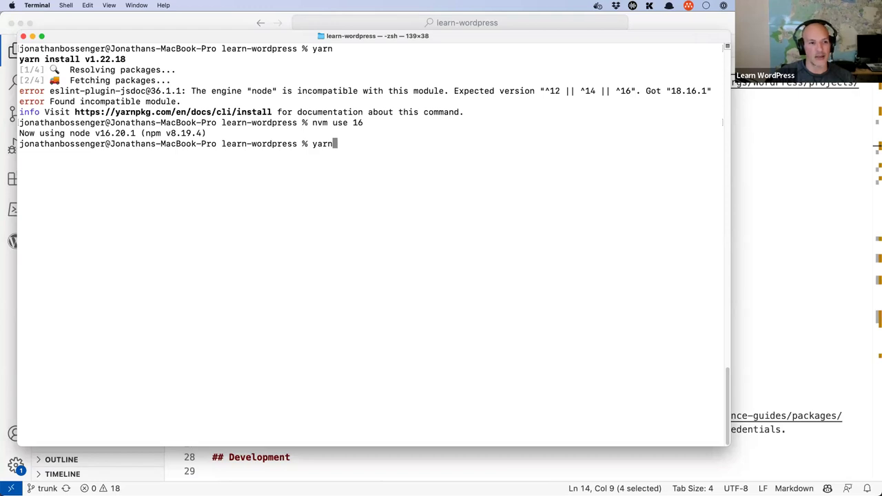
{"action": "key", "text": "Return"}
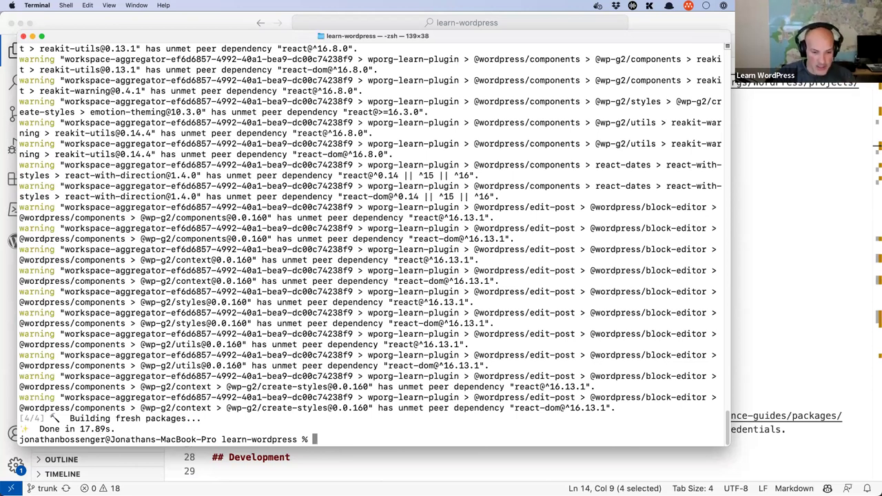
{"action": "type", "text": "clear"}
{"action": "key", "text": "Return"}
Step: Copy the `yarn run create` command from line 15 of the VS Code readme
{"action": "left_click", "coordinate": [371, 465]}
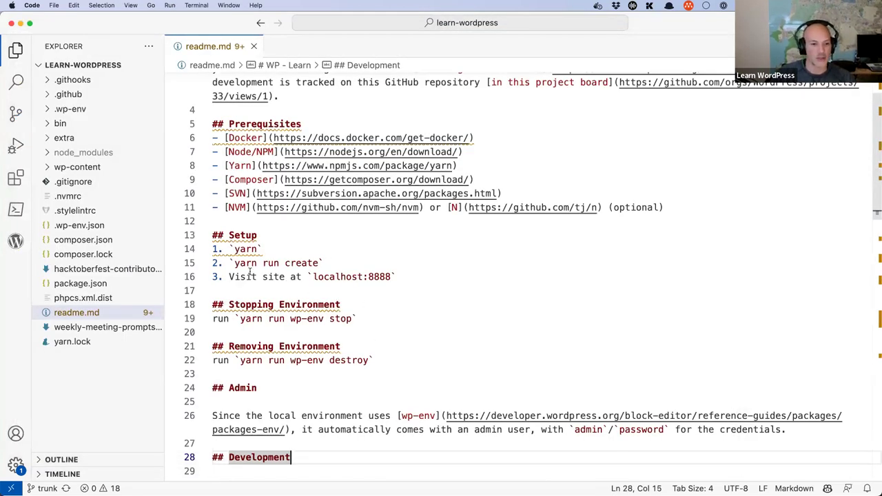
{"action": "left_click_drag", "start_coordinate": [234, 263], "coordinate": [279, 263]}
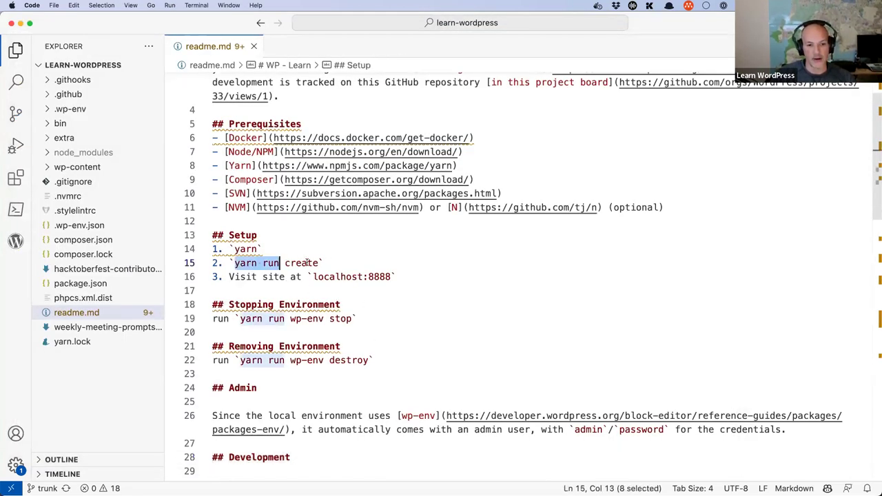
{"action": "left_click", "coordinate": [313, 263], "text": "shift"}
{"action": "left_click", "coordinate": [317, 263], "text": "shift"}
{"action": "right_click", "coordinate": [298, 261]}
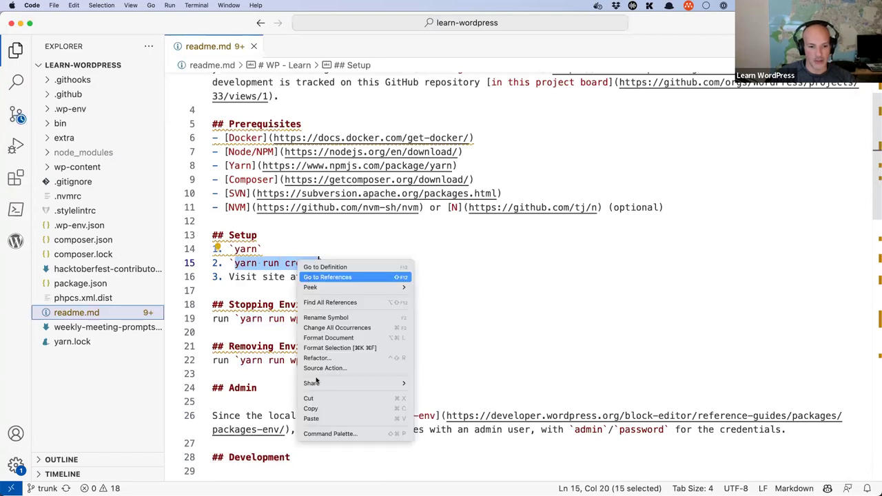
{"action": "left_click", "coordinate": [310, 408]}
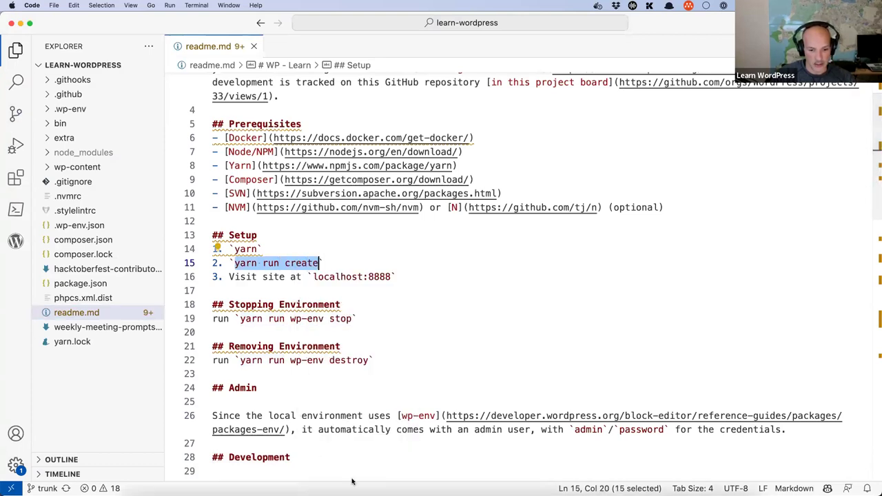
Step: Paste and run `yarn run create` in the learn-wordpress Terminal
{"action": "key", "text": "super+Tab"}
{"action": "right_click", "coordinate": [284, 165]}
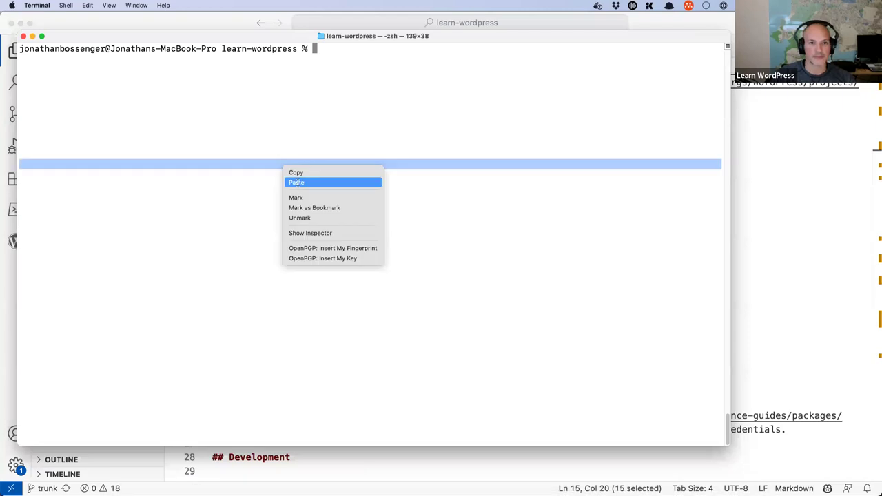
{"action": "left_click", "coordinate": [296, 182]}
{"action": "key", "text": "Return"}
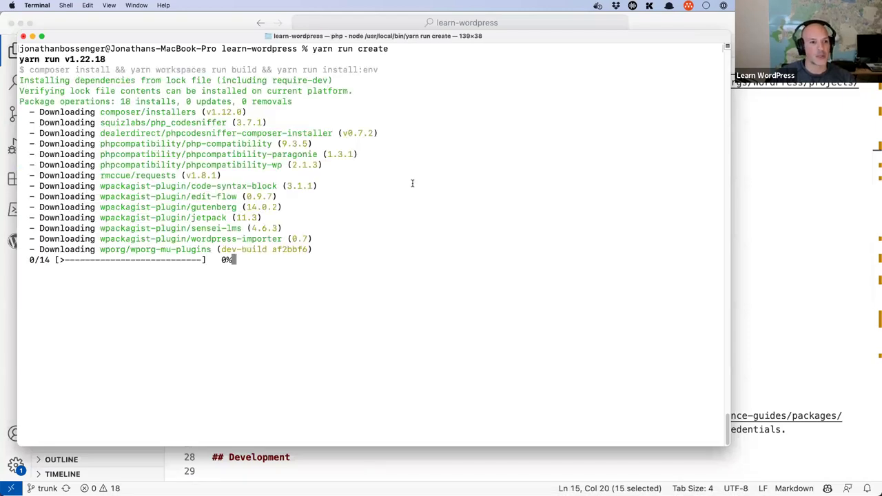
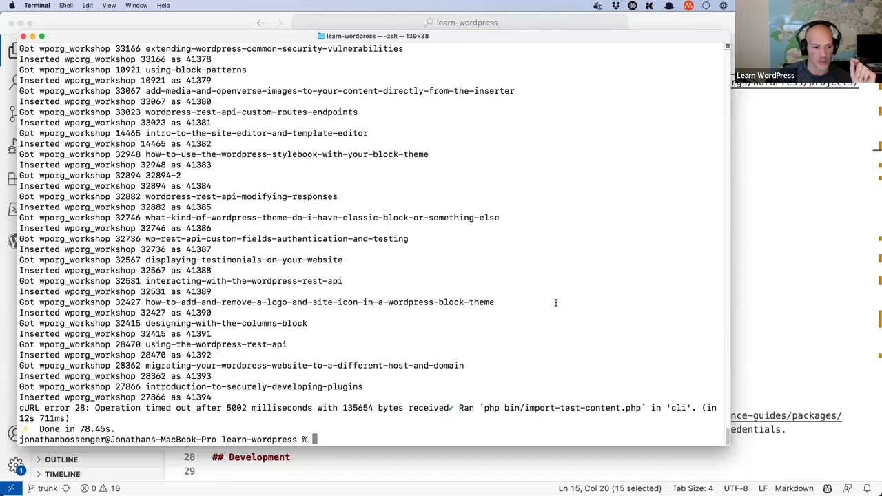
Step: Confirm the test content import ended with 'Done in 78.45s.' and bring up Brave
{"action": "scroll", "coordinate": [425, 305], "scroll_direction": "up", "scroll_amount": 10}
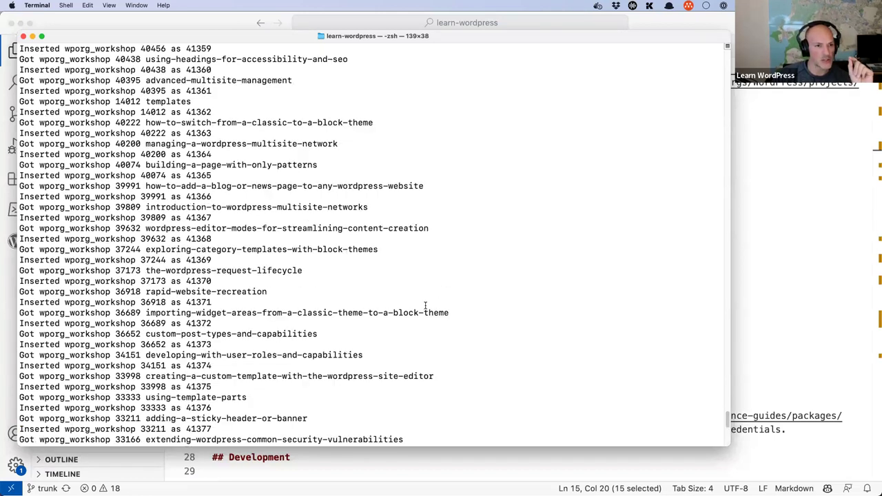
{"action": "scroll", "coordinate": [425, 306], "scroll_direction": "up", "scroll_amount": 10}
{"action": "scroll", "coordinate": [425, 305], "scroll_direction": "down", "scroll_amount": 10}
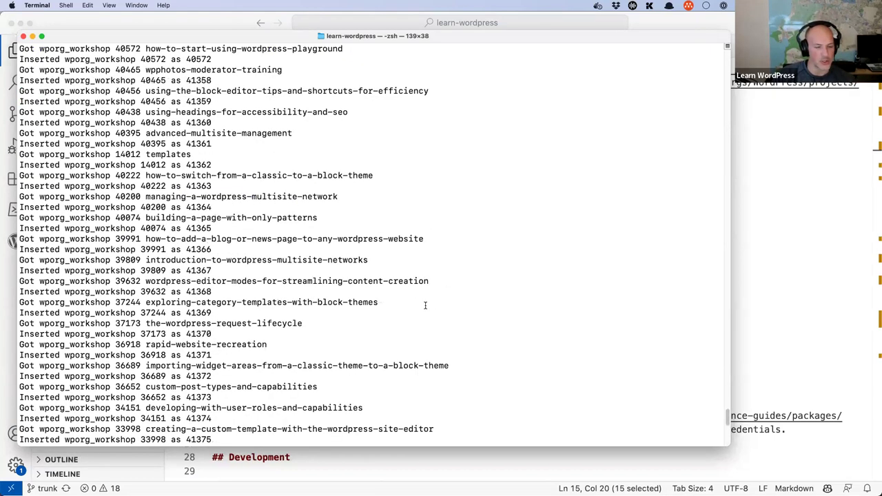
{"action": "scroll", "coordinate": [425, 305], "scroll_direction": "down", "scroll_amount": 5}
{"action": "scroll", "coordinate": [425, 305], "scroll_direction": "down", "scroll_amount": 5}
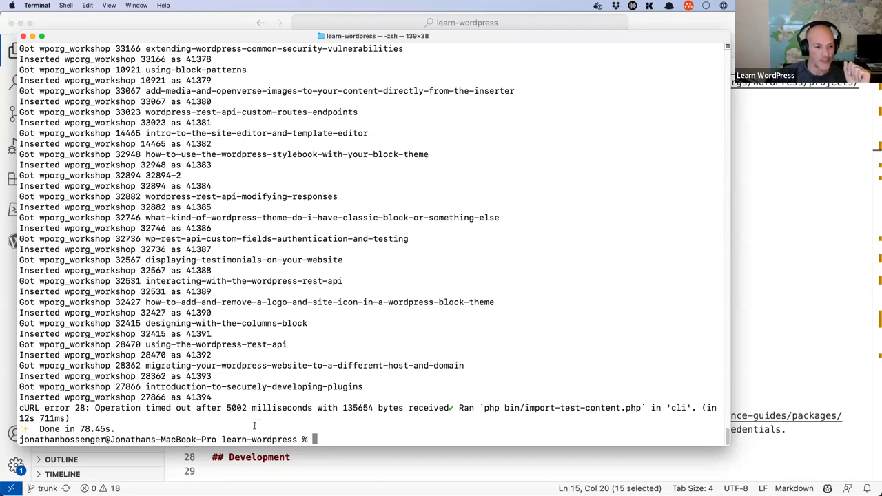
{"action": "double_click", "coordinate": [92, 428]}
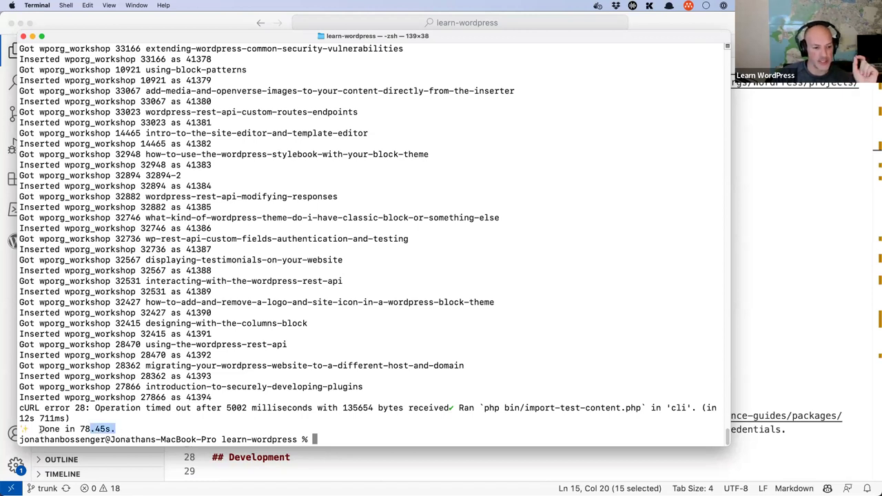
{"action": "left_click", "coordinate": [40, 428], "text": "shift"}
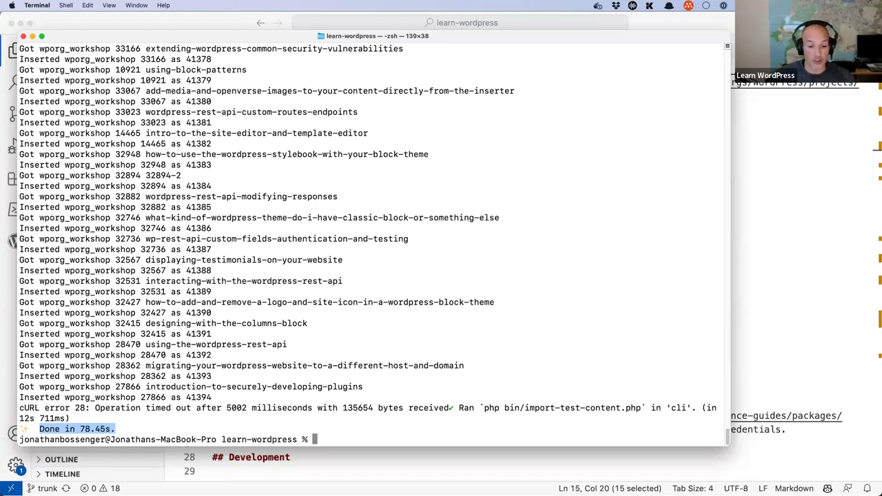
{"action": "left_click", "coordinate": [268, 485]}
Step: Change the repository address to github.com/WordPress/learn to open the upstream Learn repository
{"action": "double_click", "coordinate": [211, 37]}
{"action": "type", "text": "WordPr/learn-wordpr"}
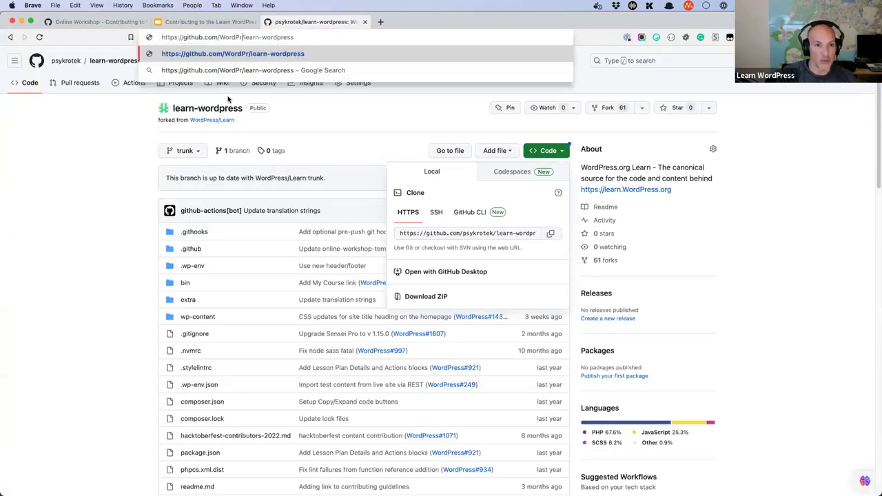
{"action": "type", "text": "ess"}
{"action": "key", "text": "Return"}
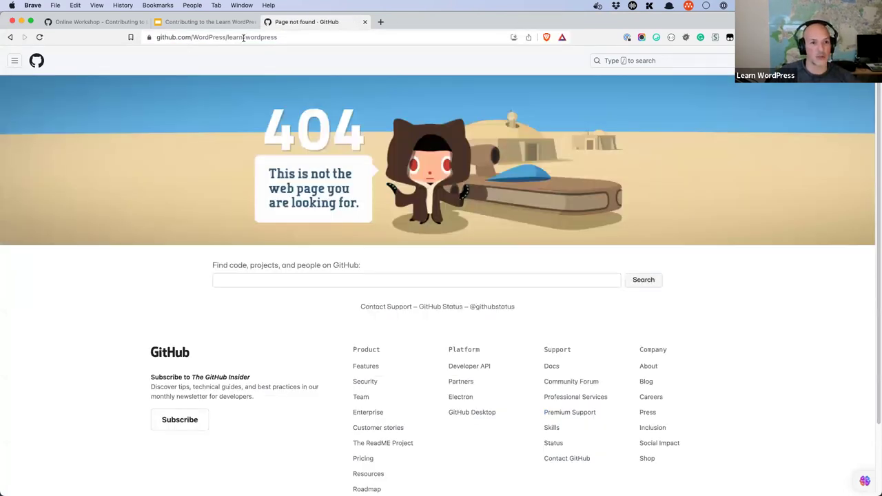
{"action": "left_click", "coordinate": [302, 38]}
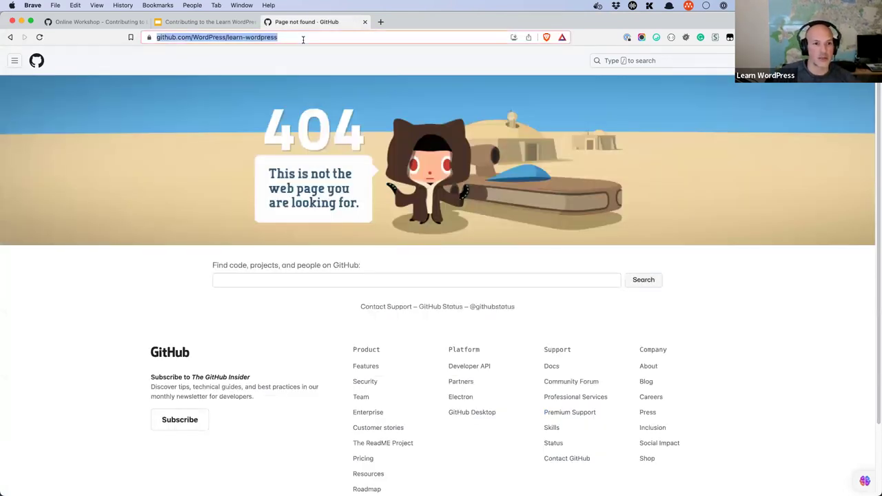
{"action": "key", "text": "Left"}
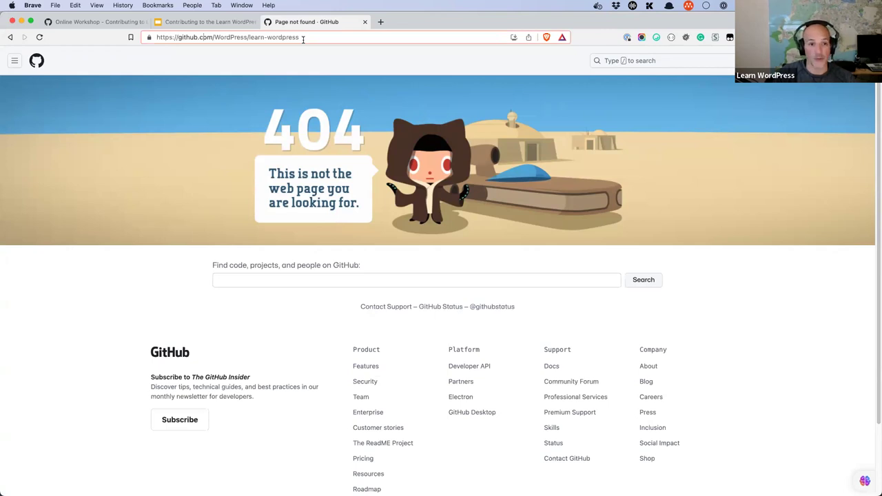
{"action": "double_click", "coordinate": [303, 39]}
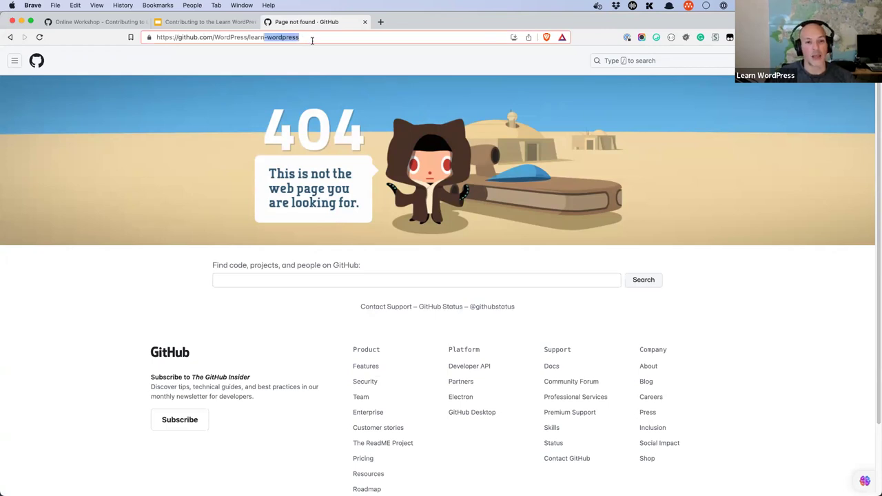
{"action": "key", "text": "BackSpace"}
{"action": "key", "text": "Return"}
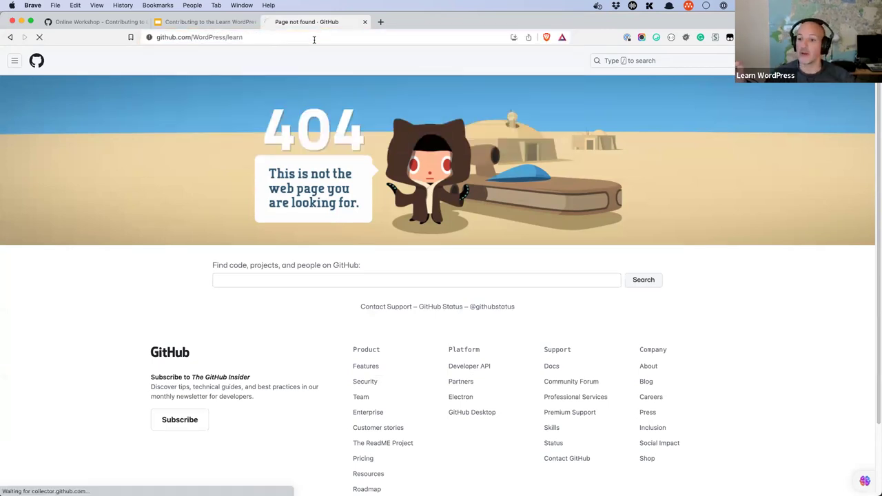
{"action": "left_click", "coordinate": [315, 38]}
{"action": "left_click", "coordinate": [281, 38]}
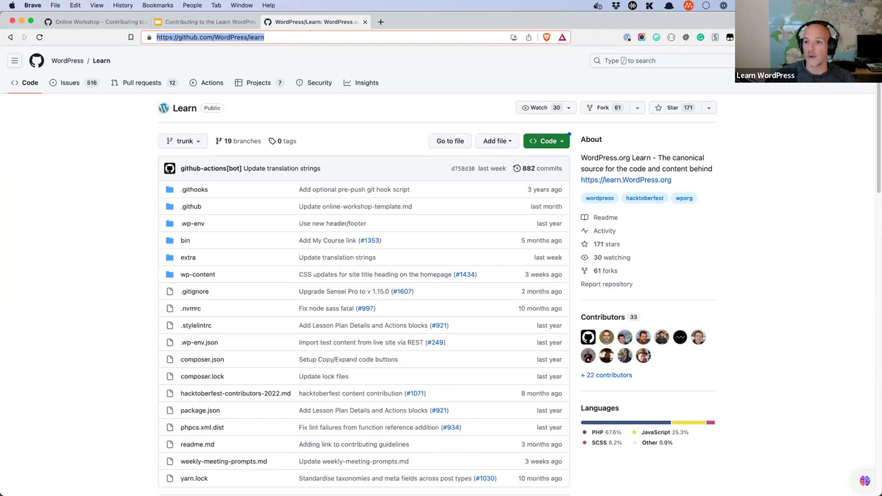
Step: Look over Your repositories and issue #1788, then go to readme.md's Setup steps in VS Code
{"action": "left_click", "coordinate": [861, 61]}
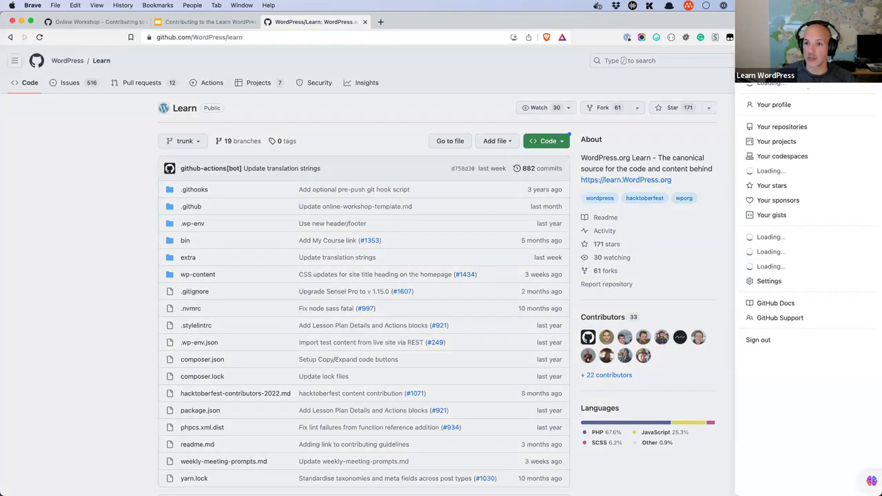
{"action": "left_click", "coordinate": [773, 128]}
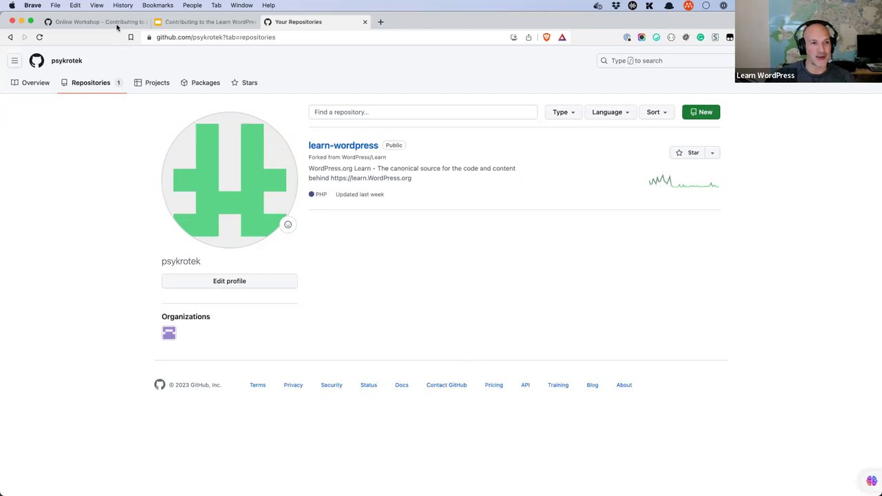
{"action": "key", "text": "super+1"}
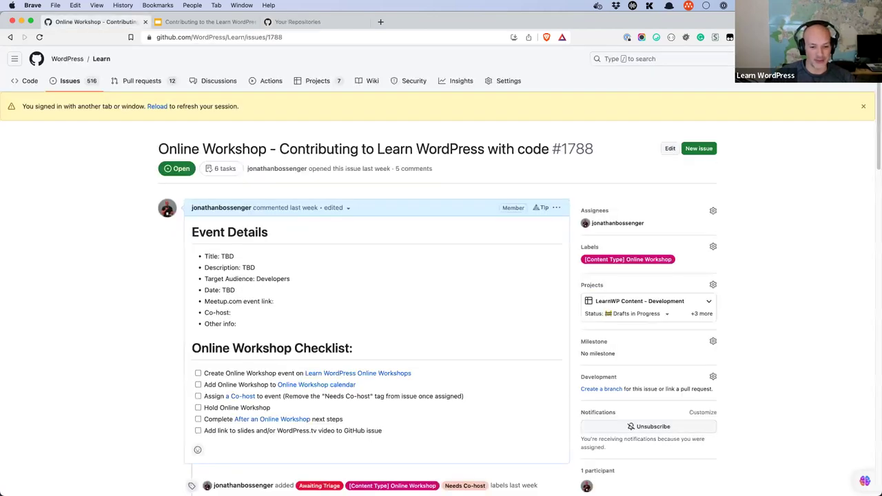
{"action": "mouse_move", "coordinate": [265, 483]}
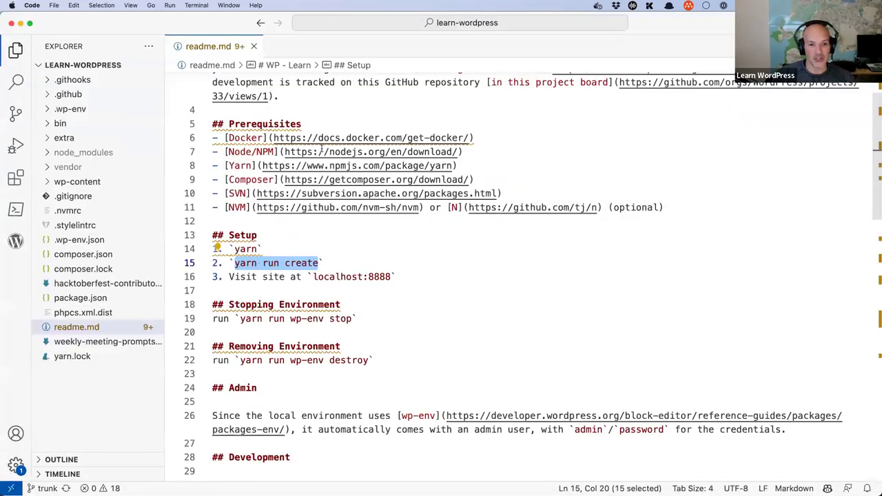
{"action": "scroll", "coordinate": [321, 146], "scroll_direction": "down", "scroll_amount": 5}
{"action": "left_click_drag", "start_coordinate": [313, 144], "coordinate": [387, 144]}
Step: Select 'localhost:8888' on readme line 16, check the wp-env menu, then open a new Brave tab
{"action": "key", "text": "shift+Right"}
{"action": "key", "text": "super+c"}
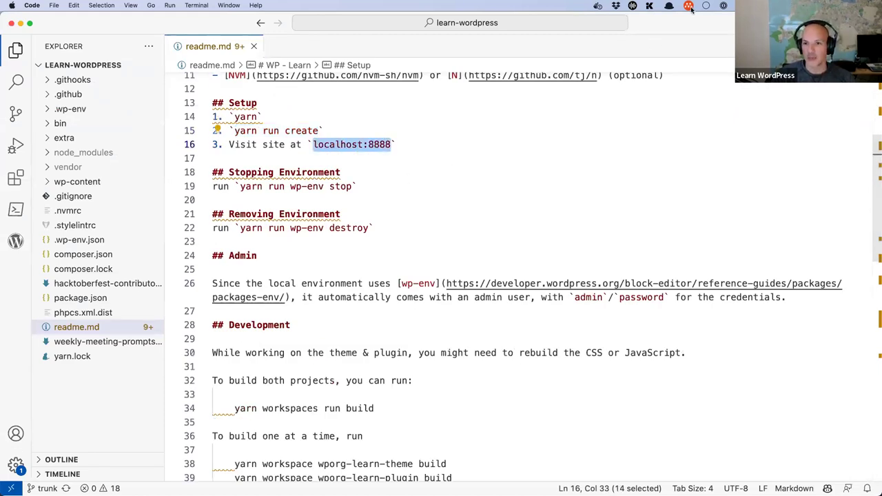
{"action": "left_click", "coordinate": [689, 6]}
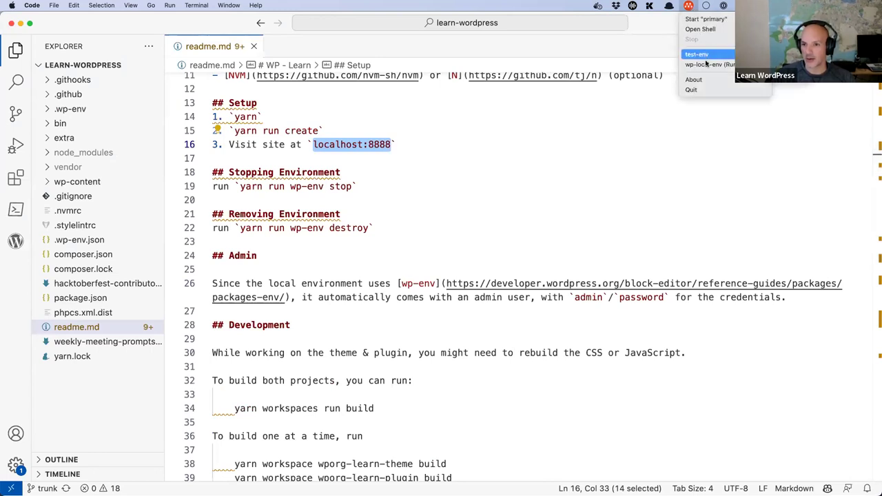
{"action": "mouse_move", "coordinate": [710, 65]}
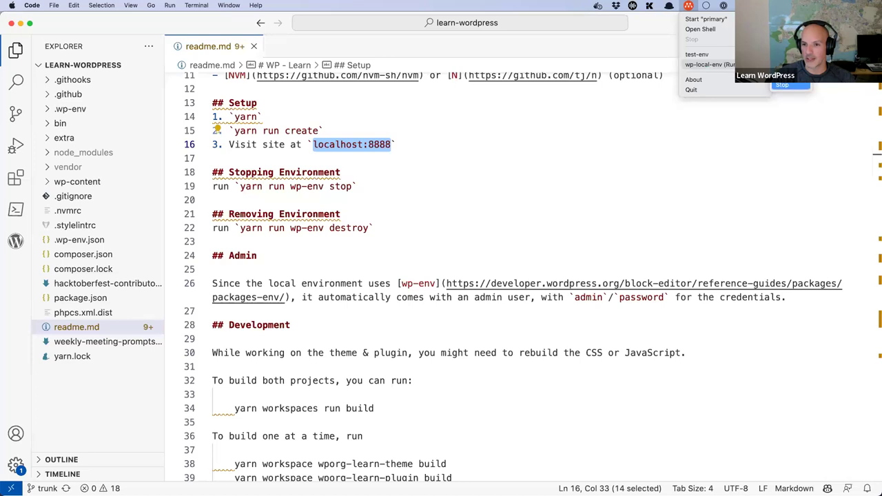
{"action": "left_click", "coordinate": [680, 81]}
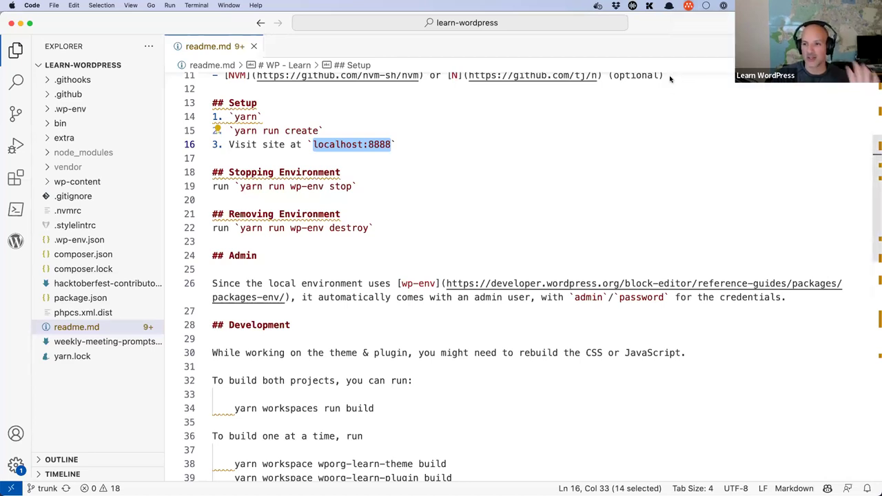
{"action": "left_click", "coordinate": [688, 5]}
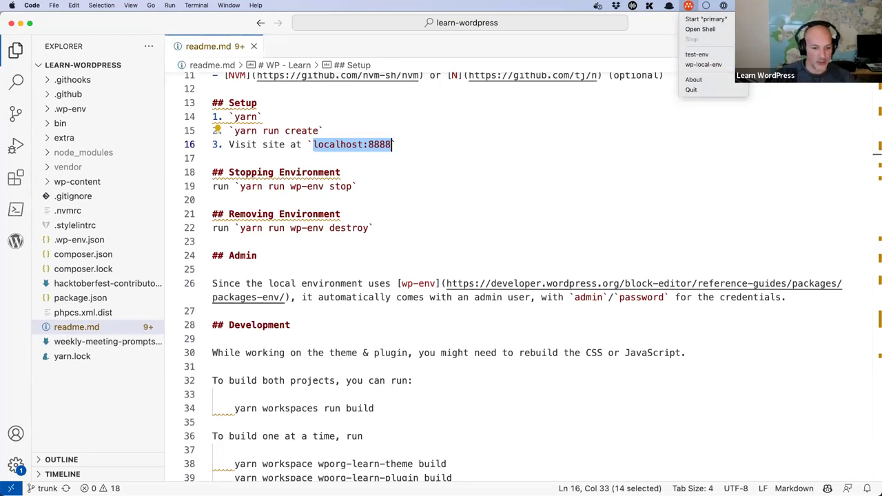
{"action": "left_click", "coordinate": [451, 437]}
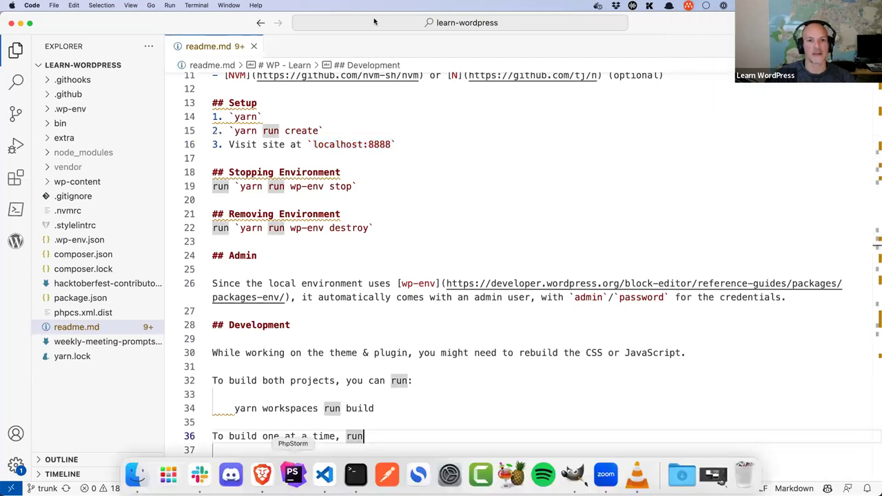
{"action": "key", "text": "super+Tab"}
{"action": "key", "text": "super+t"}
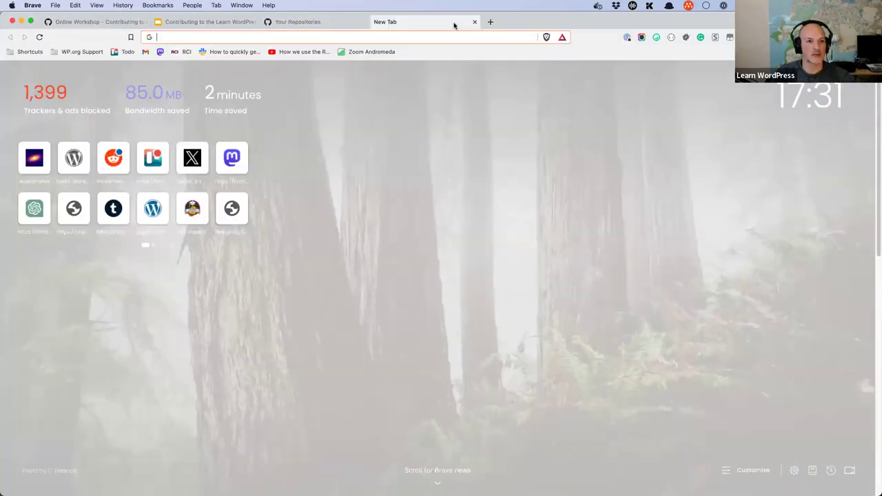
Step: Load localhost:8888 in the new tab and reload the local Learn WordPress site
{"action": "key", "text": "super+v"}
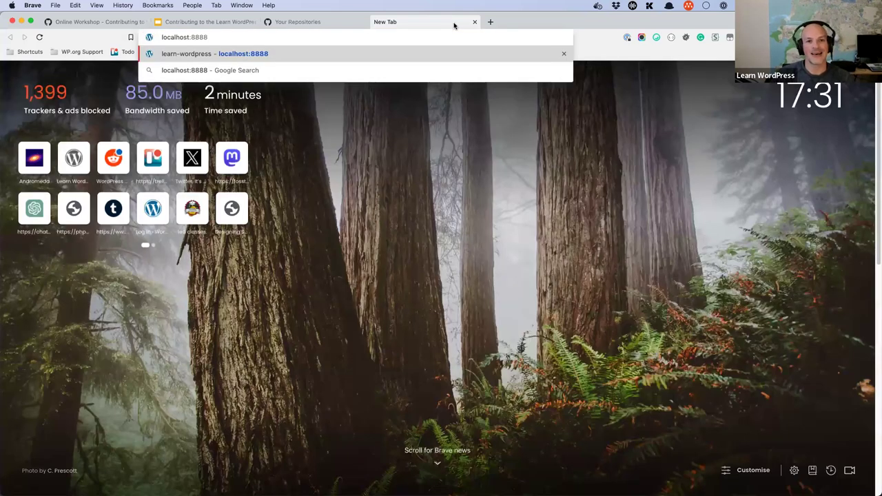
{"action": "key", "text": "Return"}
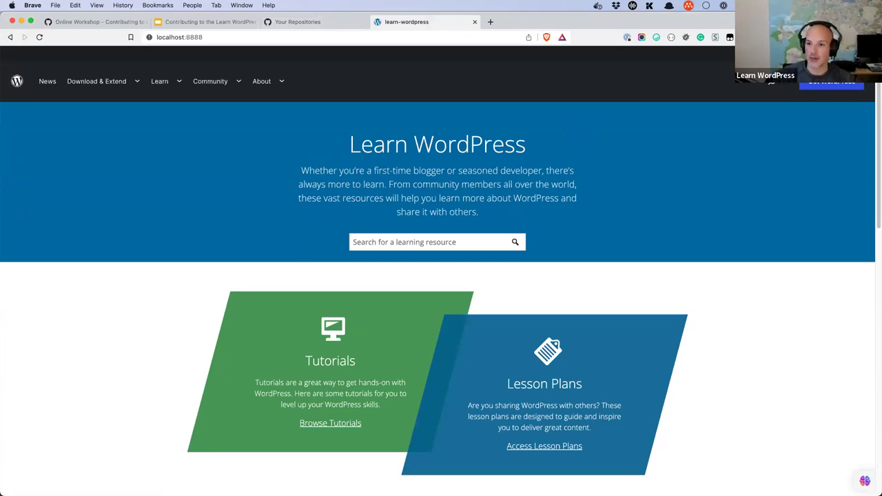
{"action": "key", "text": "super+r"}
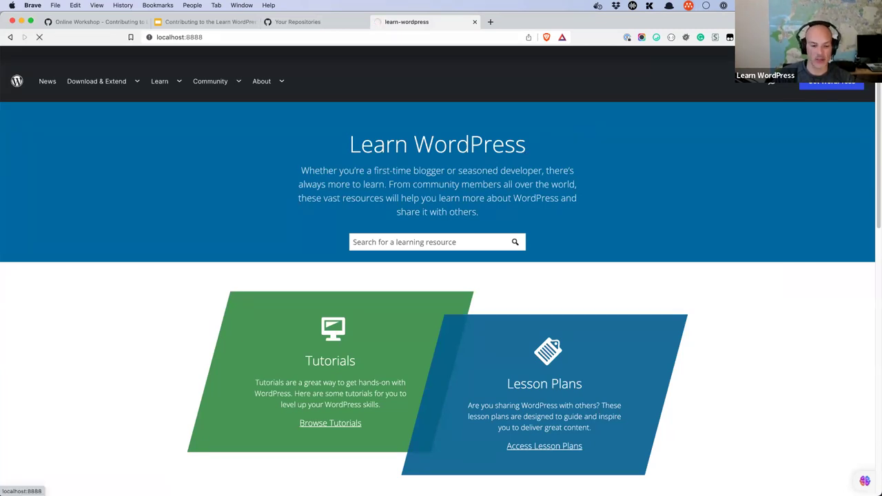
{"action": "mouse_move", "coordinate": [303, 478]}
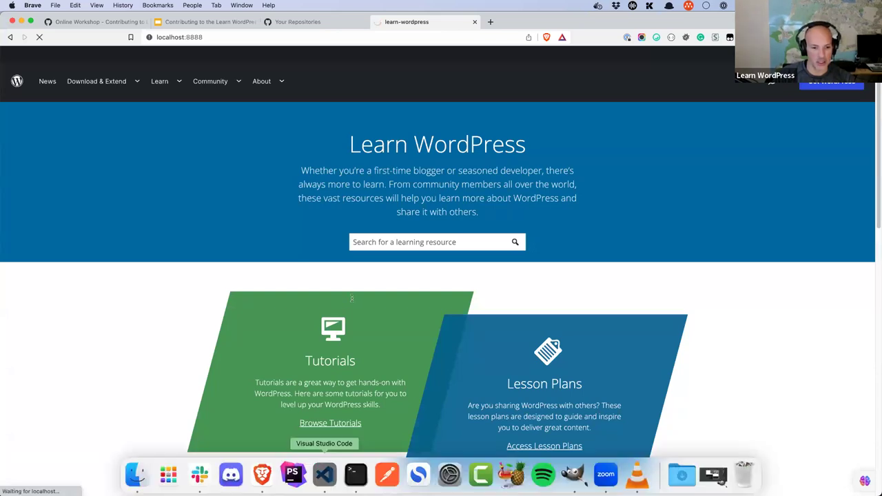
{"action": "key", "text": "super+Tab"}
{"action": "scroll", "coordinate": [352, 297], "scroll_direction": "down", "scroll_amount": 10}
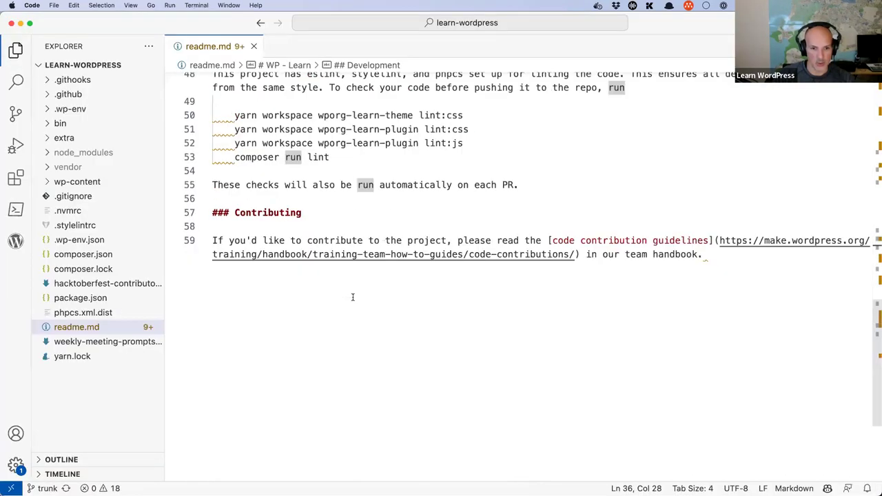
Step: Scroll readme.md up to the ## Admin login details, then return to the local site in Brave
{"action": "scroll", "coordinate": [352, 297], "scroll_direction": "up", "scroll_amount": 8}
{"action": "scroll", "coordinate": [696, 99], "scroll_direction": "up", "scroll_amount": 2}
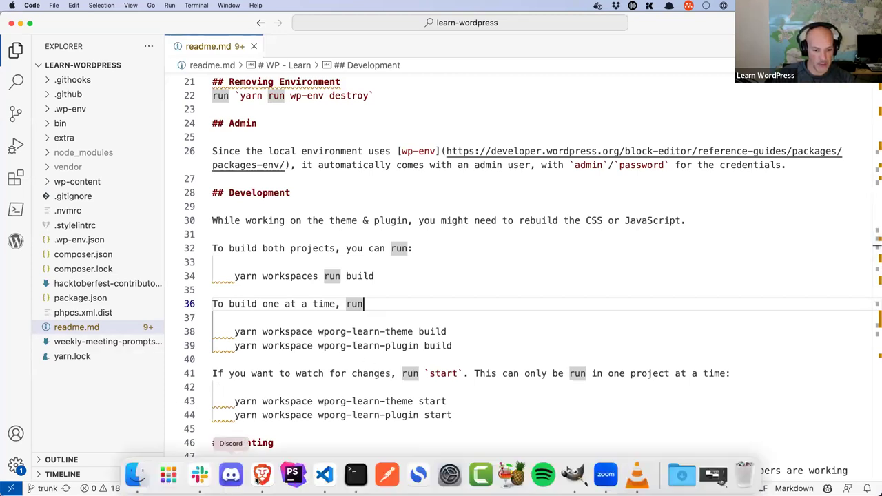
{"action": "key", "text": "super+Tab"}
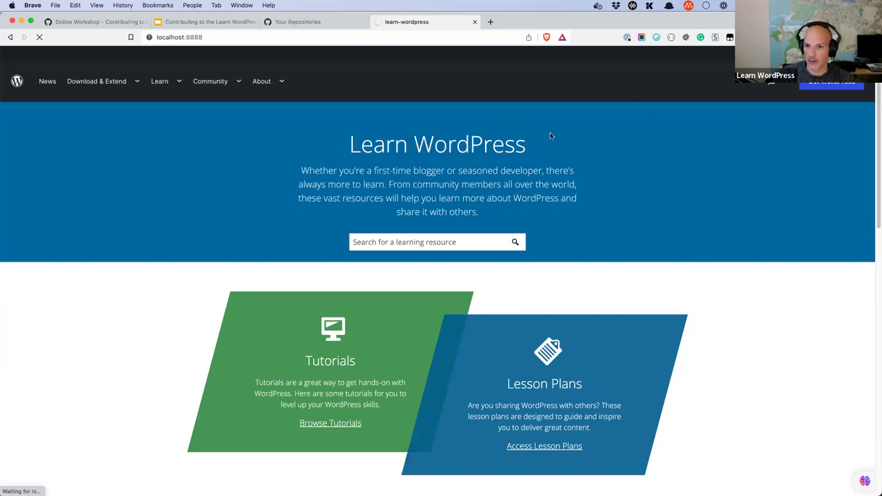
Step: Quit the wp-env menu-bar app and enter the admin username and password on wp-login.php
{"action": "left_click", "coordinate": [688, 6]}
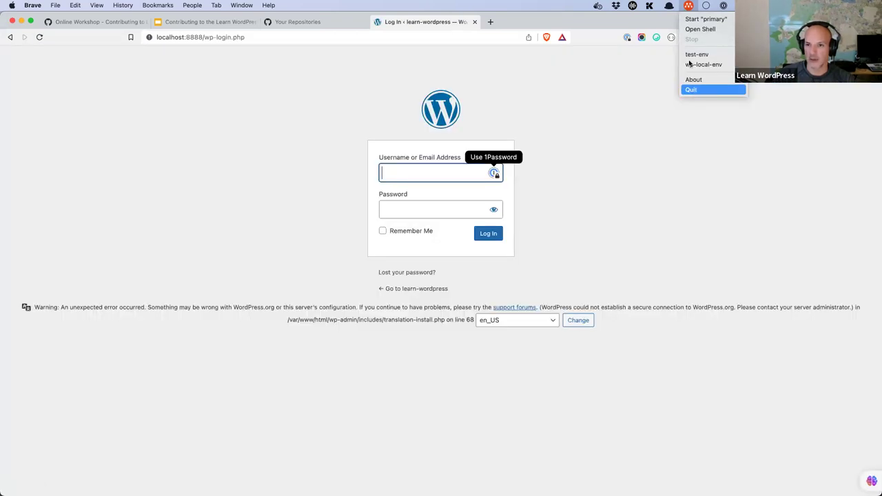
{"action": "left_click", "coordinate": [693, 89]}
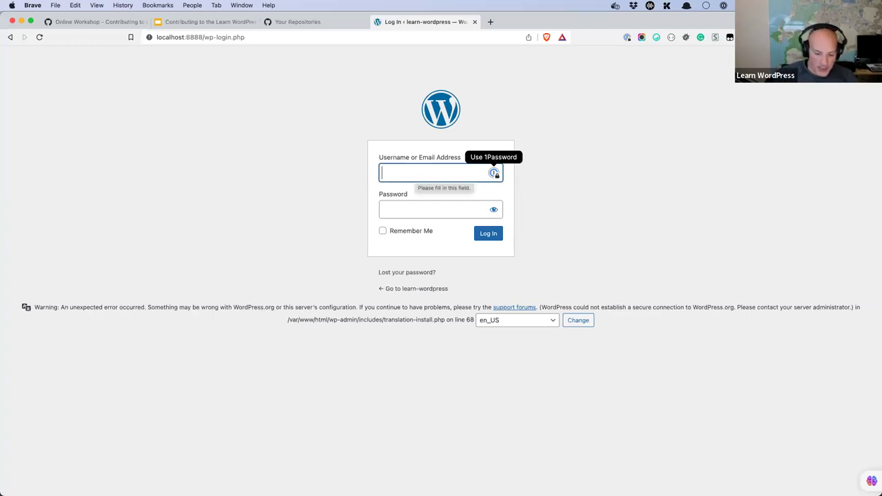
{"action": "type", "text": "admin"}
{"action": "key", "text": "Tab"}
{"action": "type", "text": "password"}
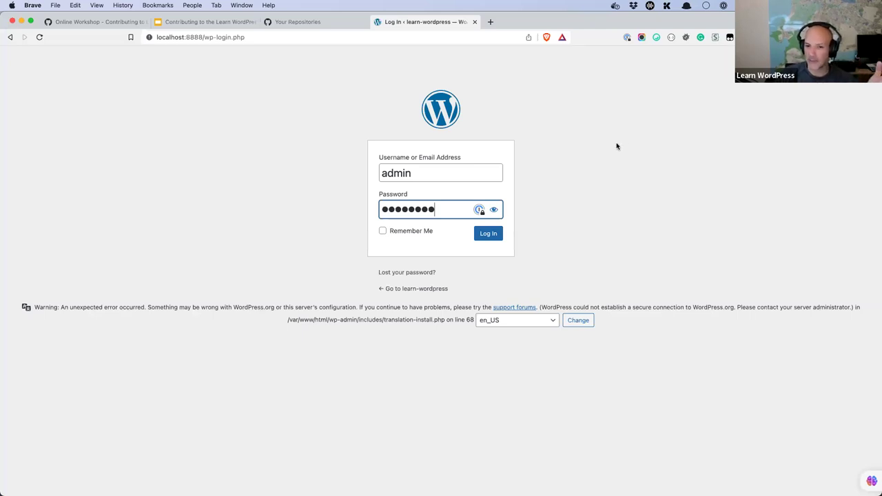
Step: Submit the admin login form, then select localhost:8888 in the address bar
{"action": "left_click", "coordinate": [490, 234]}
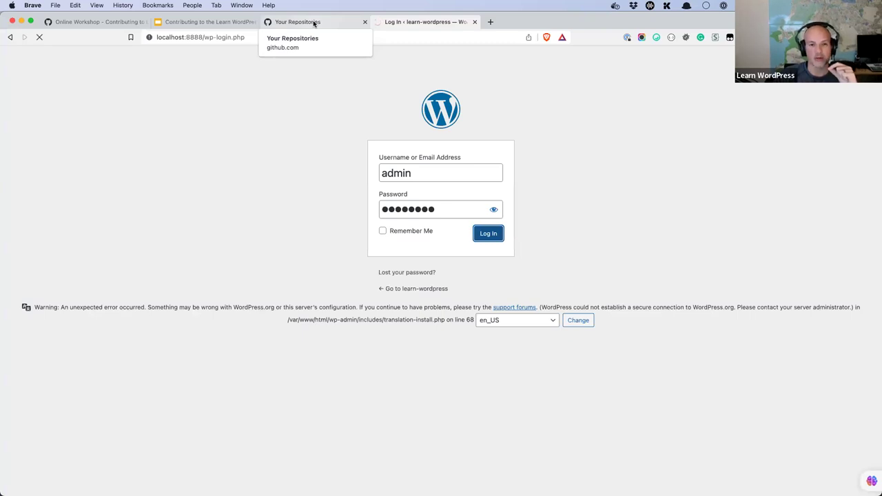
{"action": "left_click", "coordinate": [313, 22]}
{"action": "left_click", "coordinate": [425, 22]}
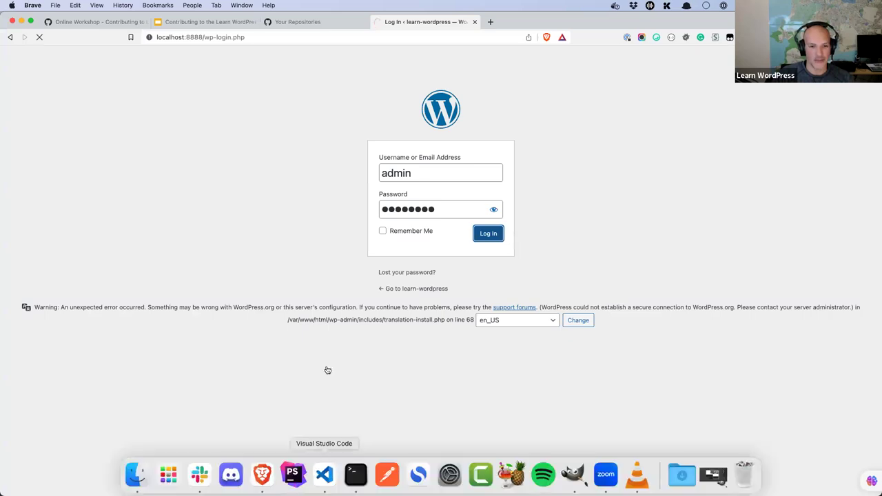
{"action": "left_click_drag", "start_coordinate": [201, 37], "coordinate": [130, 37]}
{"action": "key", "text": "super+c"}
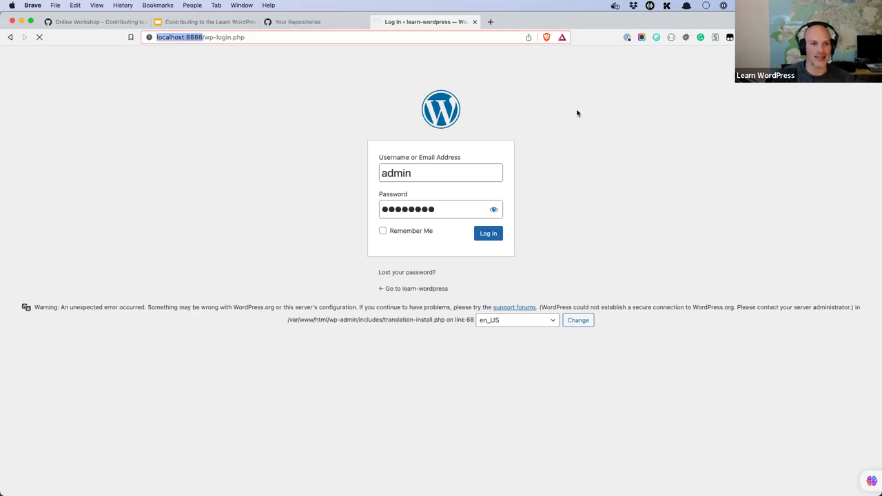
Step: Open the localhost:8888 homepage in a new tab while the login tab keeps loading
{"action": "key", "text": "super+t"}
{"action": "key", "text": "super+v"}
{"action": "key", "text": "Return"}
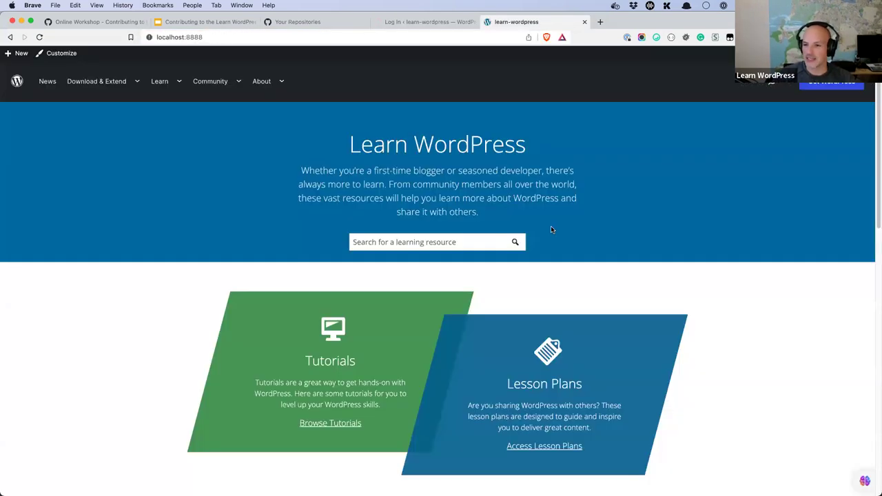
{"action": "left_click", "coordinate": [434, 23]}
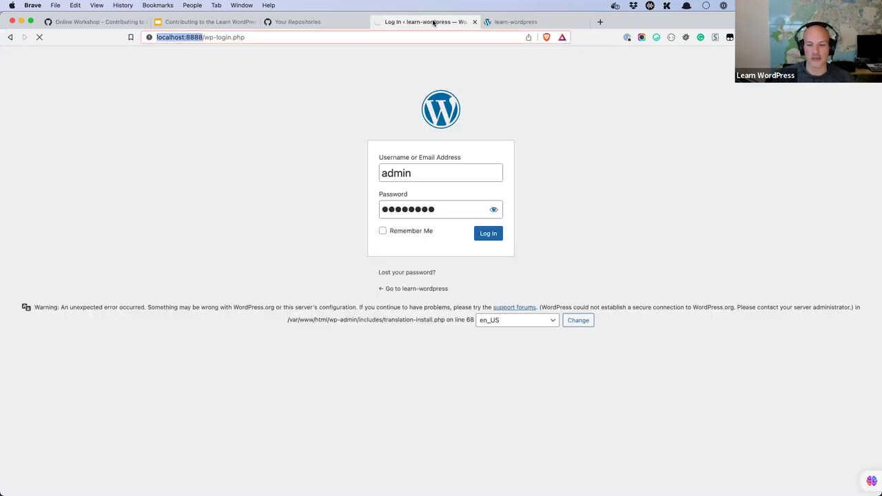
{"action": "left_click", "coordinate": [510, 22]}
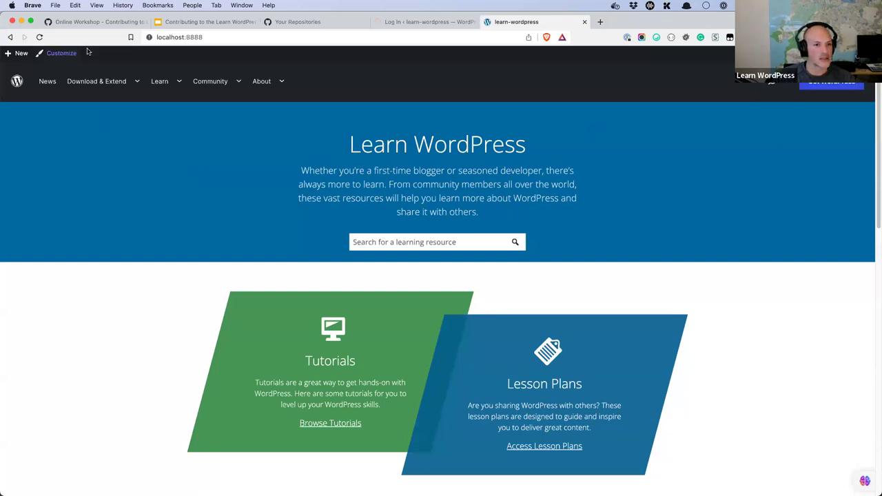
Step: Append /wp-admin to reach the dashboard, stop the stalled load, and view issue #1788
{"action": "left_click", "coordinate": [260, 33]}
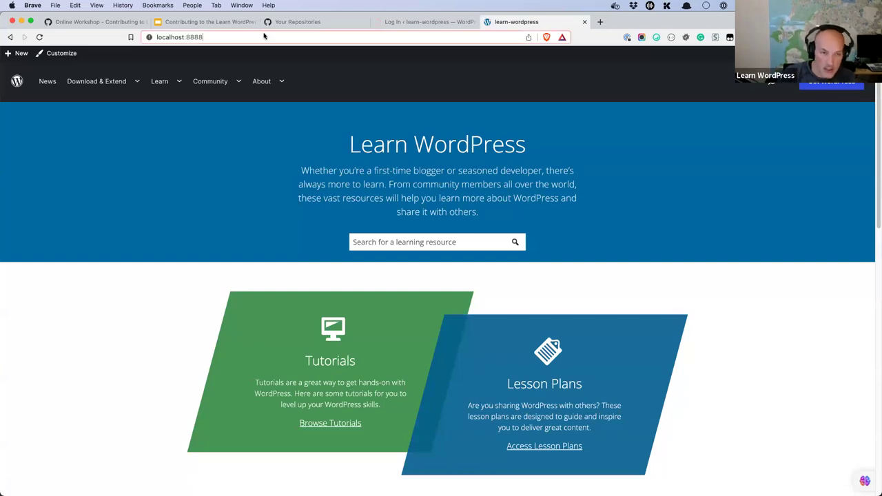
{"action": "type", "text": "/wp-admin"}
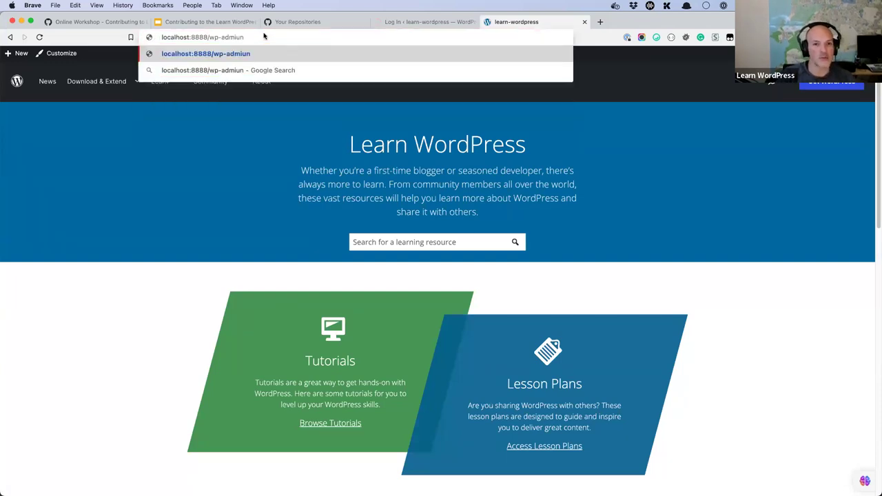
{"action": "key", "text": "Return"}
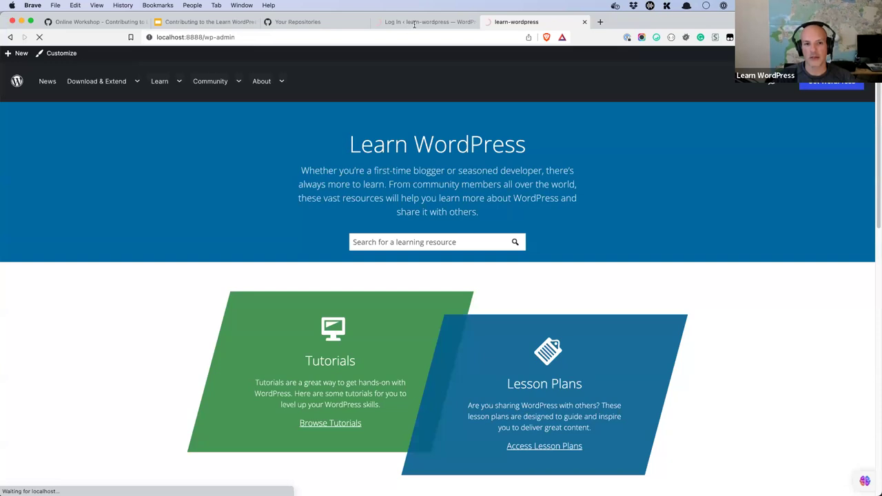
{"action": "left_click", "coordinate": [414, 23]}
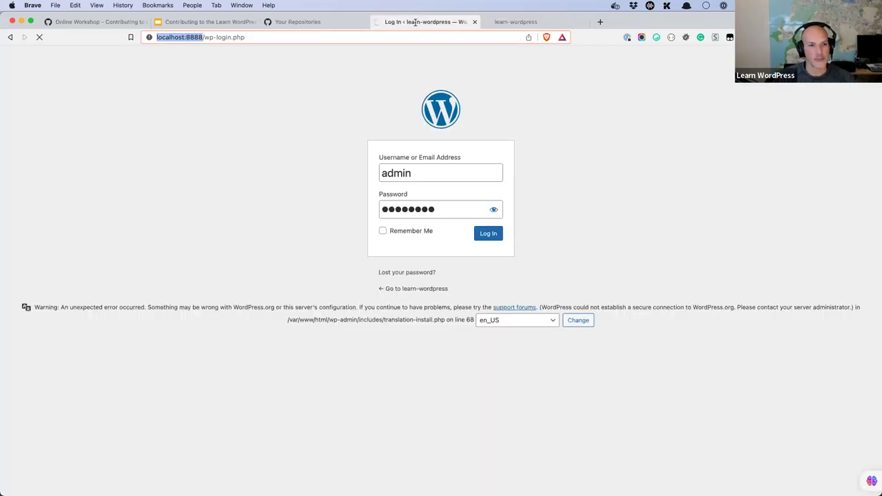
{"action": "left_click", "coordinate": [514, 22]}
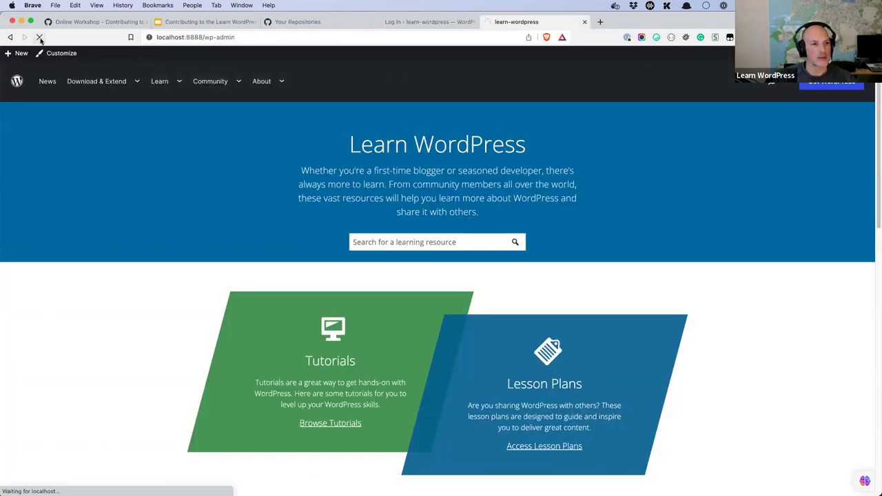
{"action": "left_click", "coordinate": [40, 37]}
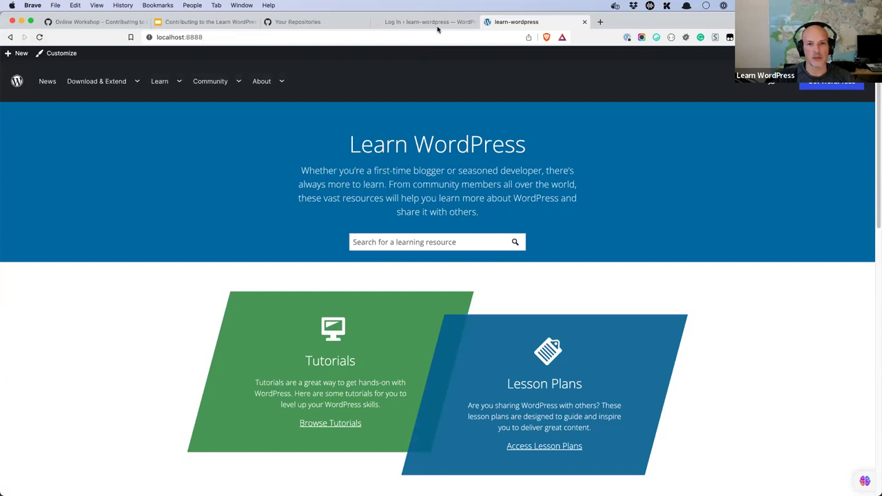
{"action": "left_click", "coordinate": [438, 22]}
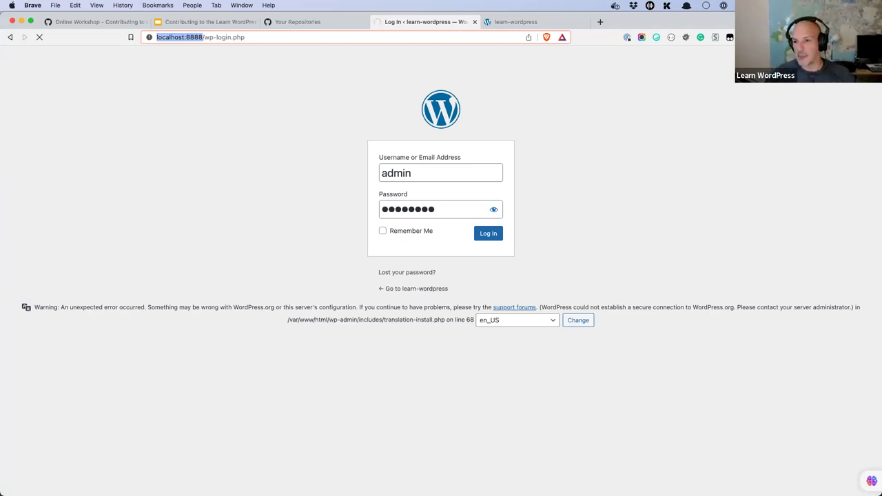
{"action": "left_click", "coordinate": [89, 24]}
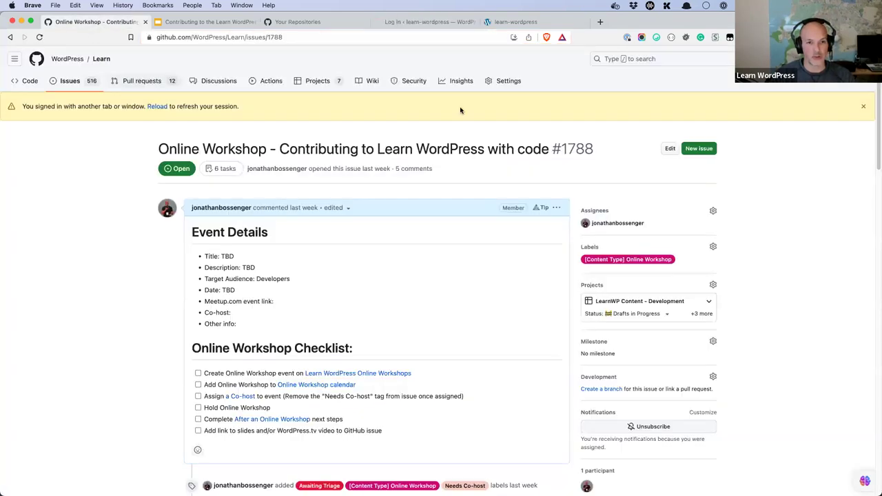
Step: Filter the WordPress/Learn issues list by the [Type] Bug label
{"action": "key", "text": "super+bracketleft"}
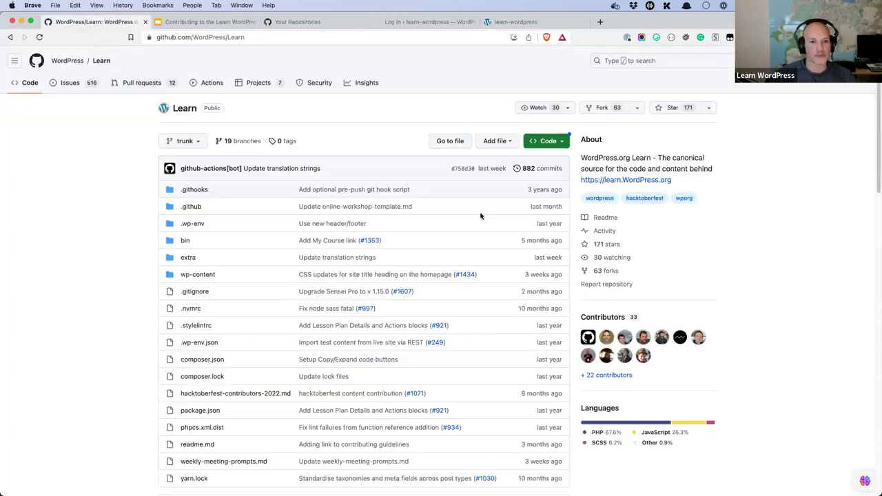
{"action": "left_click", "coordinate": [68, 87]}
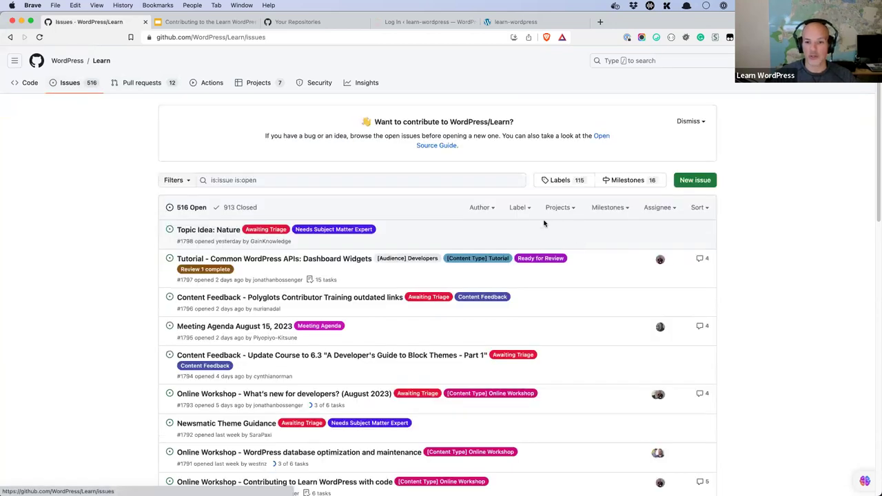
{"action": "left_click", "coordinate": [518, 208]}
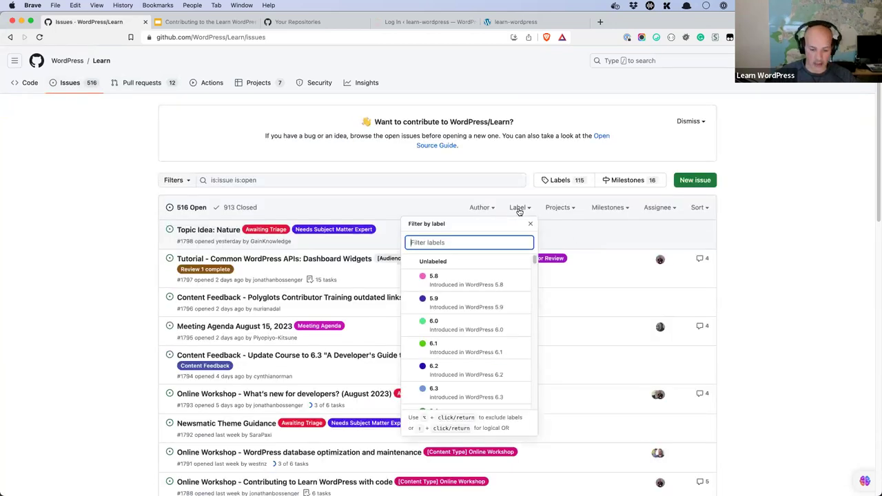
{"action": "type", "text": "bug"}
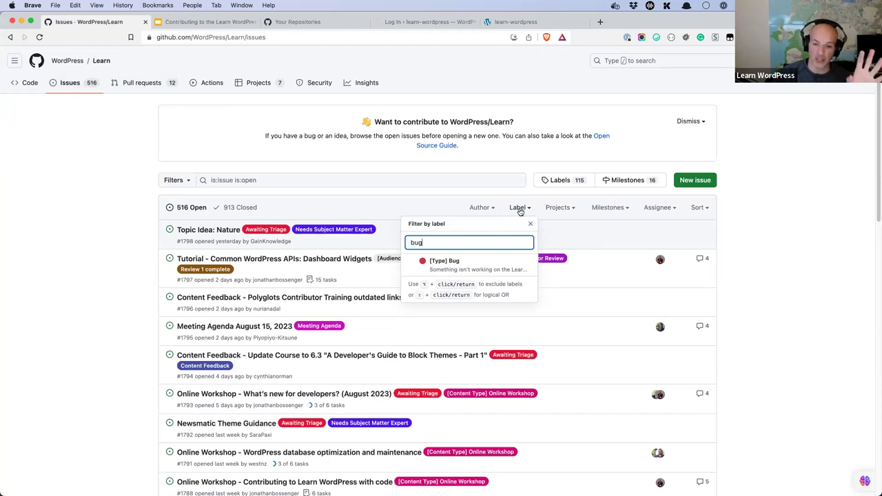
{"action": "left_click", "coordinate": [489, 268]}
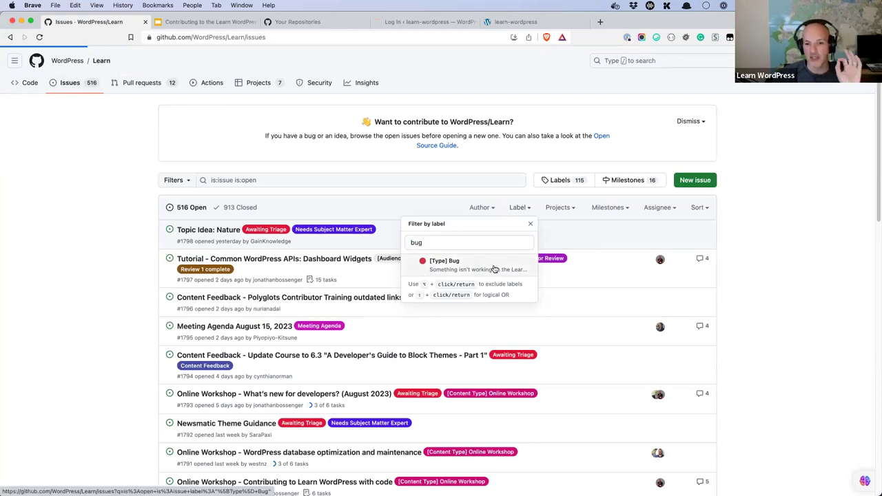
Step: Scroll through the 31 open [Type] Bug issues, then switch to the local Dashboard tab
{"action": "left_click", "coordinate": [450, 37]}
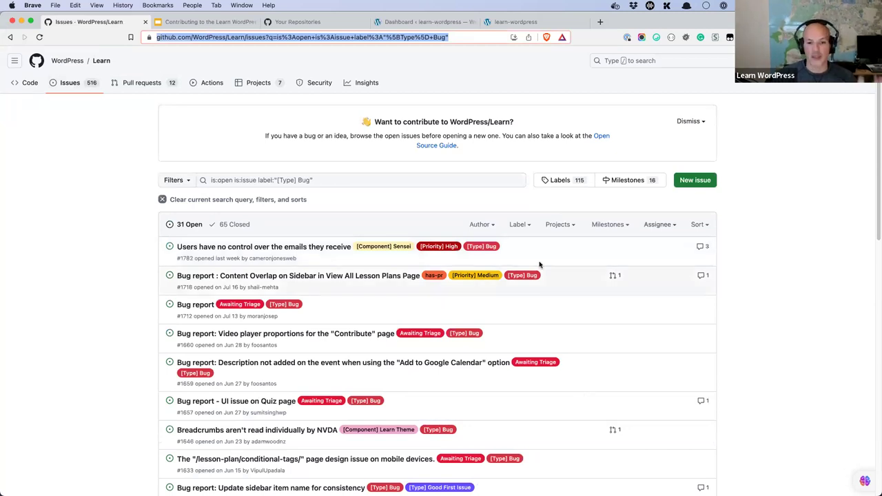
{"action": "scroll", "coordinate": [571, 259], "scroll_direction": "down", "scroll_amount": 3}
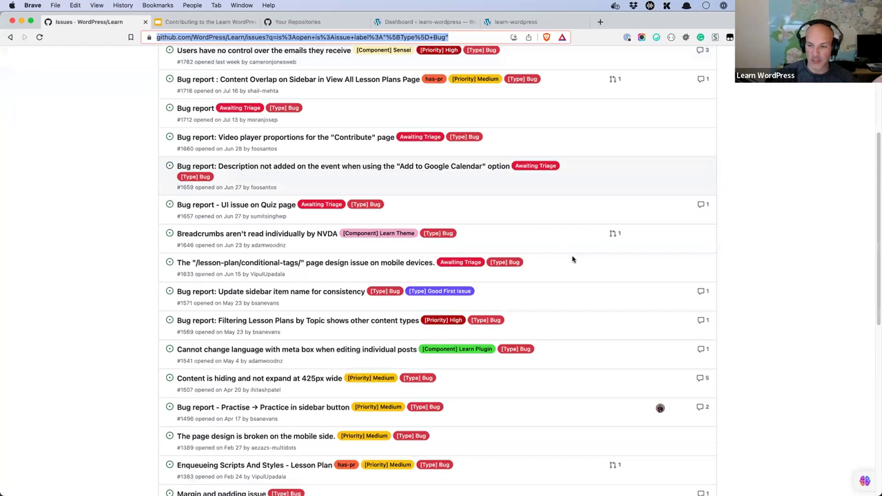
{"action": "scroll", "coordinate": [572, 259], "scroll_direction": "down", "scroll_amount": 3}
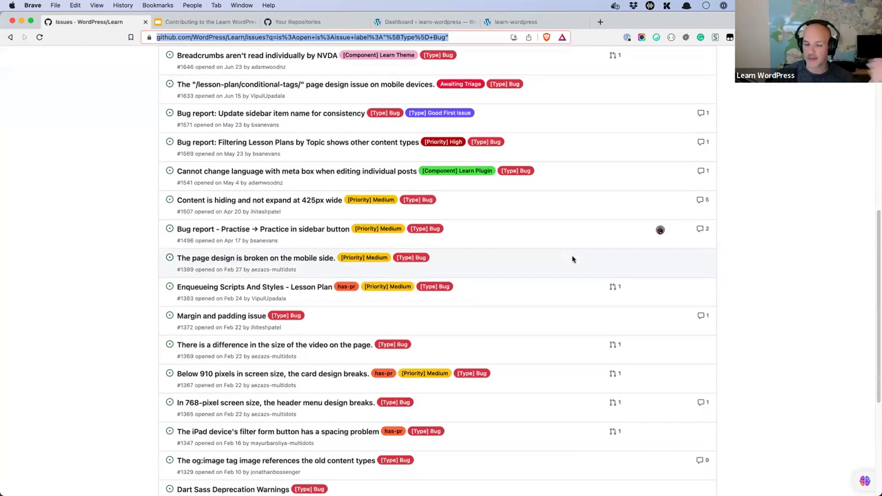
{"action": "scroll", "coordinate": [430, 107], "scroll_direction": "up", "scroll_amount": 6}
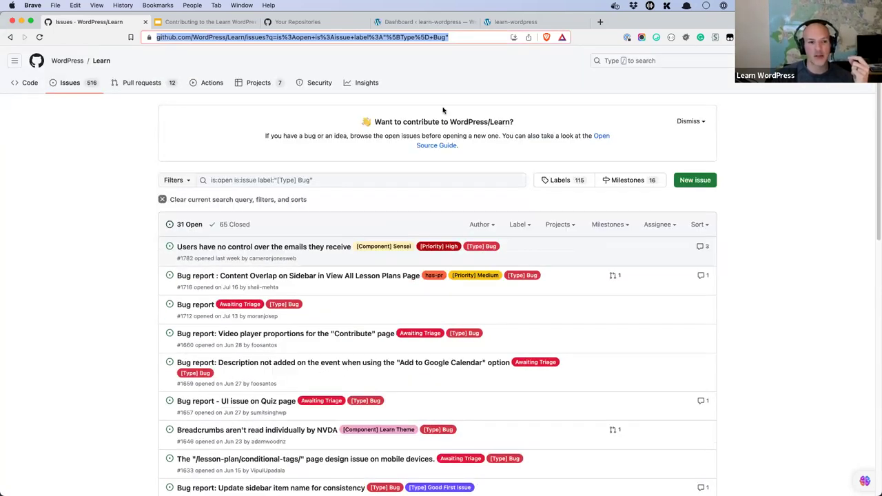
{"action": "key", "text": "super+4"}
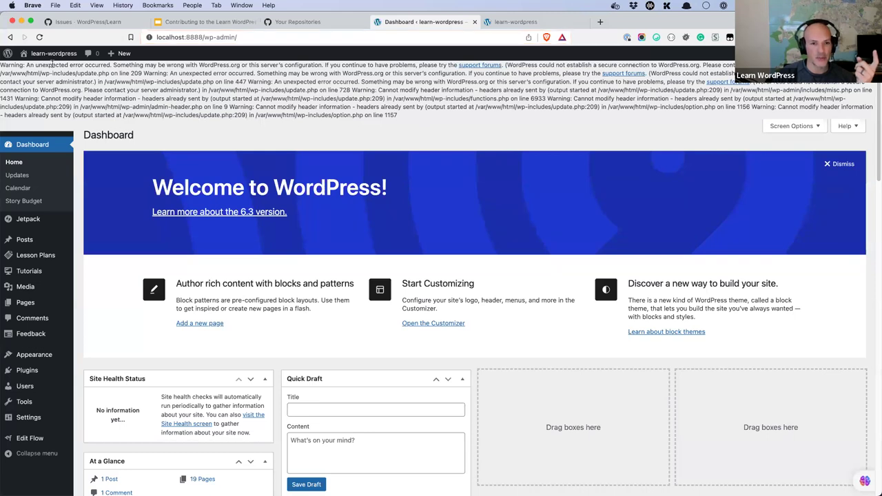
Step: Look over the dashboard warnings and admin sidebar menus, then return to the Issues · WordPress/Learn tab
{"action": "mouse_move", "coordinate": [7, 65]}
{"action": "left_mouse_down"}
{"action": "mouse_move", "coordinate": [432, 118]}
{"action": "mouse_move", "coordinate": [5, 67]}
{"action": "left_mouse_up"}
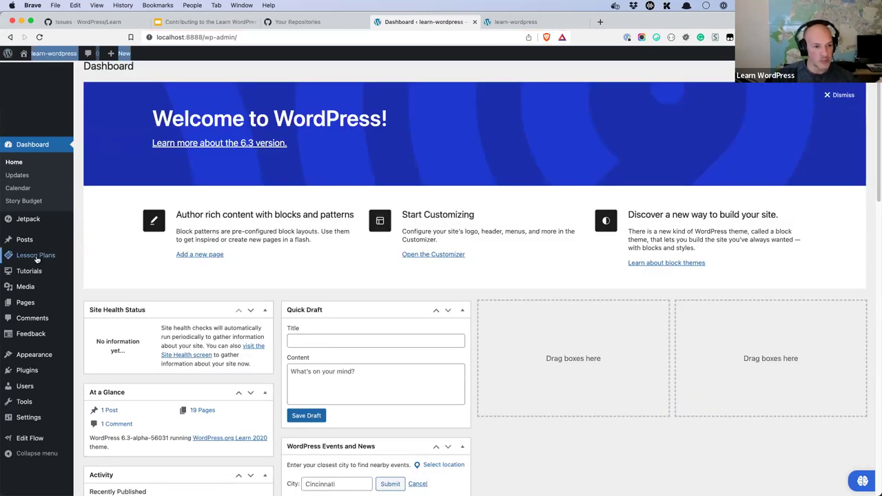
{"action": "mouse_move", "coordinate": [34, 273]}
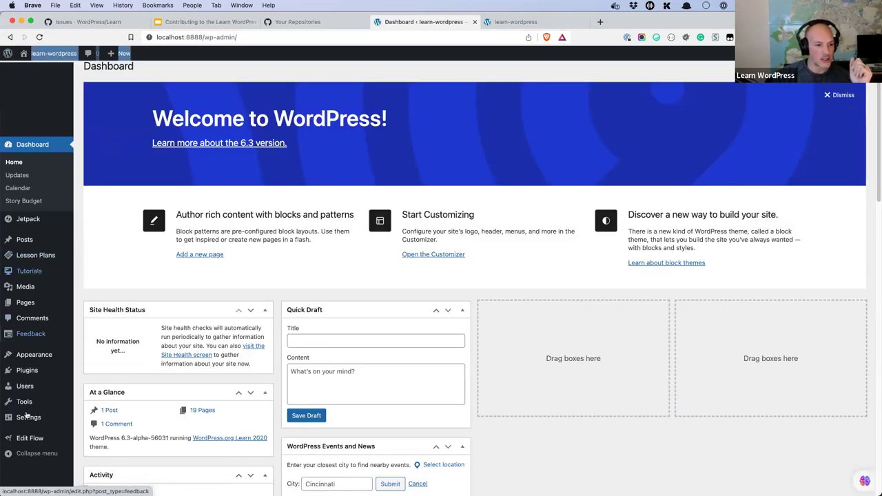
{"action": "mouse_move", "coordinate": [36, 368]}
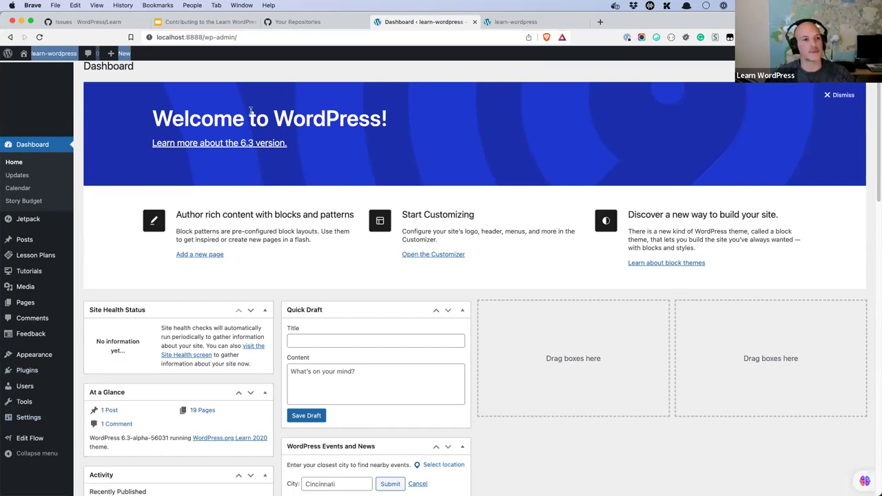
{"action": "left_click", "coordinate": [111, 24]}
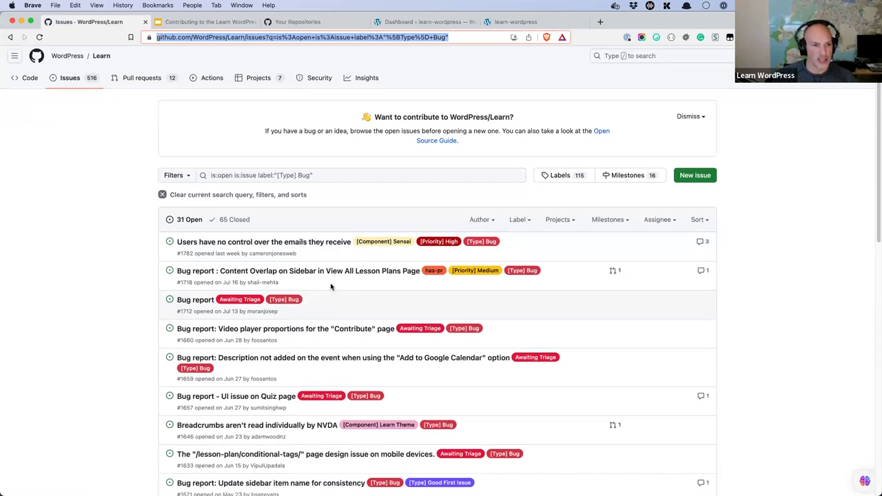
Step: Step back three pages in the browsing history to reach the earlier issue
{"action": "scroll", "coordinate": [331, 285], "scroll_direction": "down", "scroll_amount": 3}
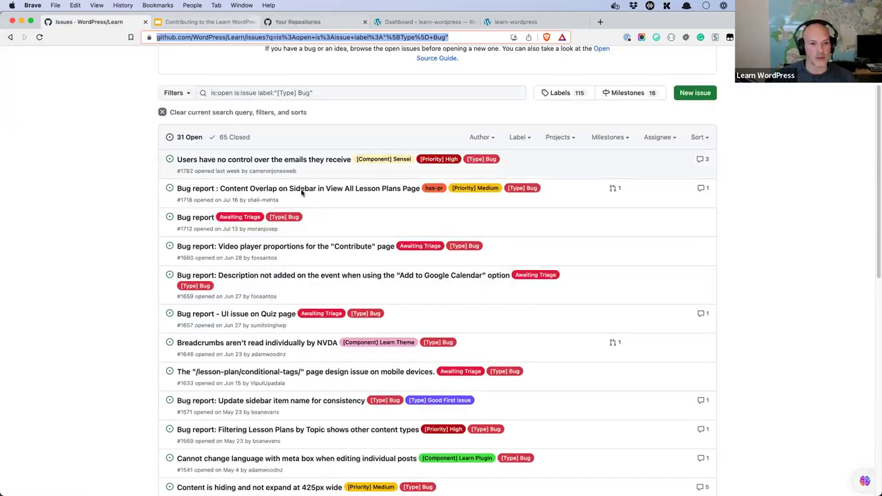
{"action": "scroll", "coordinate": [114, 101], "scroll_direction": "up", "scroll_amount": 3}
{"action": "left_click", "coordinate": [11, 37]}
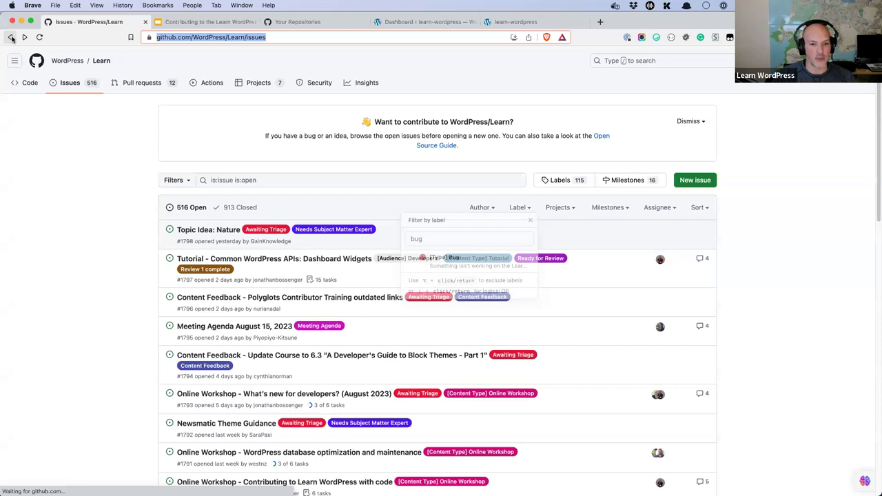
{"action": "left_click", "coordinate": [11, 38]}
{"action": "left_click", "coordinate": [11, 38]}
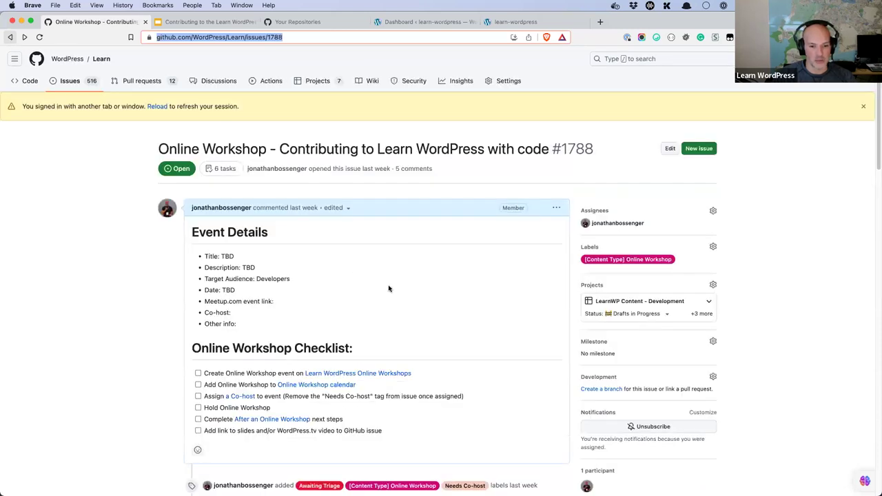
Step: Read through issue #1464, then open the repository's full, unfiltered issues list
{"action": "scroll", "coordinate": [387, 288], "scroll_direction": "down", "scroll_amount": 4}
{"action": "scroll", "coordinate": [387, 288], "scroll_direction": "down", "scroll_amount": 4}
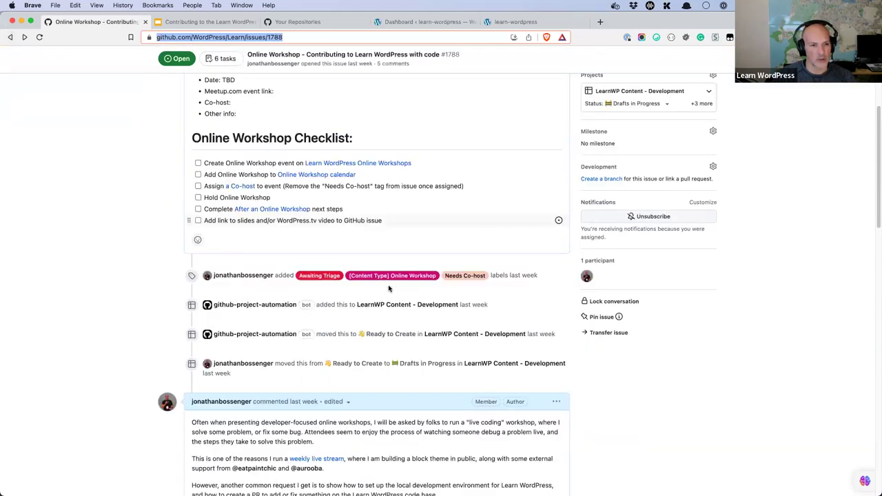
{"action": "scroll", "coordinate": [387, 288], "scroll_direction": "up", "scroll_amount": 6}
{"action": "scroll", "coordinate": [387, 285], "scroll_direction": "down", "scroll_amount": 15}
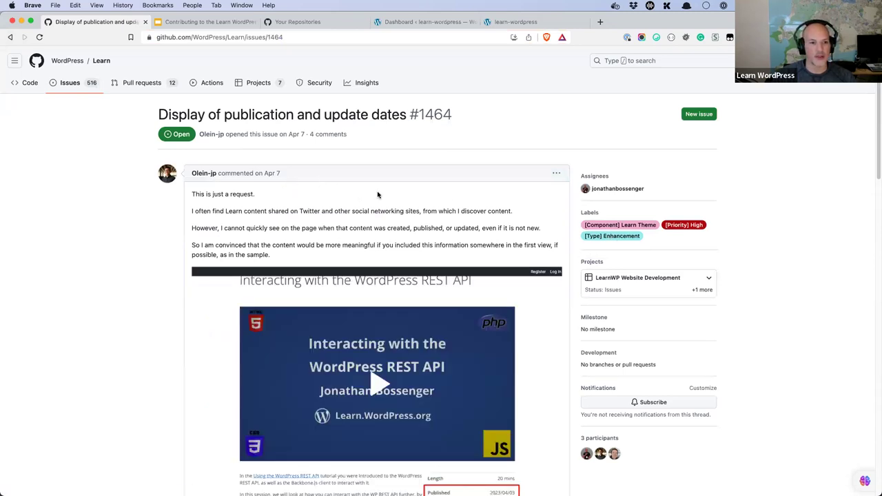
{"action": "scroll", "coordinate": [378, 193], "scroll_direction": "down", "scroll_amount": 1}
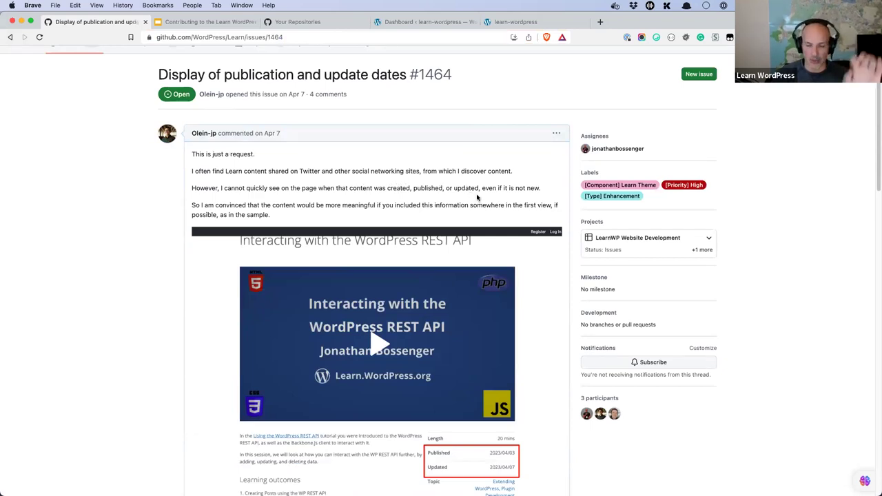
{"action": "scroll", "coordinate": [477, 198], "scroll_direction": "up", "scroll_amount": 1}
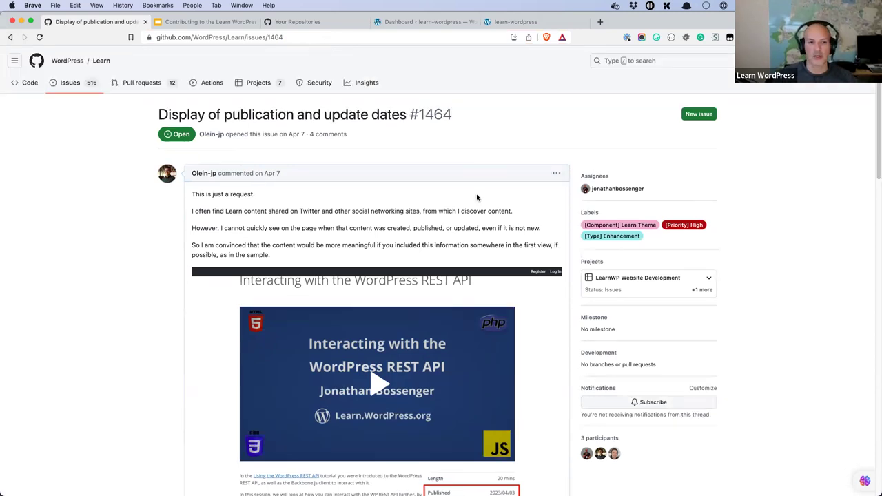
{"action": "left_click", "coordinate": [73, 89]}
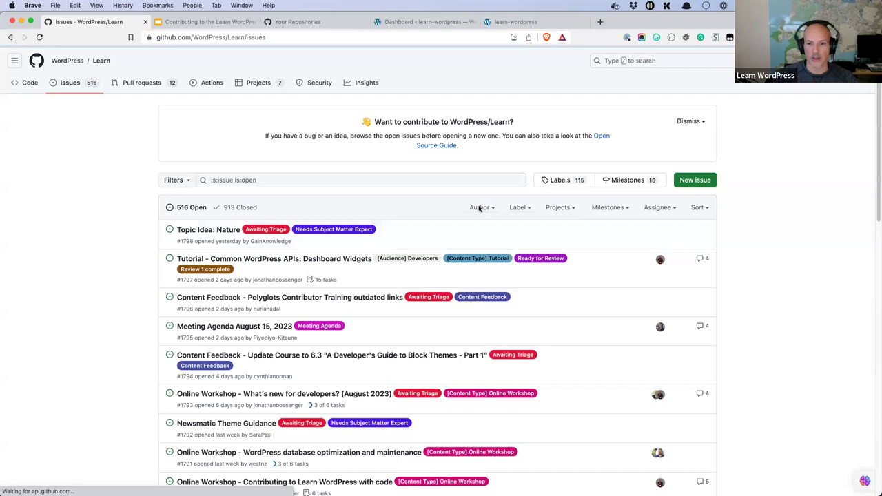
Step: Filter the Learn issues to the [Type] Bug label
{"action": "left_click", "coordinate": [479, 208]}
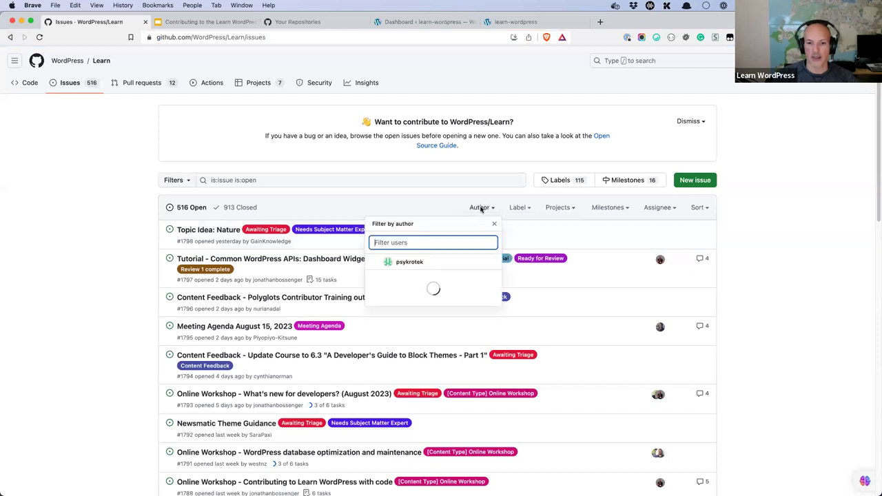
{"action": "left_click", "coordinate": [527, 207]}
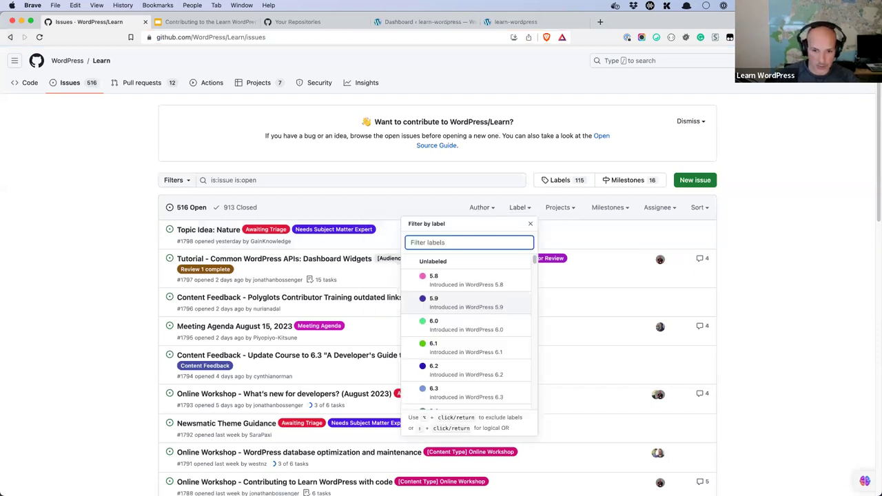
{"action": "type", "text": "bug"}
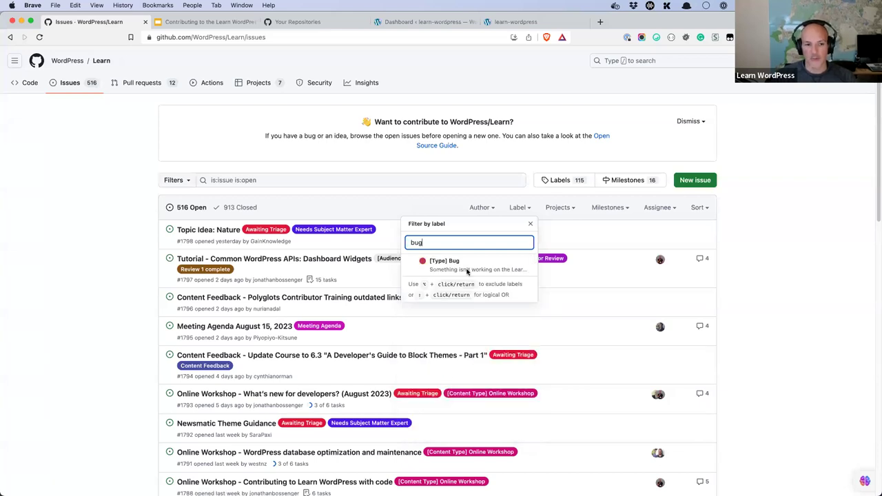
{"action": "left_click", "coordinate": [467, 271]}
Step: Open issue #1782 about users' email control and read down to its comment box
{"action": "left_click", "coordinate": [350, 268]}
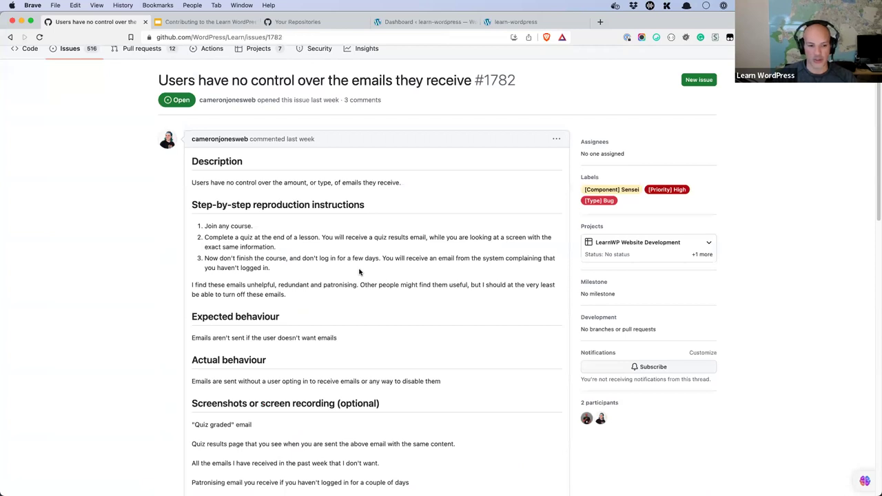
{"action": "scroll", "coordinate": [359, 272], "scroll_direction": "down", "scroll_amount": 15}
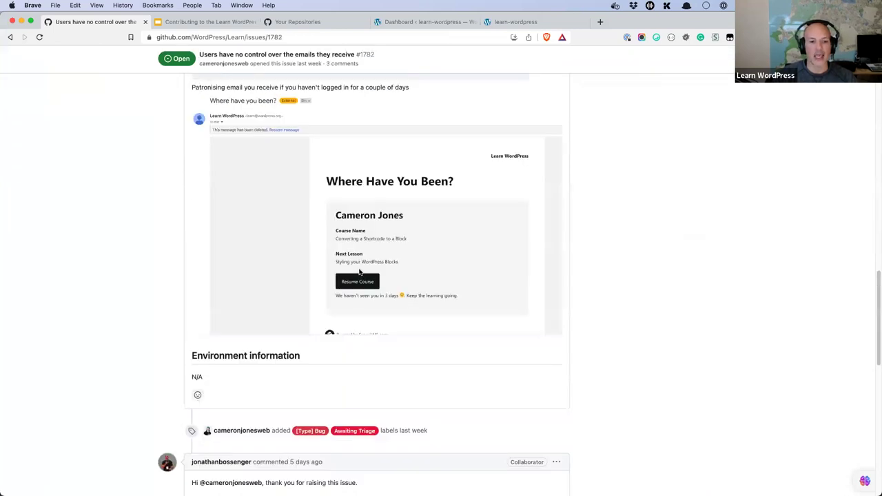
{"action": "scroll", "coordinate": [347, 330], "scroll_direction": "down", "scroll_amount": 5}
{"action": "scroll", "coordinate": [317, 383], "scroll_direction": "down", "scroll_amount": 5}
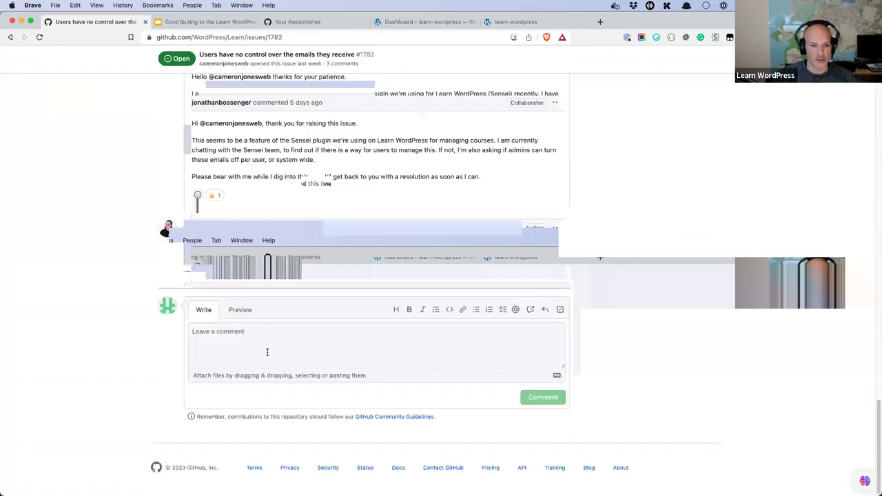
{"action": "left_click", "coordinate": [321, 343]}
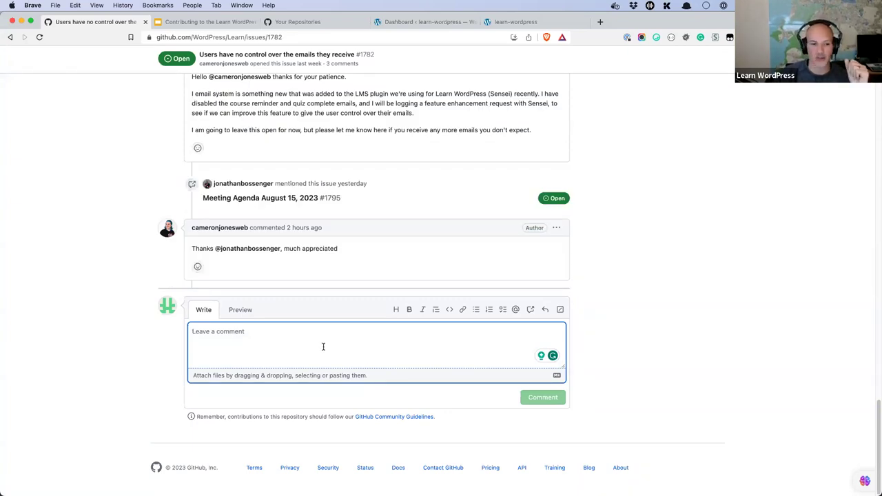
Step: Review issue #1782 again, then highlight the 'Creating a branch' learning outcome on the slides
{"action": "scroll", "coordinate": [323, 347], "scroll_direction": "up", "scroll_amount": 1}
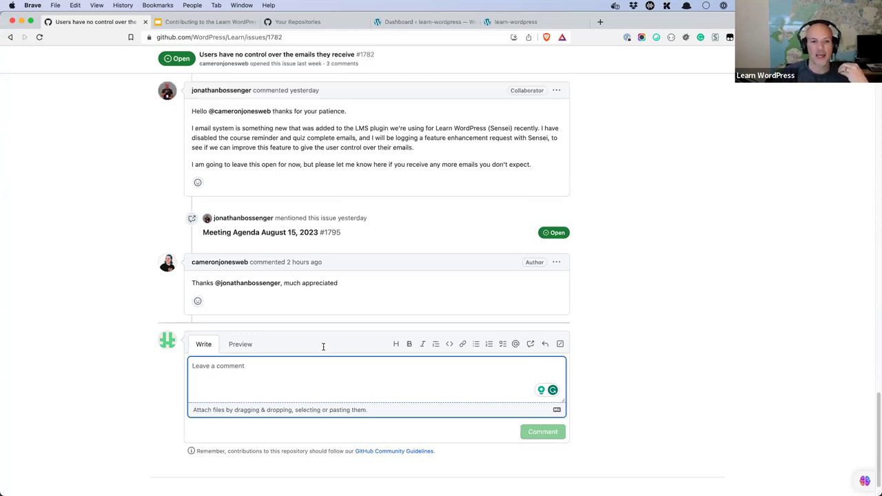
{"action": "scroll", "coordinate": [323, 347], "scroll_direction": "up", "scroll_amount": 15}
{"action": "scroll", "coordinate": [323, 346], "scroll_direction": "up", "scroll_amount": 10}
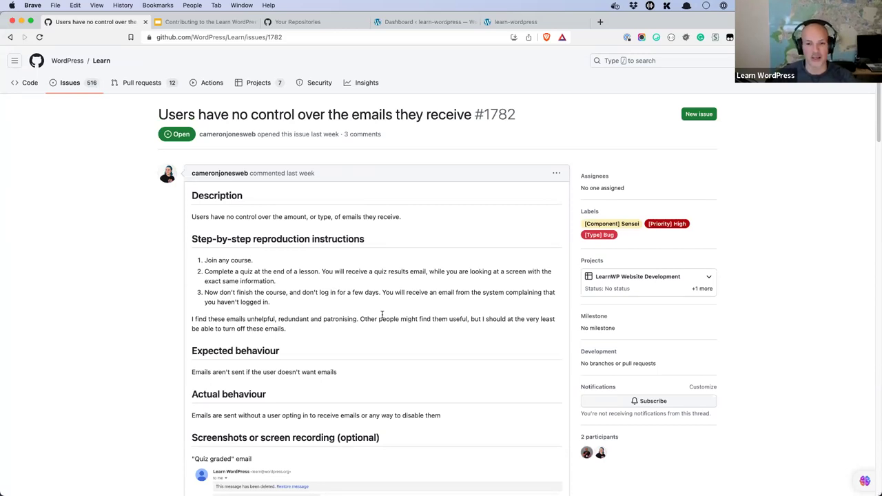
{"action": "scroll", "coordinate": [414, 264], "scroll_direction": "down", "scroll_amount": 10}
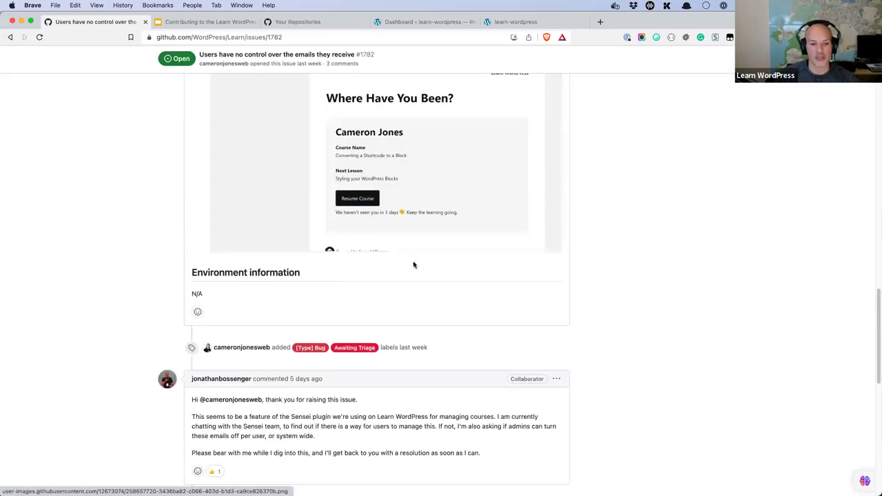
{"action": "scroll", "coordinate": [411, 294], "scroll_direction": "down", "scroll_amount": 10}
{"action": "left_click", "coordinate": [334, 419]}
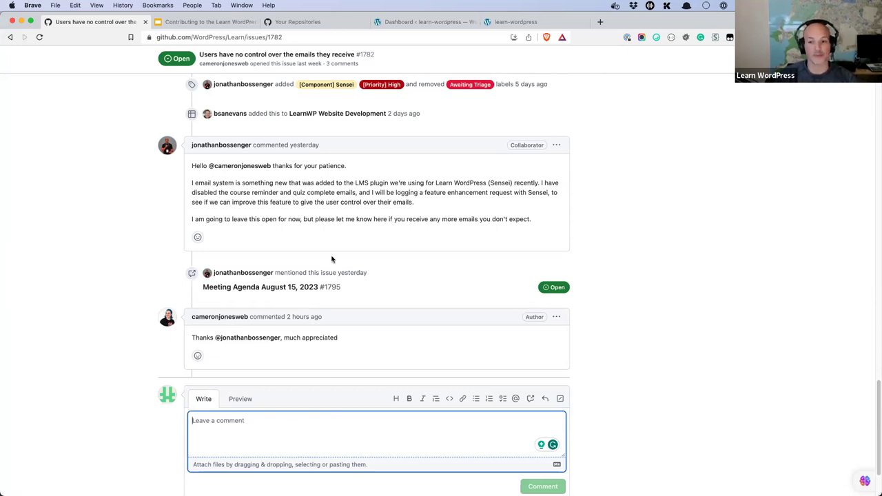
{"action": "scroll", "coordinate": [331, 259], "scroll_direction": "up", "scroll_amount": 20}
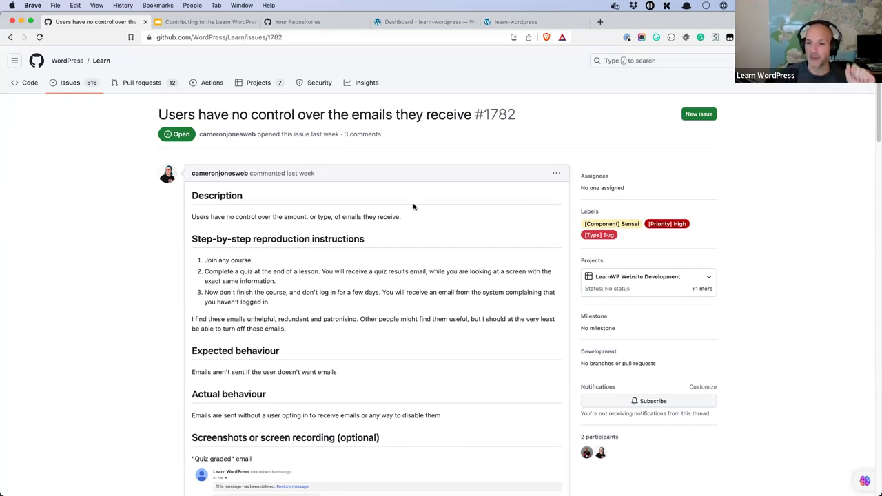
{"action": "key", "text": "ctrl+Tab"}
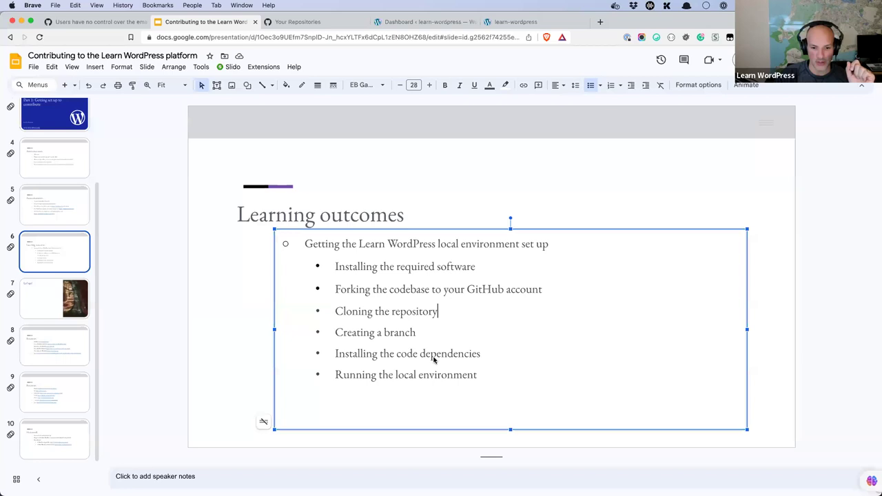
{"action": "left_click_drag", "start_coordinate": [423, 335], "coordinate": [342, 333]}
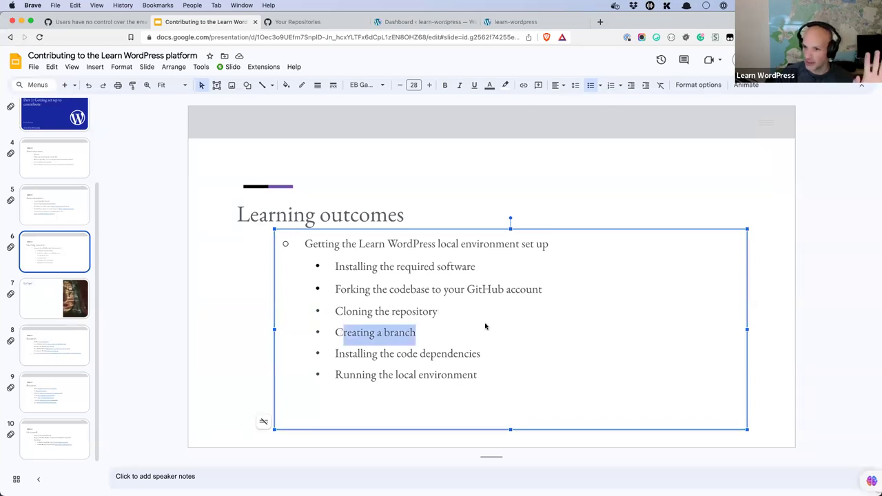